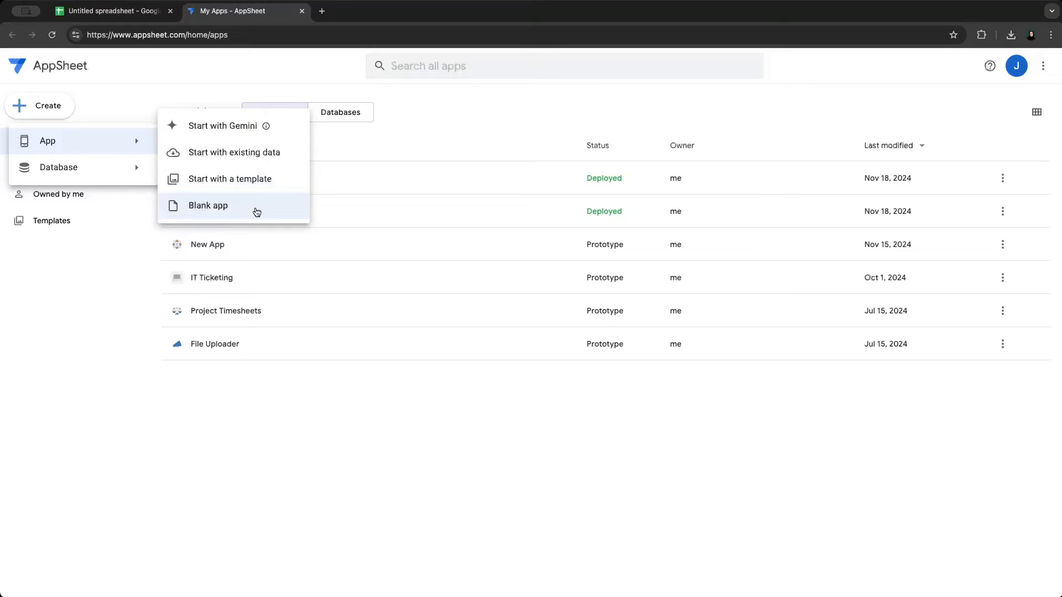
# Switch to the untitled Google Sheets spreadsheet and rename it MECOnomics
pyautogui.click(109, 104)
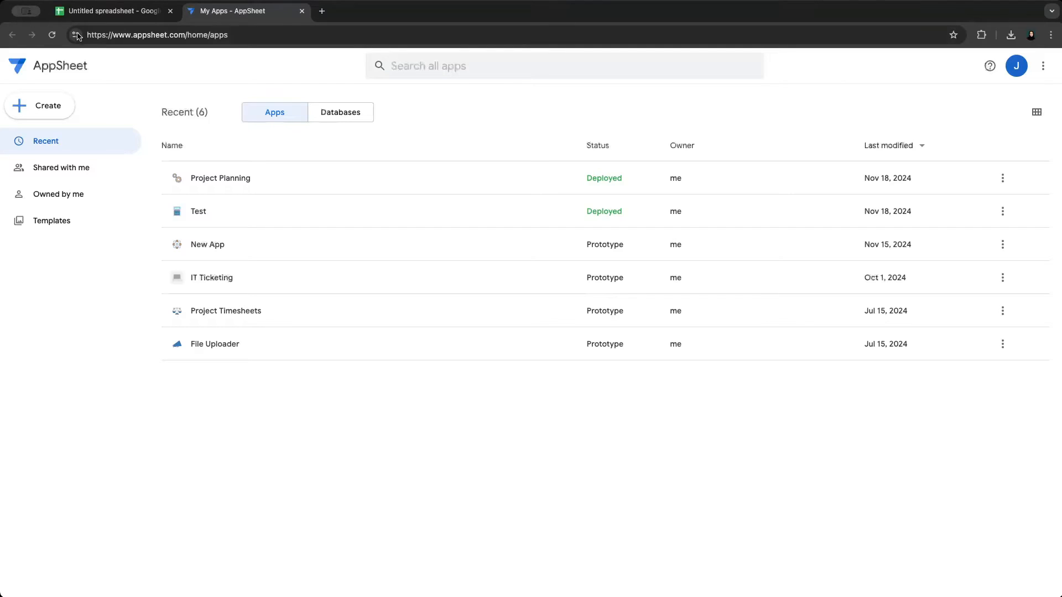
pyautogui.click(78, 13)
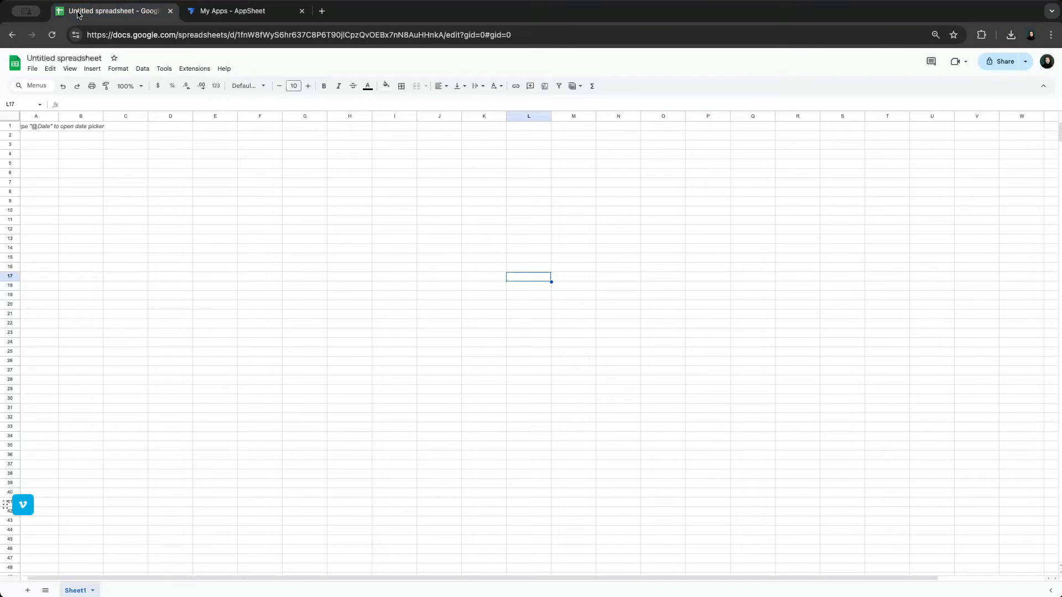
pyautogui.click(70, 55)
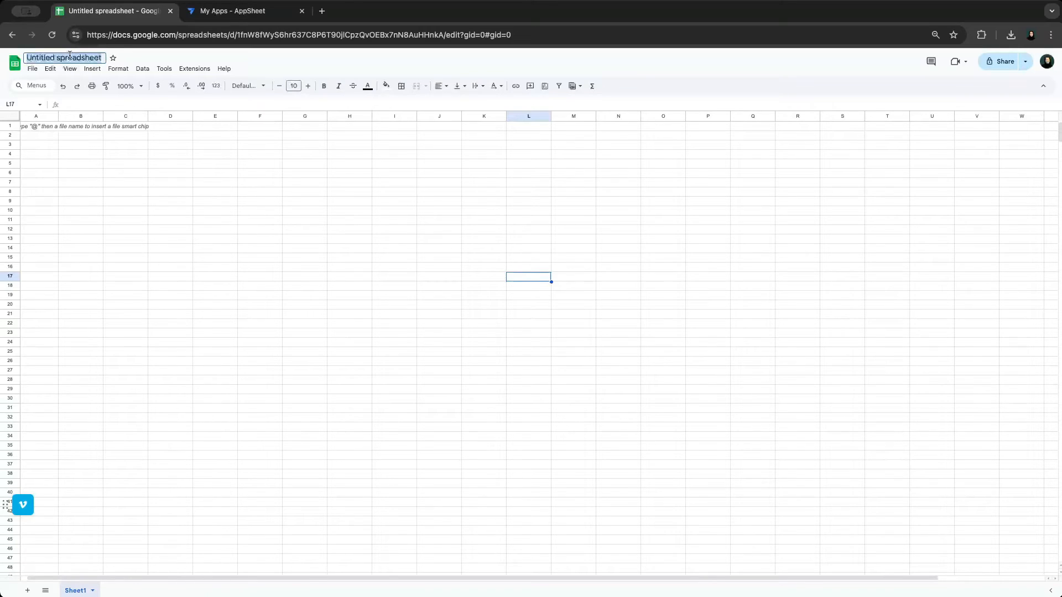
pyautogui.write('MECOnomics')
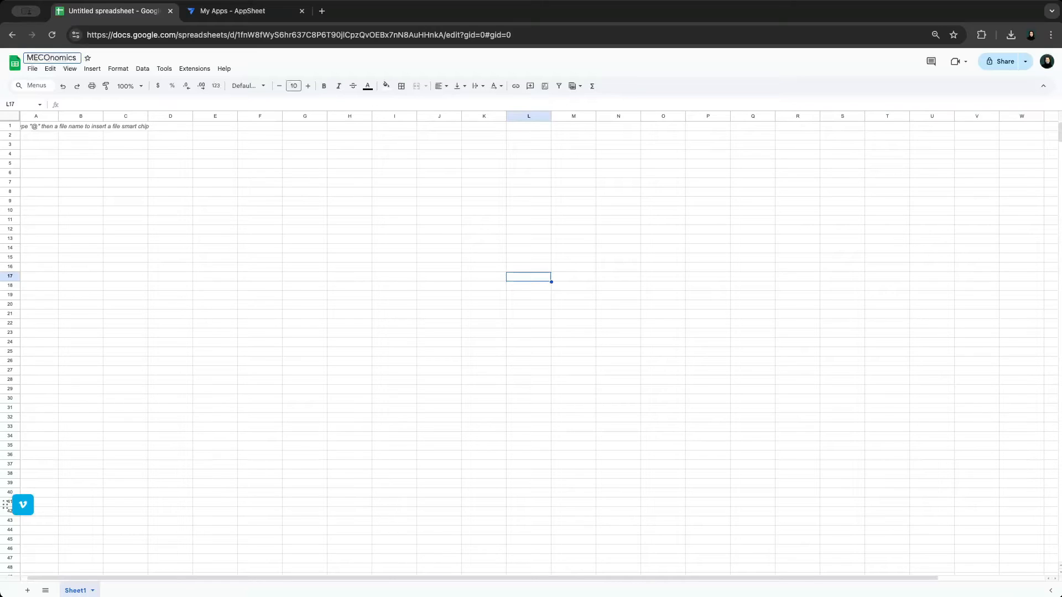
pyautogui.click(169, 194)
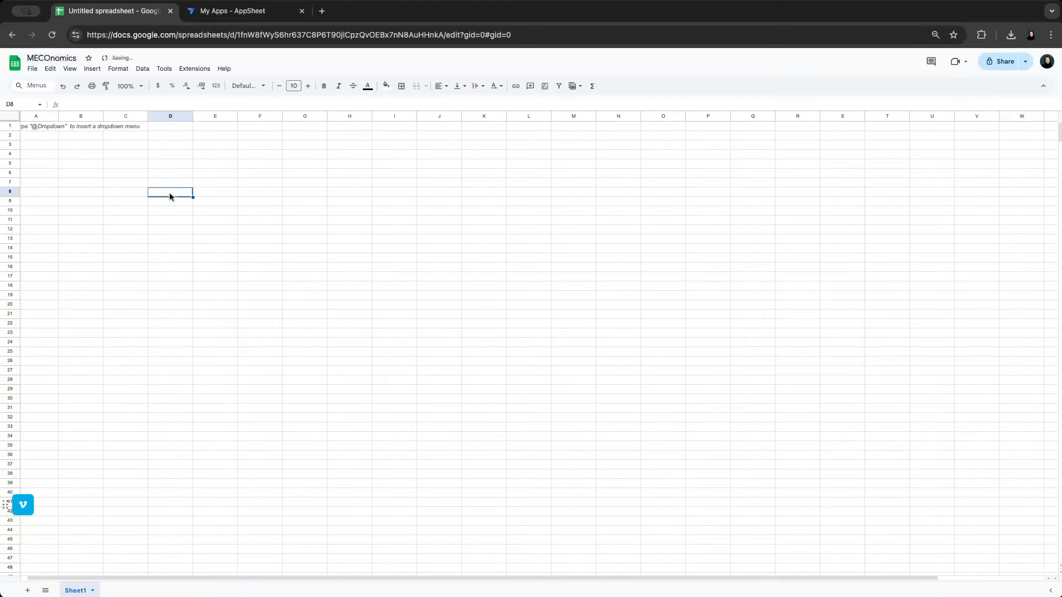
# Fill row 1 with headers ID, Date, Email Address, Categories, Vendor Name, Amount Spent, Upload File, Upload File URL, Camera, Camera URL, Description (Optional), Client (Optional)
pyautogui.hscroll(-1, 51, 125)
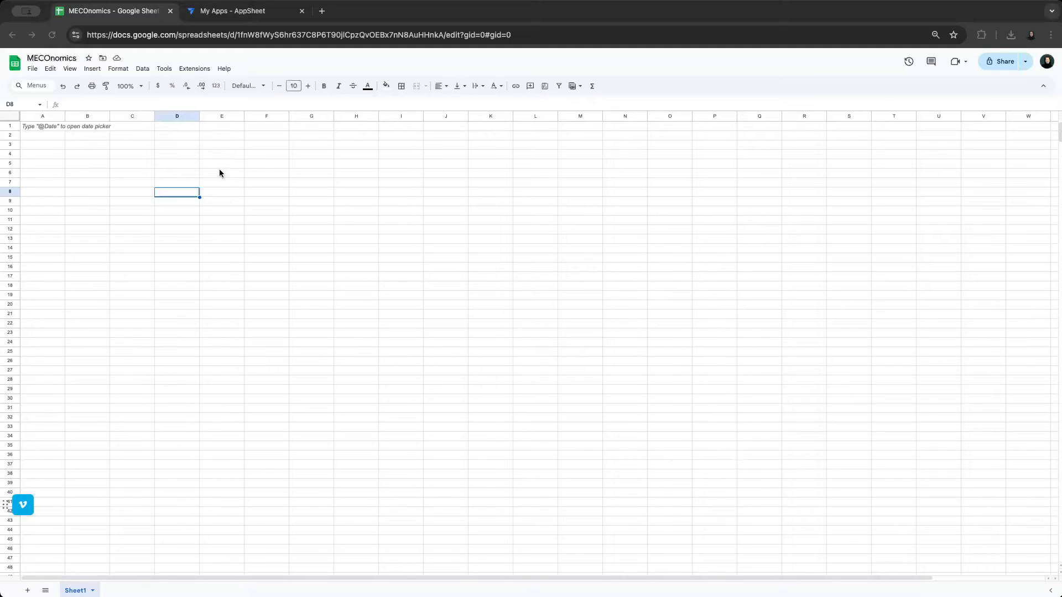
pyautogui.click(45, 128)
pyautogui.write('ID\tDate\tEmail Address\tCategories\tVendor Name\tAmount Spent\tUpload File\tUpload File URL\tCamera\tCamera URL\tDescription (Optional)\tClient (Optional)')
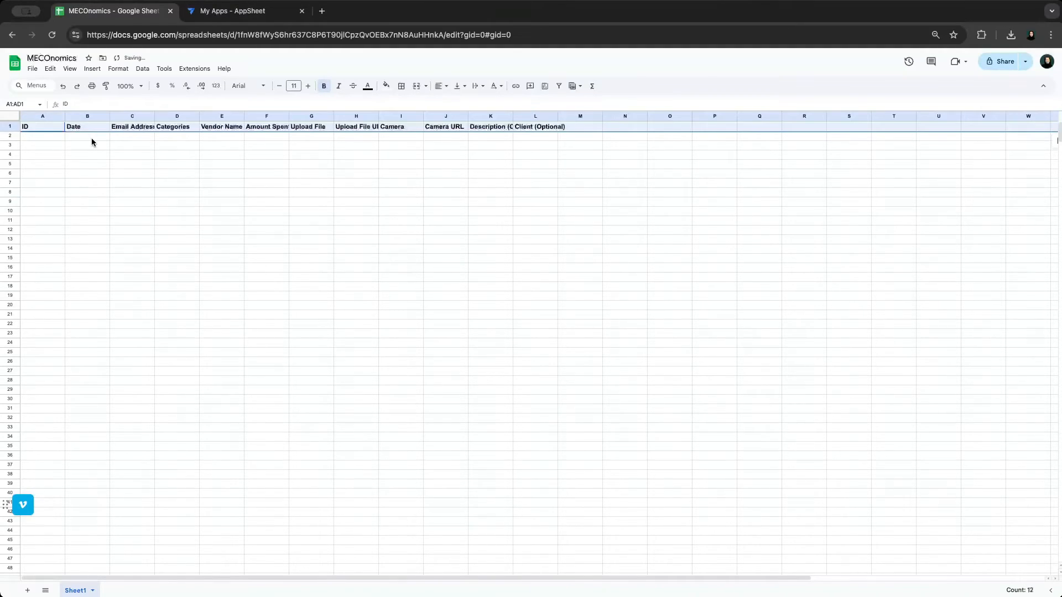
# Widen all columns of the sheet together so that the header texts have more room
pyautogui.click(7, 116)
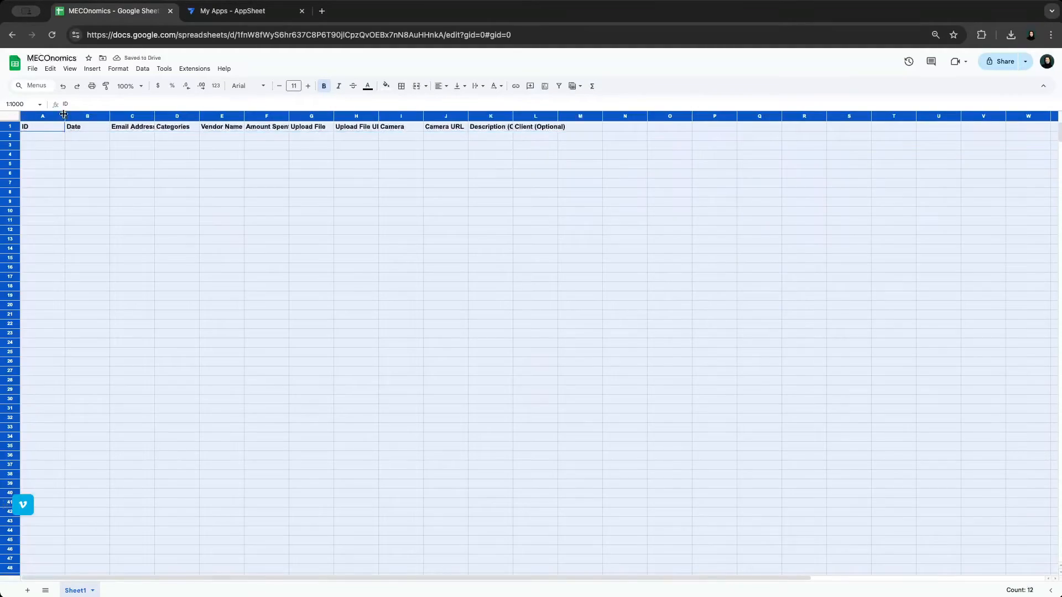
pyautogui.moveTo(63, 114); pyautogui.dragTo(86, 115)
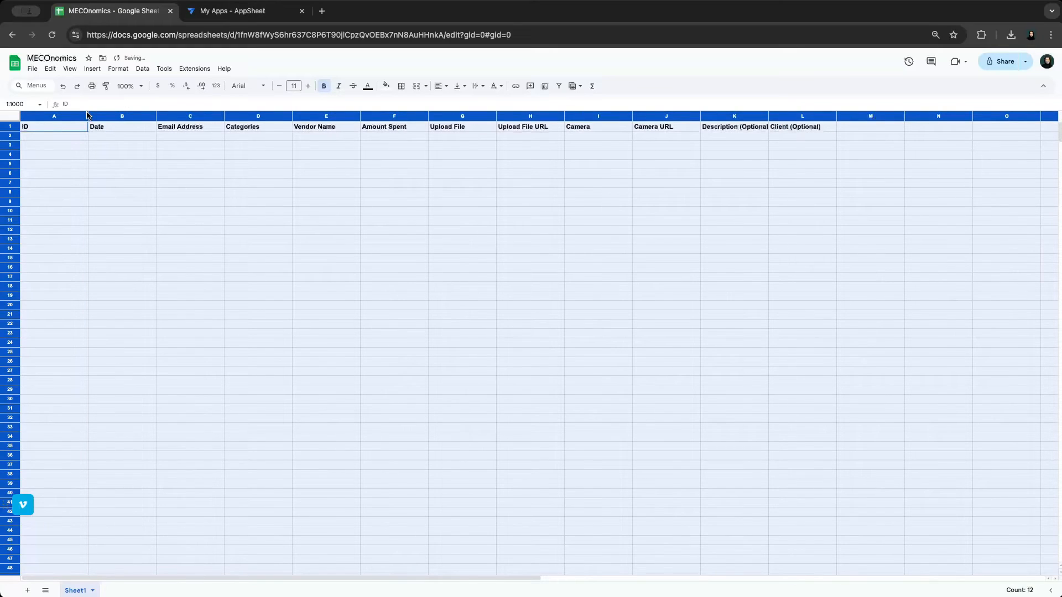
pyautogui.click(234, 223)
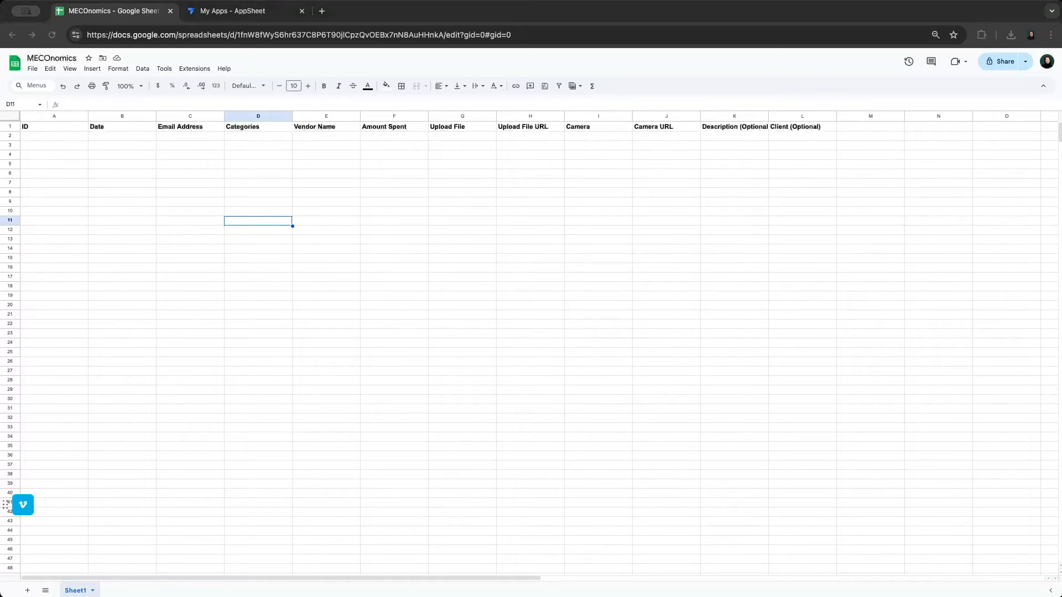
# Rename the worksheet holding the header row from Sheet1 to Expenses
pyautogui.doubleClick(83, 592)
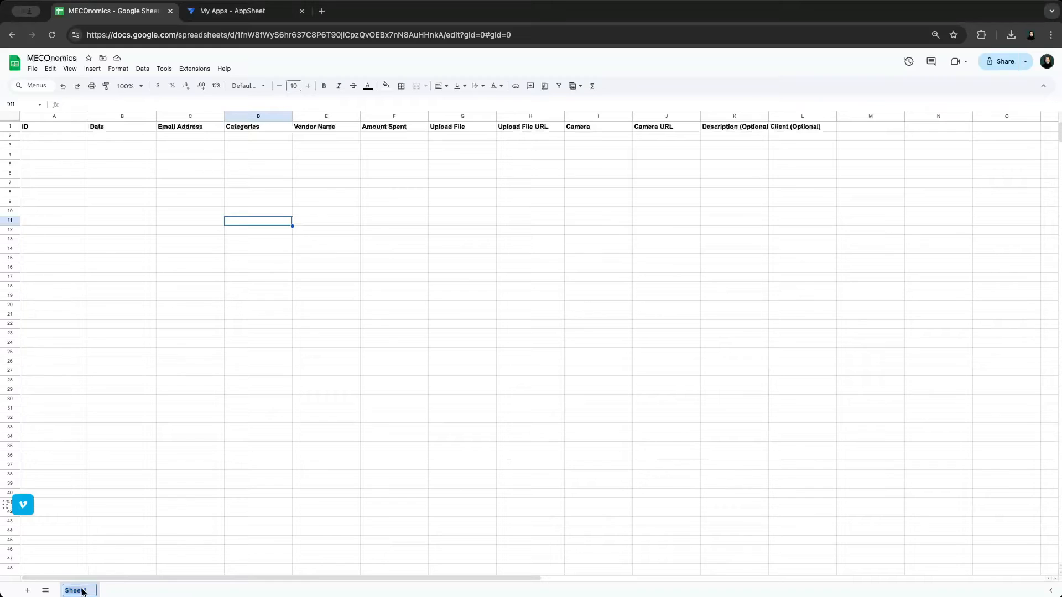
pyautogui.write('Expenses')
pyautogui.click(165, 503)
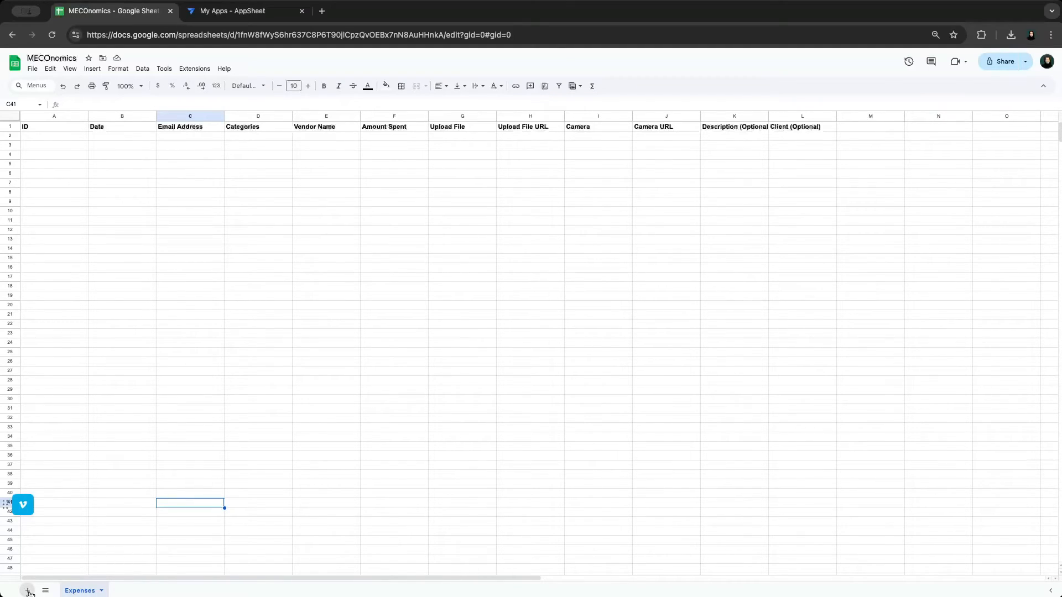
# Add a second worksheet to the spreadsheet and name it Mileage
pyautogui.click(28, 591)
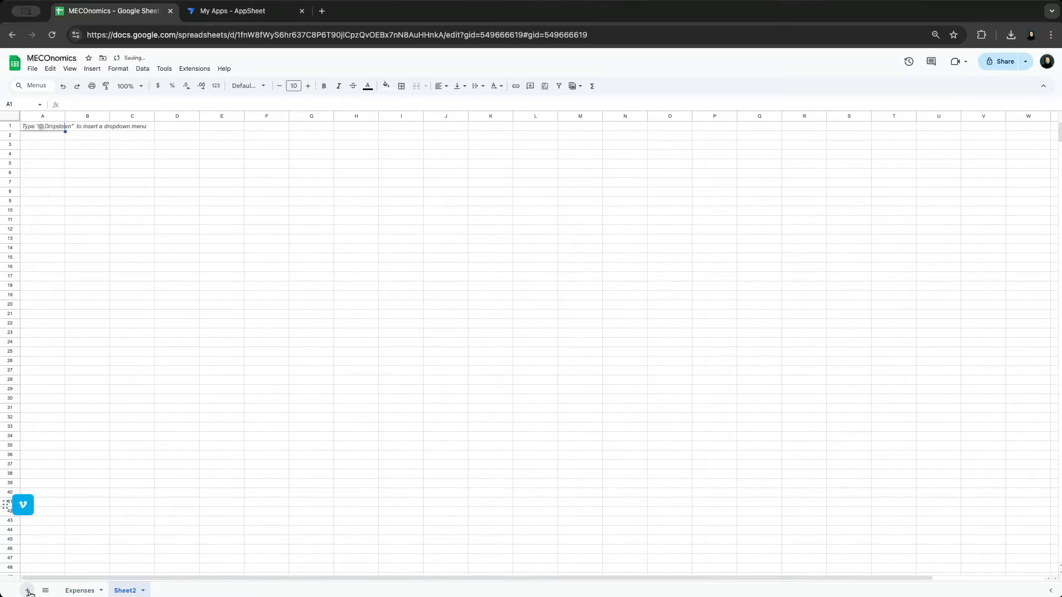
pyautogui.doubleClick(131, 593)
pyautogui.write('Mileage')
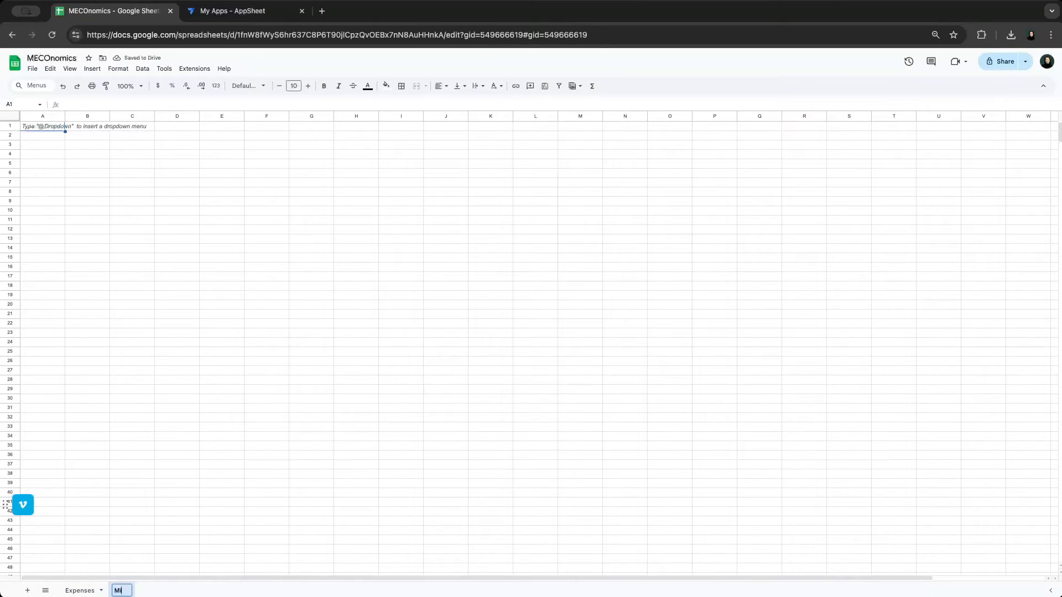
pyautogui.press('Return')
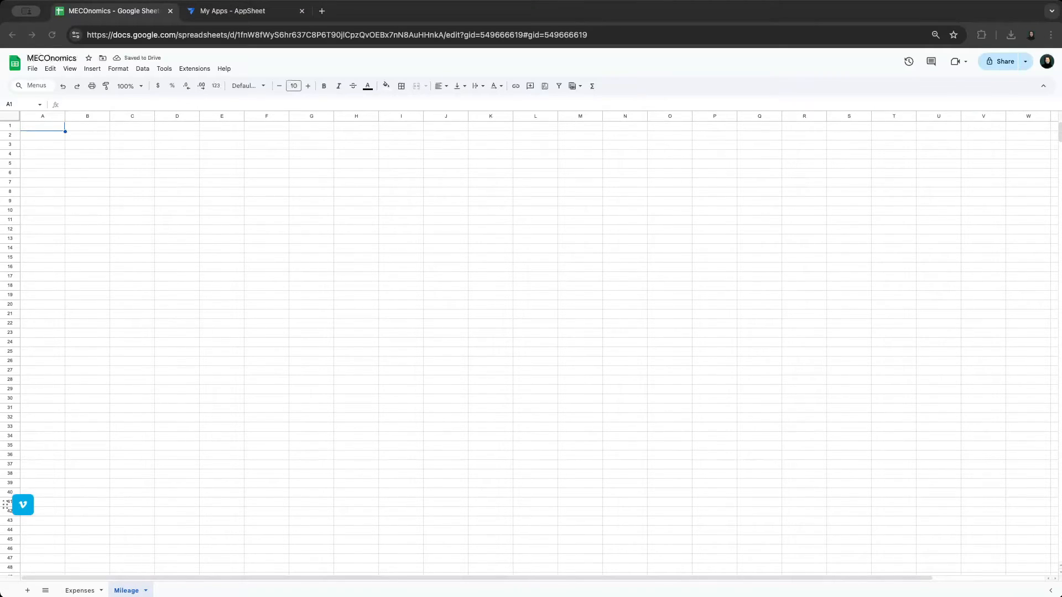
# Enter the headers ID, Date, Email Address, Miles Driven, Description and Client in row 1 of Mileage and widen all columns
pyautogui.click(28, 129)
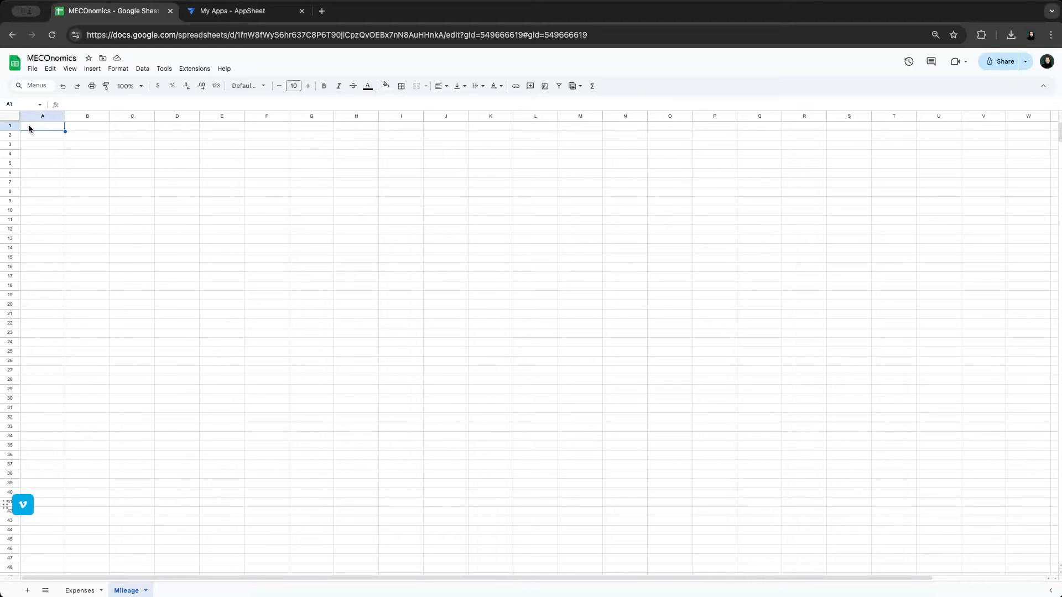
pyautogui.write('ID\tDate\tEmail Address\tMiles Driven\tDescription\tClient')
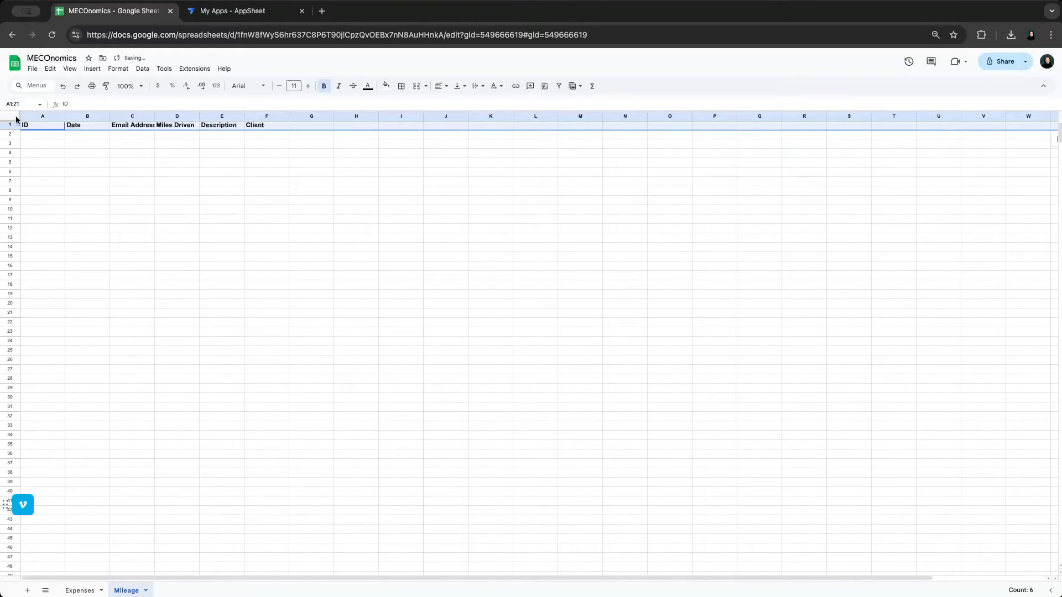
pyautogui.click(16, 115)
pyautogui.moveTo(65, 116); pyautogui.dragTo(89, 115)
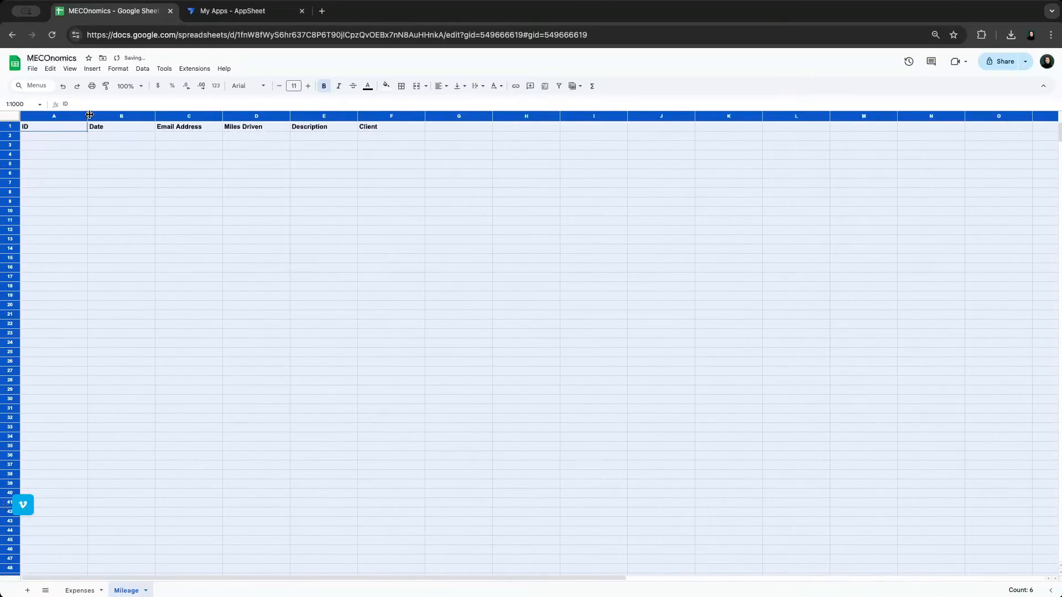
pyautogui.click(174, 155)
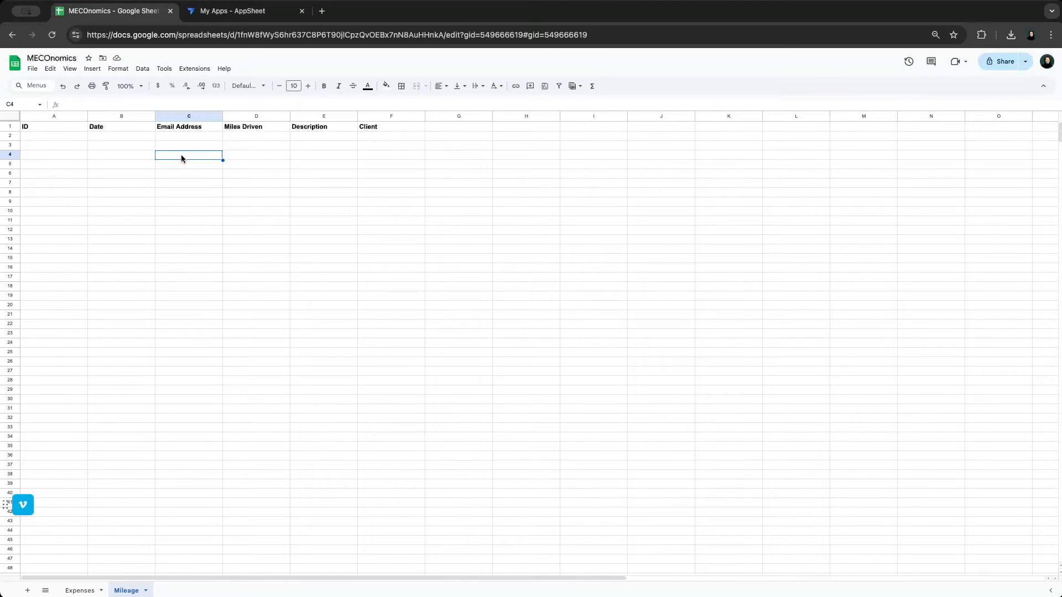
# Create an AppSheet app from the MECOnomics spreadsheet
pyautogui.click(192, 69)
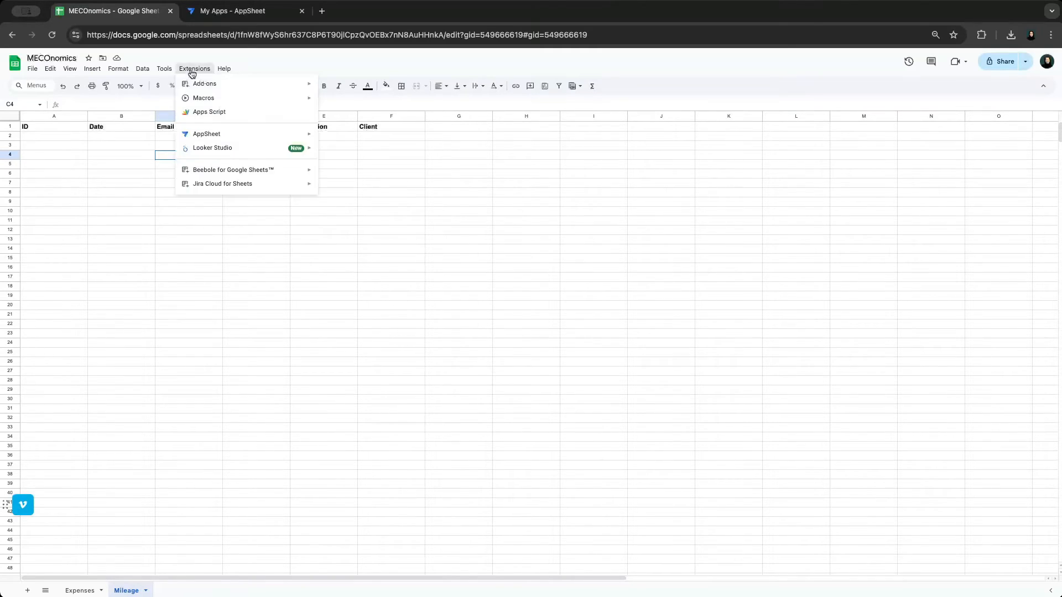
pyautogui.moveTo(195, 136)
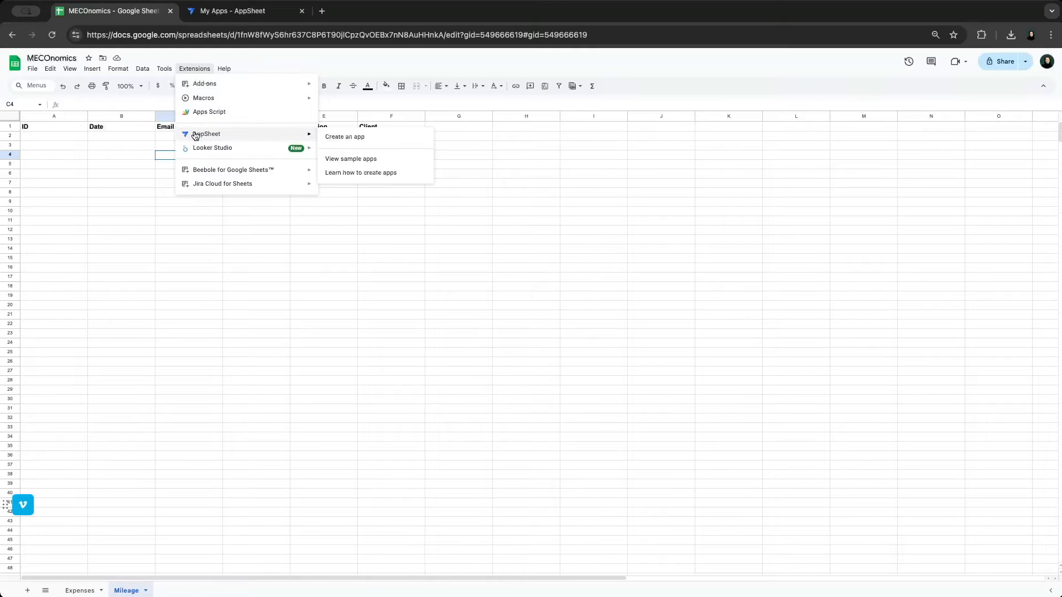
pyautogui.click(349, 139)
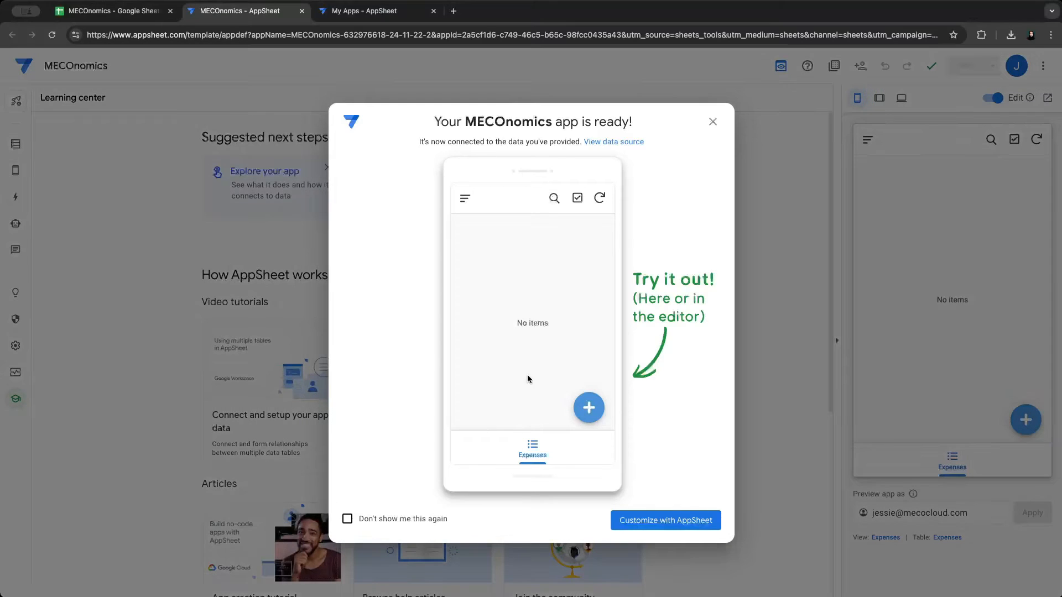
# Look through the new Expenses entry form in the app preview, from ID to Client (Optional), and dismiss the welcome dialog
pyautogui.click(588, 407)
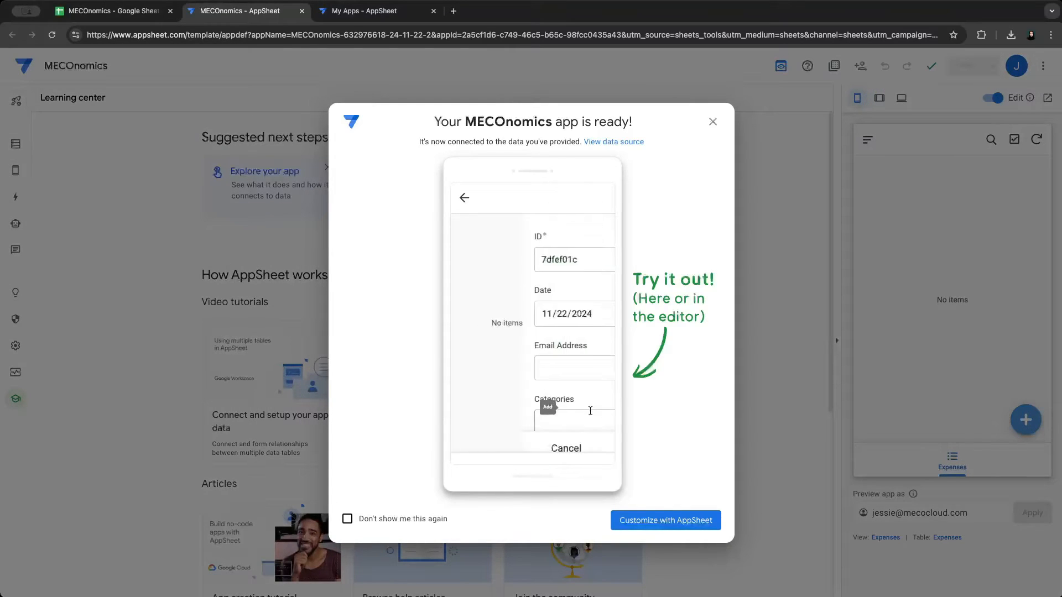
pyautogui.scroll(-5, 535, 299)
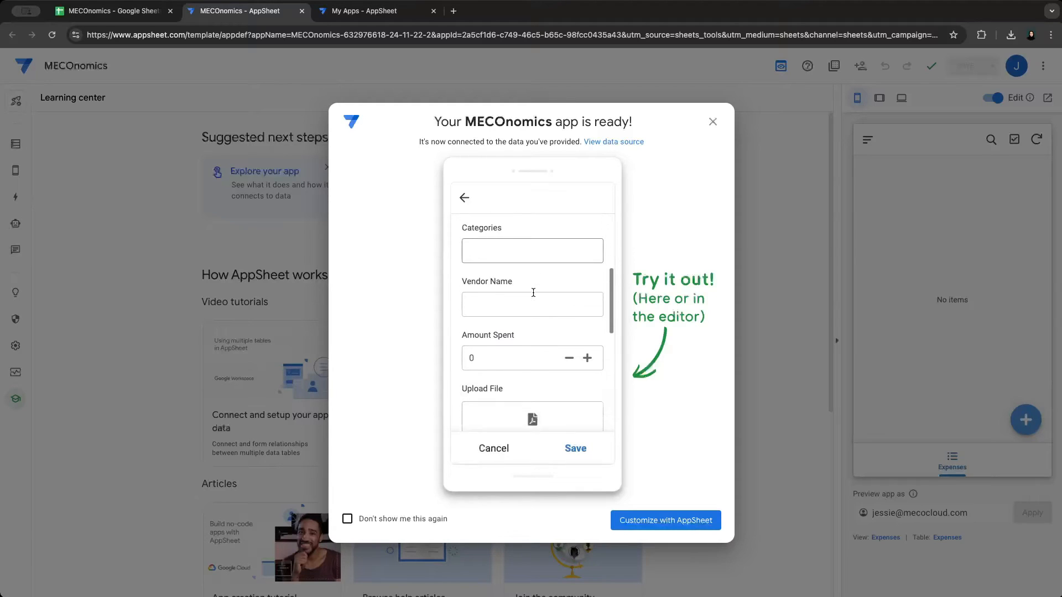
pyautogui.scroll(-5, 533, 293)
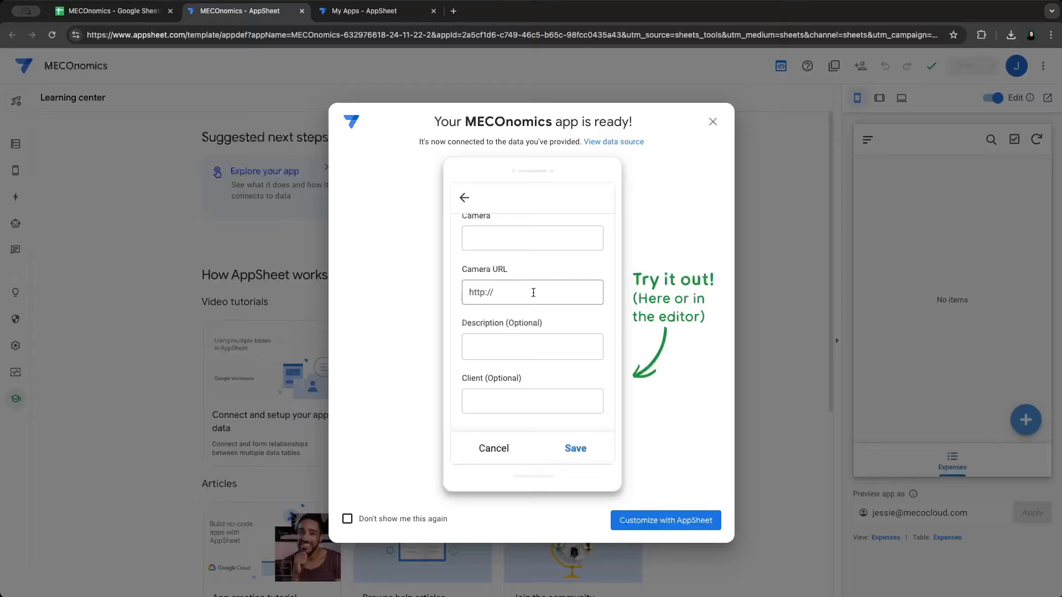
pyautogui.scroll(3, 533, 293)
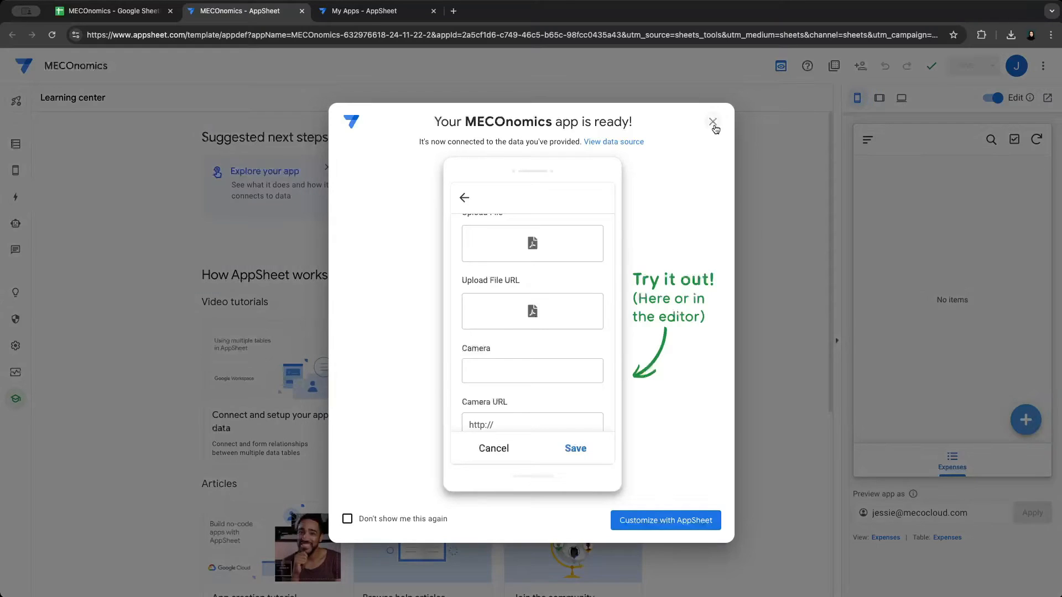
pyautogui.click(712, 121)
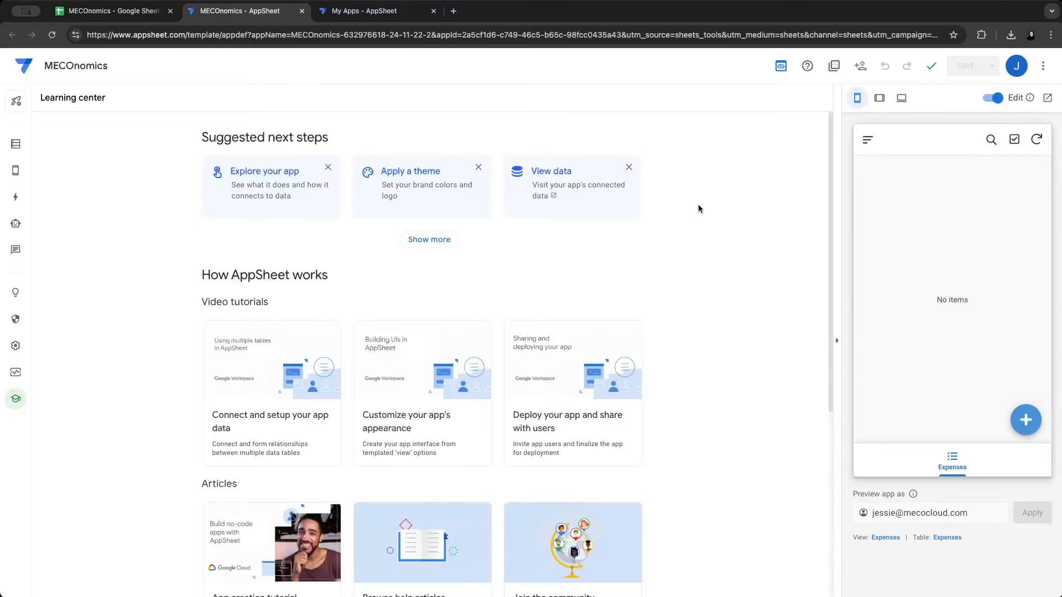
# Add the Mileage worksheet of MECOnomics to the app's data as a table with updates, adds and deletes allowed
pyautogui.click(16, 145)
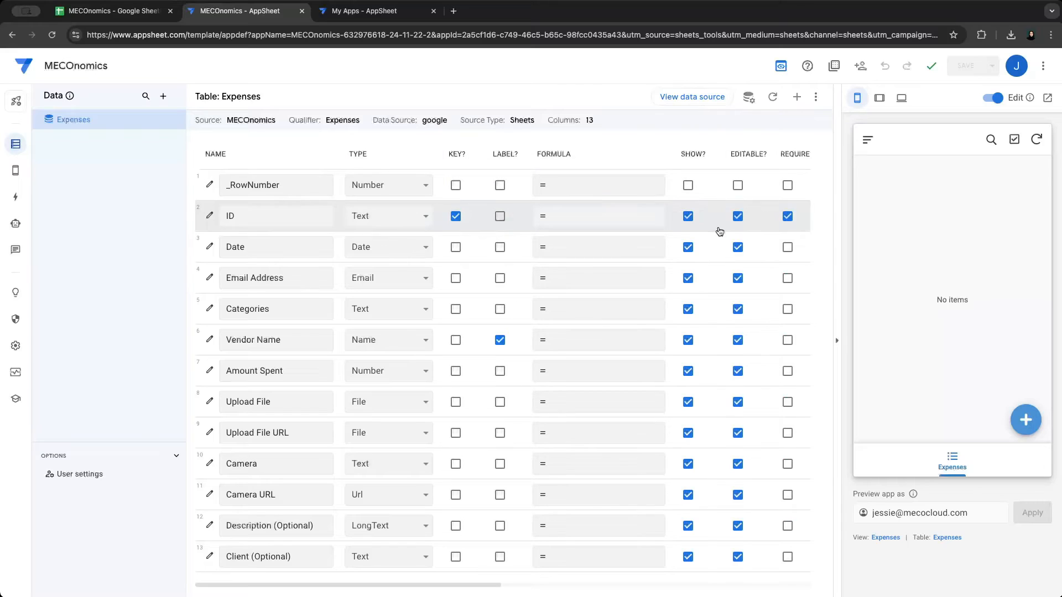
pyautogui.moveTo(954, 474)
pyautogui.click(164, 98)
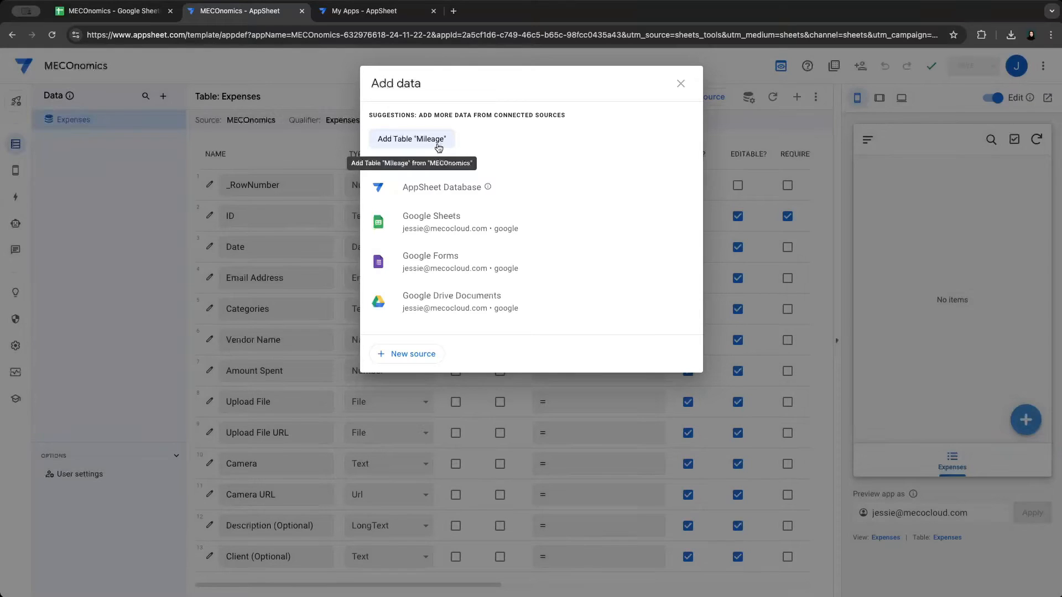
pyautogui.click(439, 146)
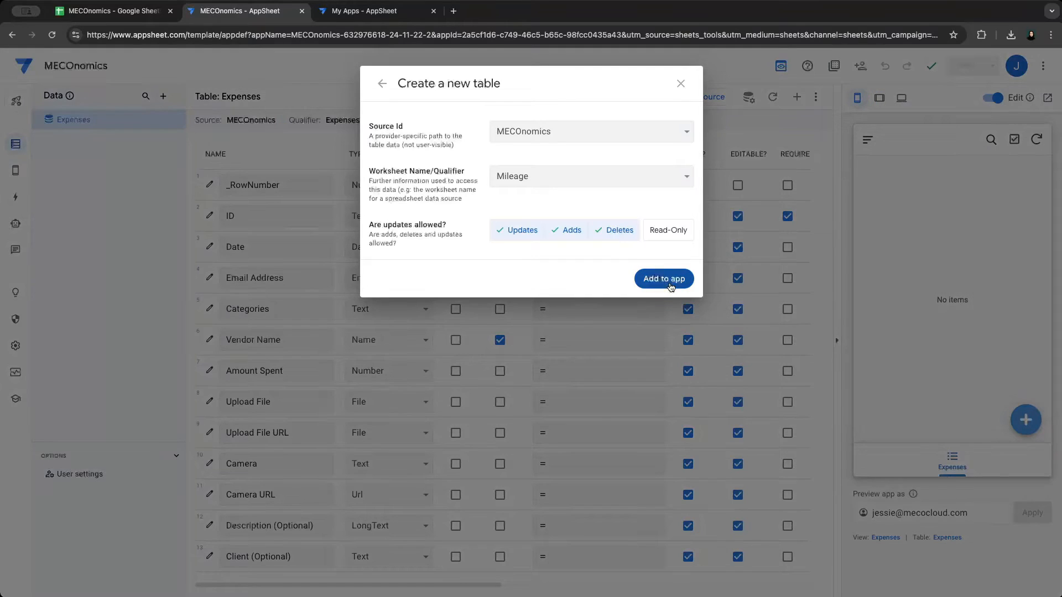
pyautogui.click(666, 279)
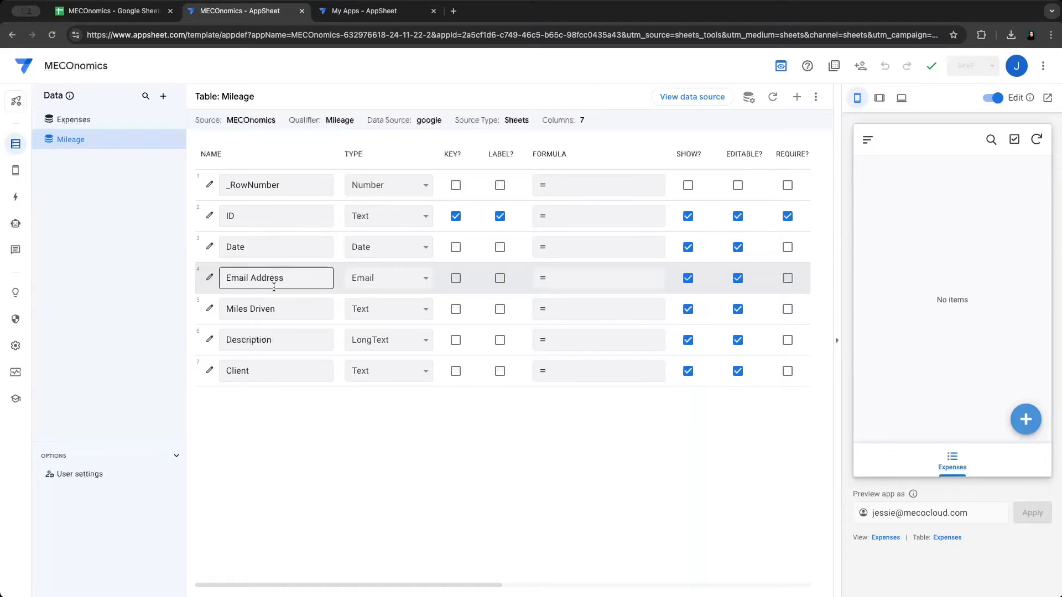
# Review the math expression examples for the _RowNumber formula in the Expenses table, leaving without entering a formula
pyautogui.click(77, 123)
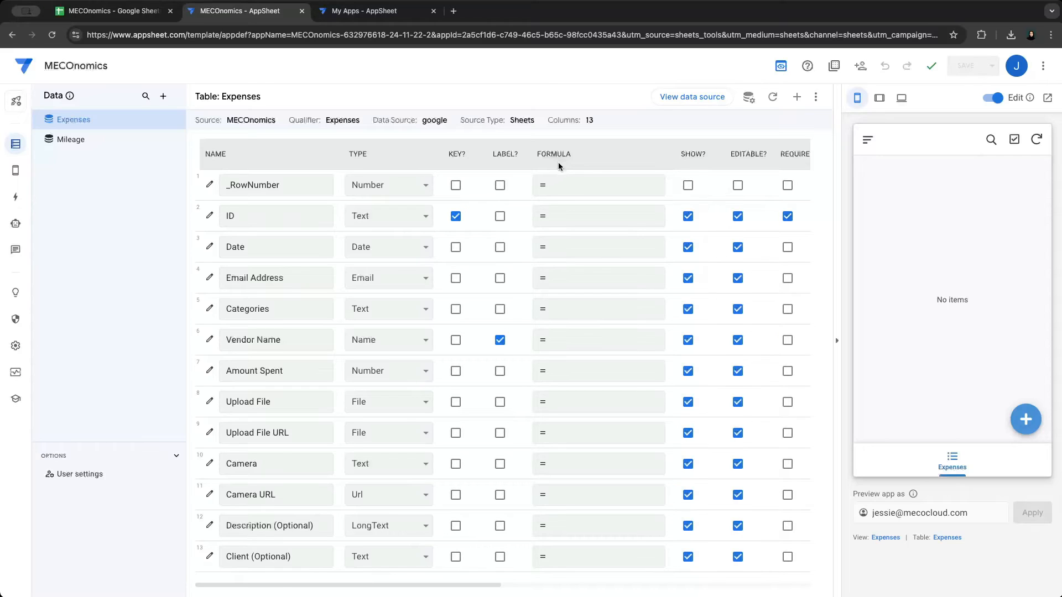
pyautogui.click(561, 184)
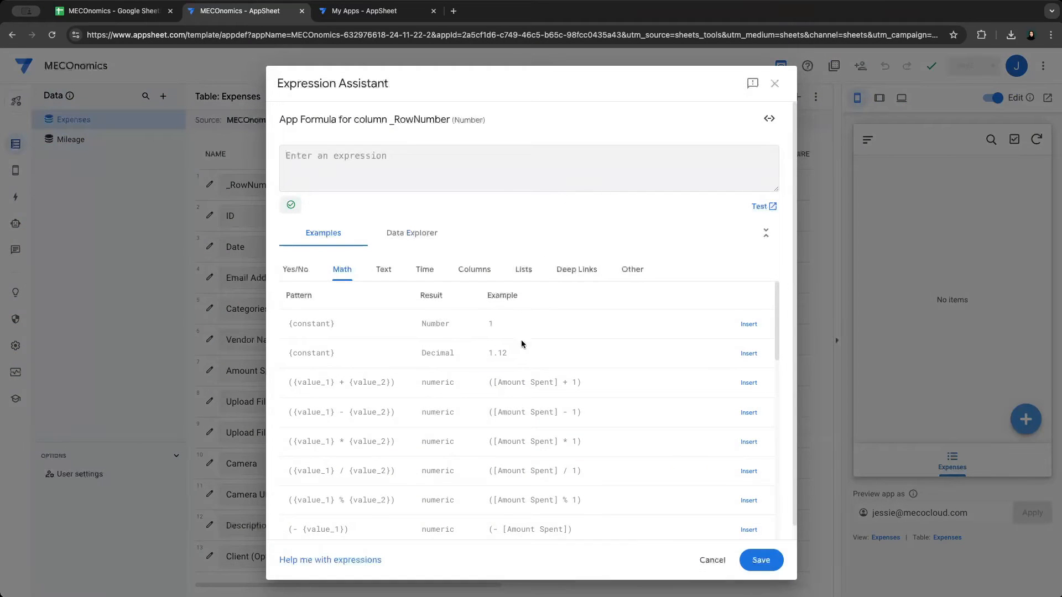
pyautogui.scroll(-5, 519, 412)
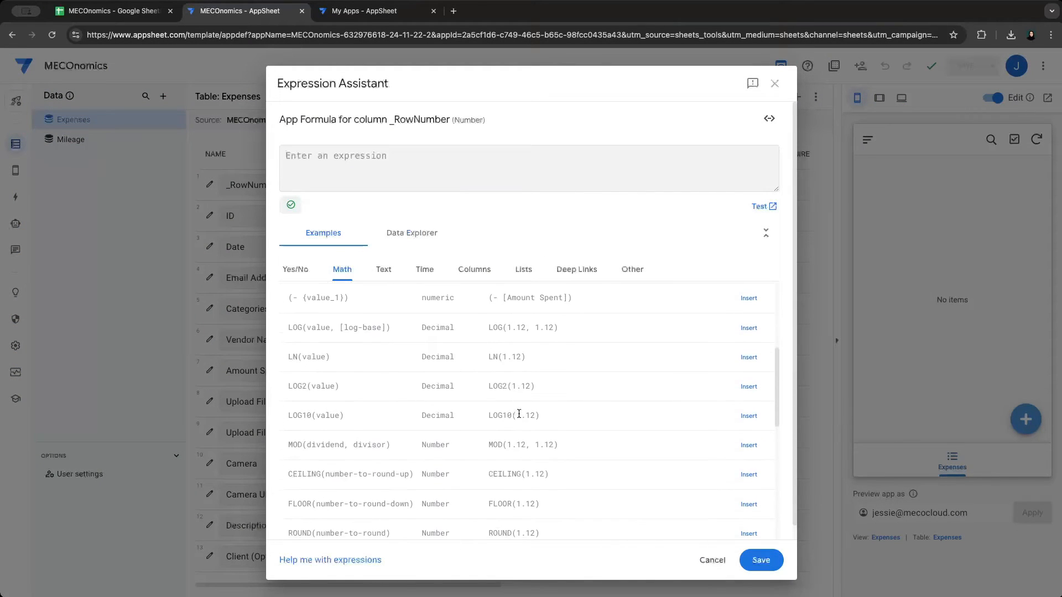
pyautogui.click(774, 84)
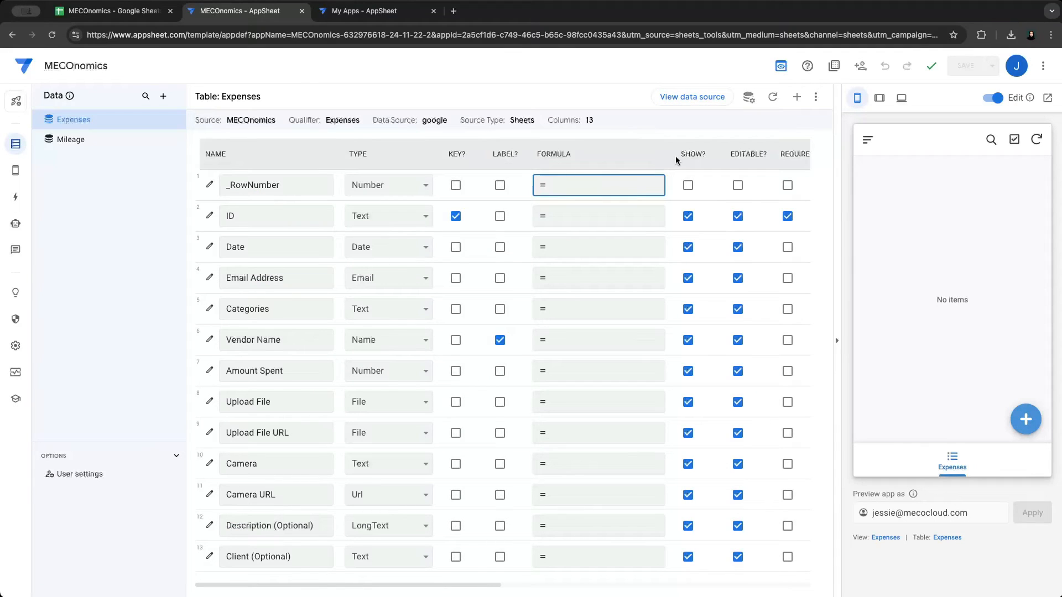
# Look through the column settings of the Expenses table, from Name and Type across to Initial Value, Description, Search, Scan, NFC and PII
pyautogui.hscroll(2, 676, 160)
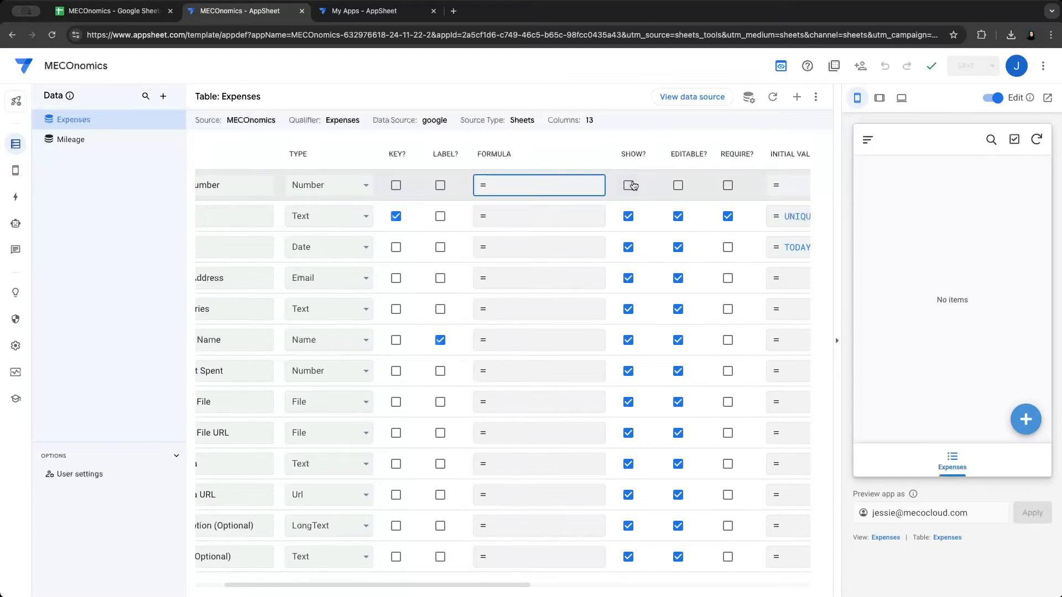
pyautogui.hscroll(-2, 338, 228)
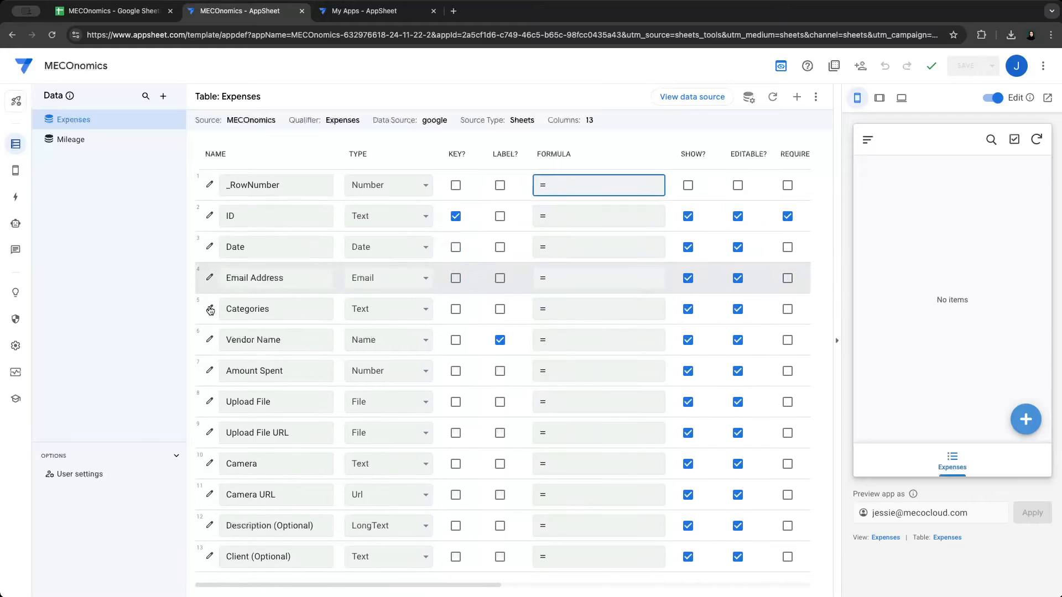
pyautogui.hscroll(1, 685, 198)
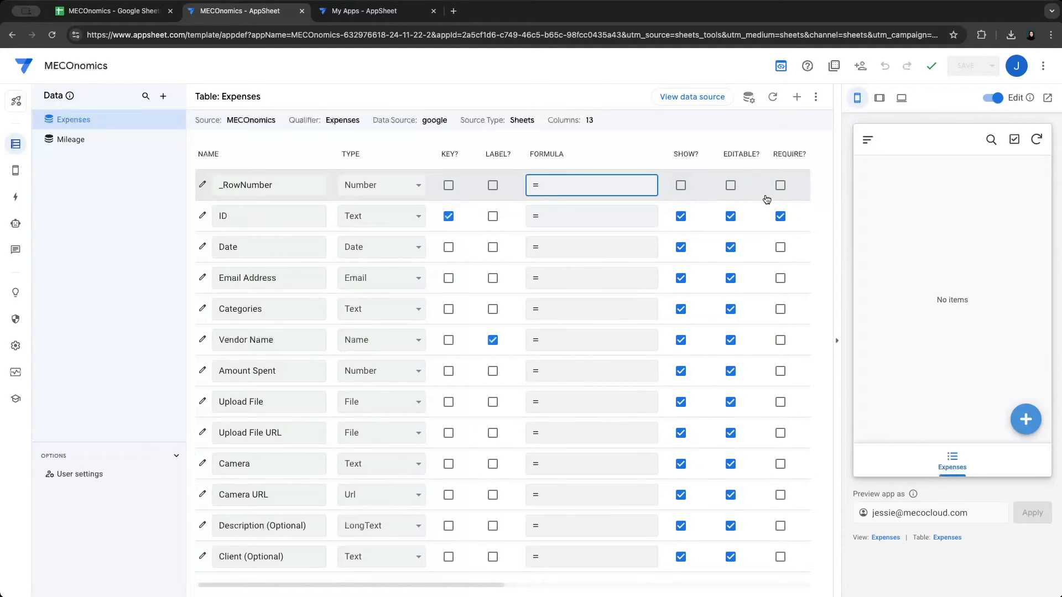
pyautogui.hscroll(3, 724, 191)
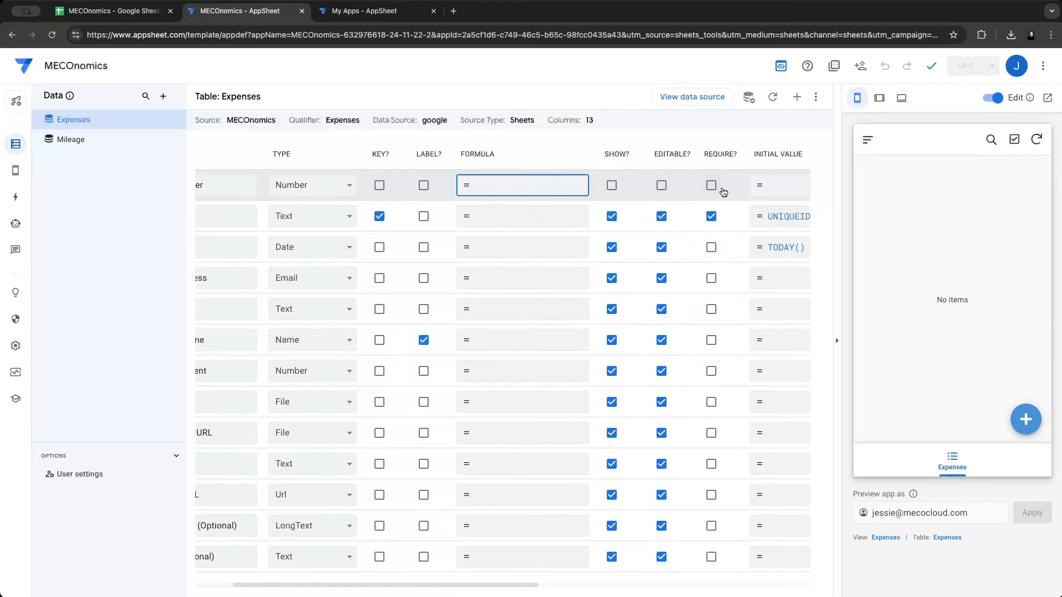
pyautogui.hscroll(5, 724, 190)
pyautogui.hscroll(1, 724, 191)
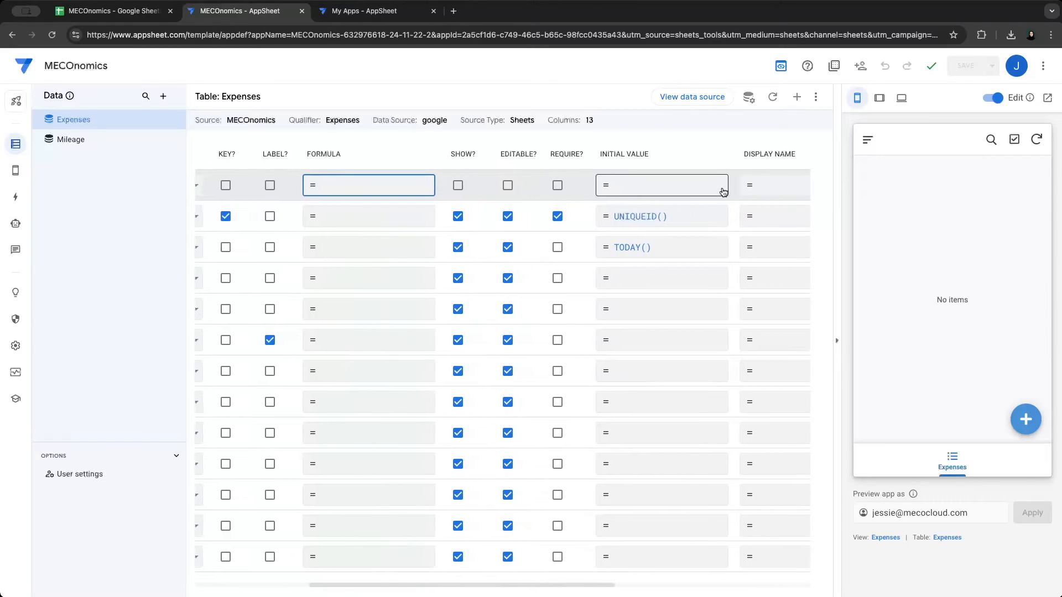
pyautogui.hscroll(-1, 722, 190)
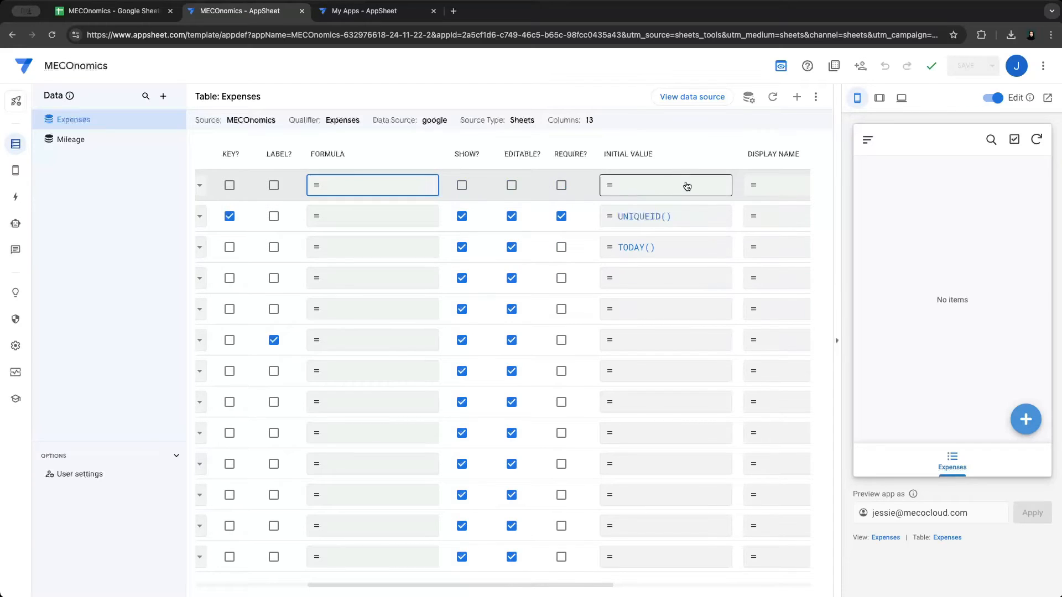
pyautogui.hscroll(5, 688, 185)
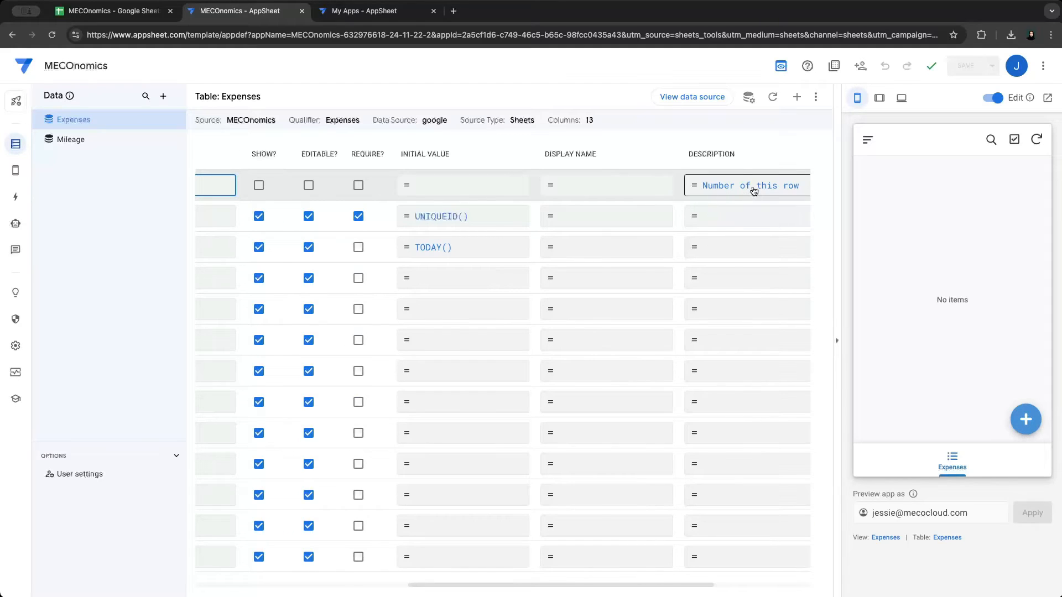
pyautogui.hscroll(2, 754, 190)
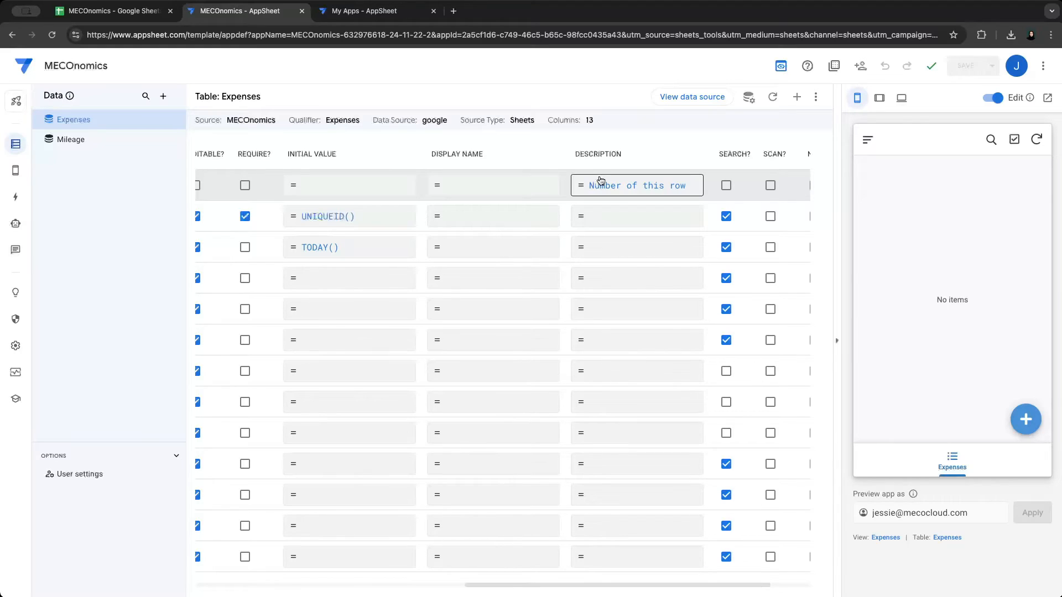
pyautogui.hscroll(3, 600, 179)
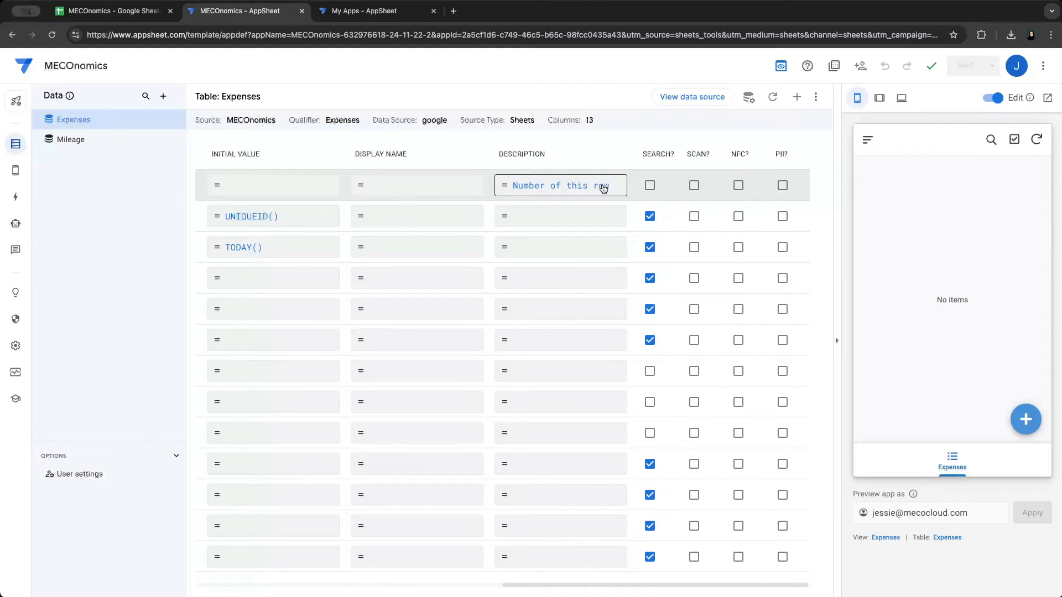
pyautogui.hscroll(1, 604, 189)
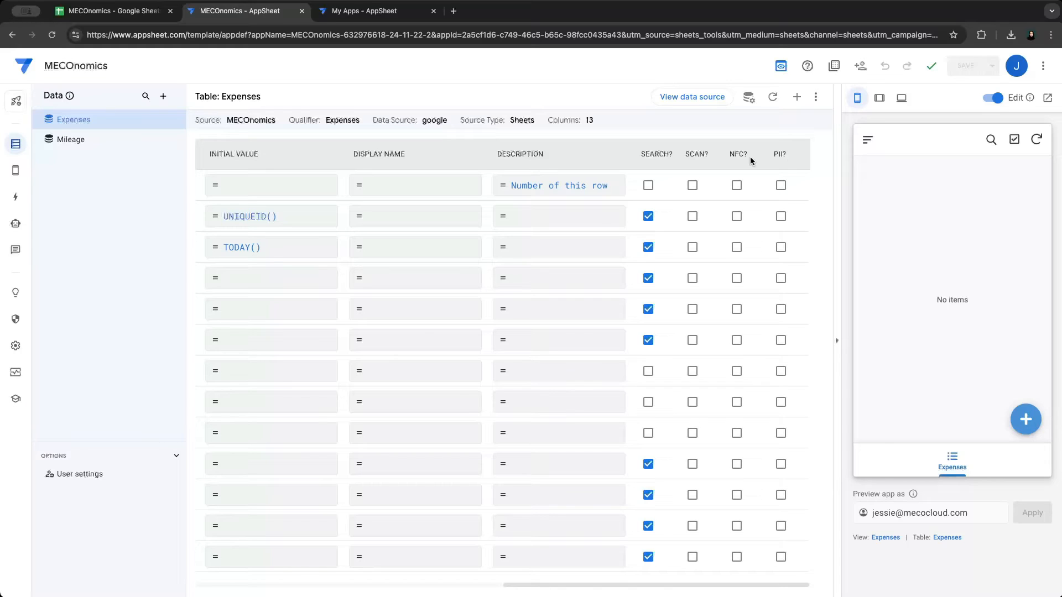
pyautogui.hscroll(1, 750, 157)
pyautogui.hscroll(-1, 750, 157)
pyautogui.hscroll(1, 750, 157)
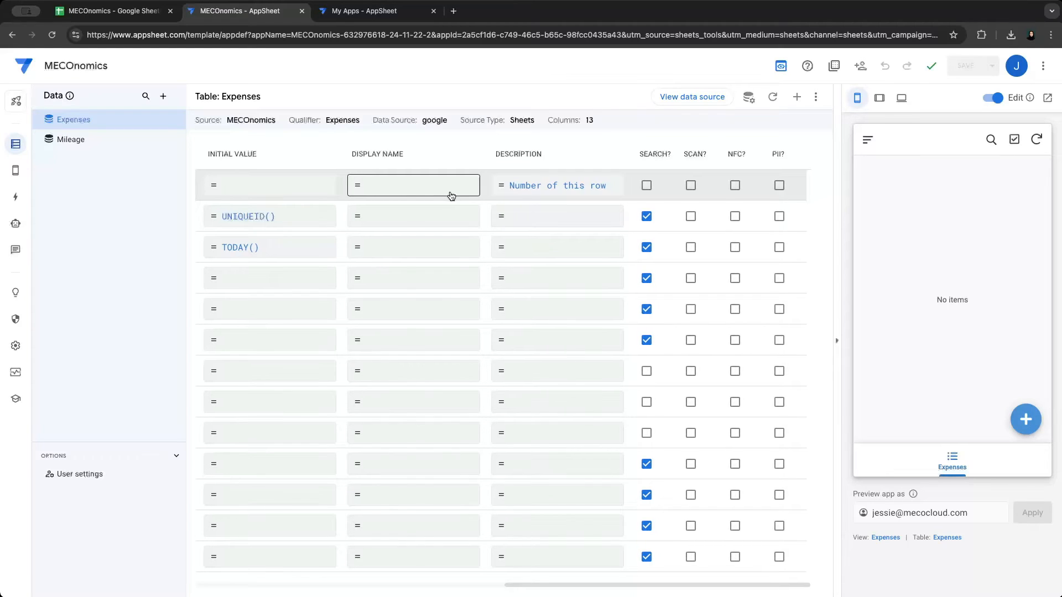
pyautogui.hscroll(-5, 449, 195)
pyautogui.hscroll(-5, 453, 195)
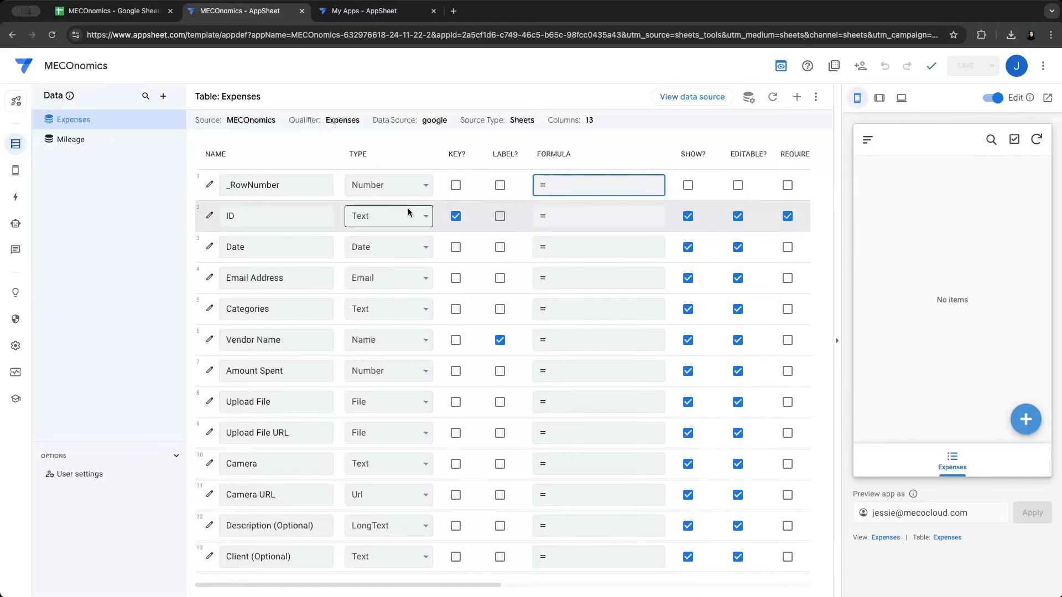
# Collapse the app preview to widen the Expenses table and hide the ID column from the app
pyautogui.click(834, 342)
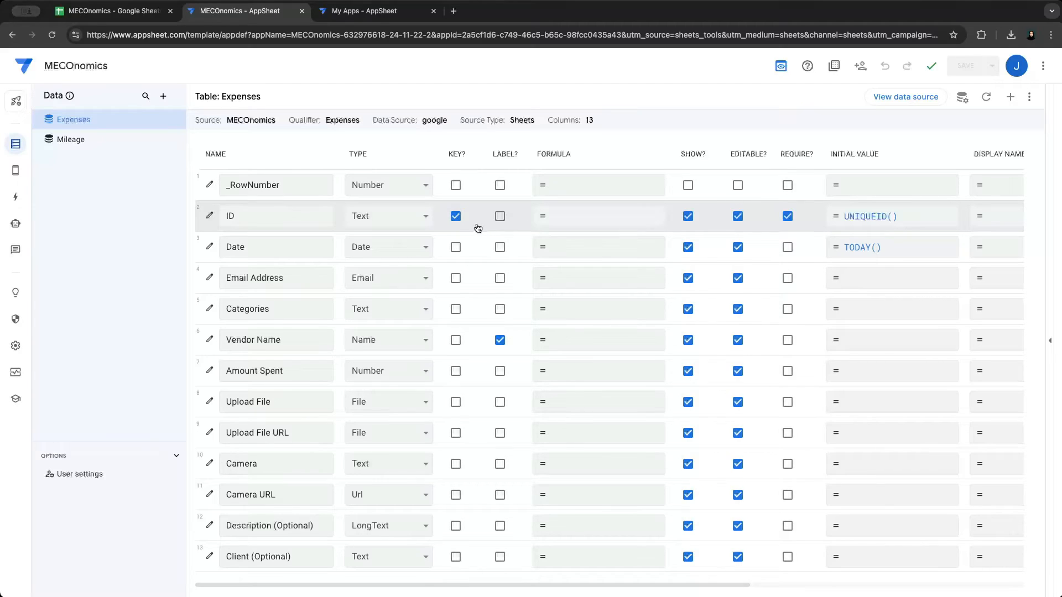
pyautogui.click(688, 218)
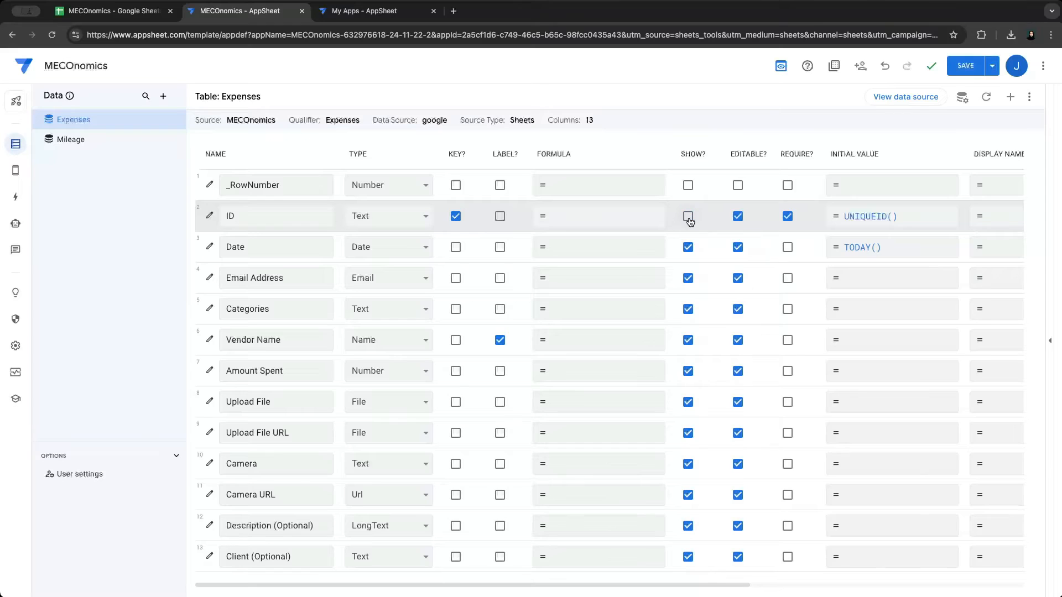
pyautogui.hscroll(3, 690, 221)
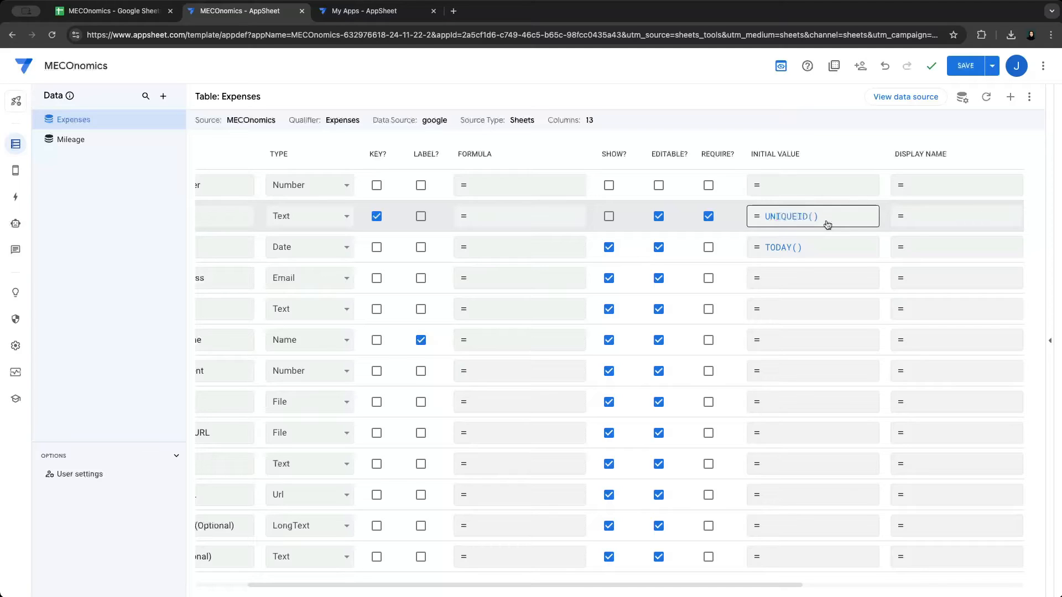
pyautogui.hscroll(3, 827, 224)
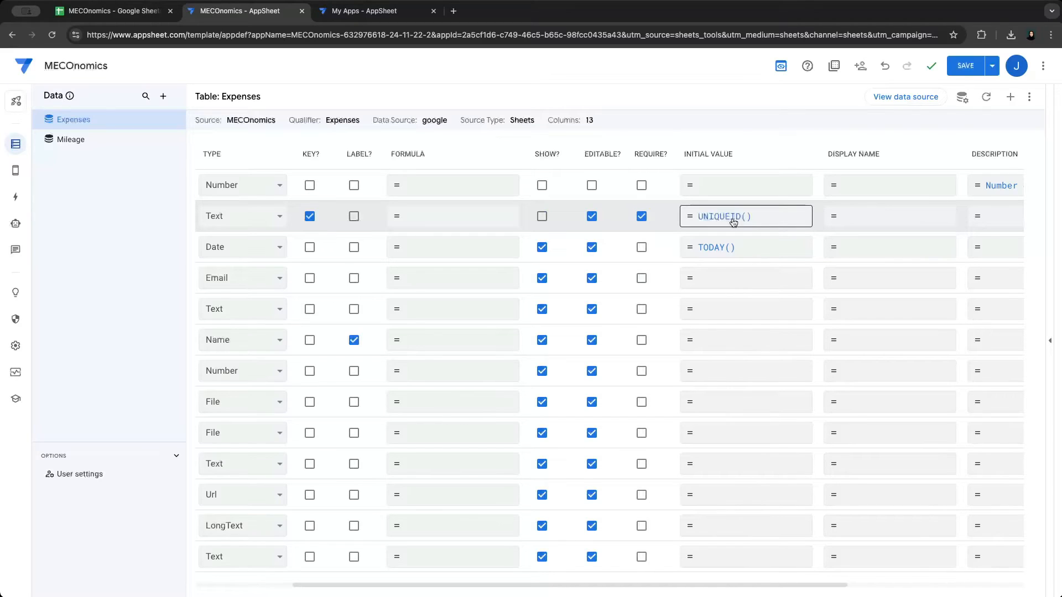
pyautogui.hscroll(10, 932, 220)
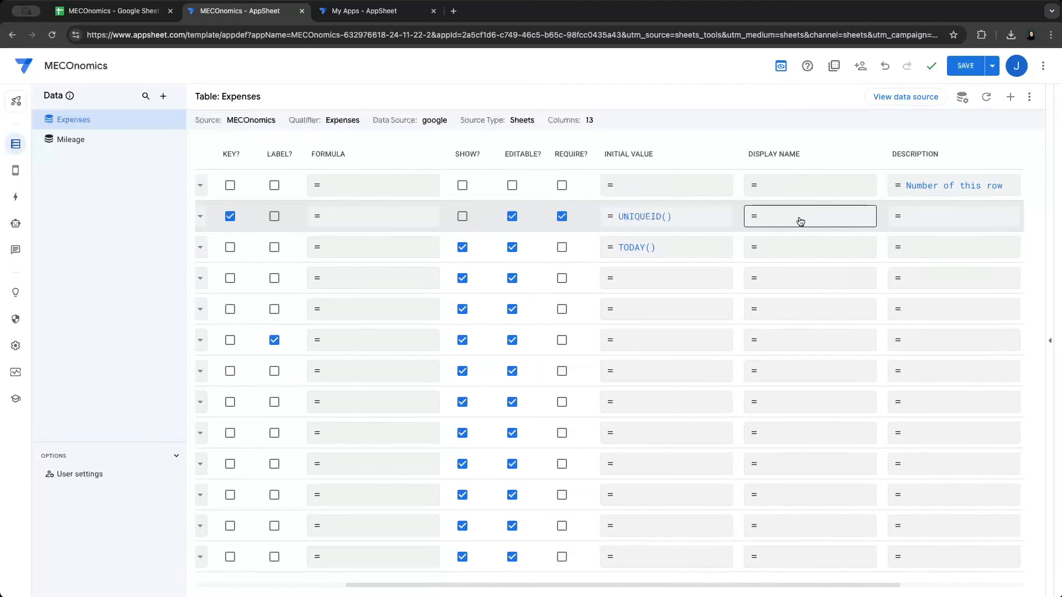
pyautogui.hscroll(-10, 609, 229)
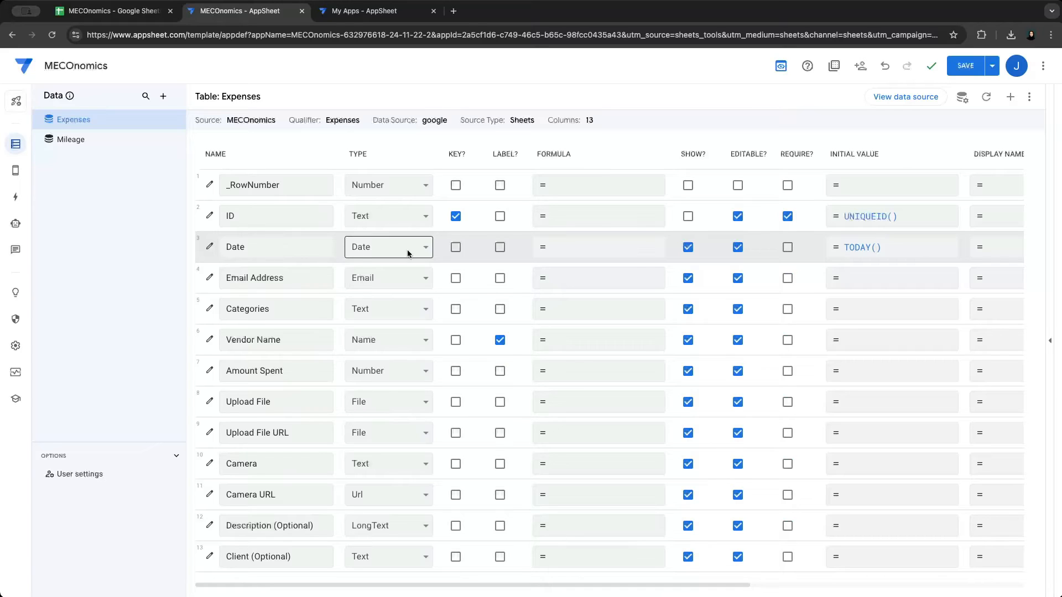
# Make the Date column of the Expenses table required and check its remaining settings through Search
pyautogui.click(786, 249)
pyautogui.hscroll(3, 785, 253)
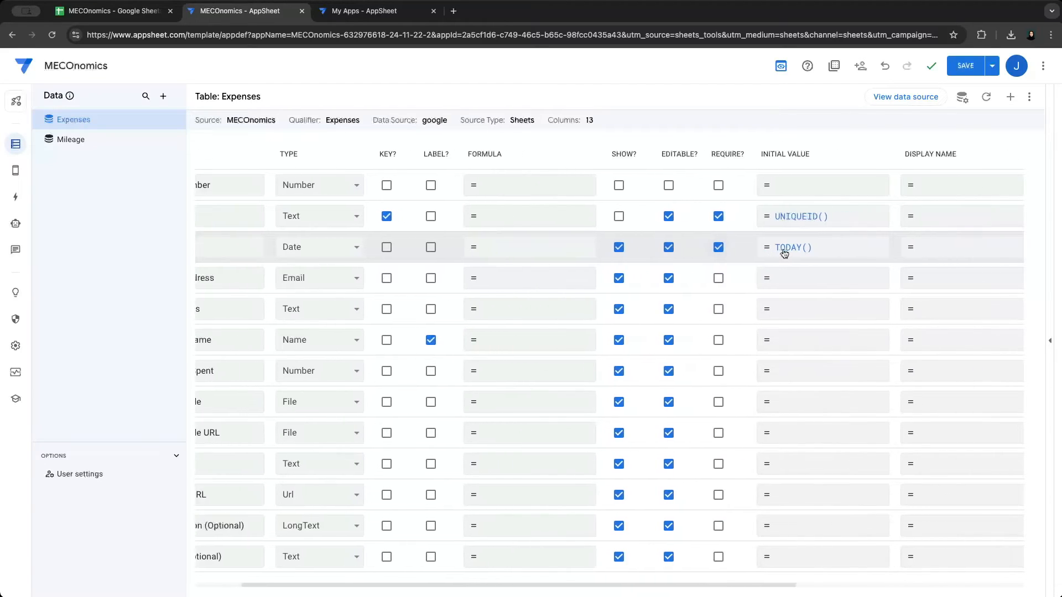
pyautogui.hscroll(5, 785, 254)
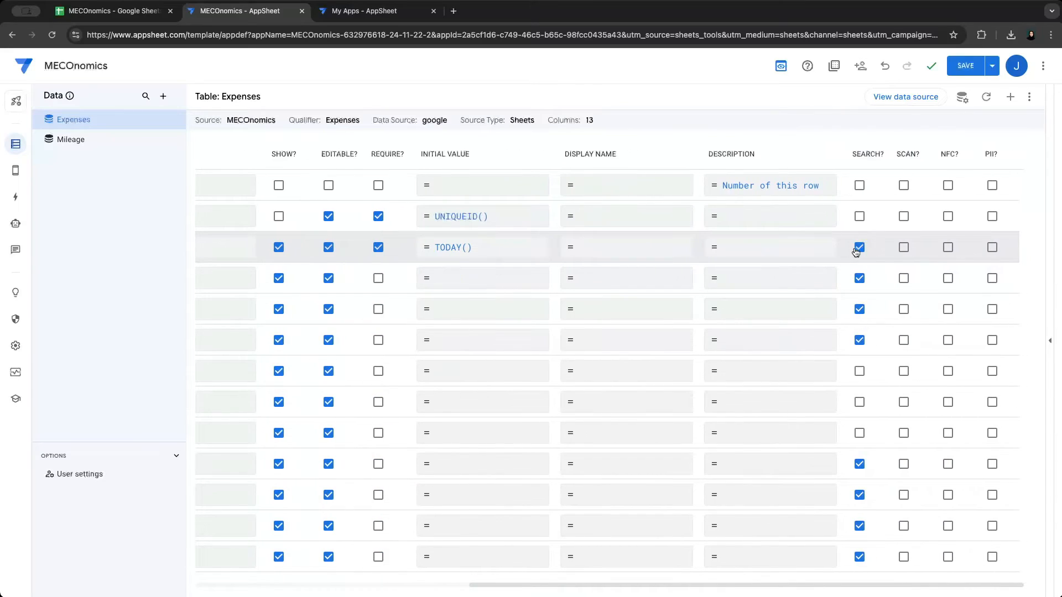
pyautogui.click(859, 249)
pyautogui.hscroll(-8, 818, 253)
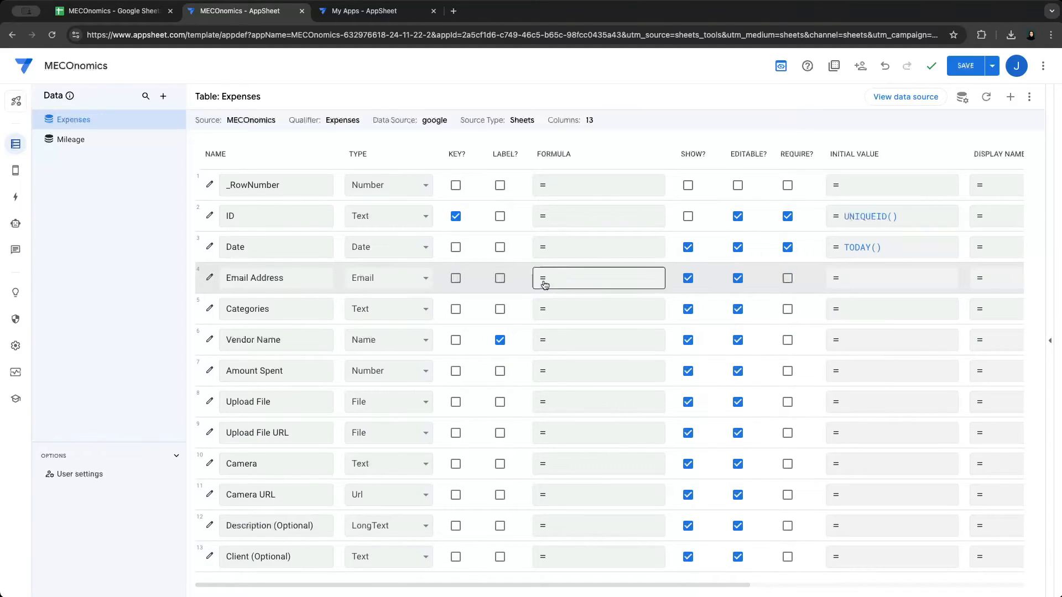
# Set the Email Address column's app formula to USEREMAIL() and make the column required
pyautogui.click(564, 285)
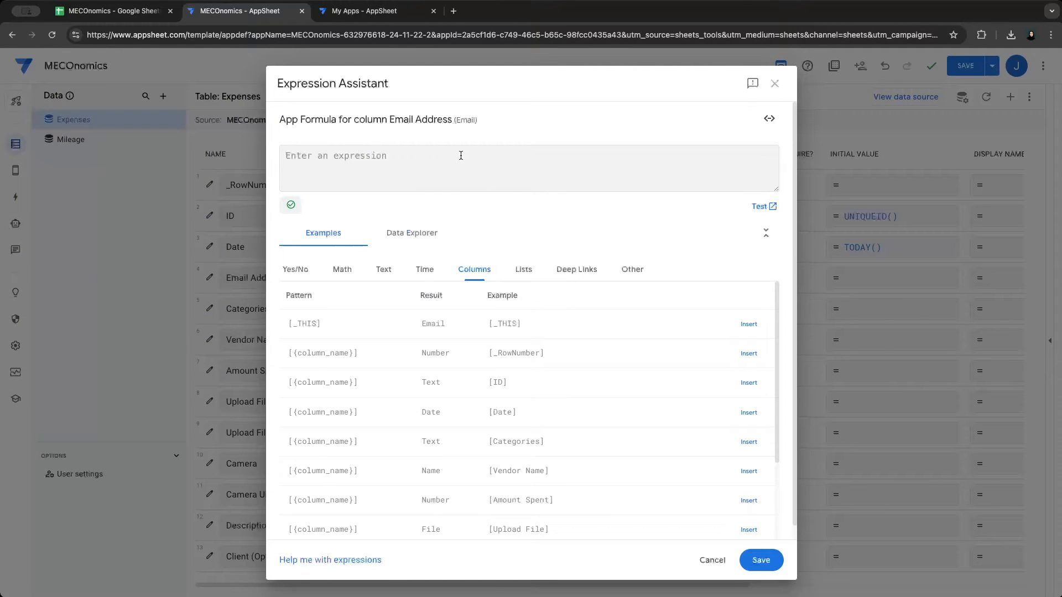
pyautogui.click(461, 156)
pyautogui.write('=user')
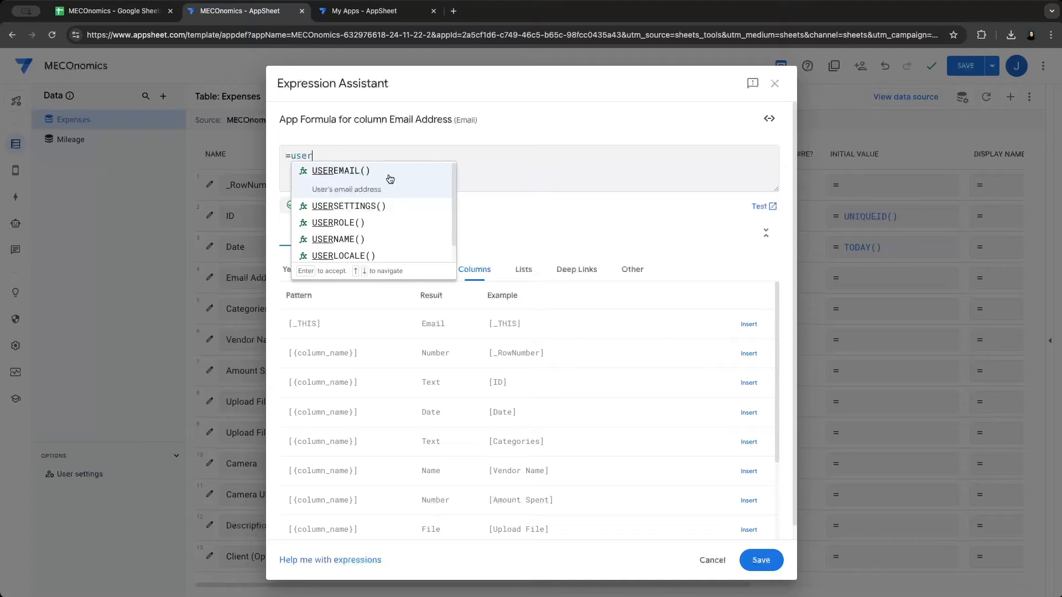
pyautogui.click(390, 178)
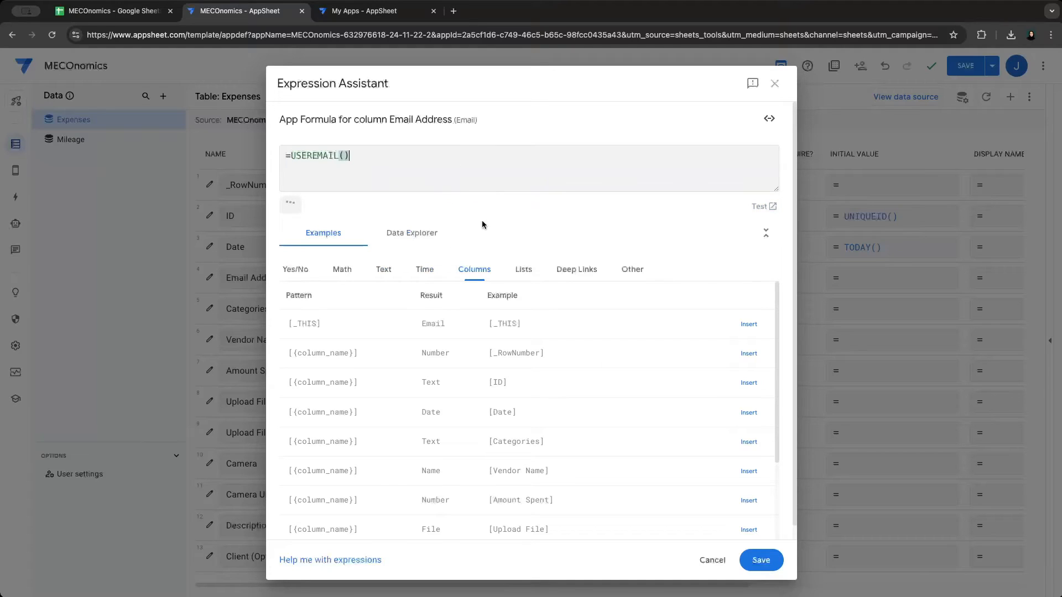
pyautogui.click(754, 557)
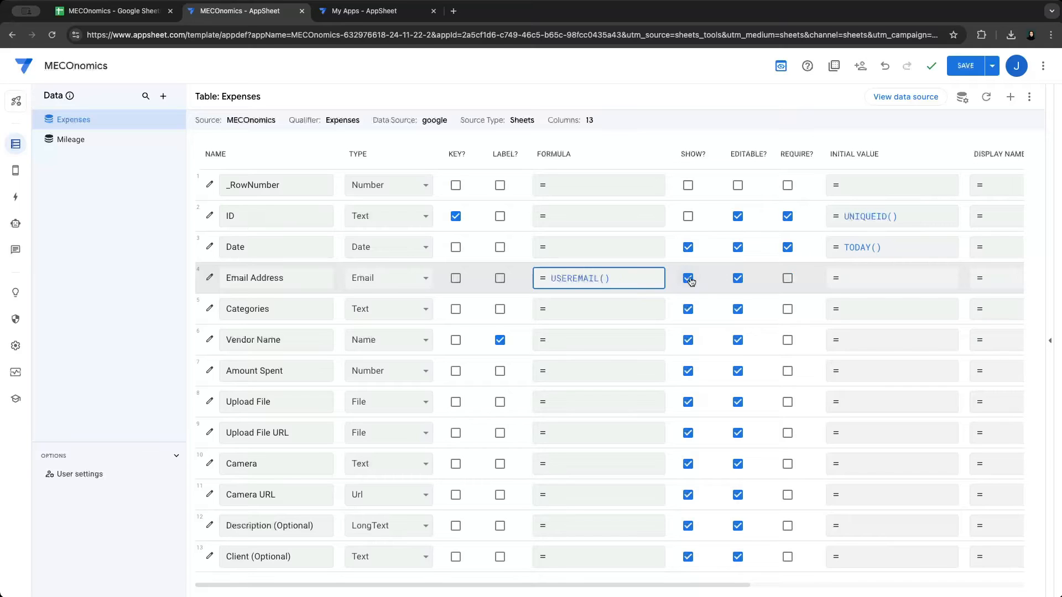
pyautogui.click(785, 283)
pyautogui.hscroll(6, 783, 284)
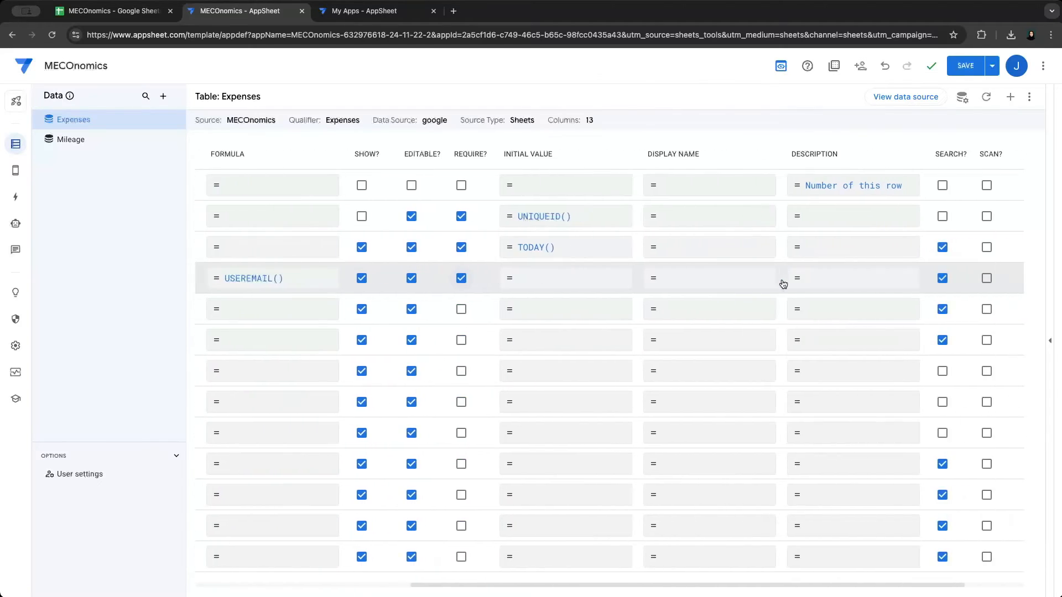
pyautogui.hscroll(-6, 783, 284)
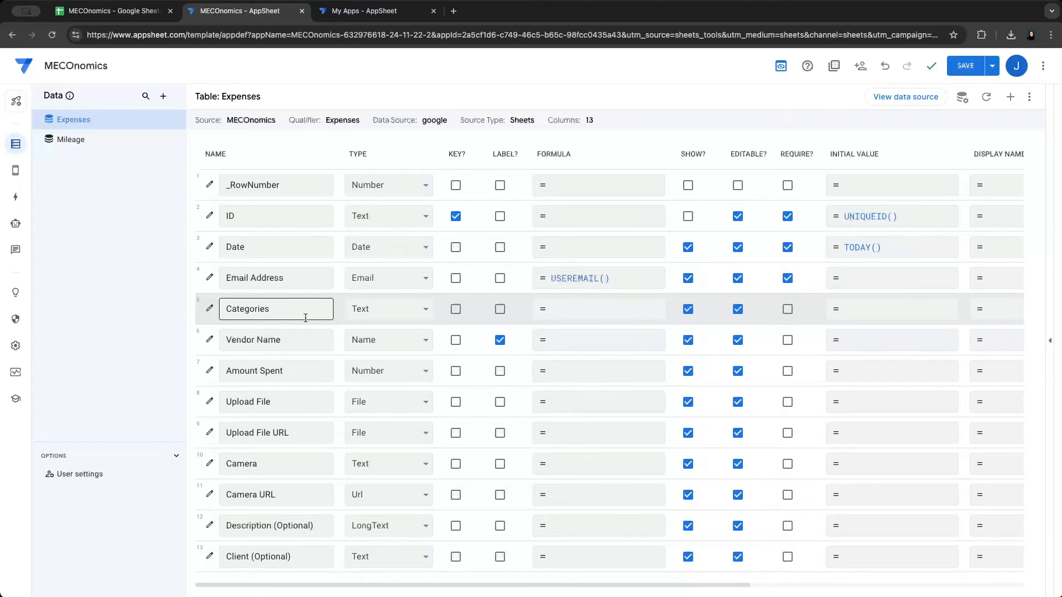
# Change the Categories column's type to Enum and add Insurance as its first value
pyautogui.click(384, 319)
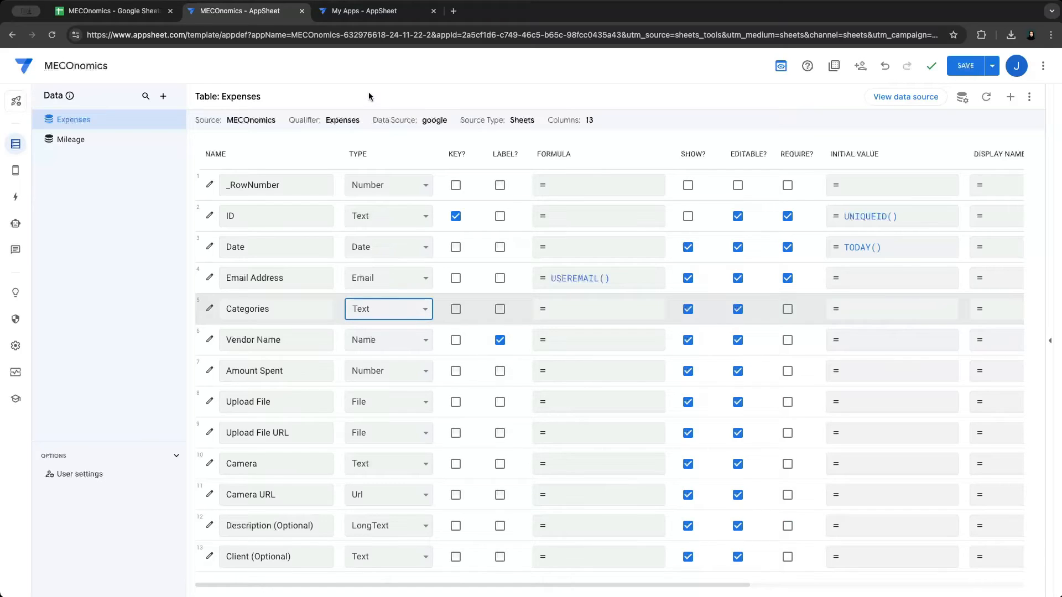
pyautogui.click(371, 114)
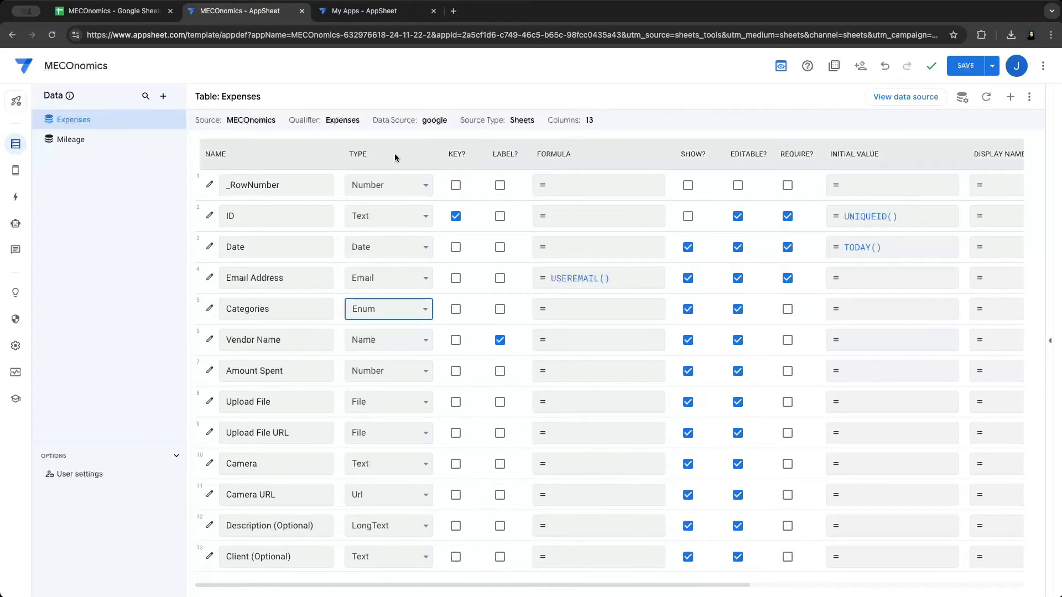
pyautogui.click(210, 310)
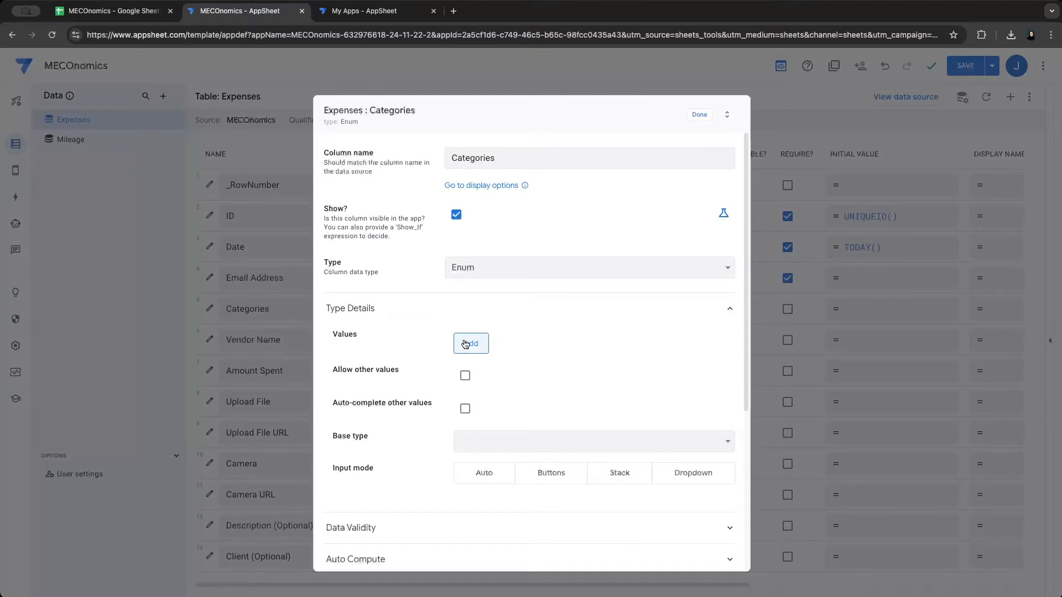
pyautogui.click(466, 344)
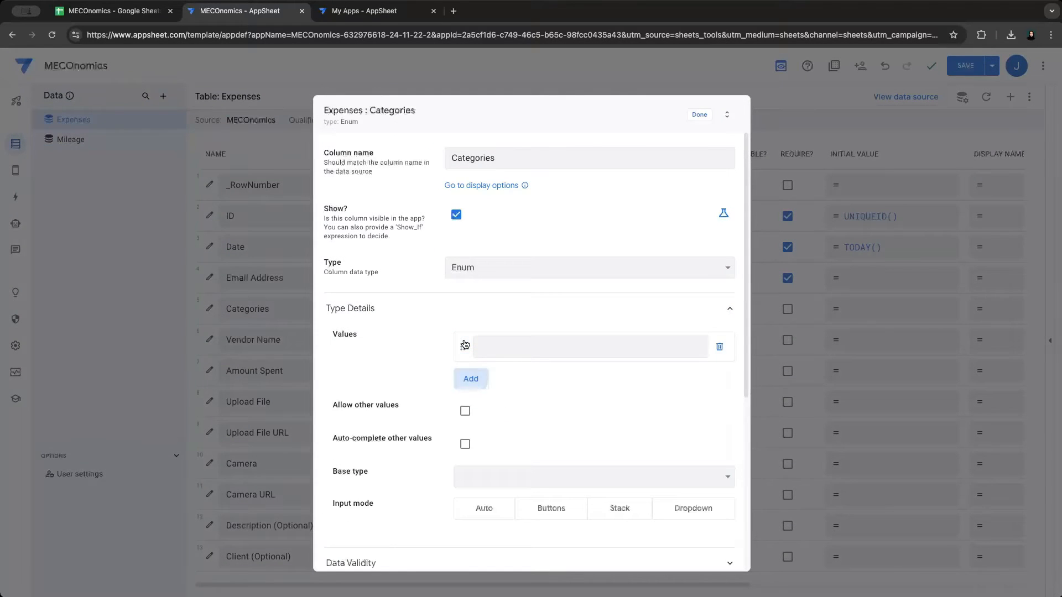
pyautogui.click(509, 346)
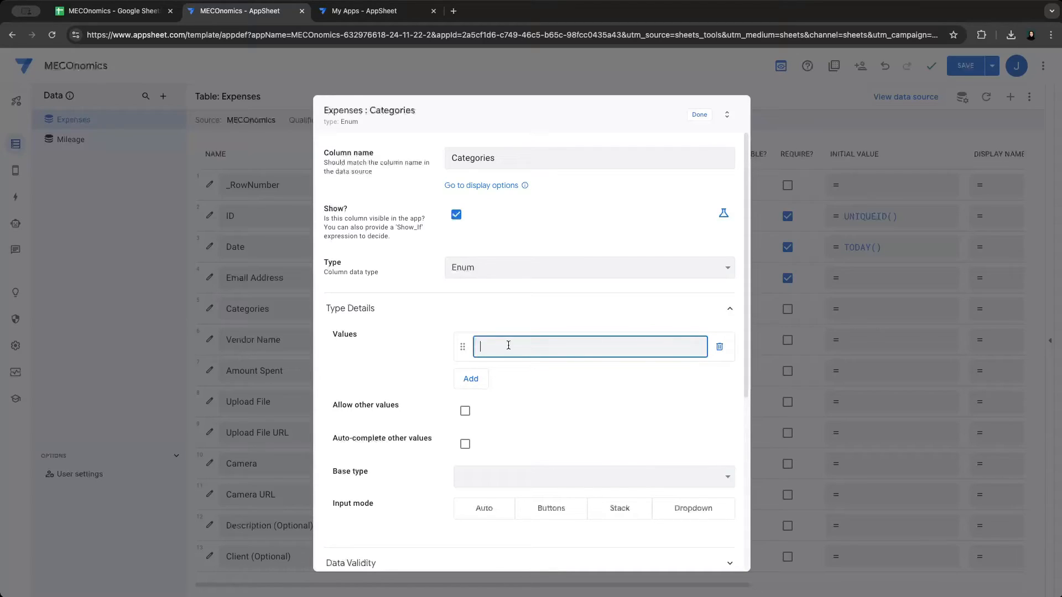
pyautogui.write('Insurance')
# Add the values Travel and Meals and Entertainment to the Categories column and finish editing its settings
pyautogui.click(474, 375)
pyautogui.click(493, 380)
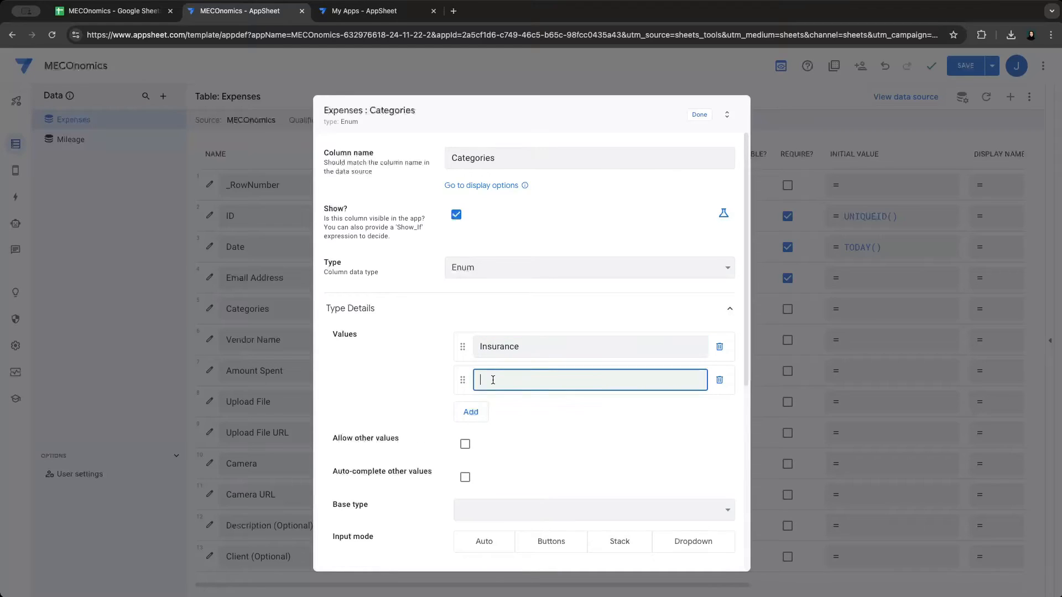
pyautogui.write('Travel')
pyautogui.click(476, 406)
pyautogui.click(505, 412)
pyautogui.write('Me')
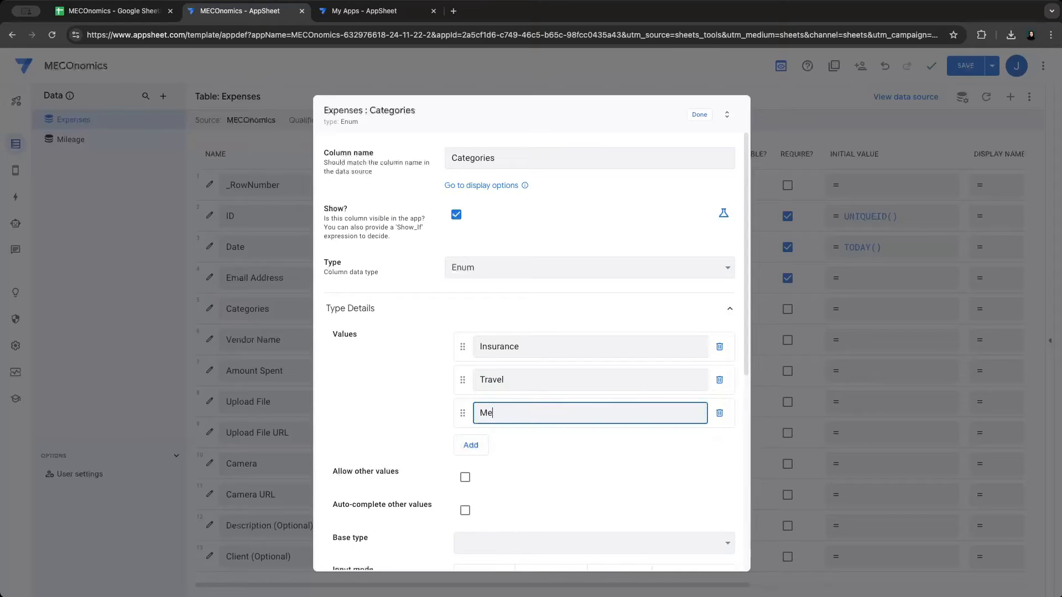
pyautogui.write('als and Entertainment')
pyautogui.click(698, 115)
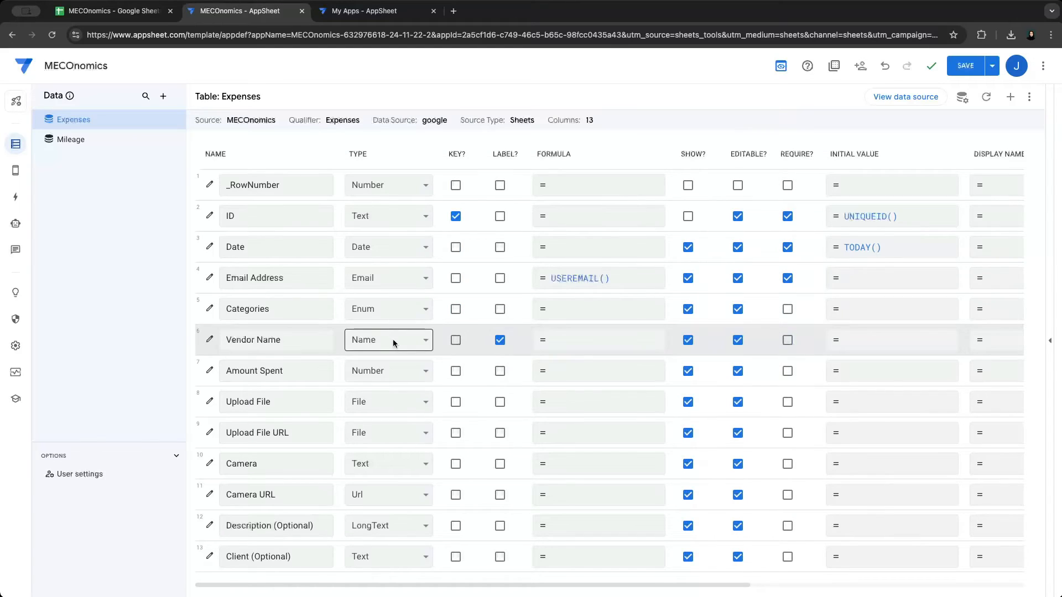
# Mark the Categories column of the Expenses table as a label and make it required
pyautogui.click(500, 310)
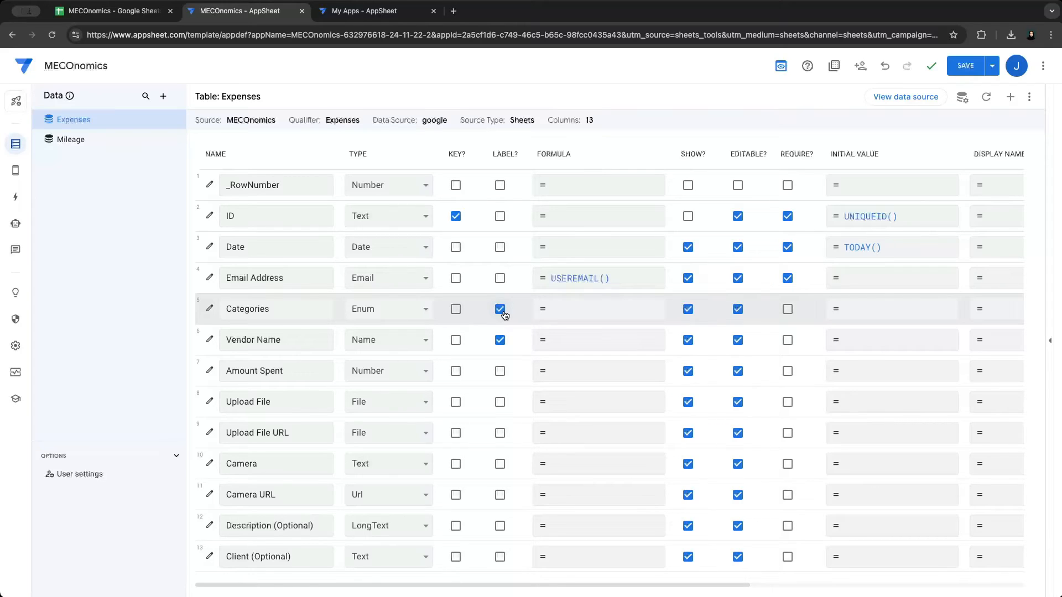
pyautogui.click(787, 311)
pyautogui.hscroll(7, 818, 312)
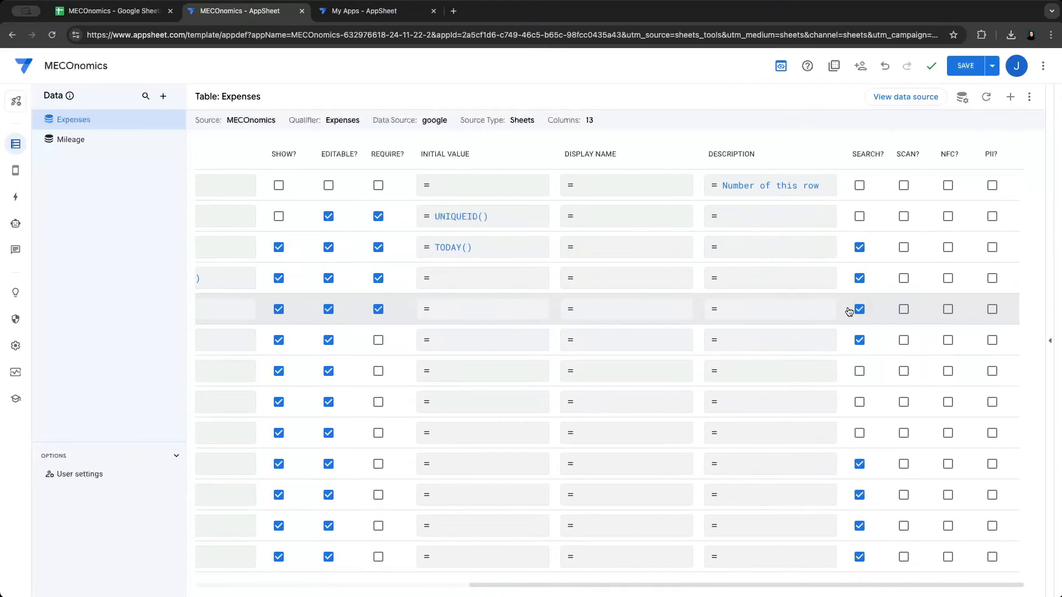
pyautogui.click(603, 318)
pyautogui.hscroll(-8, 421, 316)
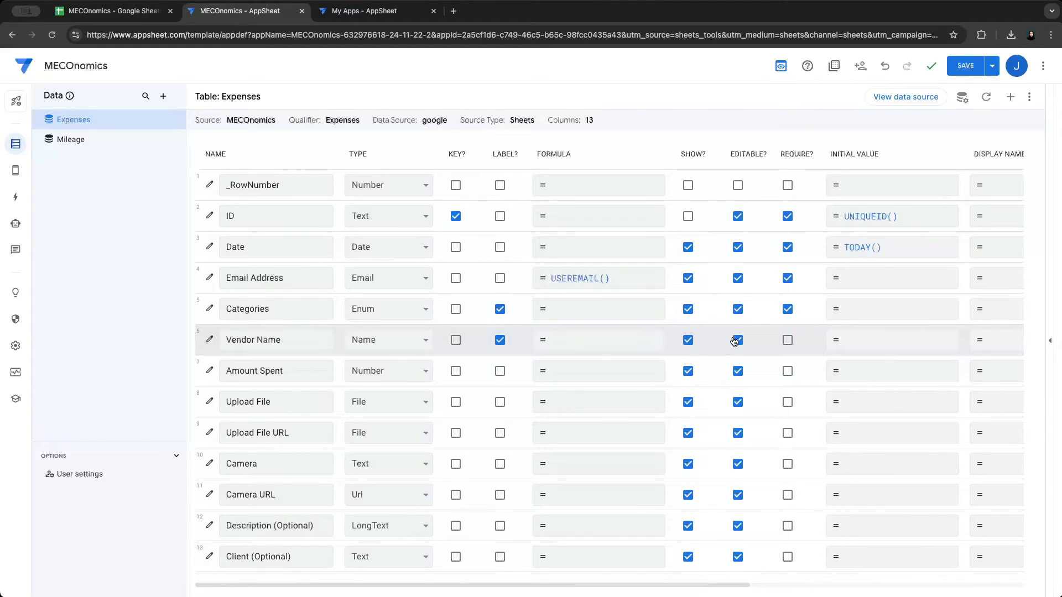
# Make the Vendor Name column required and check its remaining settings through Search
pyautogui.click(787, 341)
pyautogui.hscroll(10, 786, 342)
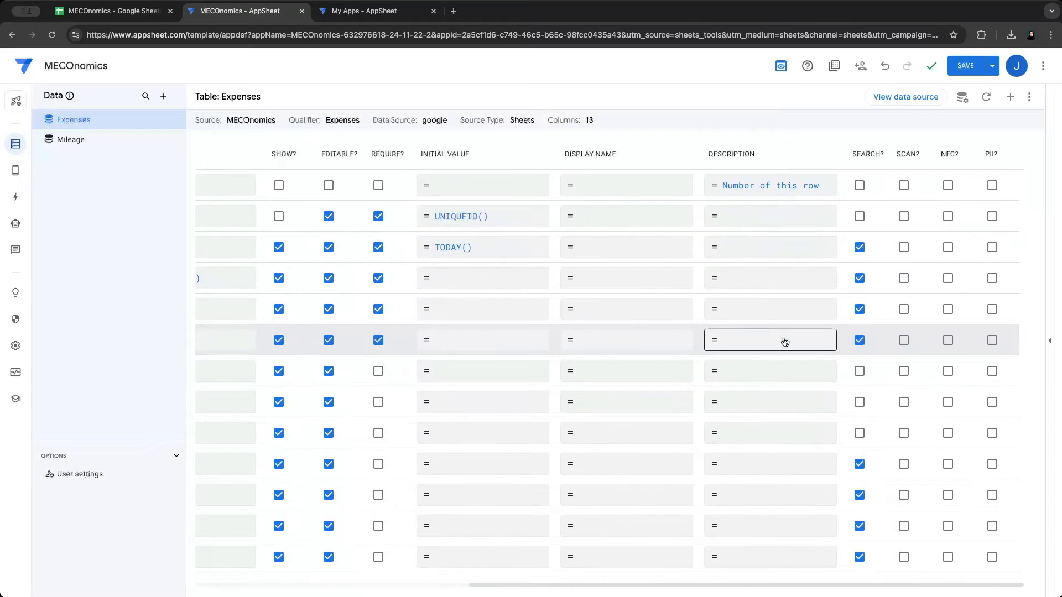
pyautogui.hscroll(-10, 785, 342)
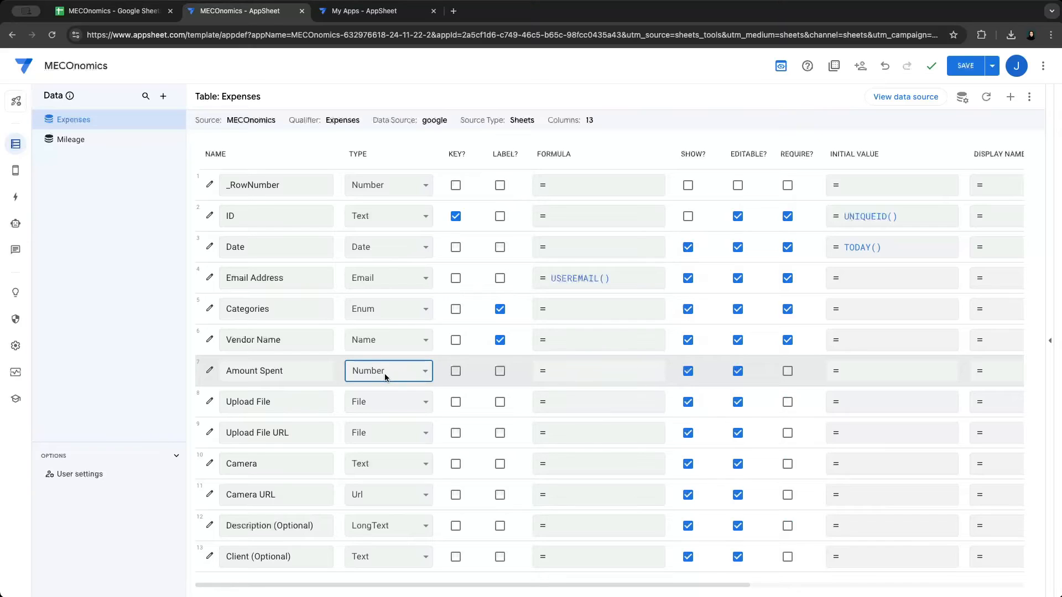
# Change the Amount Spent column's type to Price and make the column required
pyautogui.click(366, 423)
pyautogui.click(787, 372)
pyautogui.hscroll(10, 787, 372)
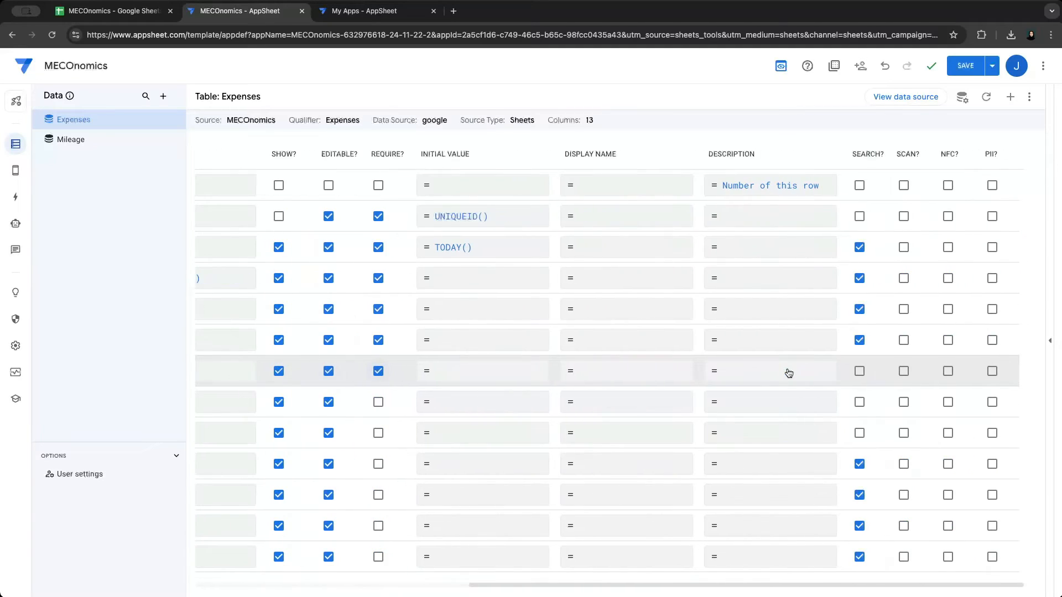
pyautogui.hscroll(-10, 787, 372)
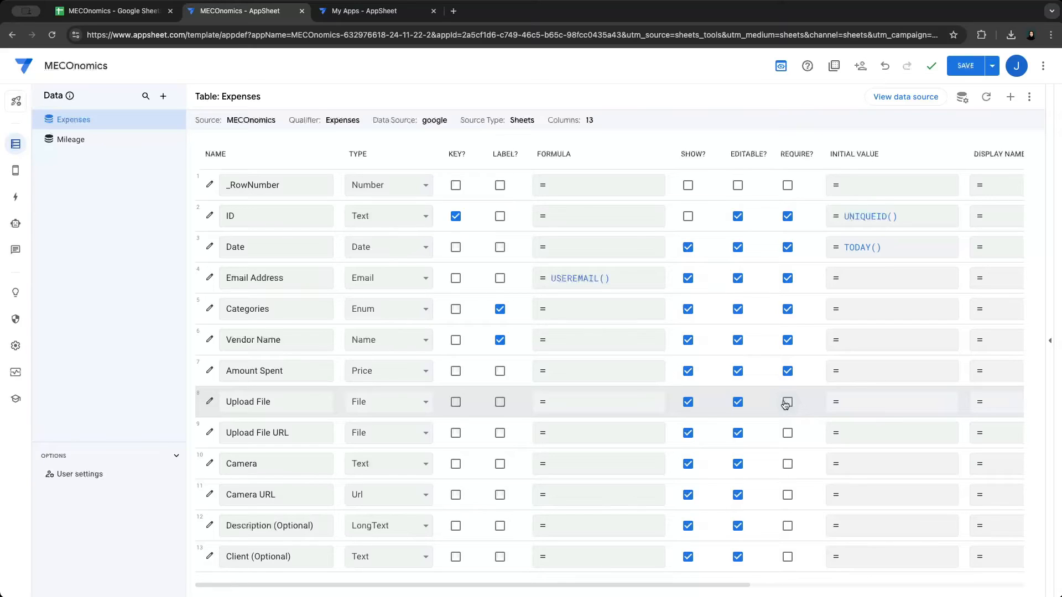
# Check the Upload File column's settings and change the Upload File URL column's type to Url
pyautogui.hscroll(5, 785, 405)
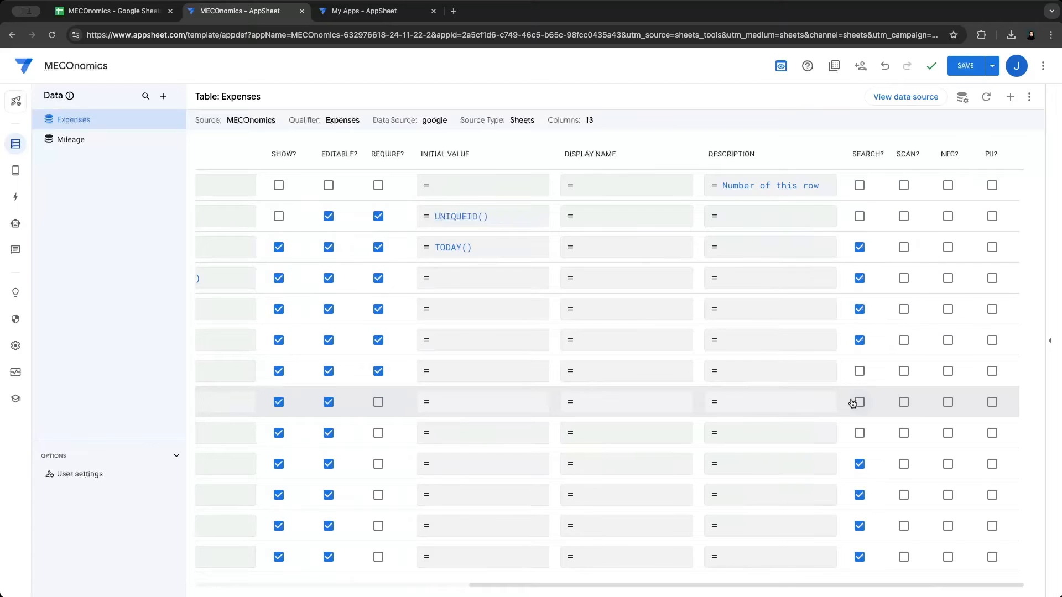
pyautogui.hscroll(-5, 853, 404)
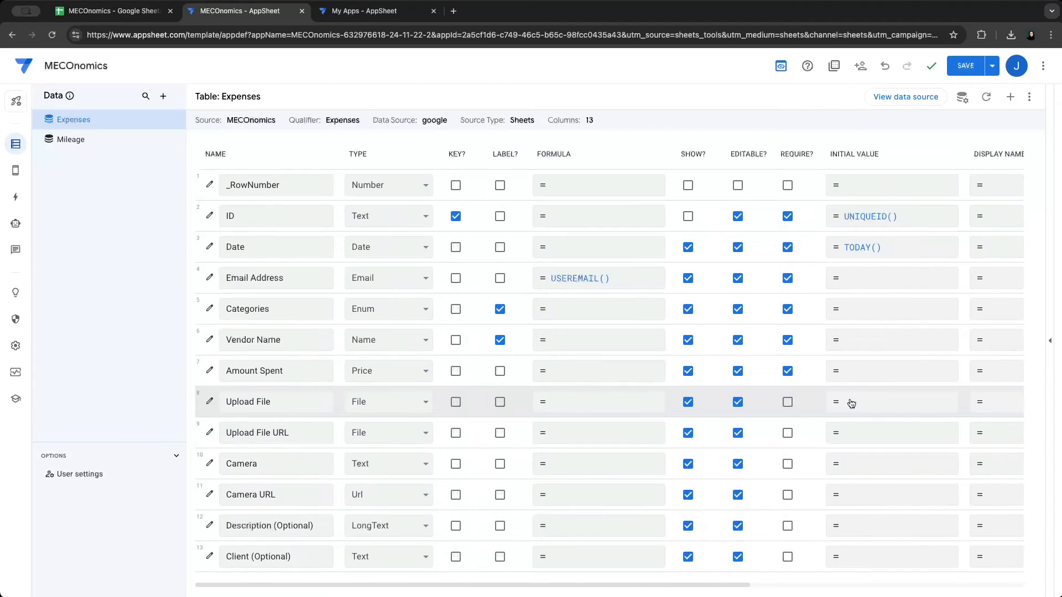
pyautogui.click(255, 425)
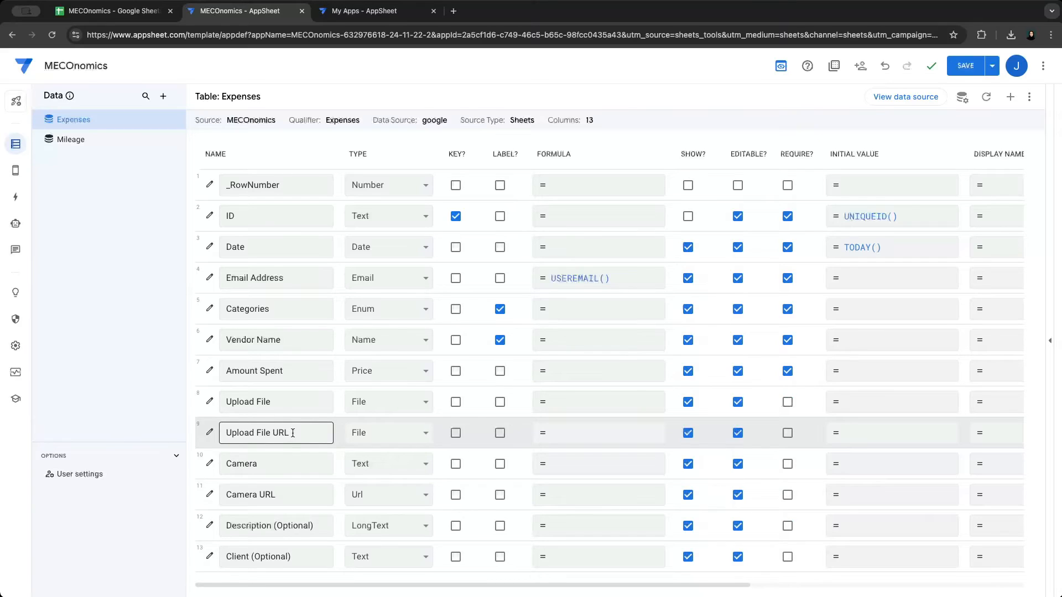
pyautogui.click(396, 440)
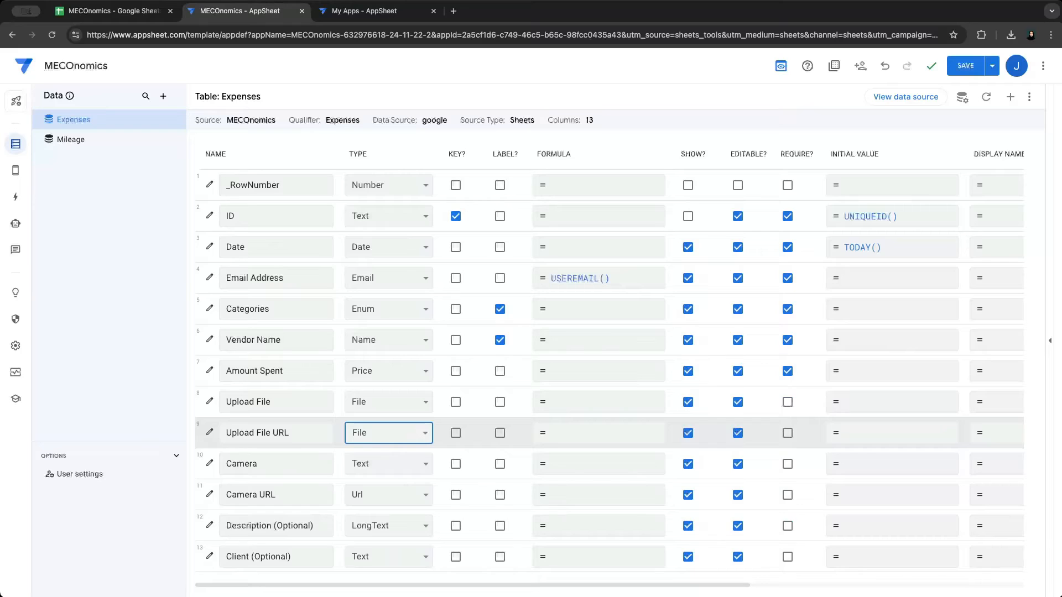
pyautogui.click(382, 592)
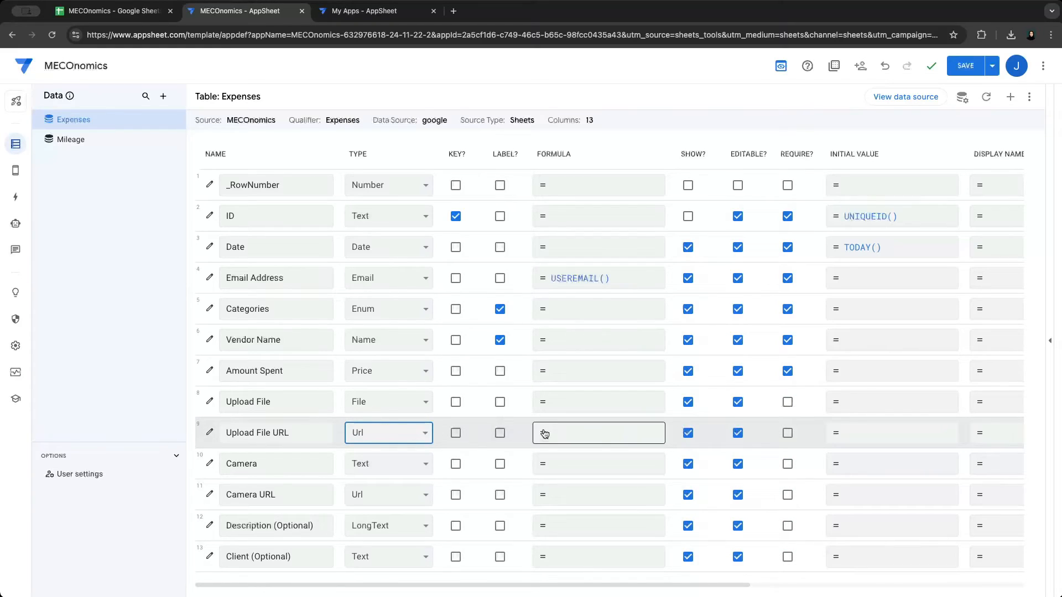
pyautogui.hscroll(5, 828, 434)
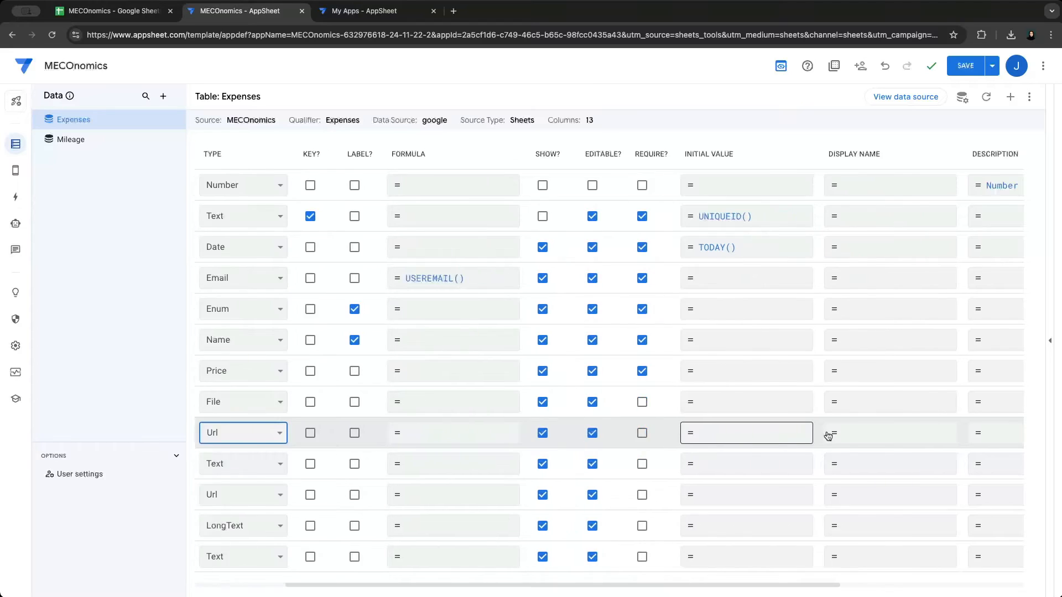
pyautogui.hscroll(-5, 828, 434)
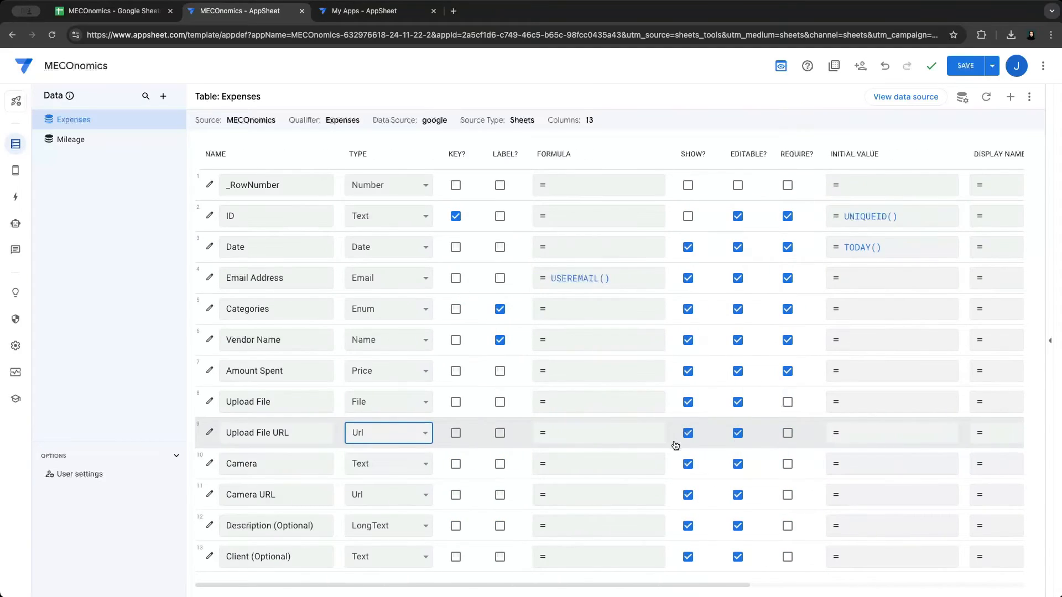
# Change the Camera column's type to Image and make the column non-searchable
pyautogui.click(279, 468)
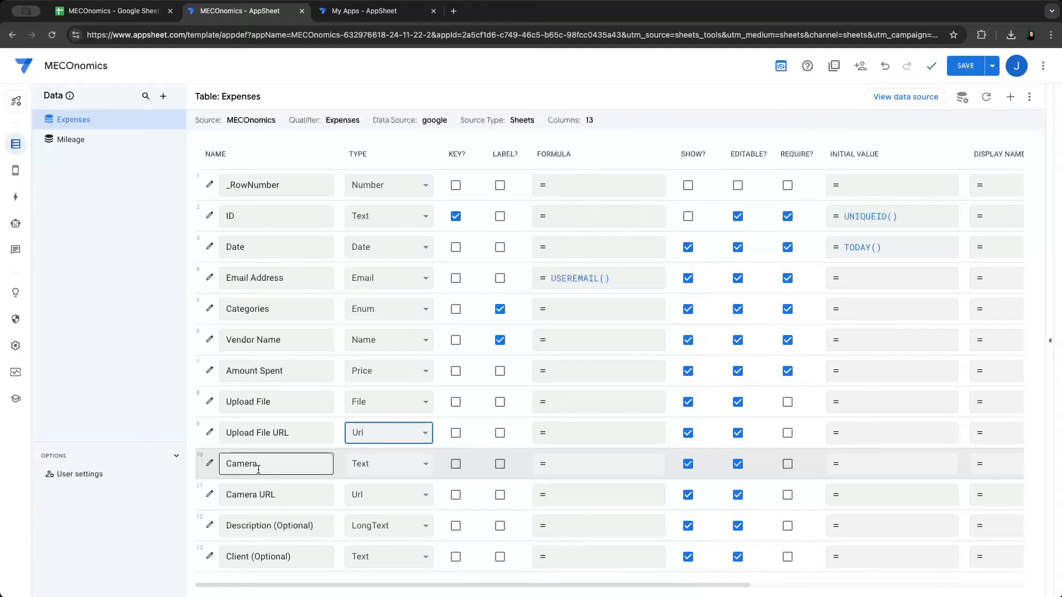
pyautogui.click(390, 469)
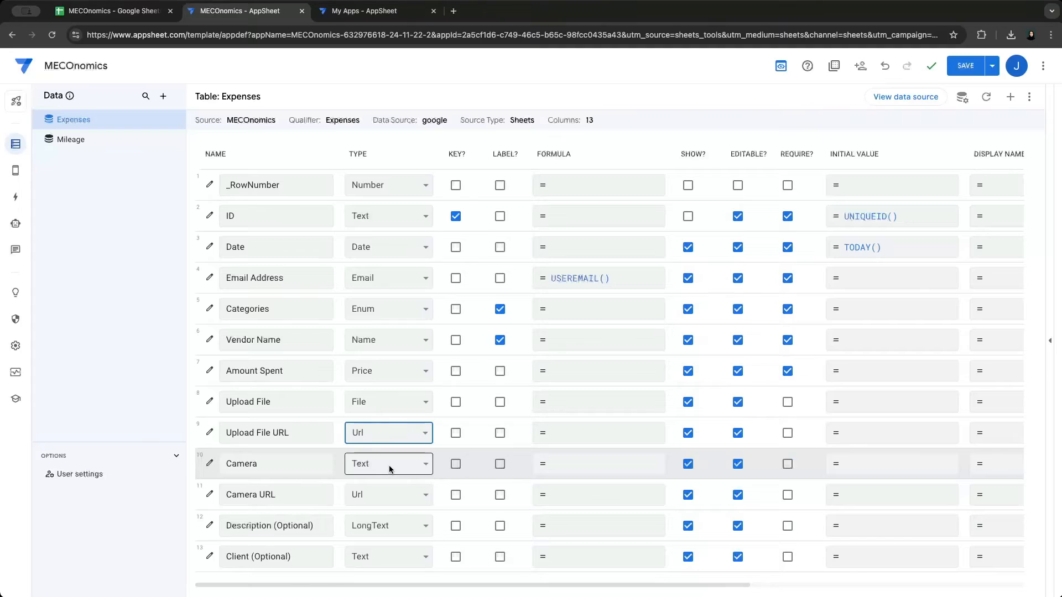
pyautogui.click(421, 298)
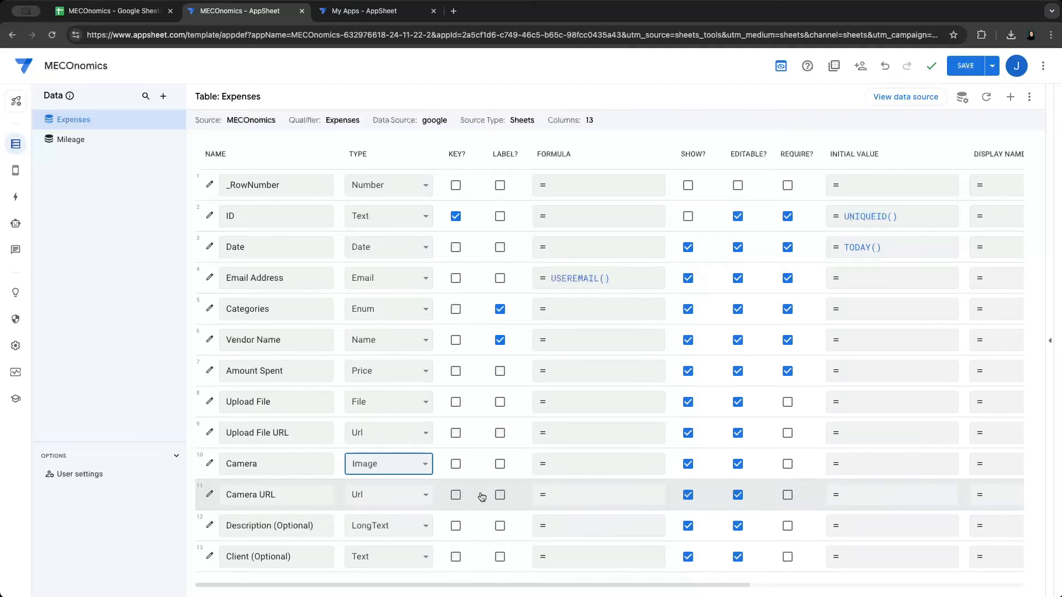
pyautogui.hscroll(6, 771, 465)
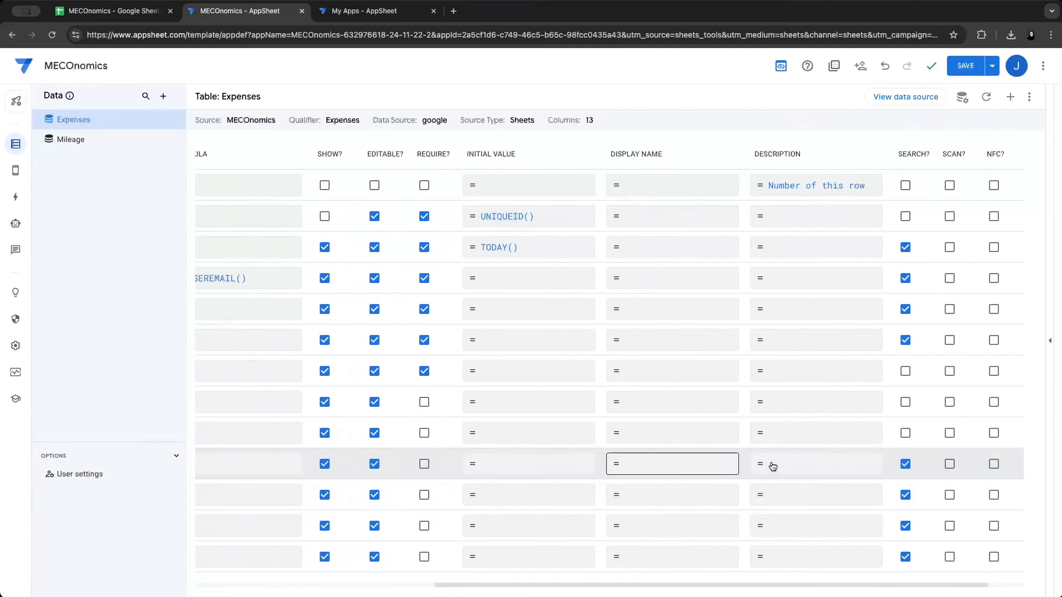
pyautogui.hscroll(-6, 663, 466)
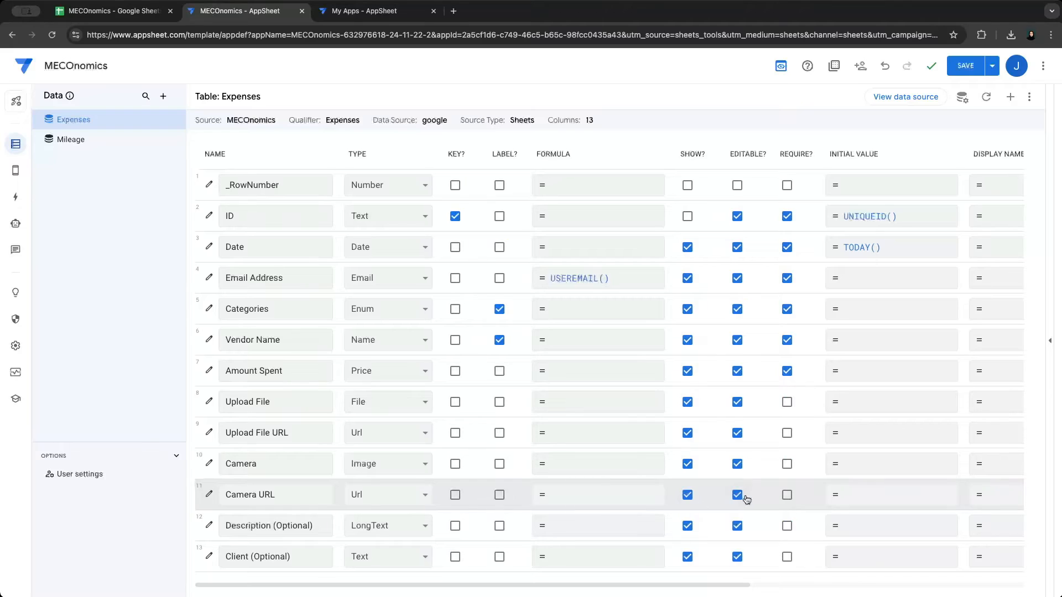
# Make the Camera URL, Description (Optional) and Client (Optional) columns of the Expenses table non-searchable
pyautogui.hscroll(7, 744, 498)
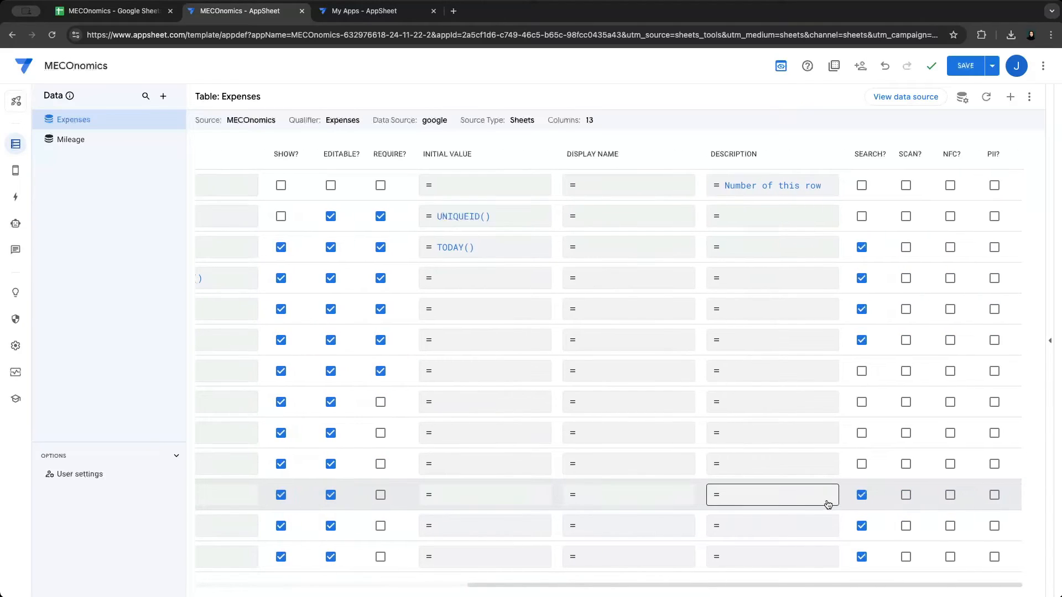
pyautogui.click(861, 496)
pyautogui.hscroll(-7, 660, 501)
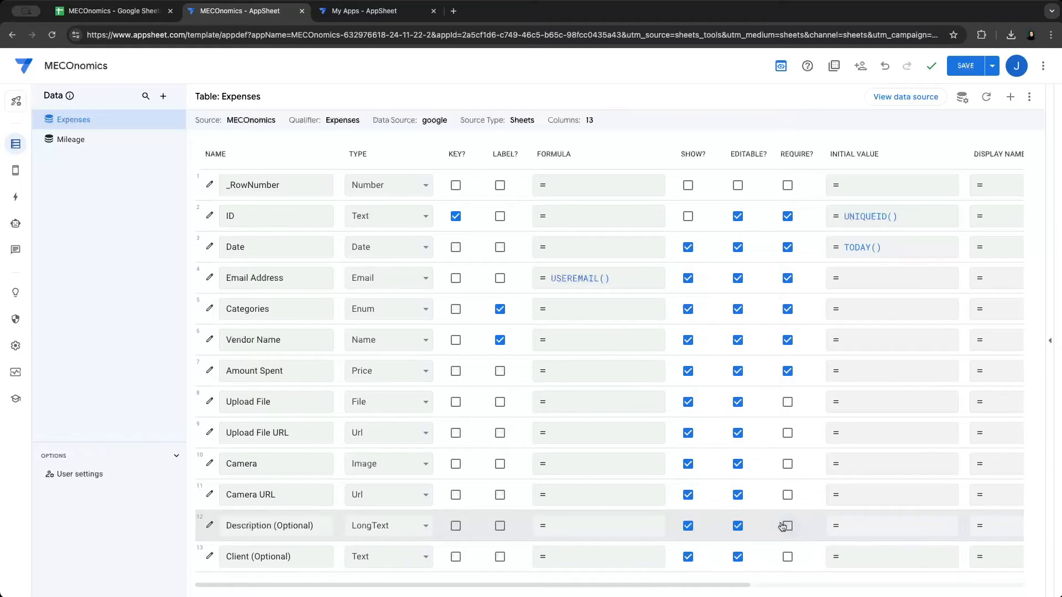
pyautogui.hscroll(8, 782, 526)
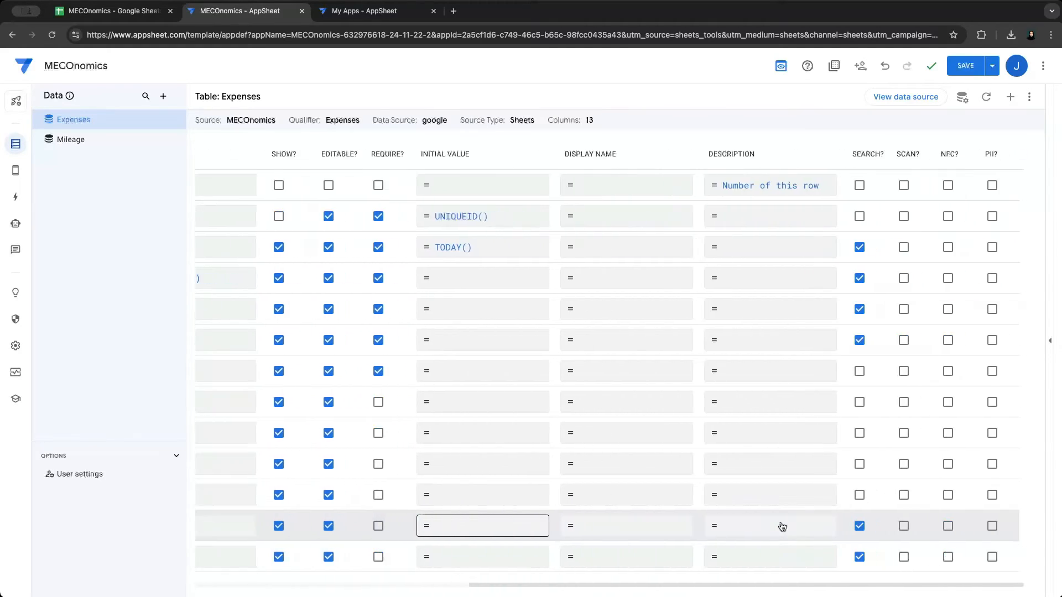
pyautogui.click(859, 526)
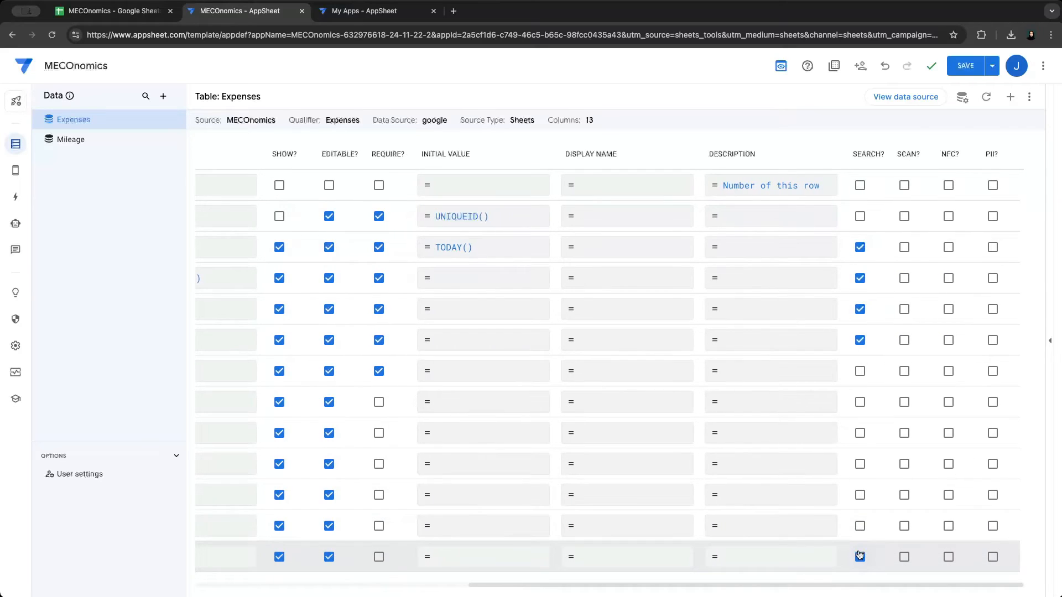
pyautogui.click(859, 556)
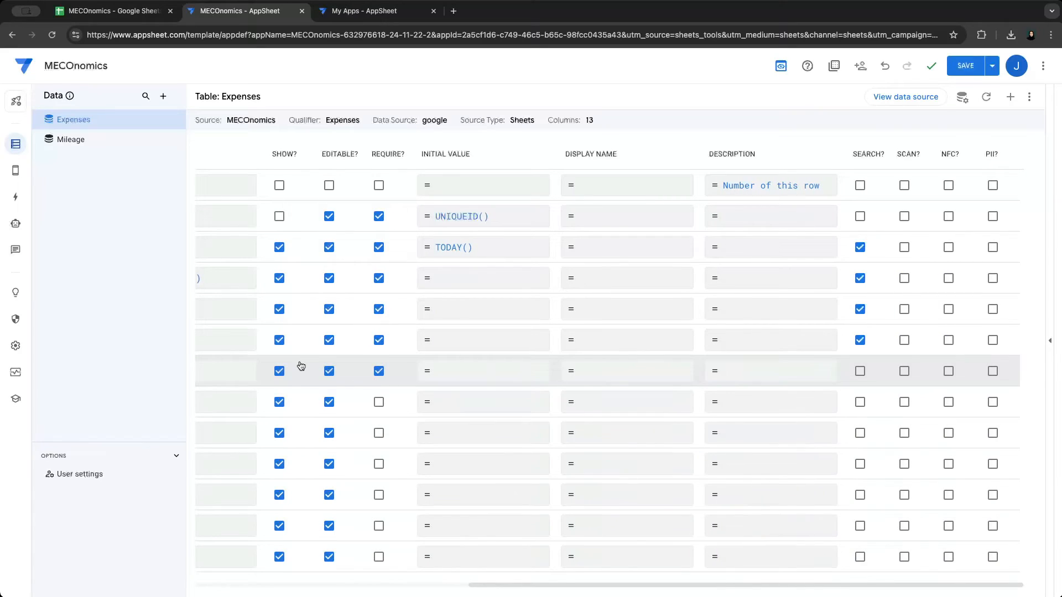
pyautogui.hscroll(-8, 300, 366)
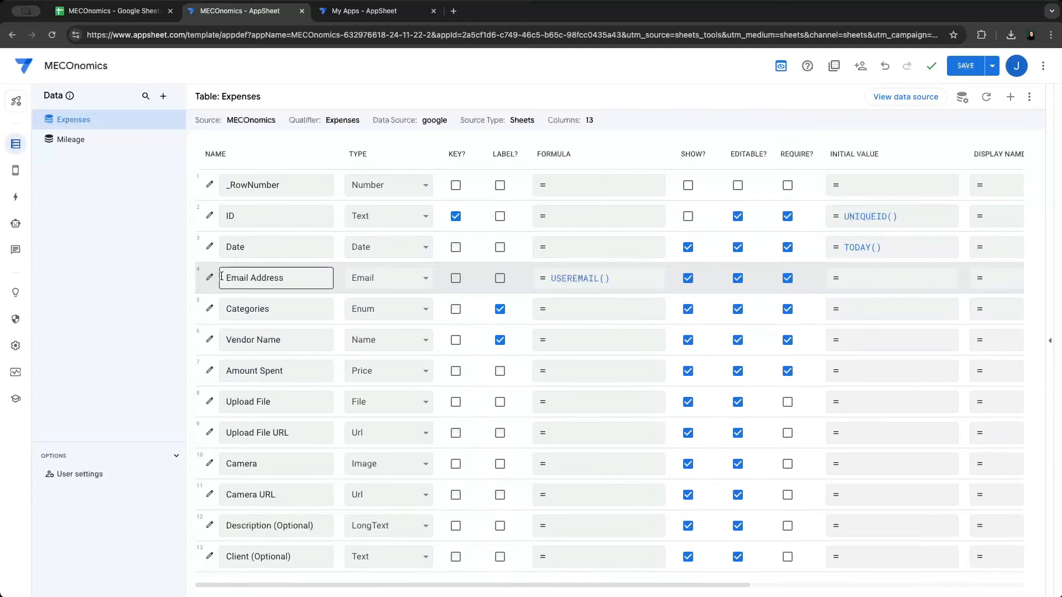
# In the Mileage table, make Date the label instead of ID and hide the ID column
pyautogui.click(98, 145)
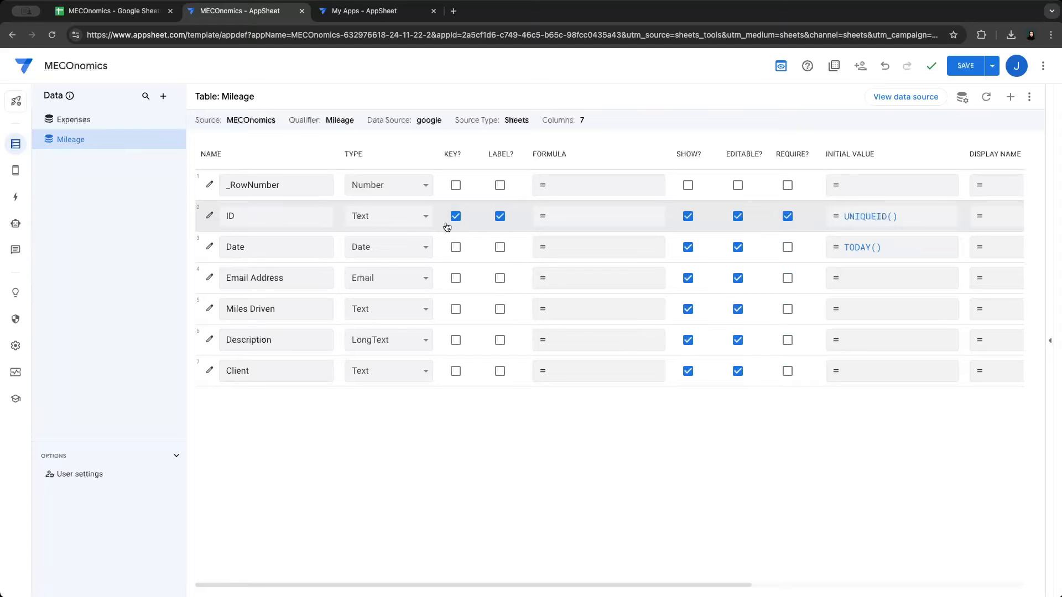
pyautogui.click(498, 218)
pyautogui.click(499, 247)
pyautogui.click(688, 216)
pyautogui.hscroll(10, 783, 222)
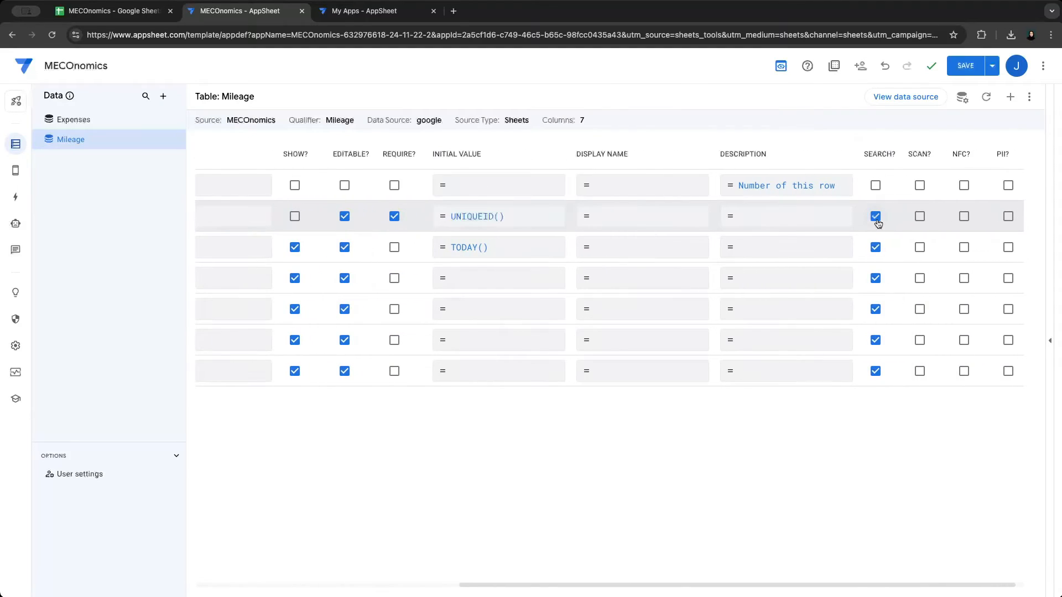
pyautogui.hscroll(-10, 681, 216)
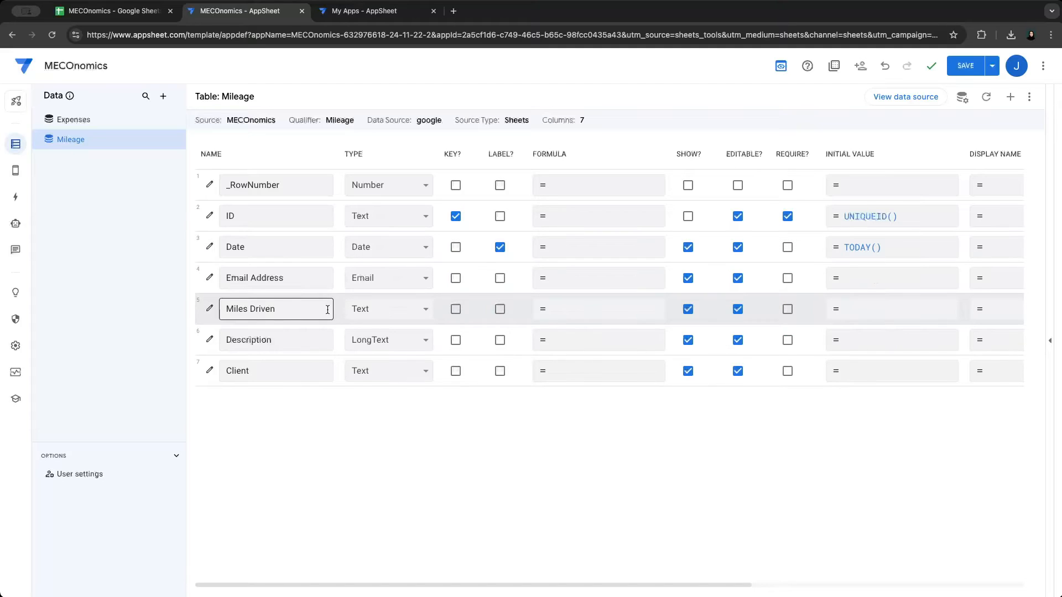
# Set the app formula of the Mileage table's Email Address column to USEREMAIL()
pyautogui.click(563, 279)
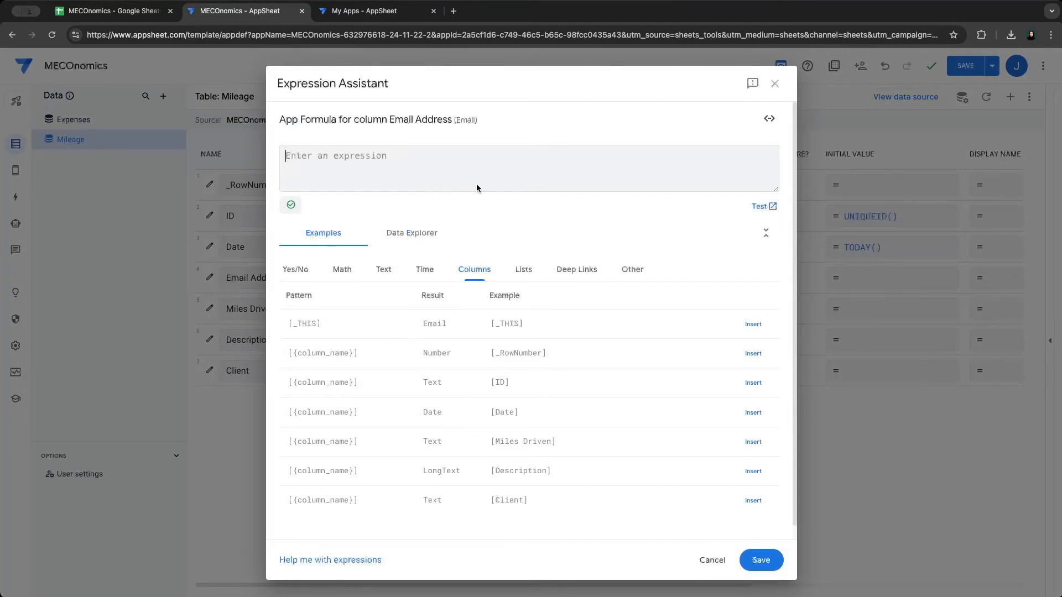
pyautogui.write('=user')
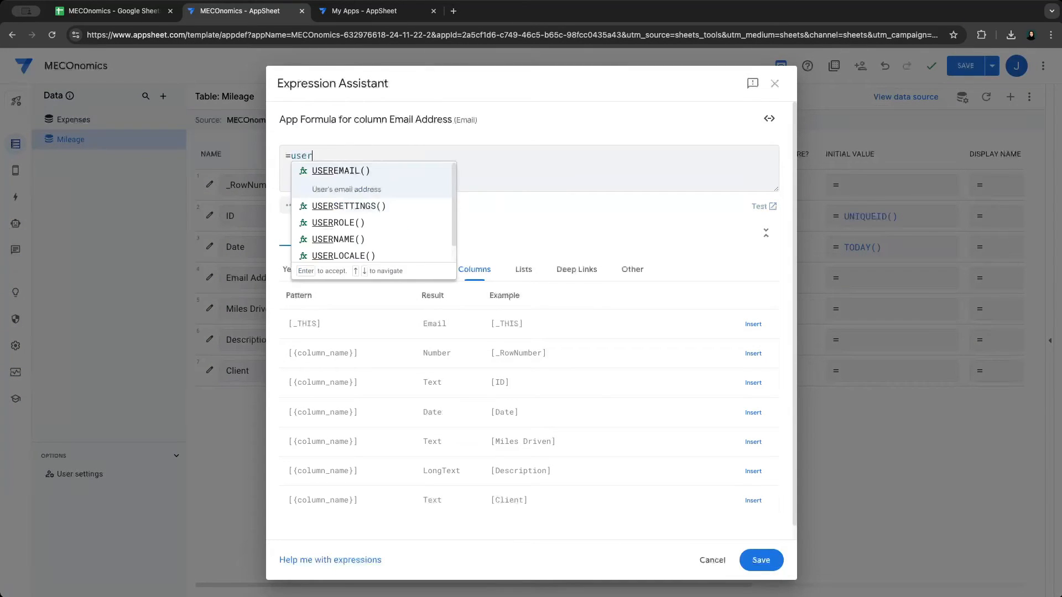
pyautogui.click(421, 186)
pyautogui.click(761, 559)
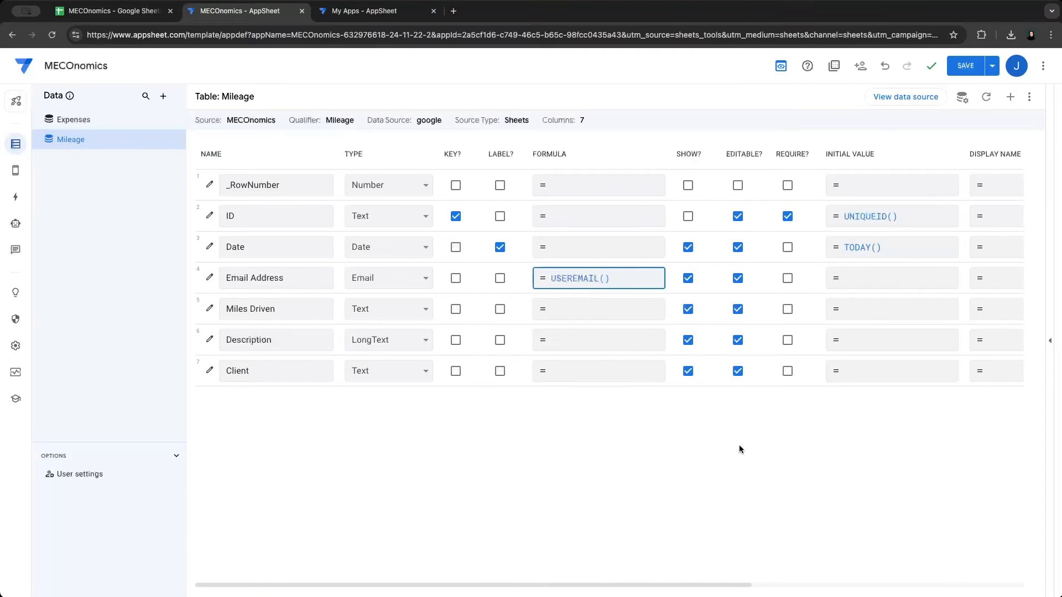
pyautogui.hscroll(3, 900, 284)
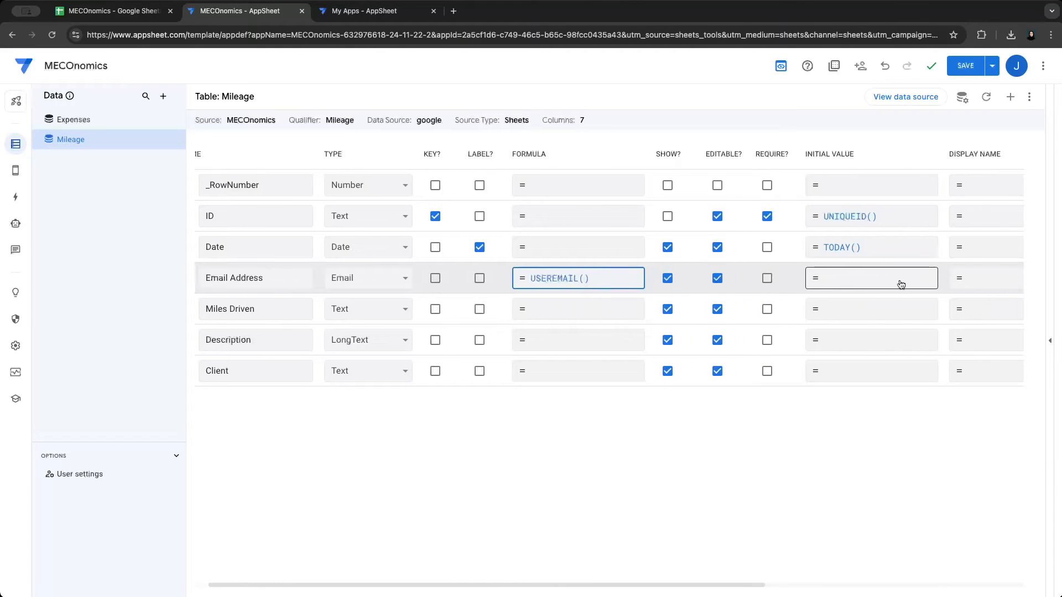
# Change the type of the Mileage table's Miles Driven column to Number
pyautogui.hscroll(-3, 608, 299)
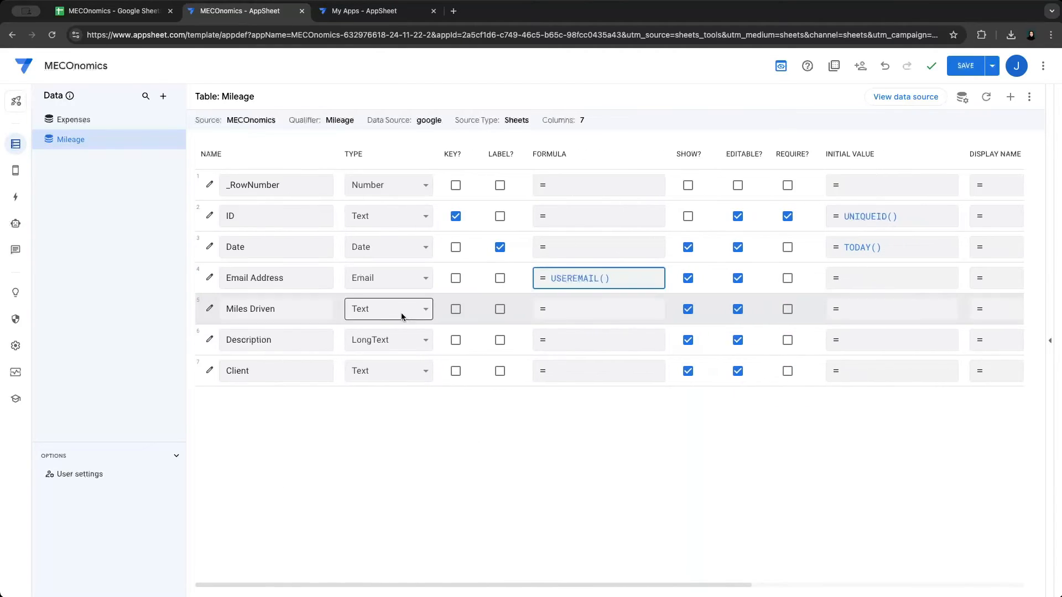
pyautogui.click(370, 308)
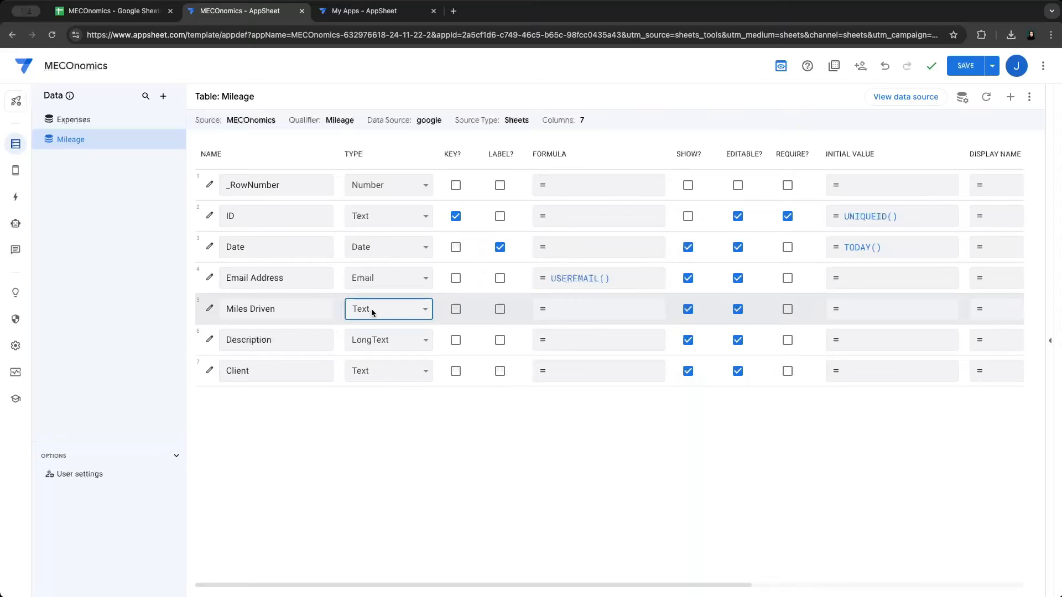
pyautogui.click(380, 199)
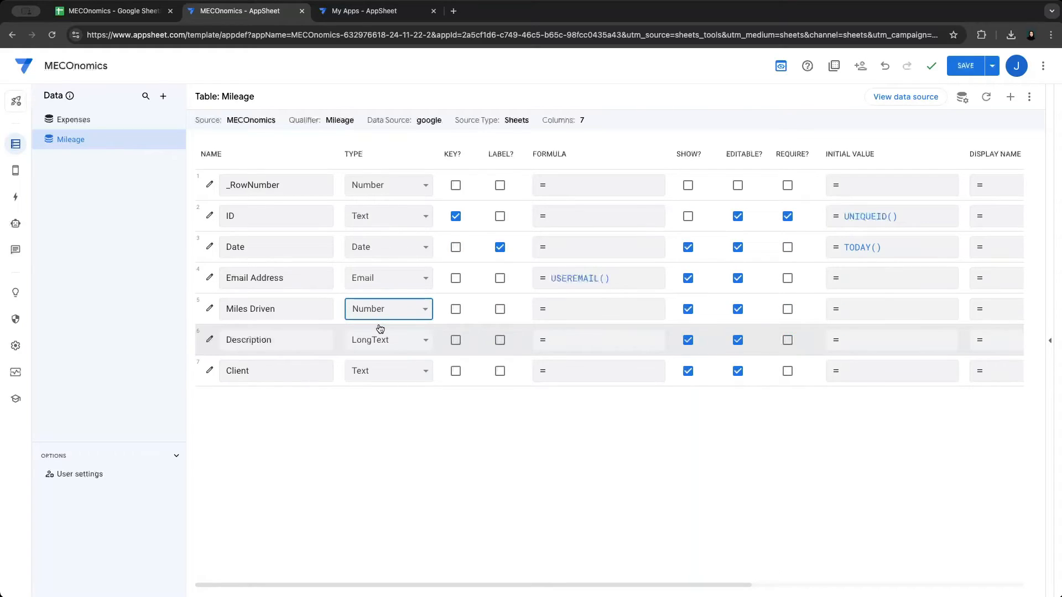
# Save the app with the Mileage column settings and review its errors and warnings
pyautogui.hscroll(2, 872, 331)
pyautogui.hscroll(5, 870, 329)
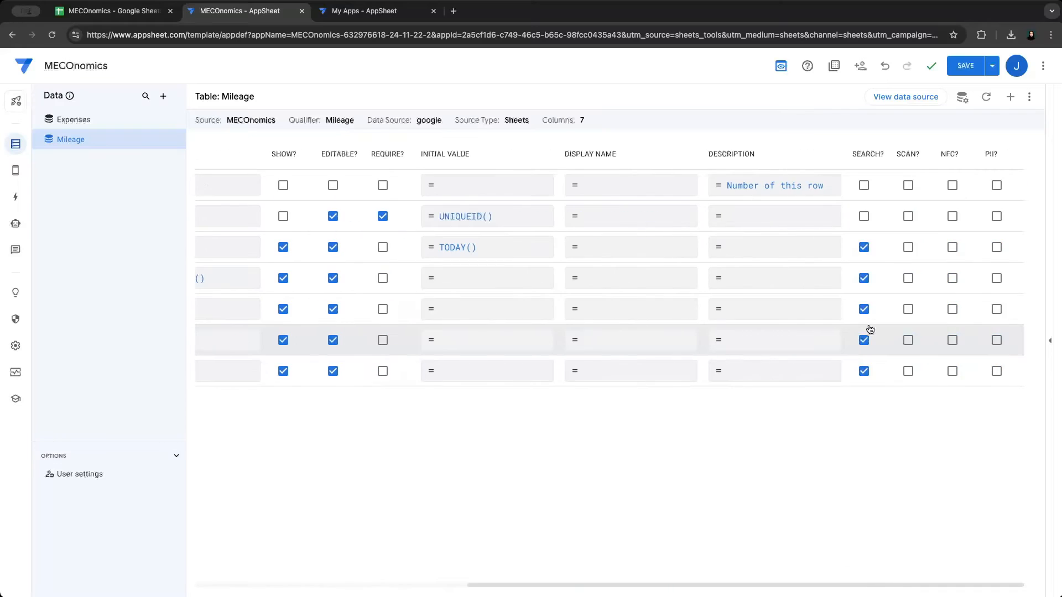
pyautogui.hscroll(-7, 870, 330)
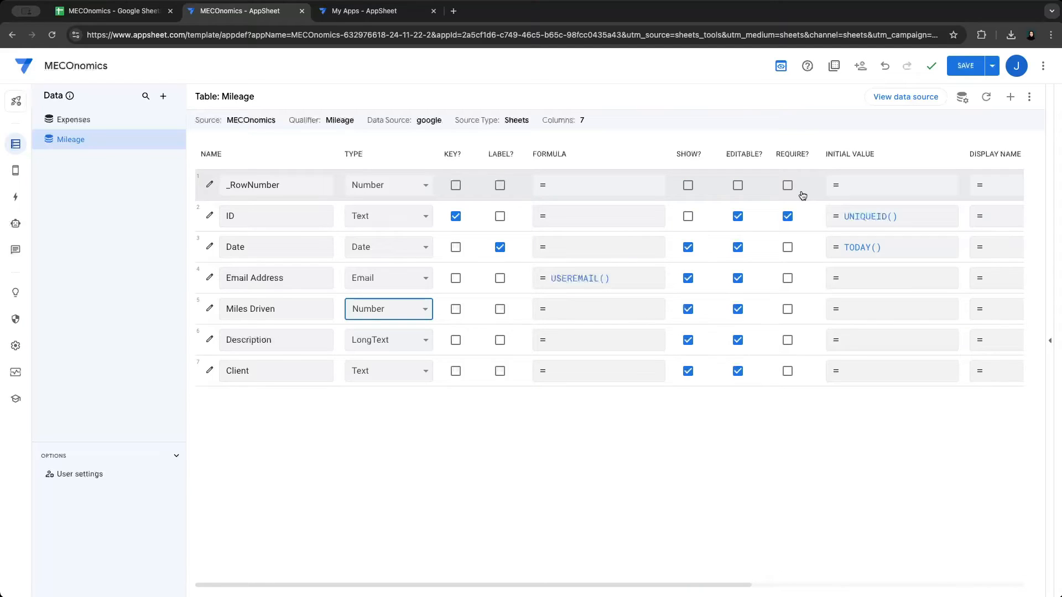
pyautogui.click(965, 67)
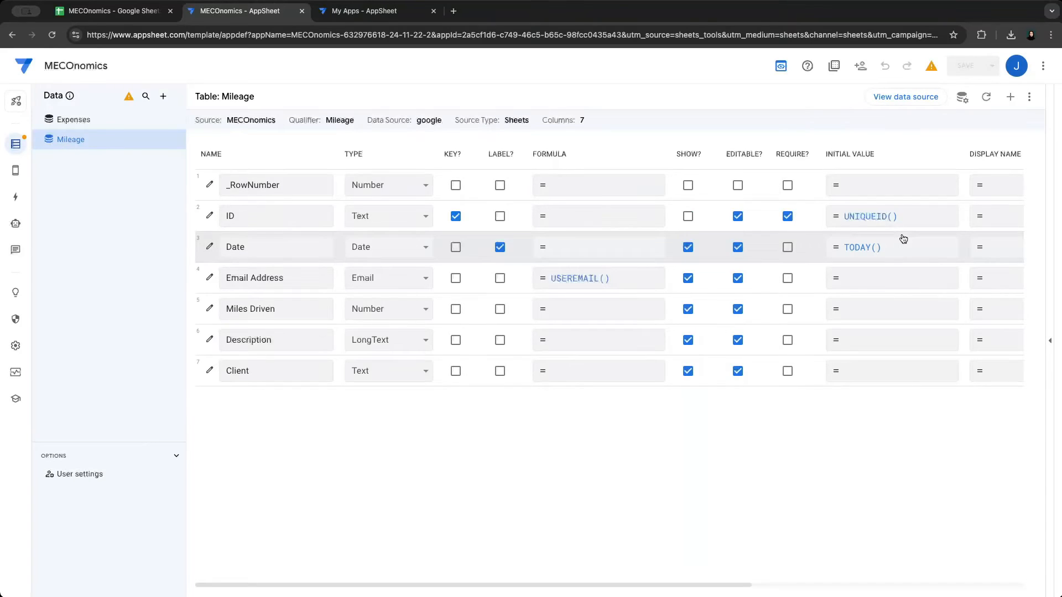
pyautogui.click(932, 69)
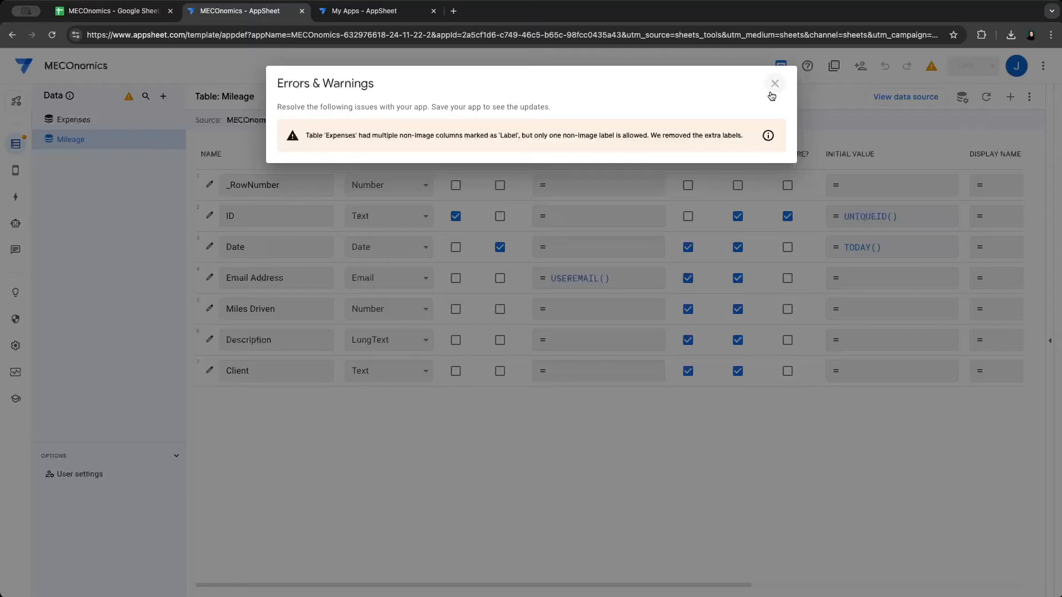
pyautogui.click(774, 85)
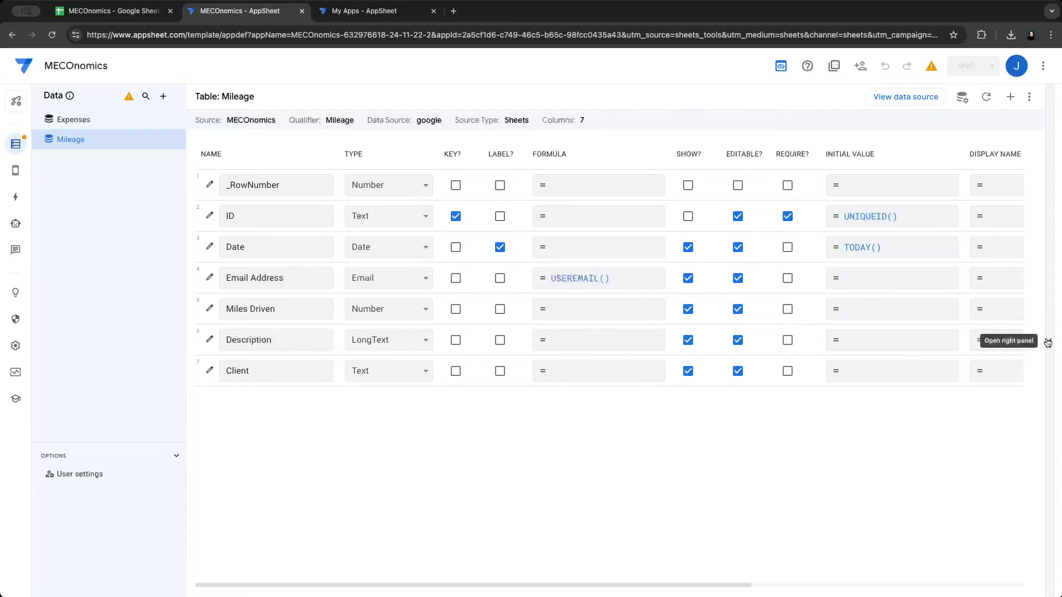
# In the app preview, start a new expense with category Meals and Entertainment, vendor name Random 1 and amount spent $84.65
pyautogui.click(1047, 343)
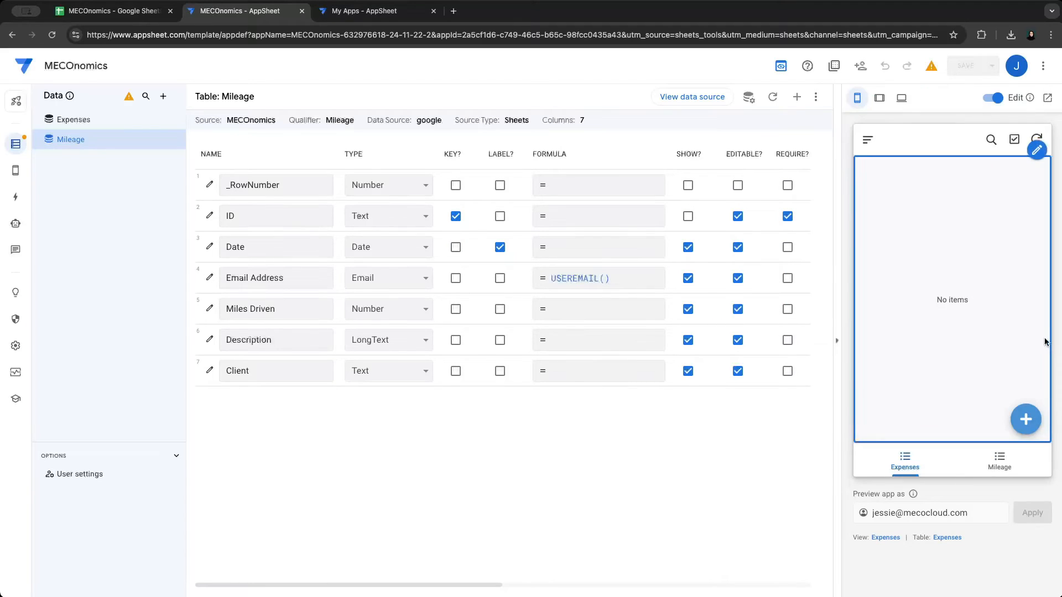
pyautogui.click(1023, 427)
pyautogui.click(935, 315)
pyautogui.click(924, 227)
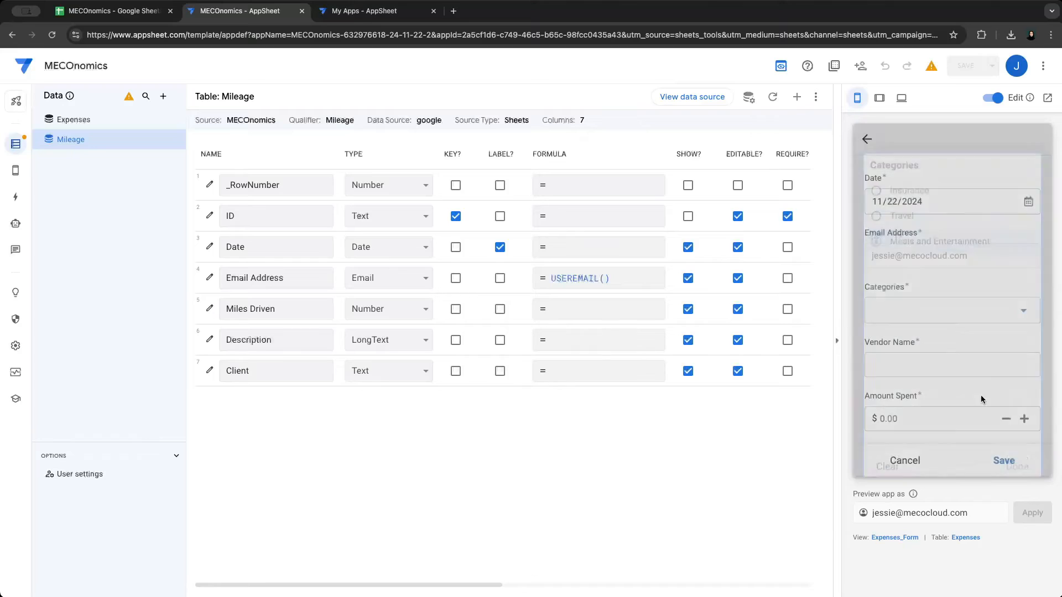
pyautogui.click(942, 360)
pyautogui.write('R')
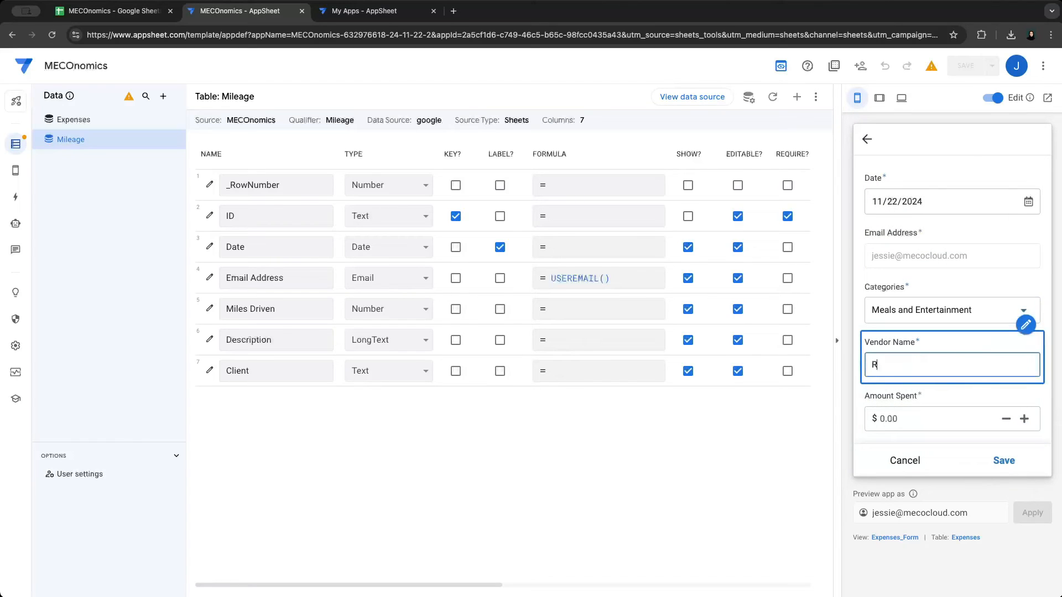
pyautogui.write('andom 1')
pyautogui.press('Tab')
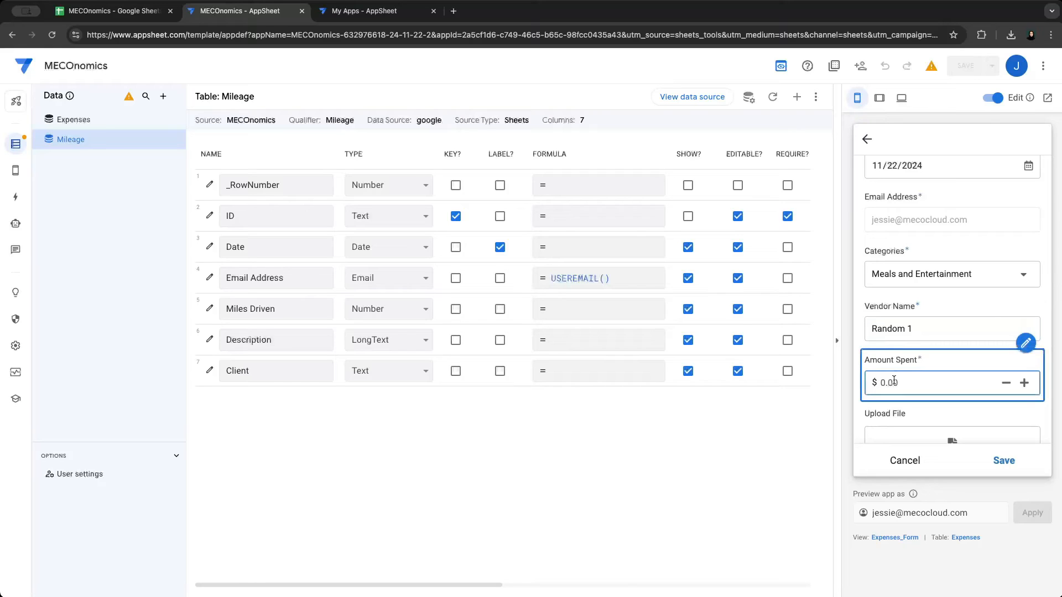
pyautogui.write('84.65')
pyautogui.press('Tab')
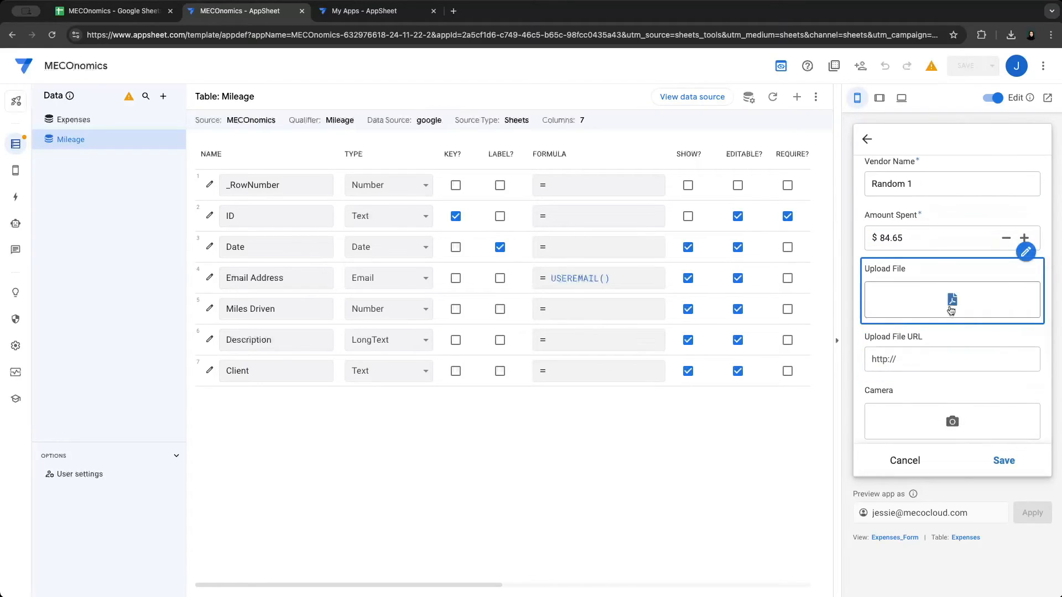
# Attach PDF Invoice Example.pdf as the expense's uploaded file and an invoice image as its Camera picture
pyautogui.click(925, 299)
pyautogui.click(388, 223)
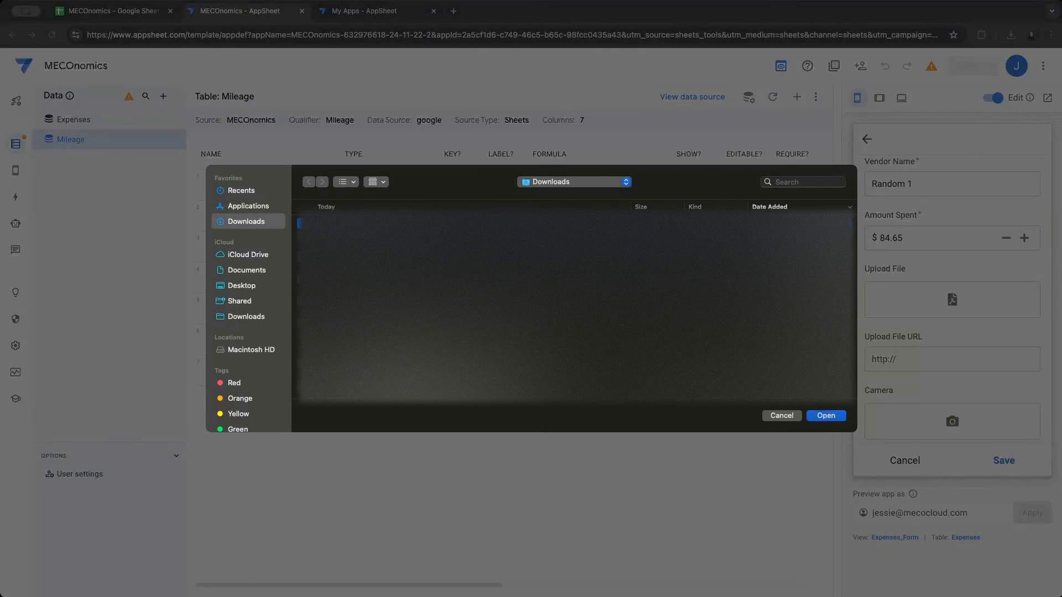
pyautogui.click(824, 416)
pyautogui.click(952, 437)
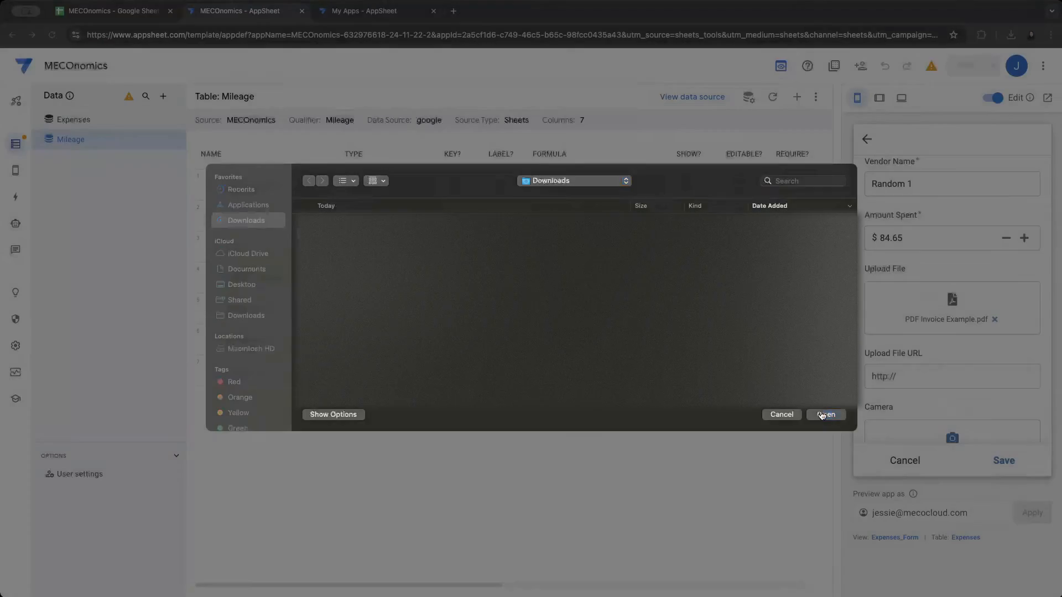
pyautogui.click(824, 416)
# Enter Random 2 as the expense's description and Random 3 as its client, and save the entry
pyautogui.scroll(-5, 946, 357)
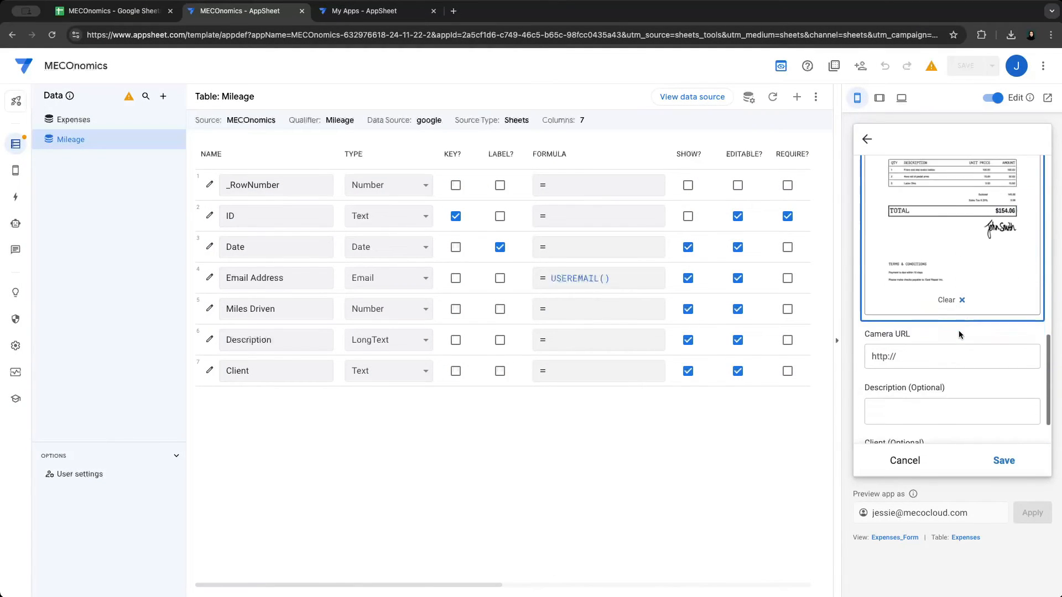
pyautogui.click(940, 347)
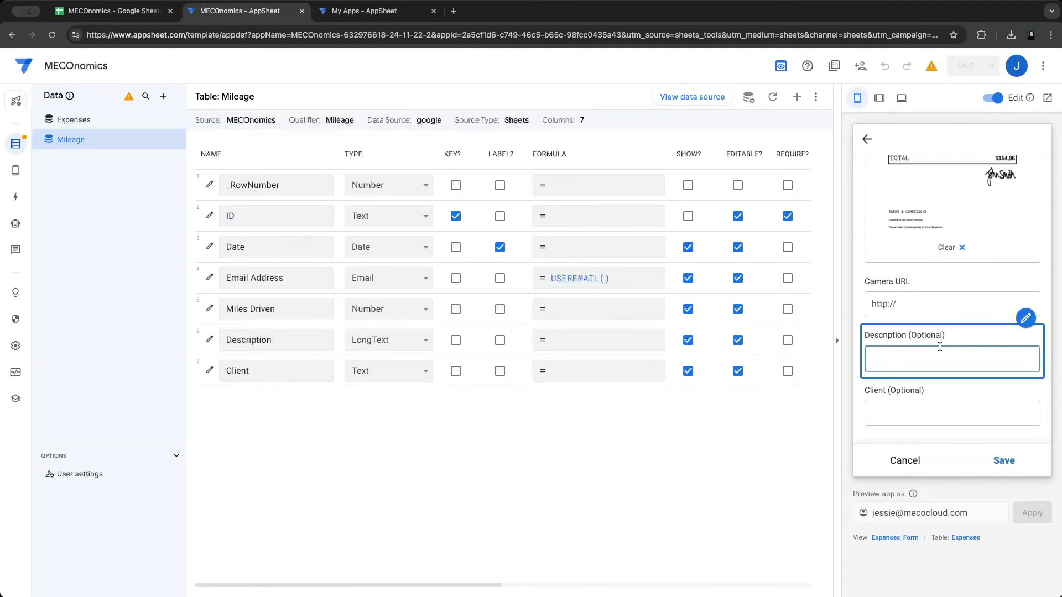
pyautogui.write('Random 2')
pyautogui.press('Tab')
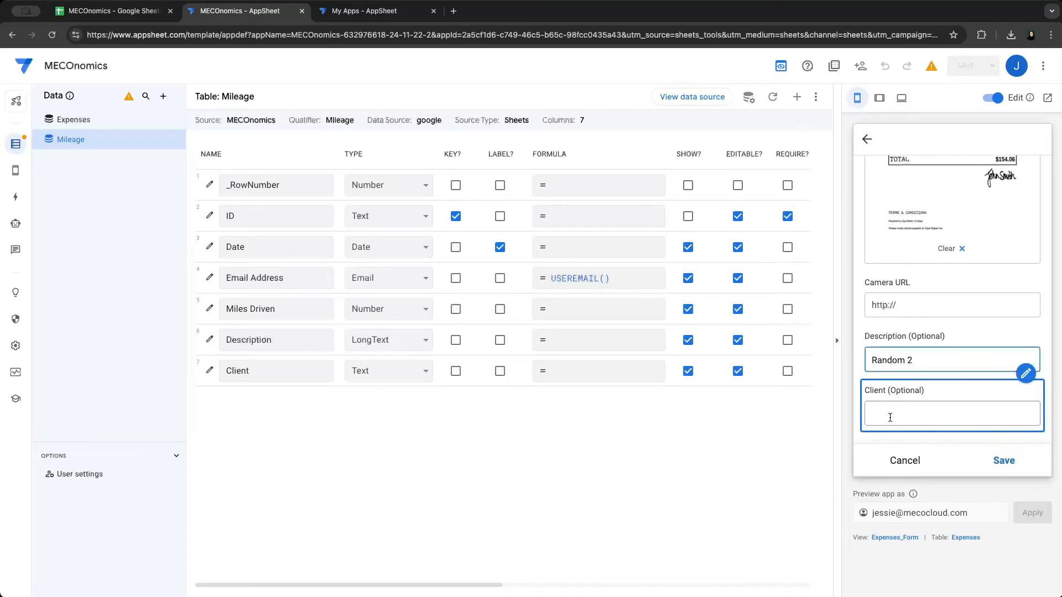
pyautogui.write('Random 3')
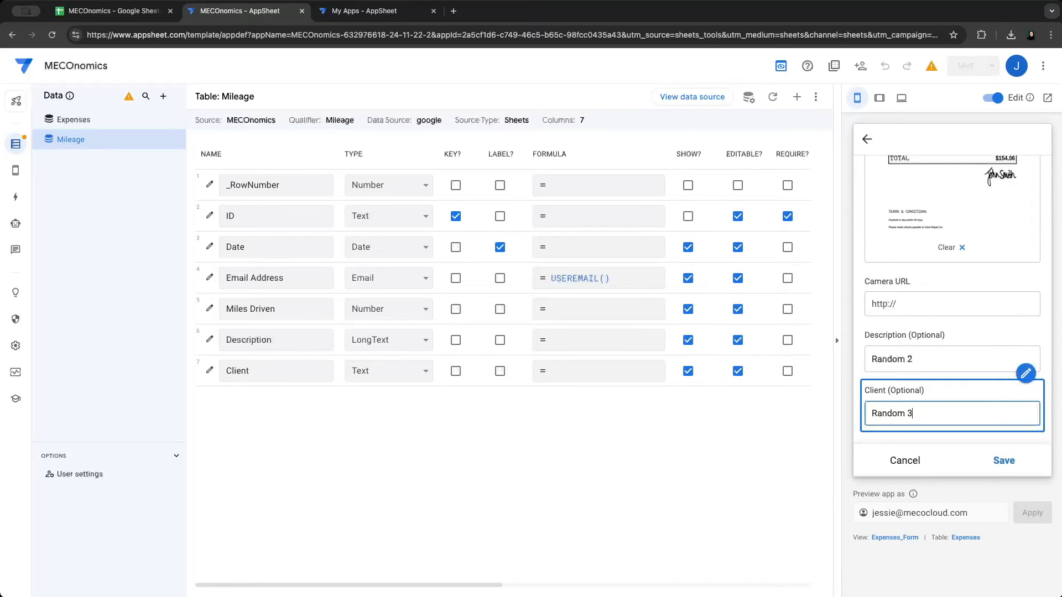
pyautogui.click(1003, 461)
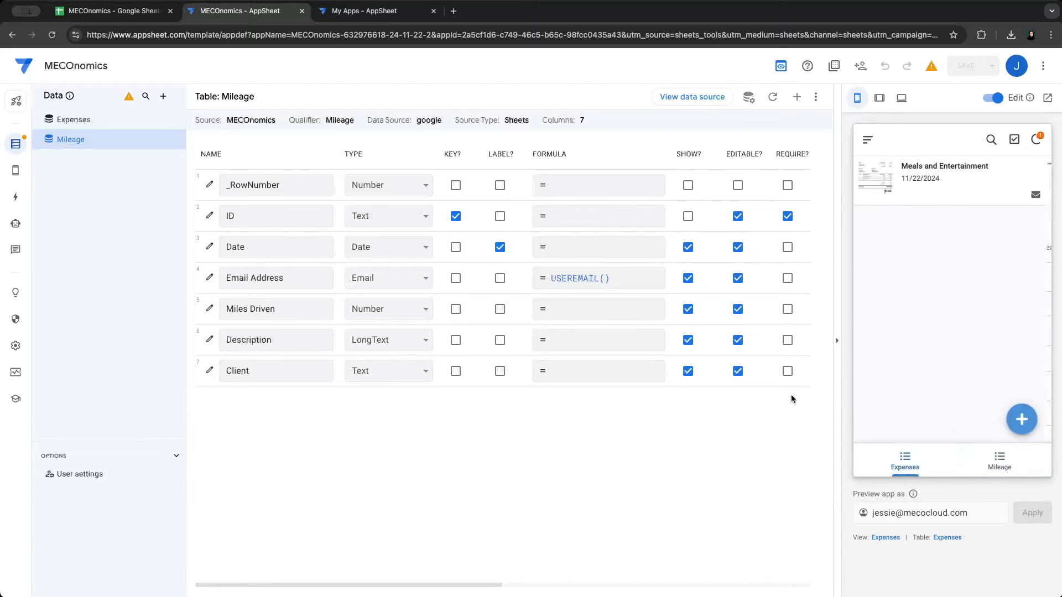
# Add a mileage entry in the preview with 345 miles driven, description Random 5 and client Random 6, and save it
pyautogui.click(1004, 464)
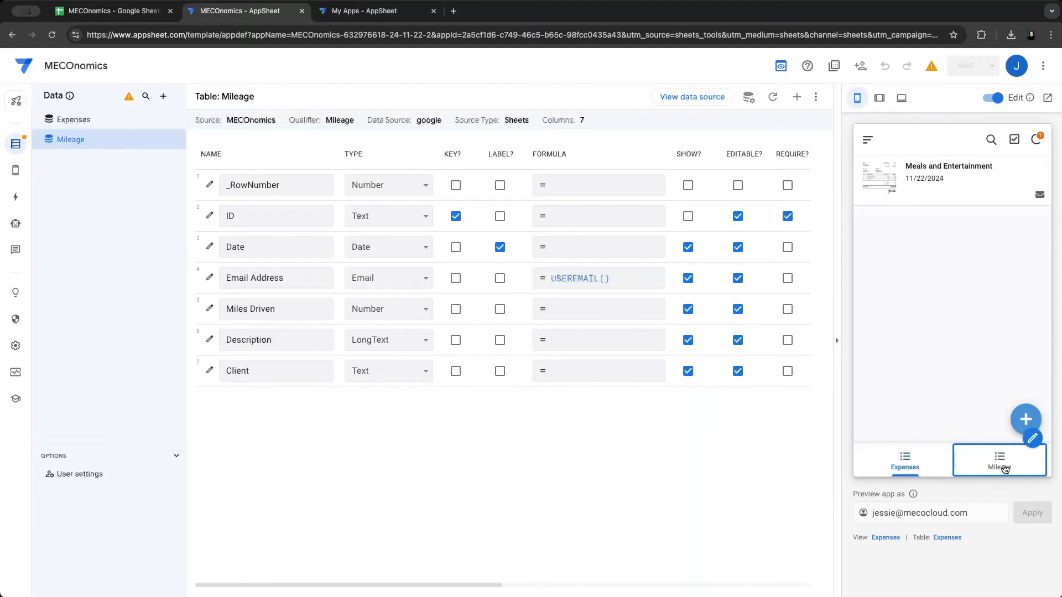
pyautogui.click(1024, 422)
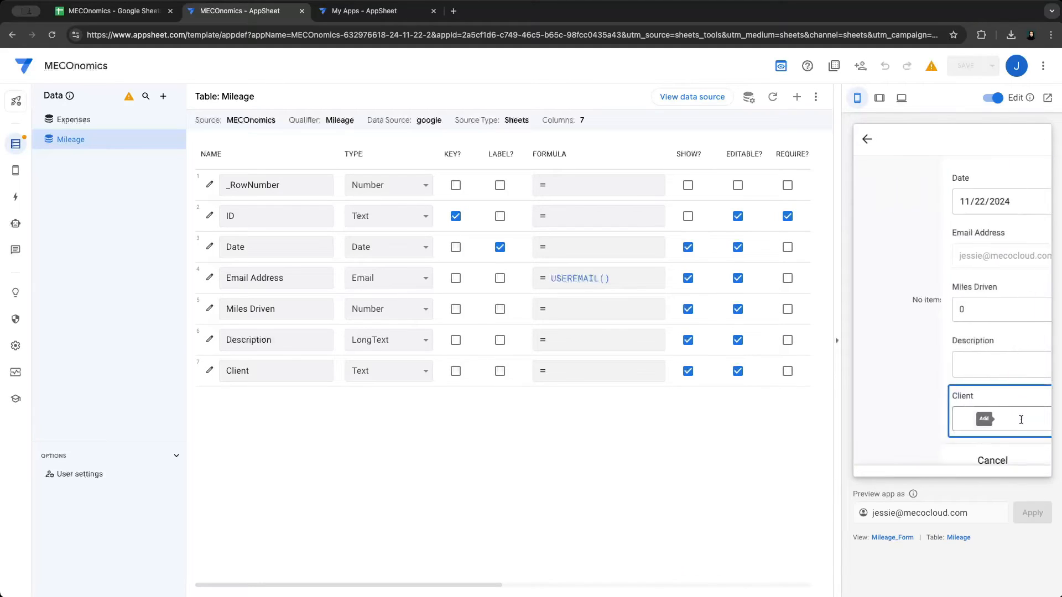
pyautogui.click(895, 306)
pyautogui.write('345')
pyautogui.click(924, 369)
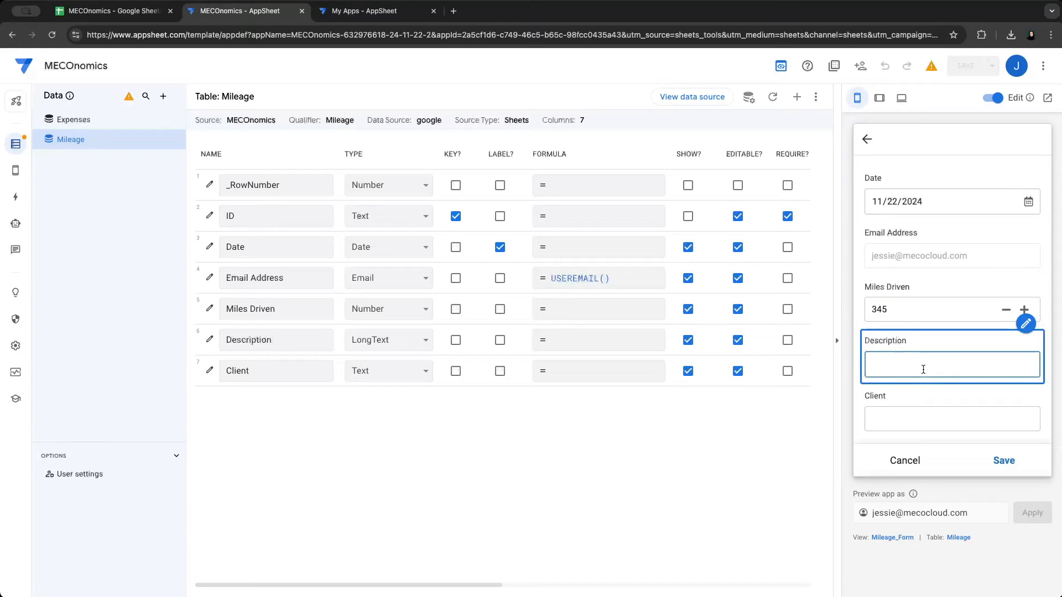
pyautogui.write('Random 5')
pyautogui.click(897, 418)
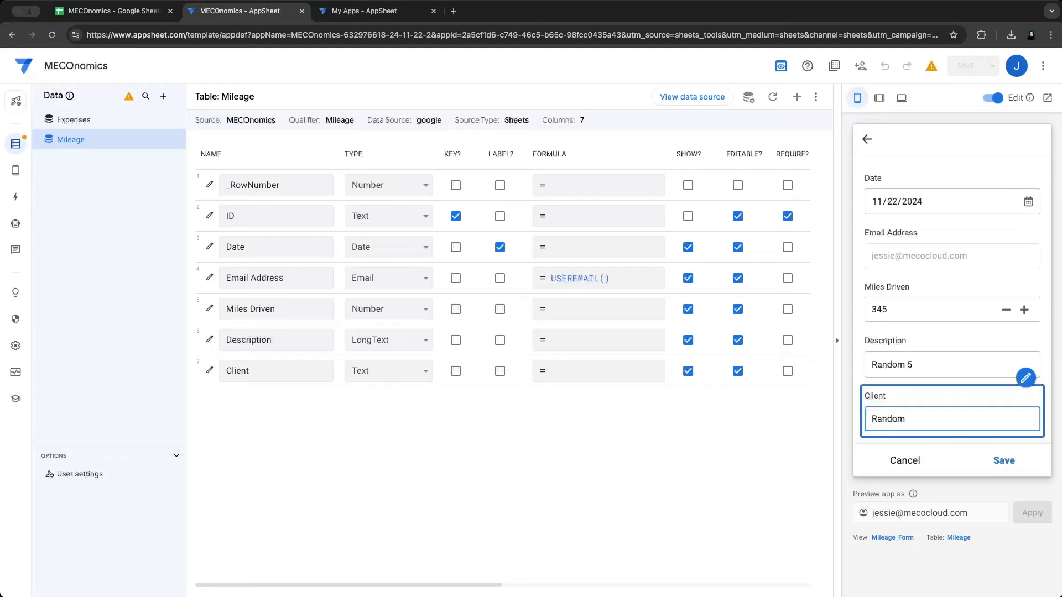
pyautogui.click(1003, 460)
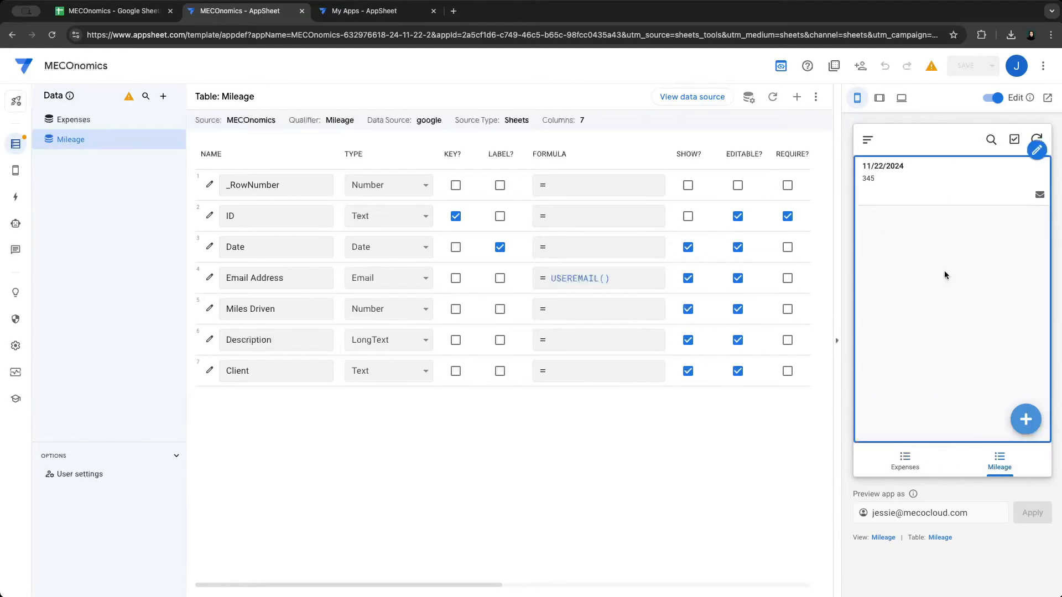
# Check the previewed expense list, then switch to Google Sheets and inspect the new rows on the Mileage and Expenses sheets
pyautogui.click(908, 471)
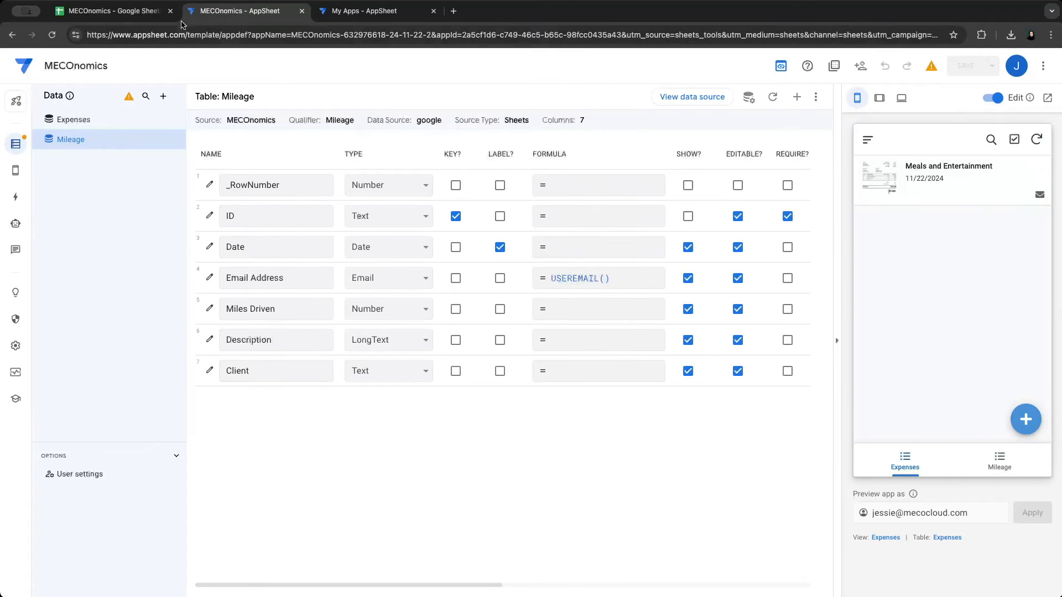
pyautogui.click(128, 15)
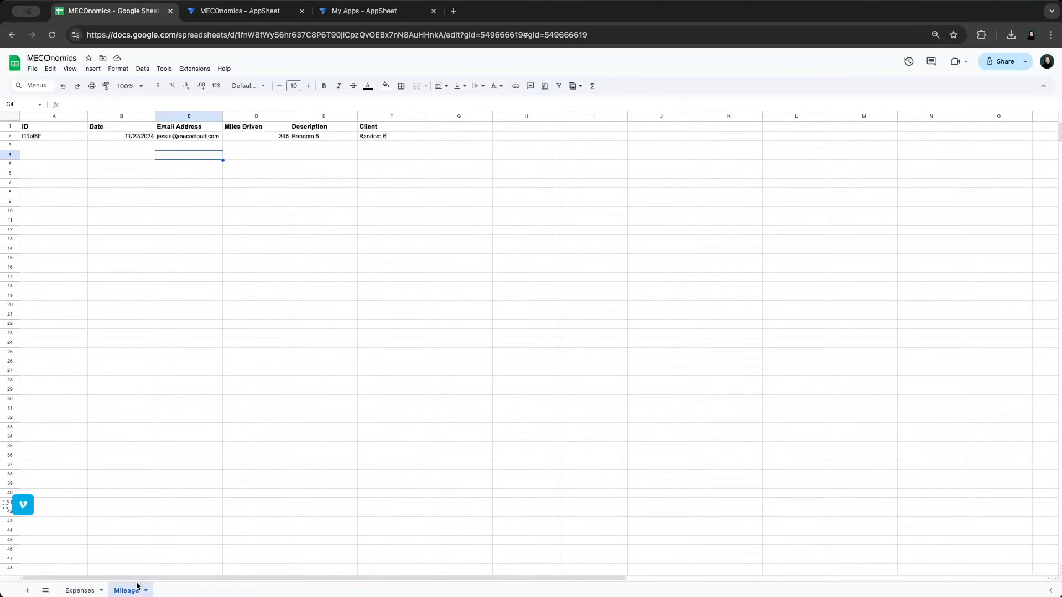
pyautogui.click(72, 591)
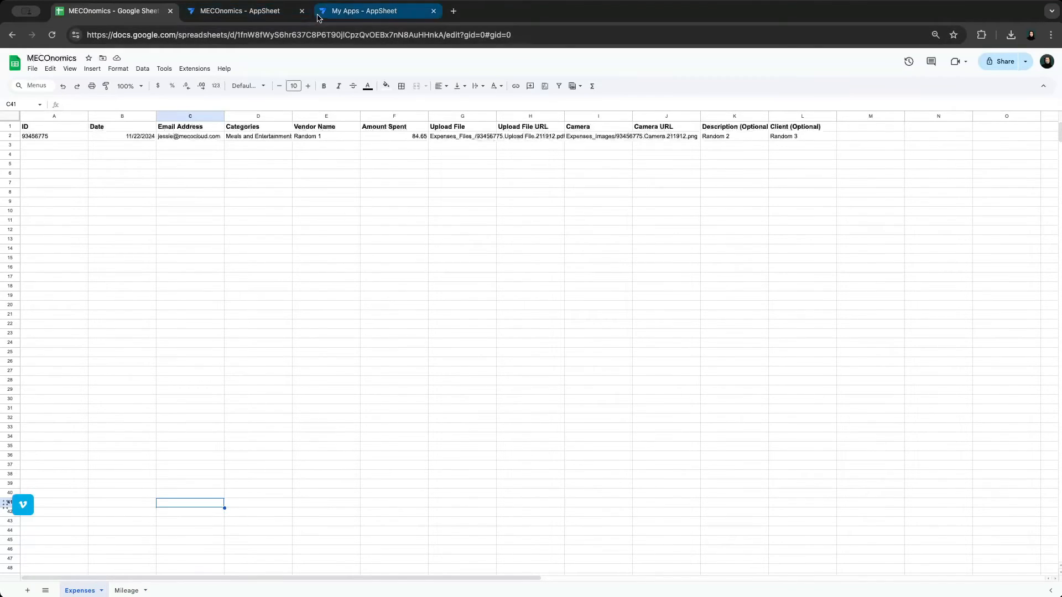
# Switch back to AppSheet, open a new expense form in the preview and review its URL fields
pyautogui.click(271, 12)
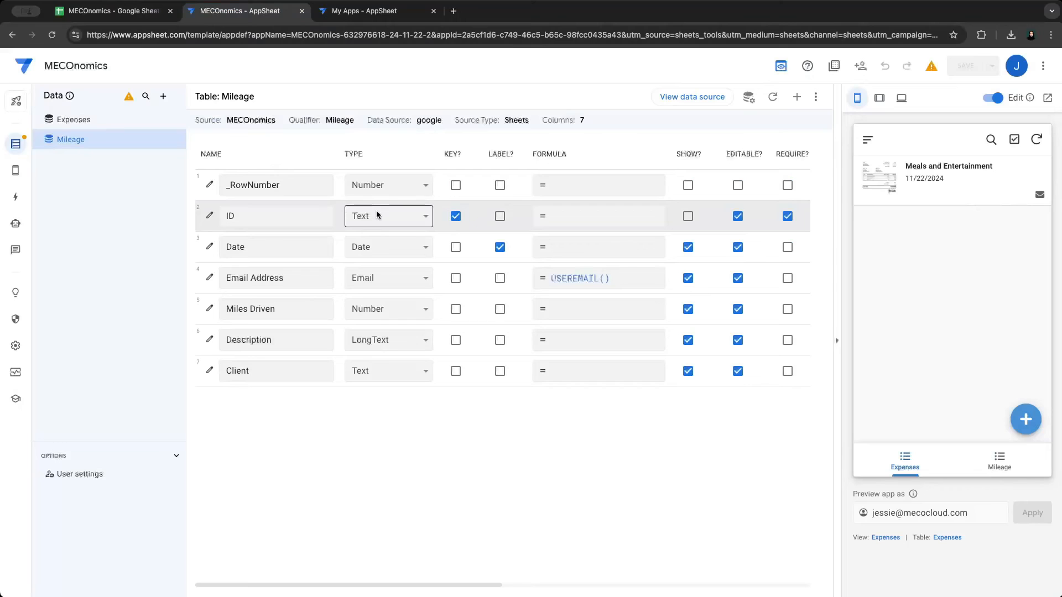
pyautogui.click(1017, 423)
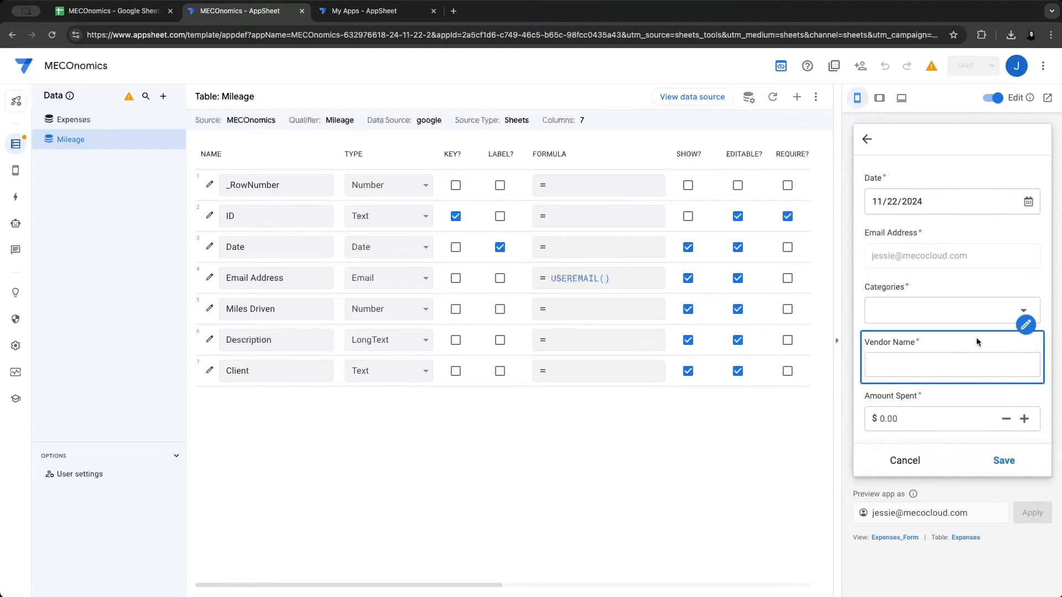
pyautogui.scroll(-5, 977, 342)
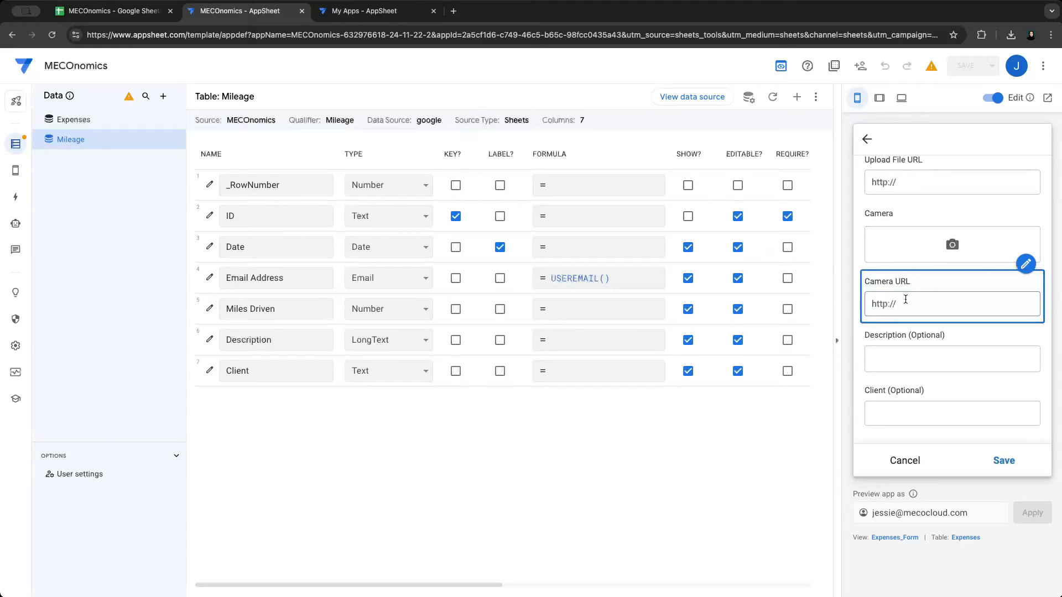
# Hide the Camera URL and Upload File URL columns of the Expenses table and save the app
pyautogui.click(94, 125)
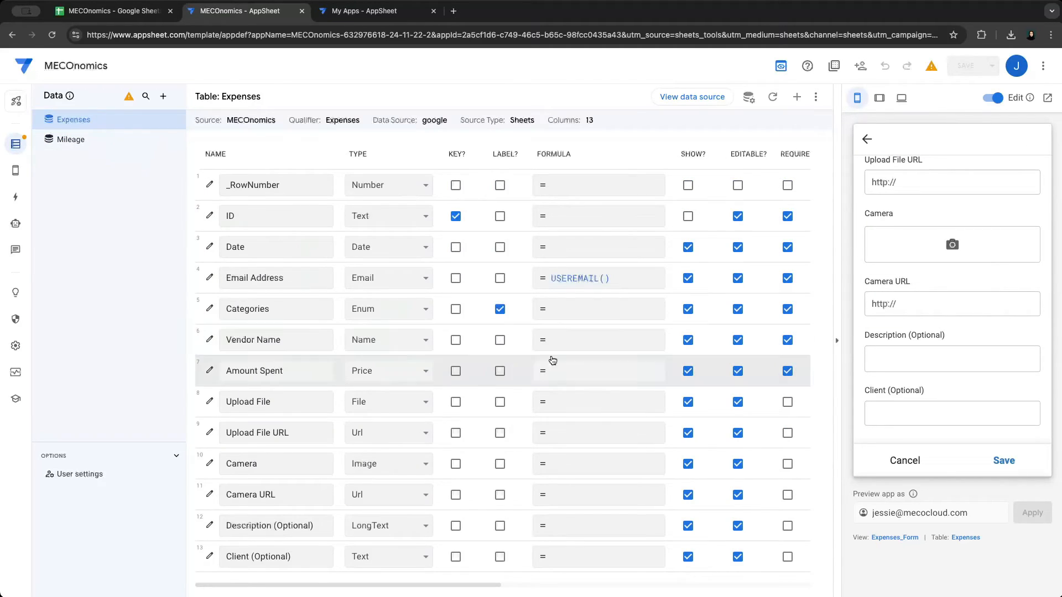
pyautogui.click(687, 496)
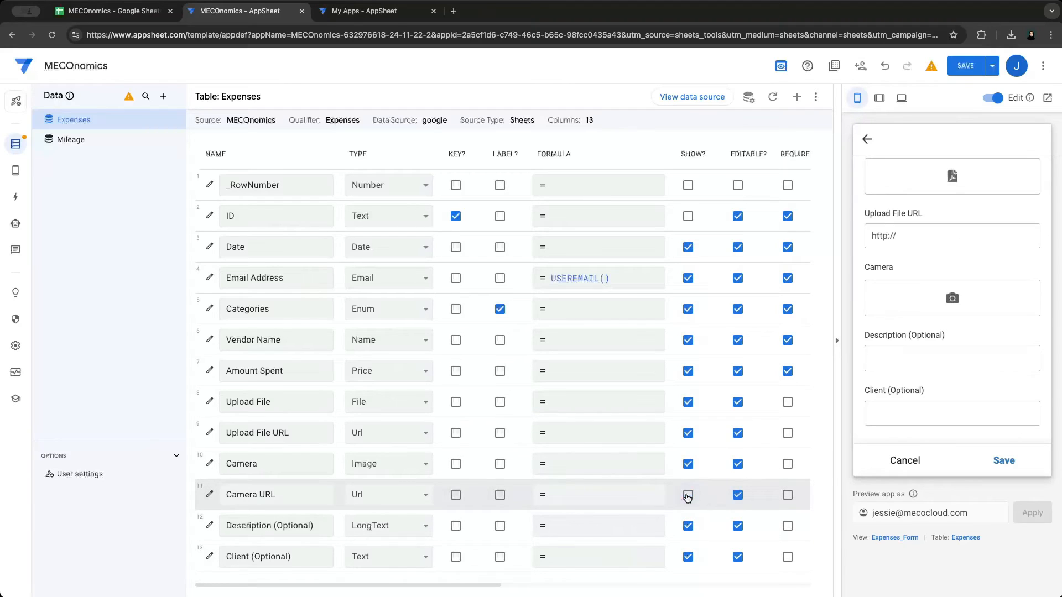
pyautogui.click(688, 433)
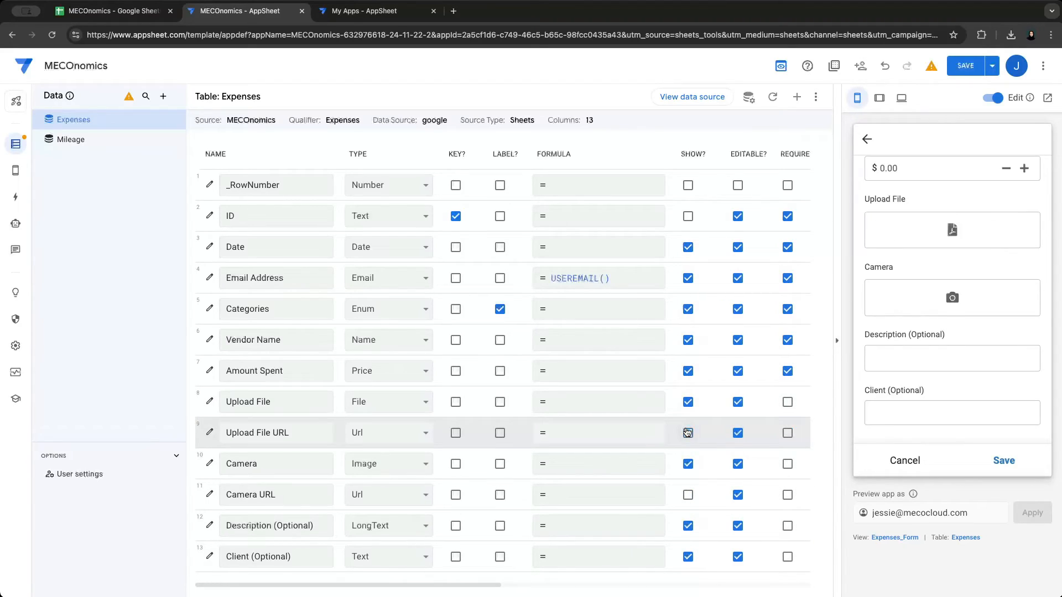
pyautogui.click(969, 69)
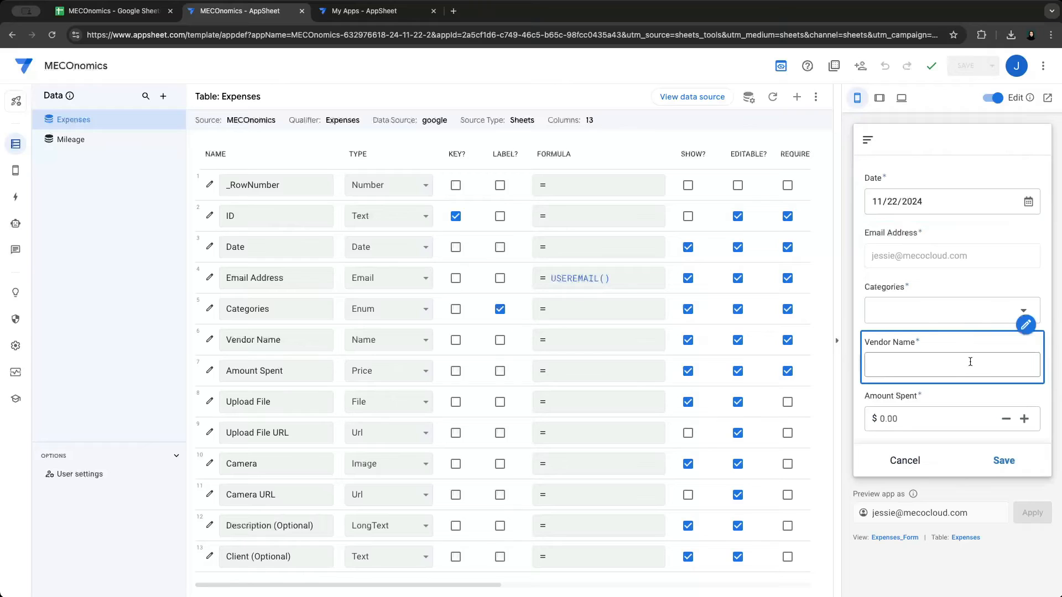
# Review the updated expense form, cancel it and open the settings of the Expenses view
pyautogui.scroll(-1, 964, 325)
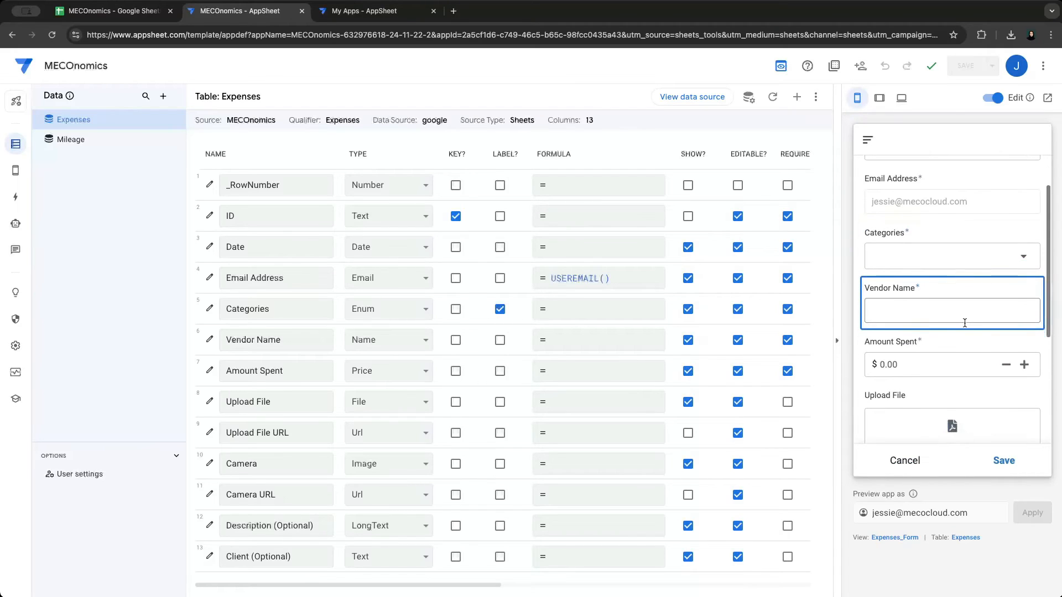
pyautogui.scroll(1, 965, 322)
pyautogui.click(906, 461)
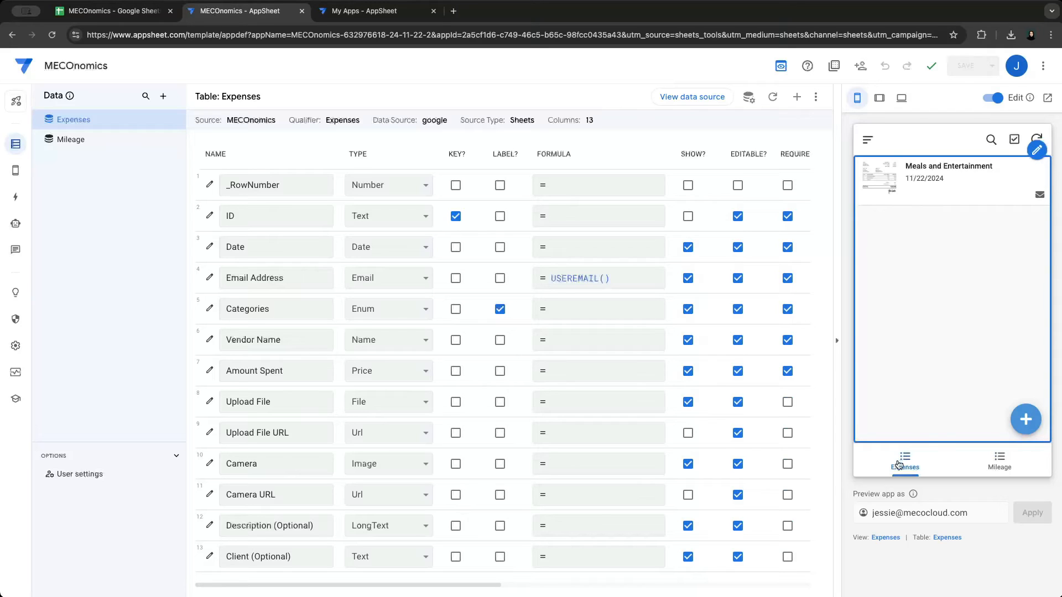
pyautogui.click(939, 439)
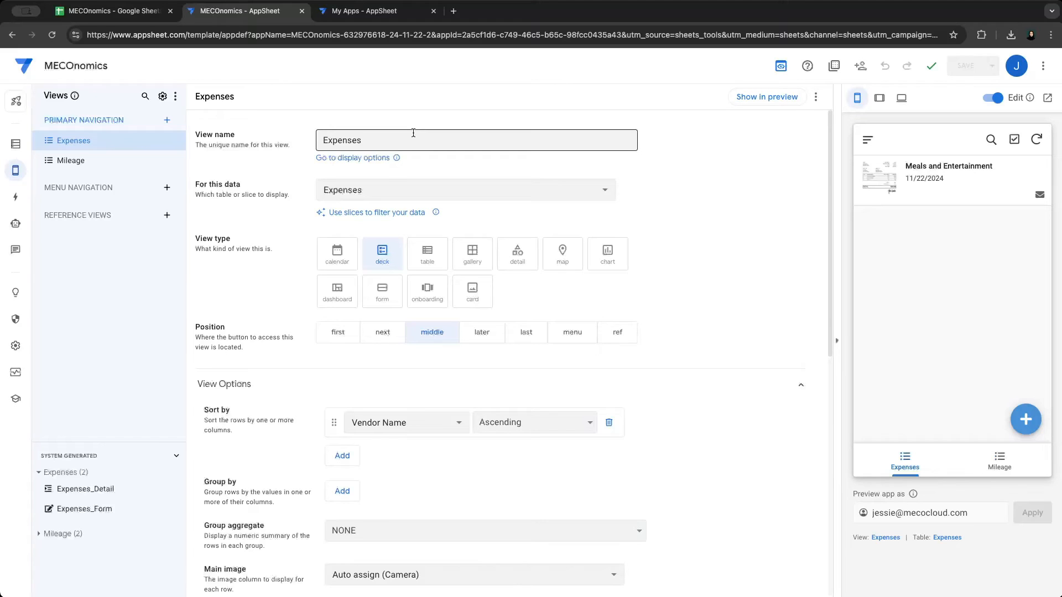
# Try the table and gallery view types for the Expenses view and return it to deck
pyautogui.click(428, 256)
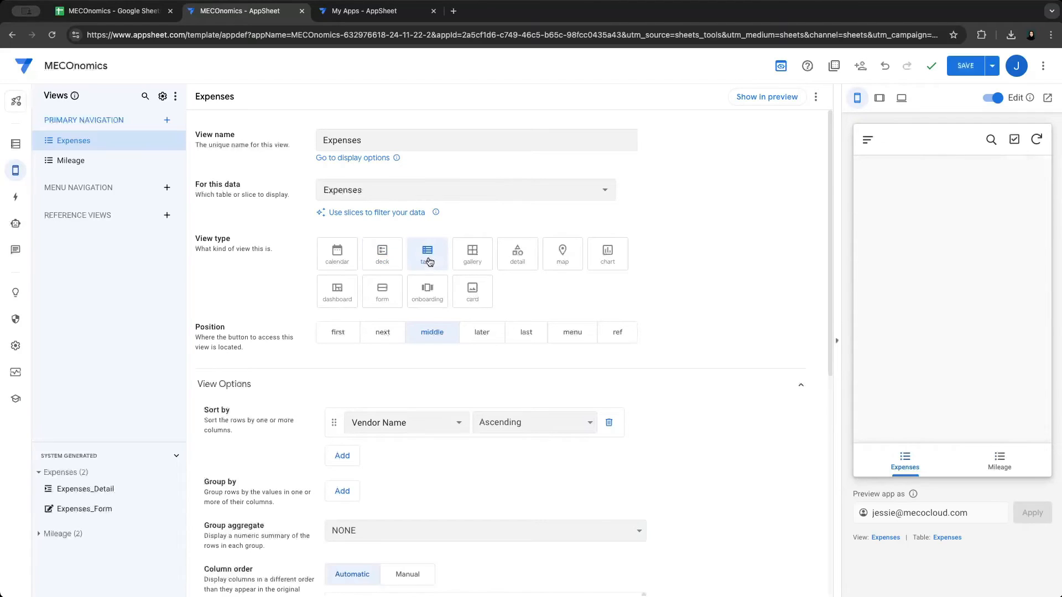
pyautogui.click(469, 258)
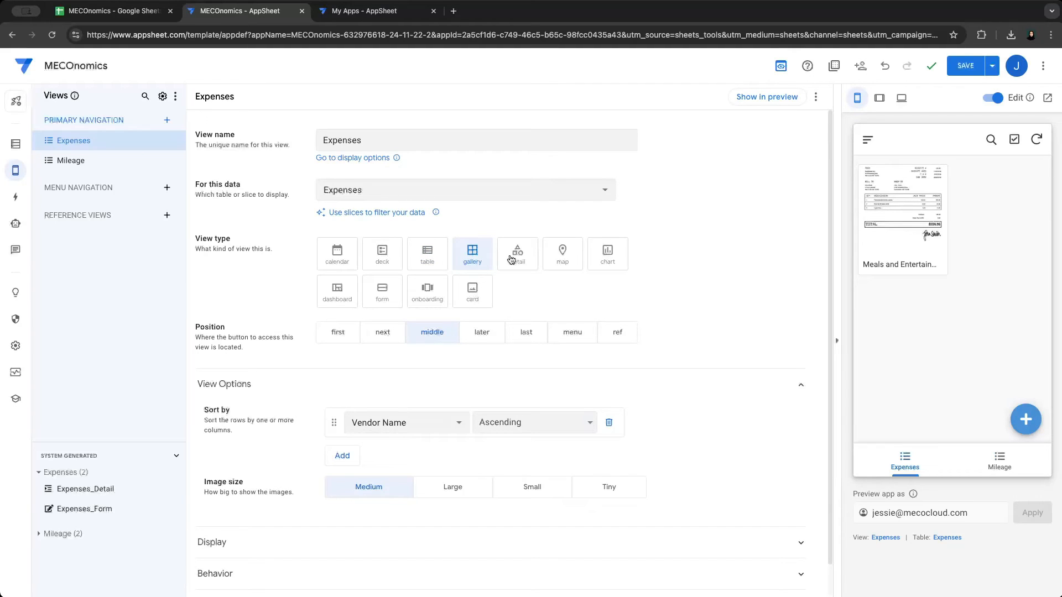
pyautogui.click(386, 259)
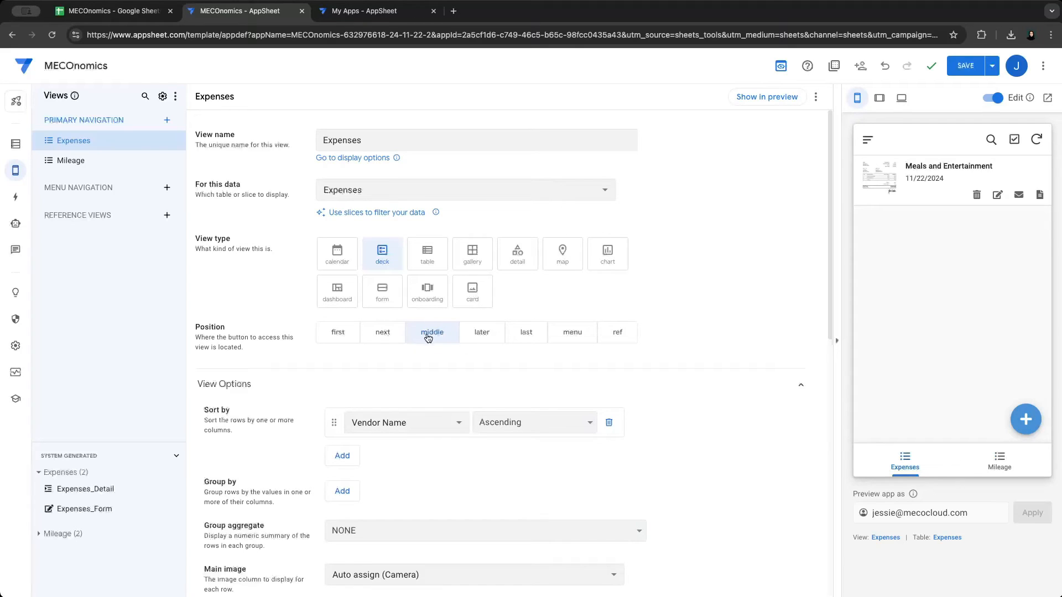
# Try the menu position for the Expenses view, checking it in the previewed app menu, and return it to middle
pyautogui.click(564, 337)
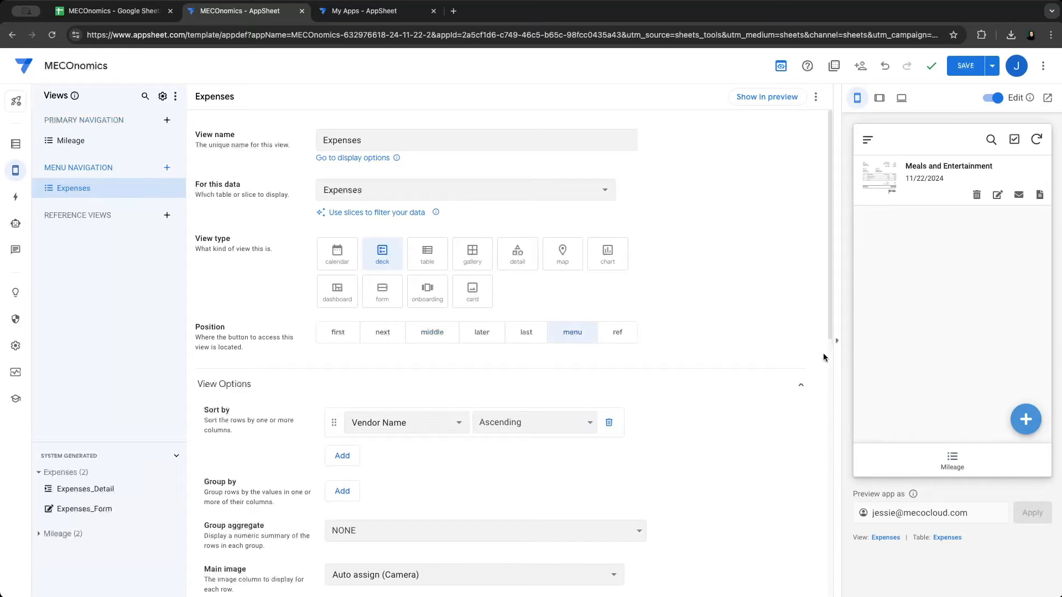
pyautogui.click(867, 139)
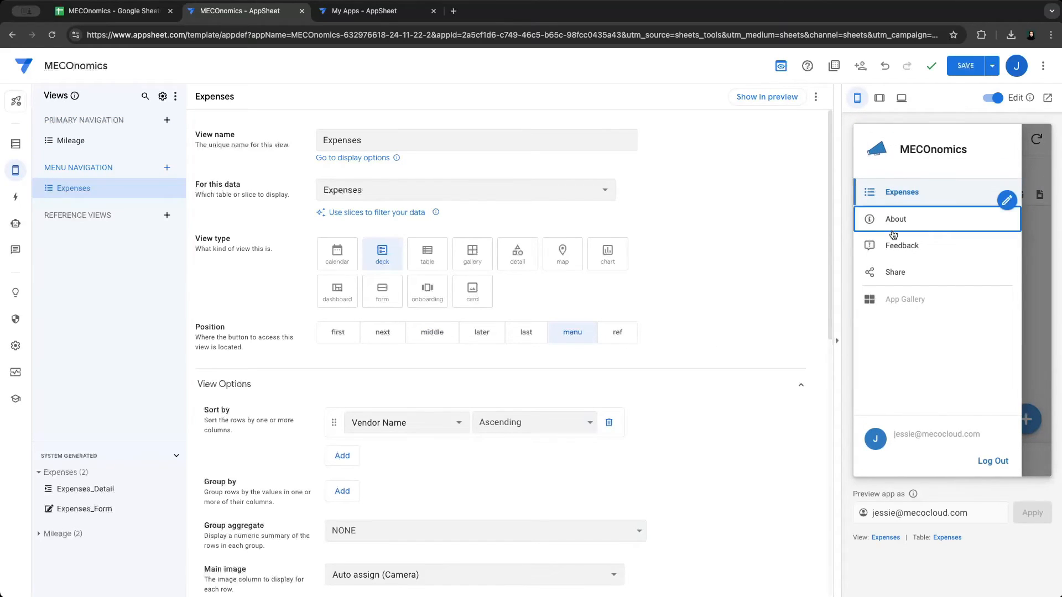
pyautogui.click(896, 194)
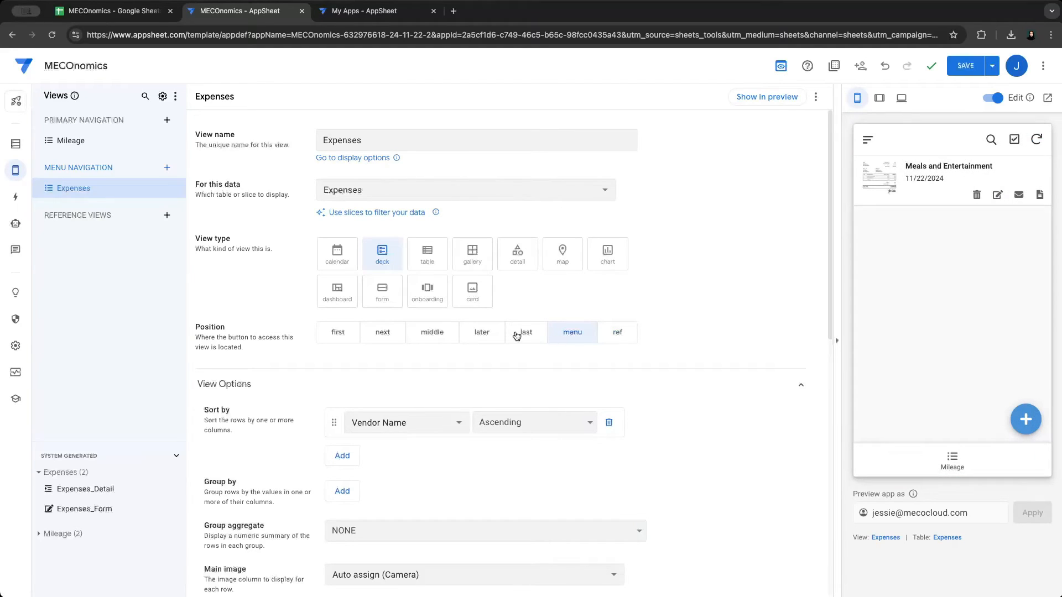
pyautogui.click(447, 334)
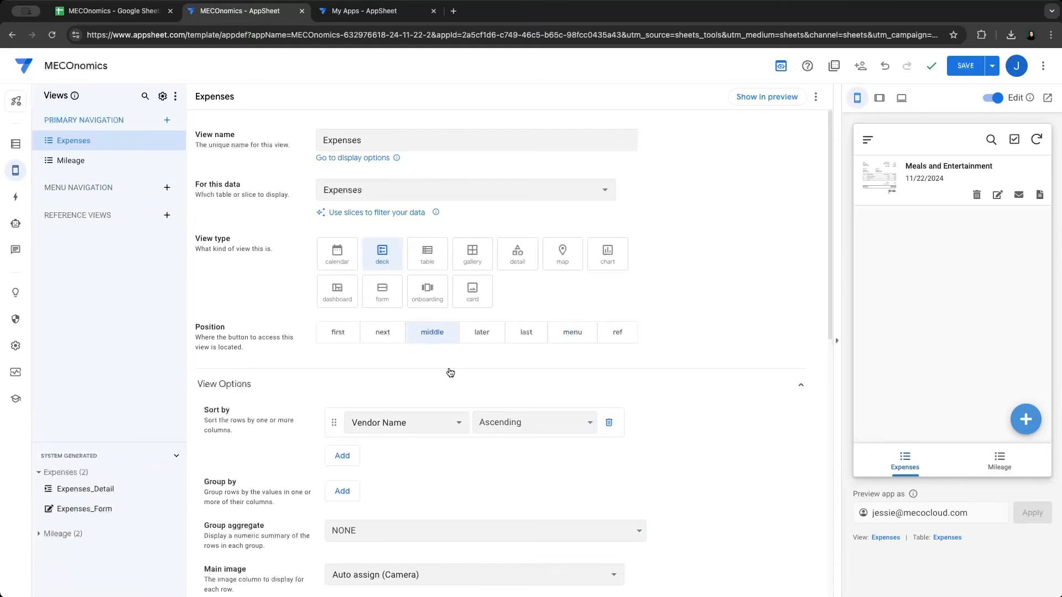
# Sort the Expenses view by Date and group its rows by Email Address
pyautogui.scroll(-1, 451, 373)
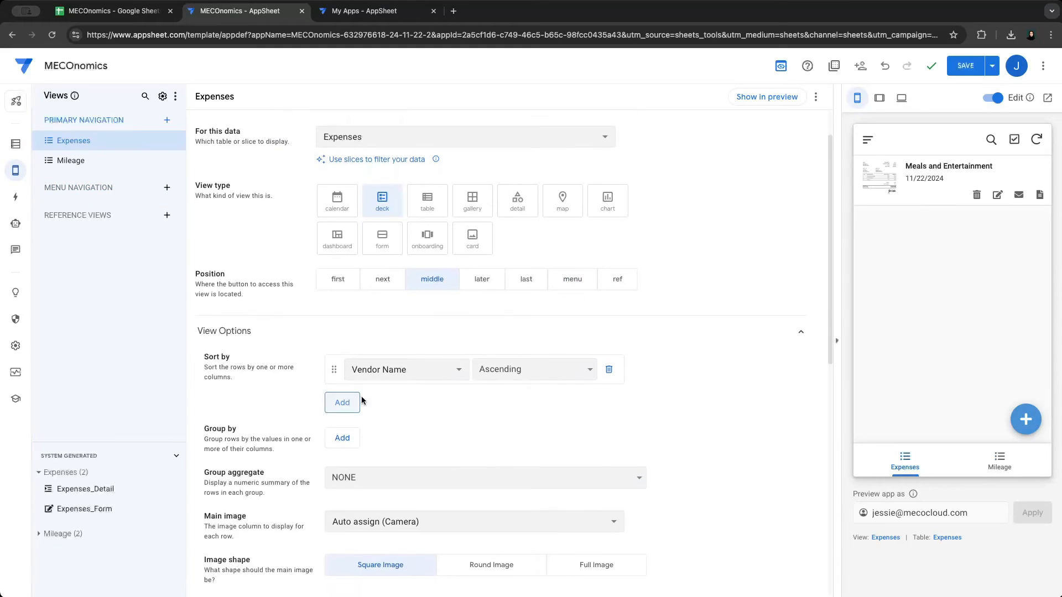
pyautogui.scroll(-1, 379, 395)
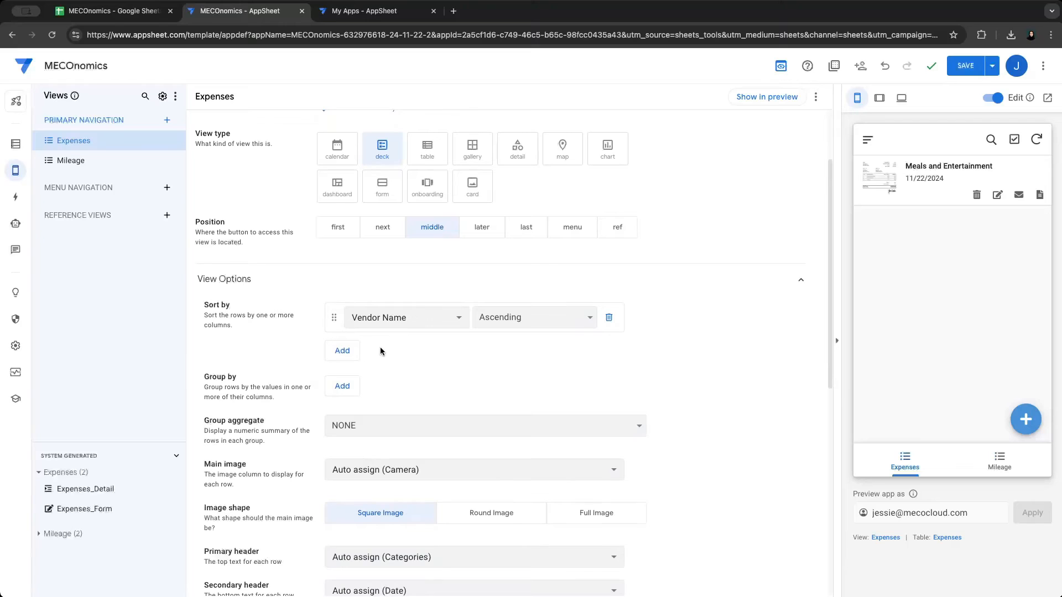
pyautogui.click(409, 320)
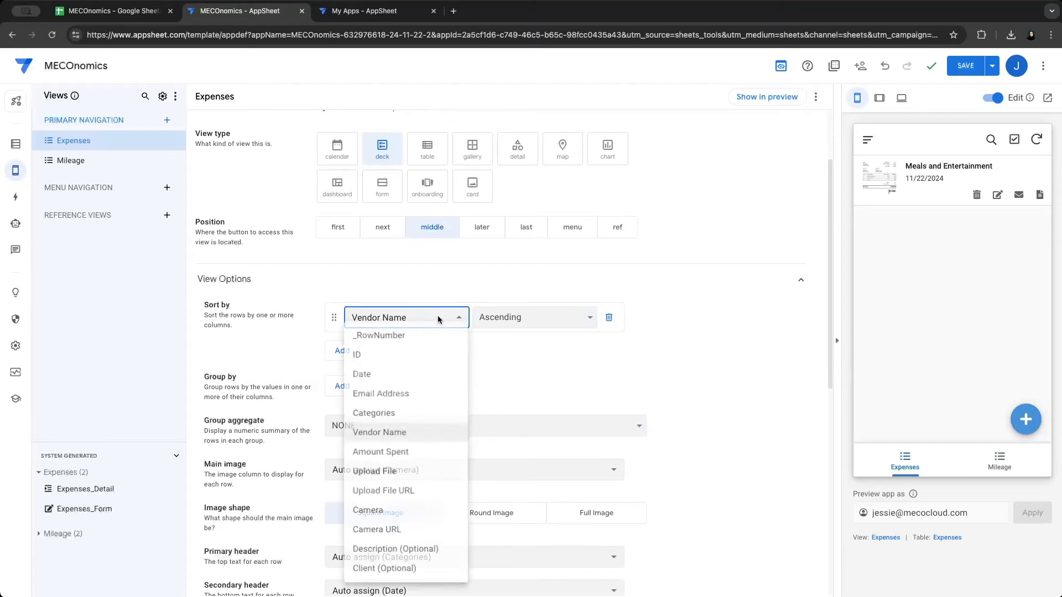
pyautogui.click(384, 377)
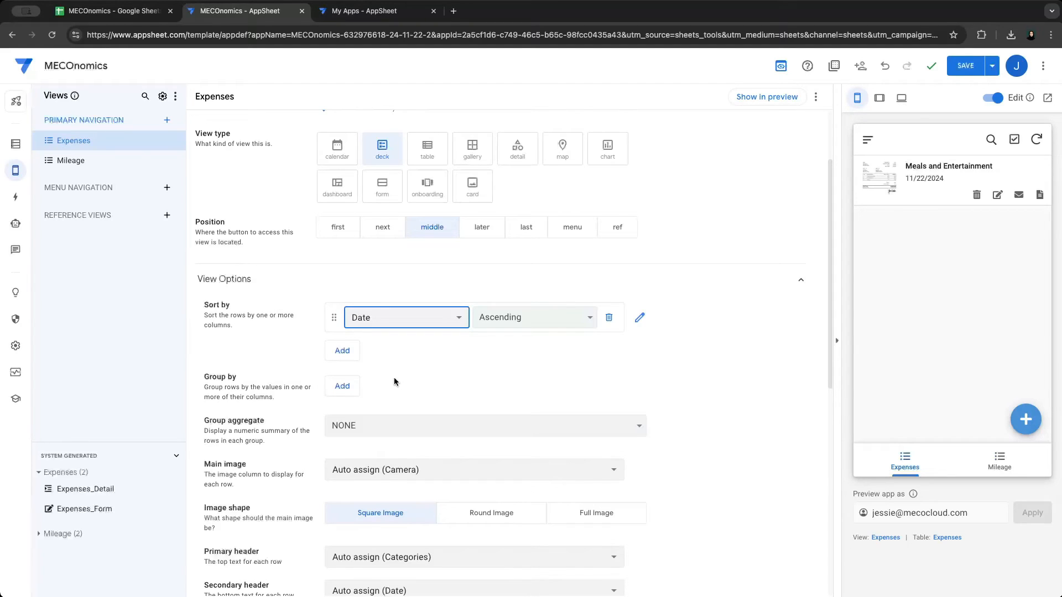
pyautogui.click(342, 386)
pyautogui.click(387, 391)
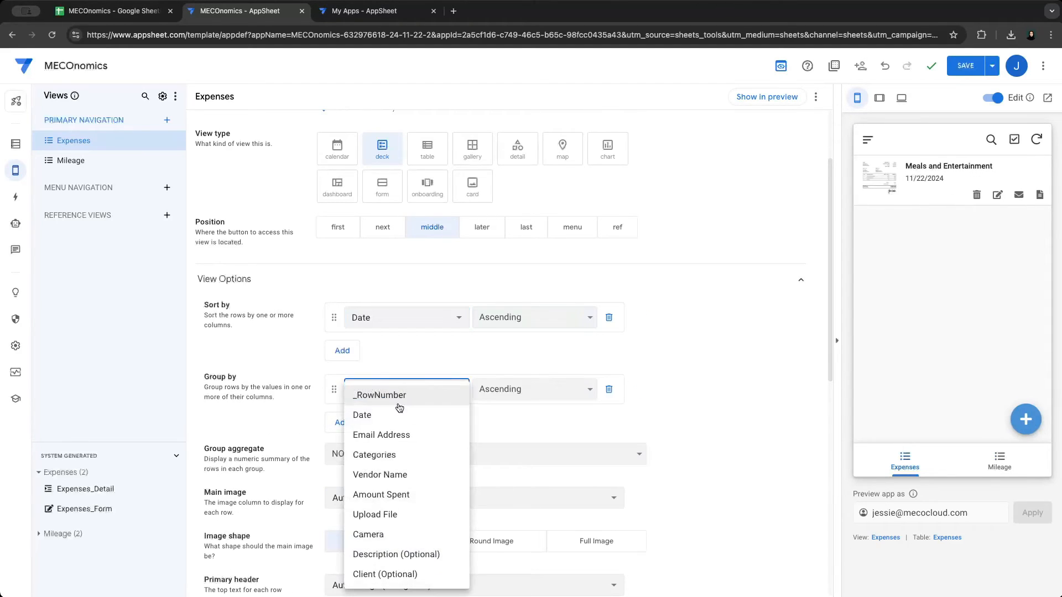
pyautogui.click(415, 432)
# Set the Expenses view's primary header to Date and its secondary header to Vendor Name
pyautogui.scroll(-1, 410, 417)
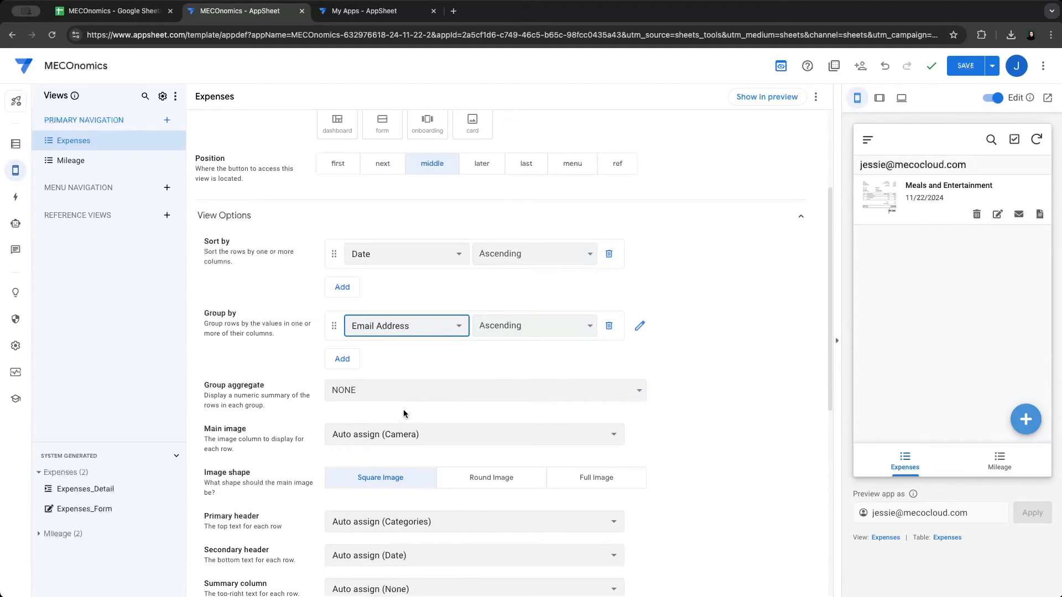
pyautogui.scroll(-3, 407, 411)
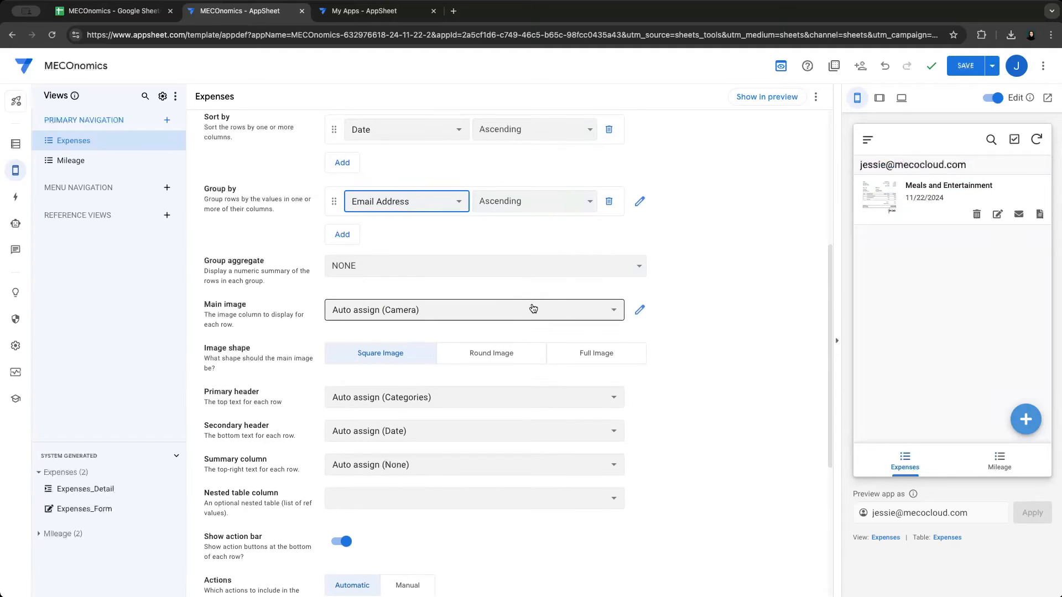
pyautogui.scroll(-1, 531, 306)
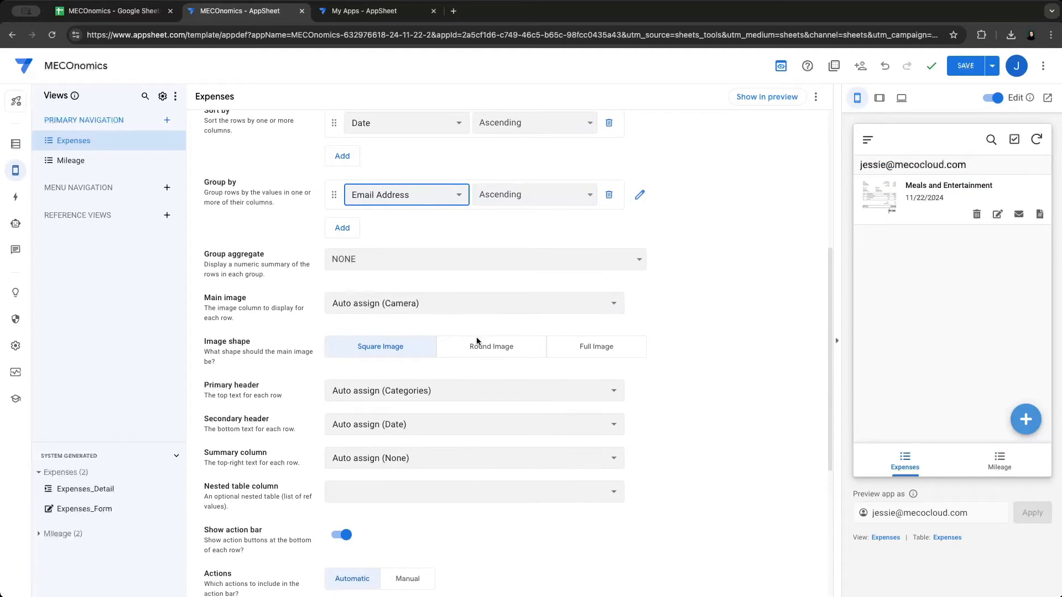
pyautogui.click(491, 387)
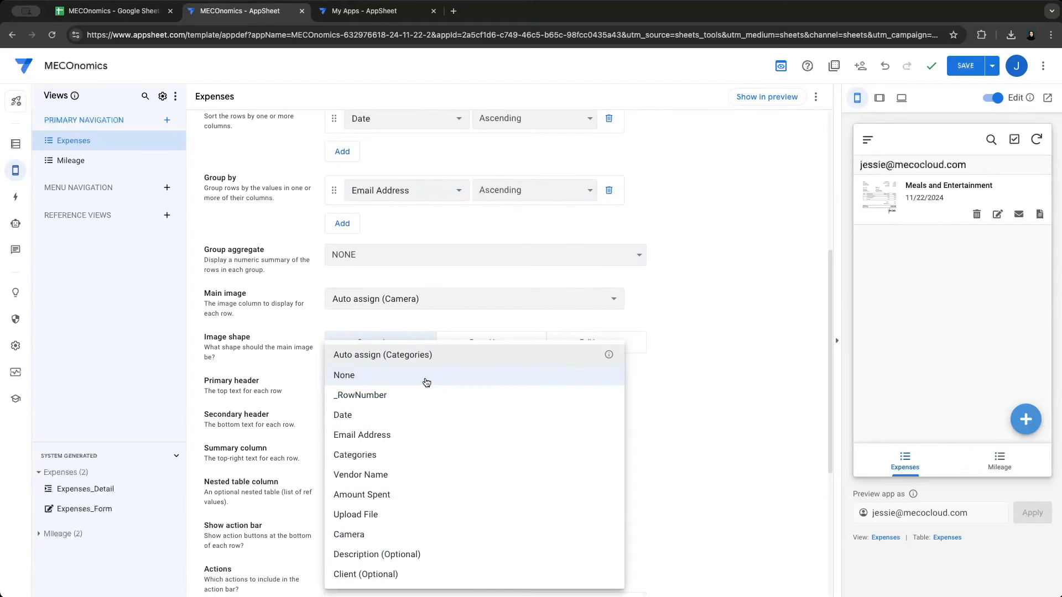
pyautogui.click(396, 412)
pyautogui.click(420, 421)
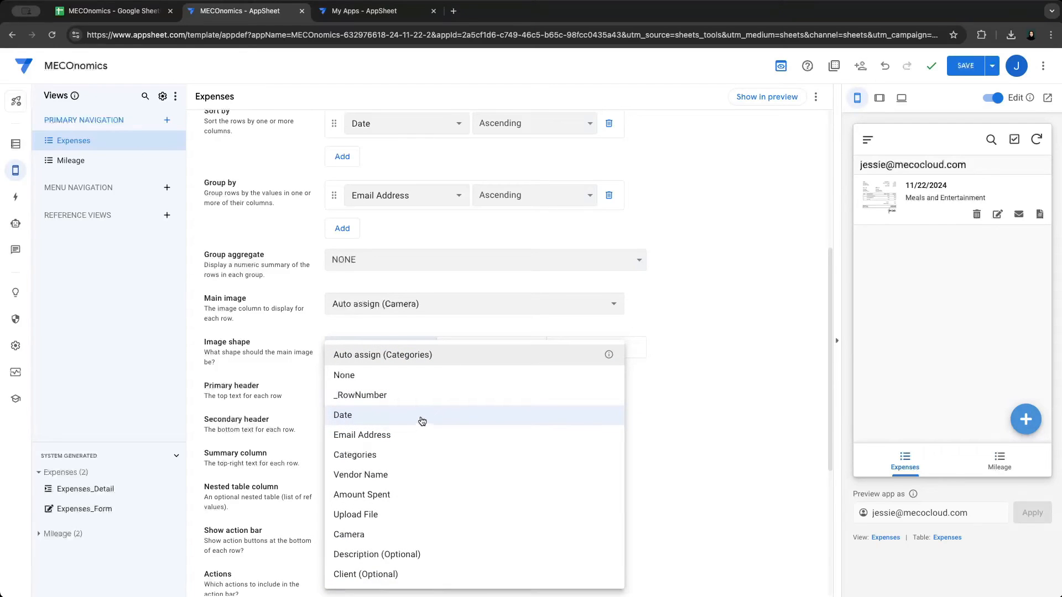
pyautogui.click(445, 475)
# Set the Expenses view's summary column to Amount Spent
pyautogui.scroll(-1, 404, 469)
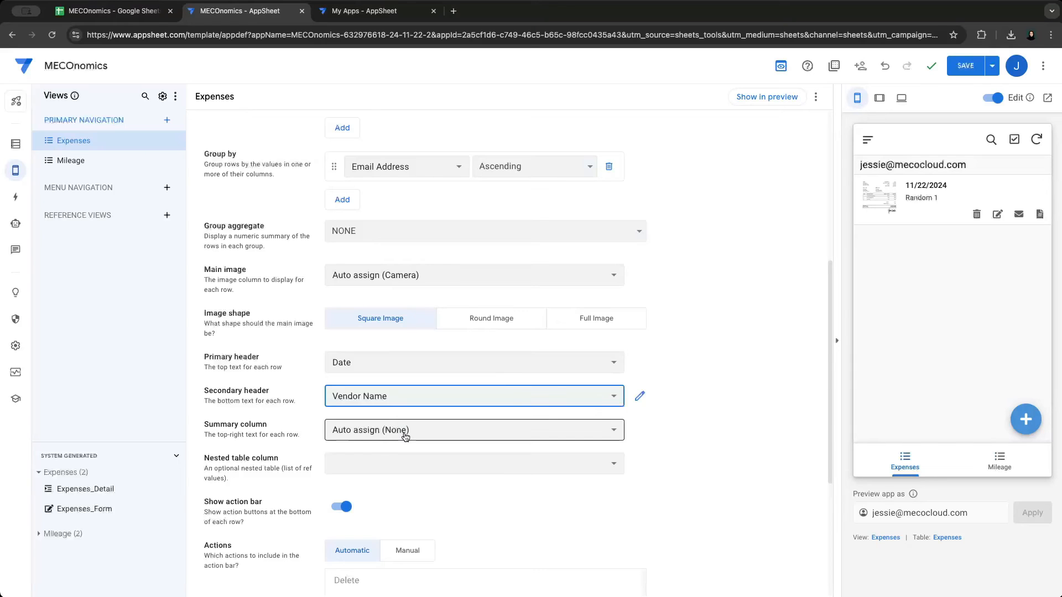
pyautogui.click(405, 437)
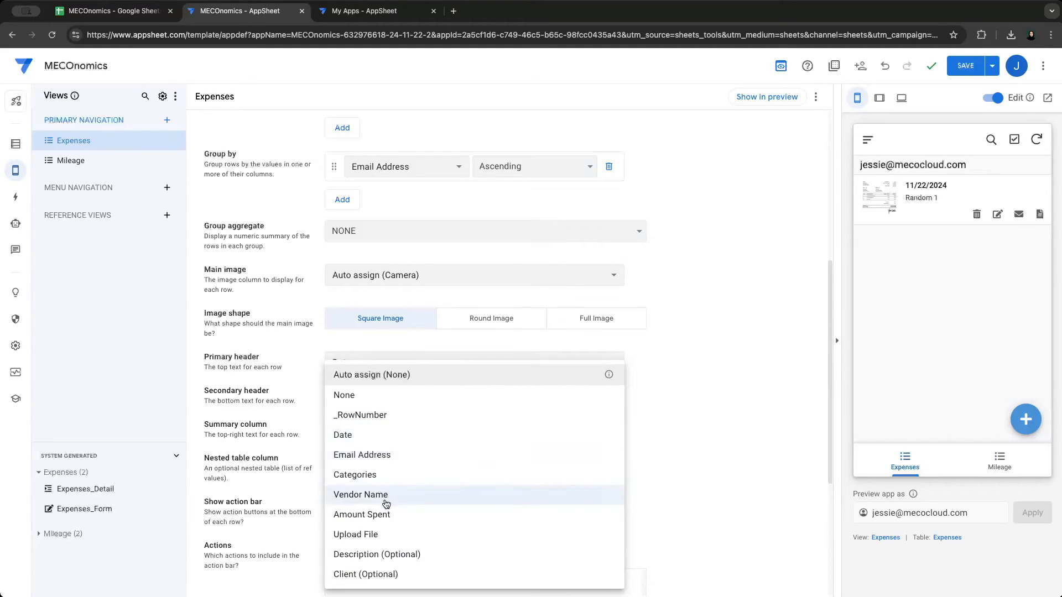
pyautogui.click(379, 514)
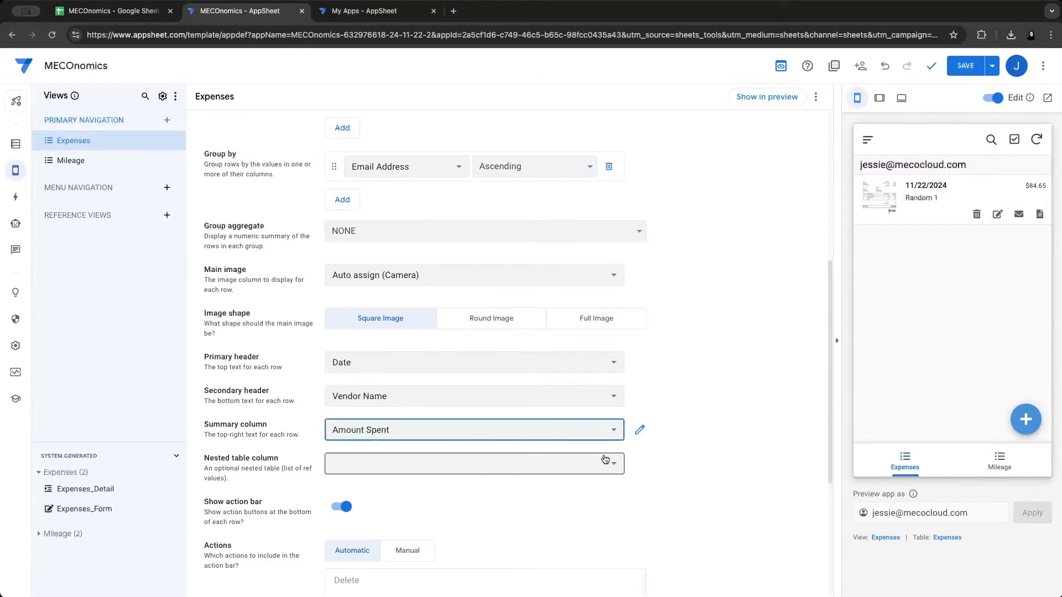
# Search the display icons for "dol" and give the Expenses view the outlined dollar badge icon
pyautogui.scroll(-5, 605, 459)
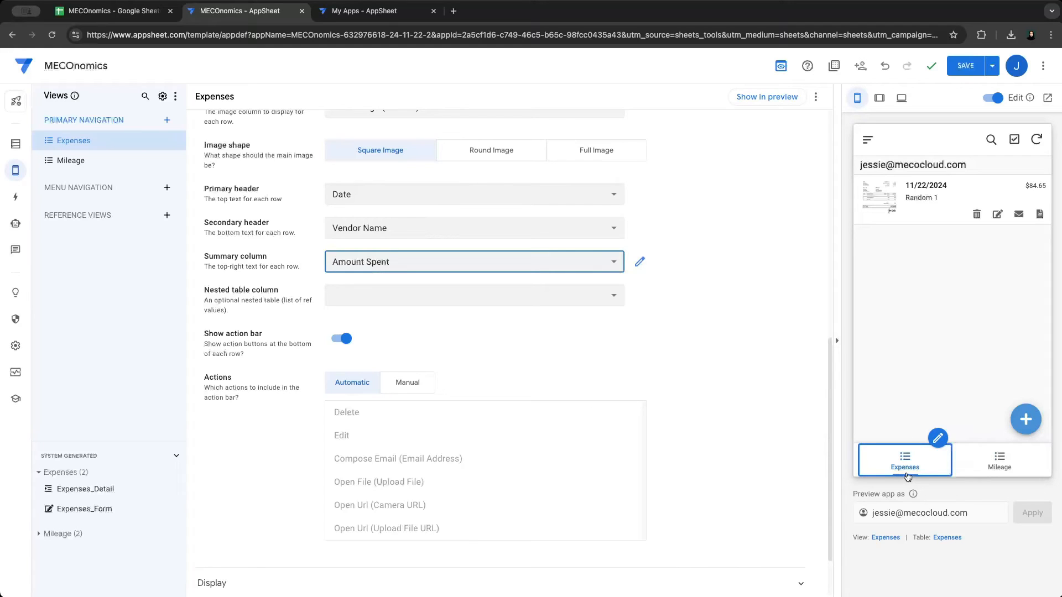
pyautogui.scroll(-3, 659, 462)
pyautogui.click(744, 507)
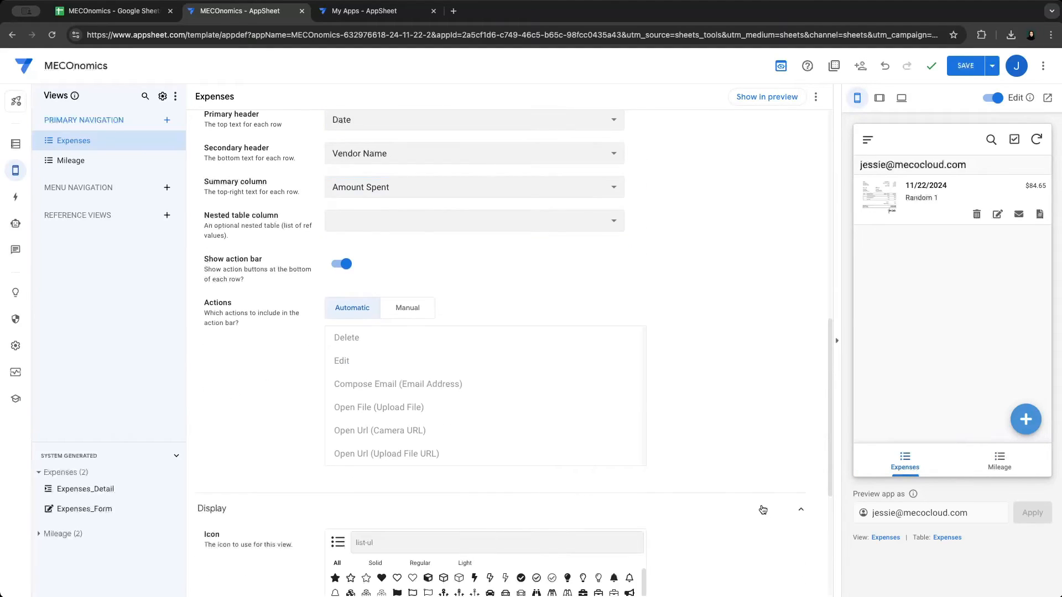
pyautogui.scroll(-3, 642, 500)
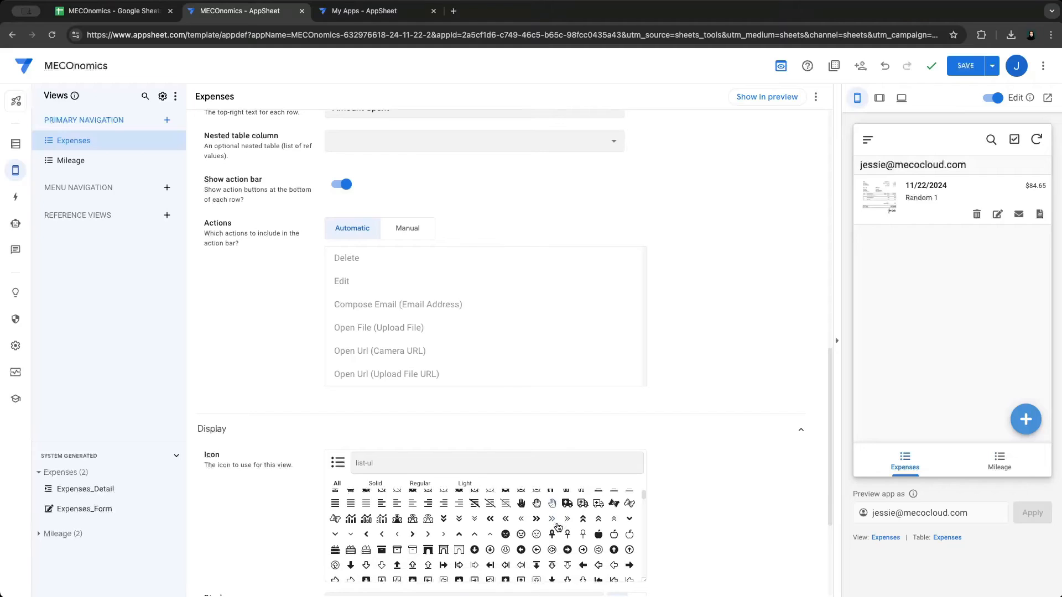
pyautogui.scroll(2, 568, 519)
pyautogui.write('dol')
pyautogui.scroll(-6, 698, 455)
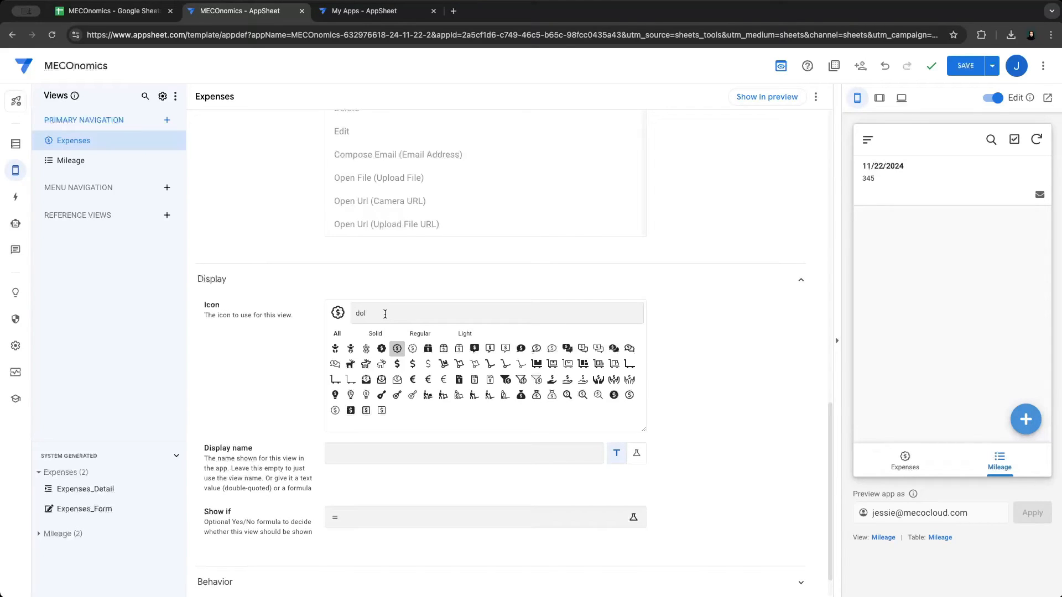
pyautogui.click(398, 353)
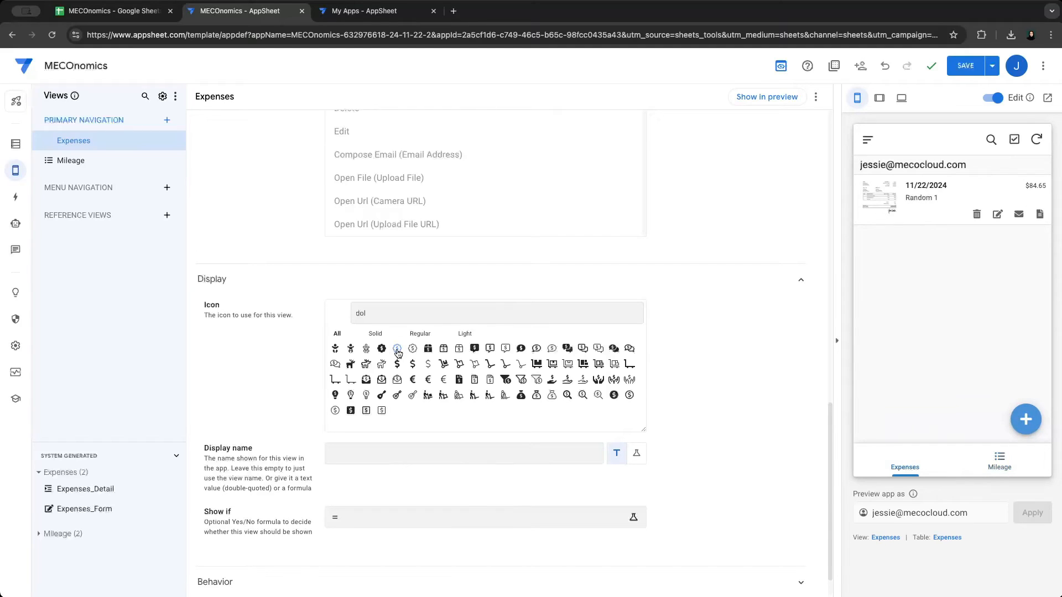
pyautogui.click(397, 352)
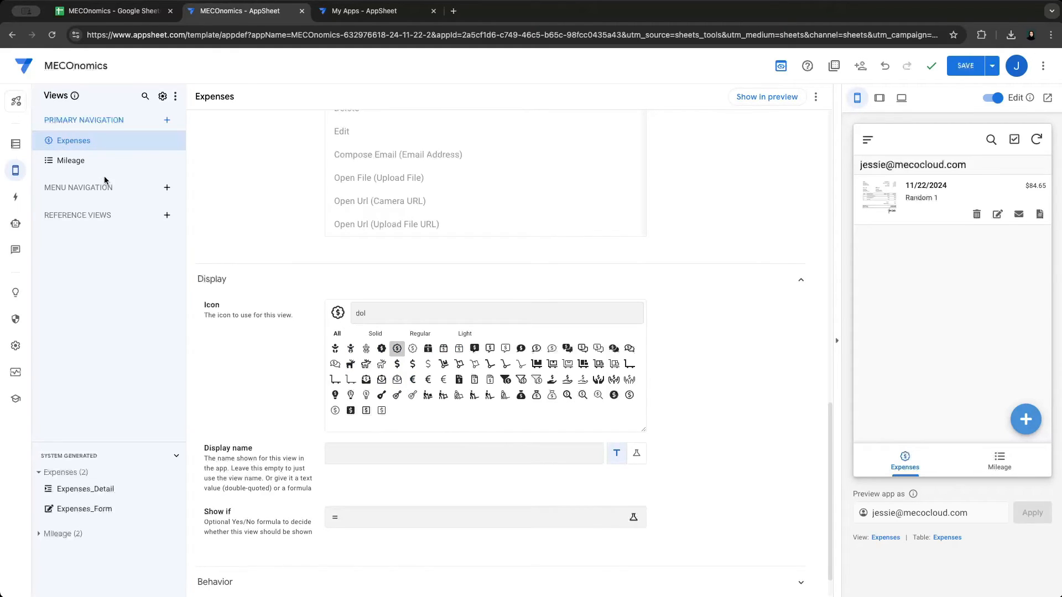
# Open the Mileage view's settings and group its rows by Email Address
pyautogui.click(72, 160)
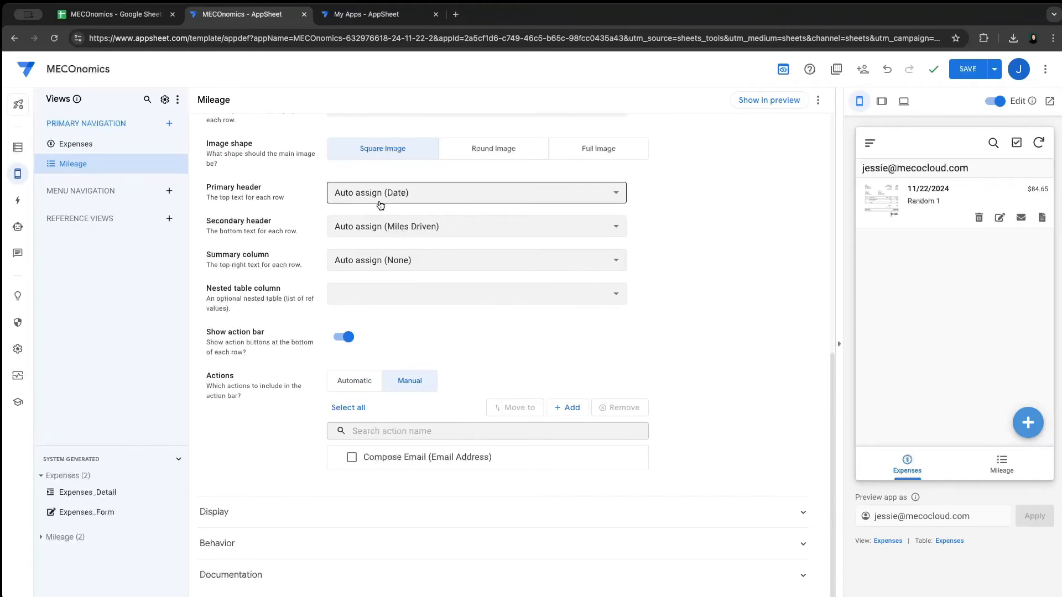
pyautogui.scroll(9, 443, 215)
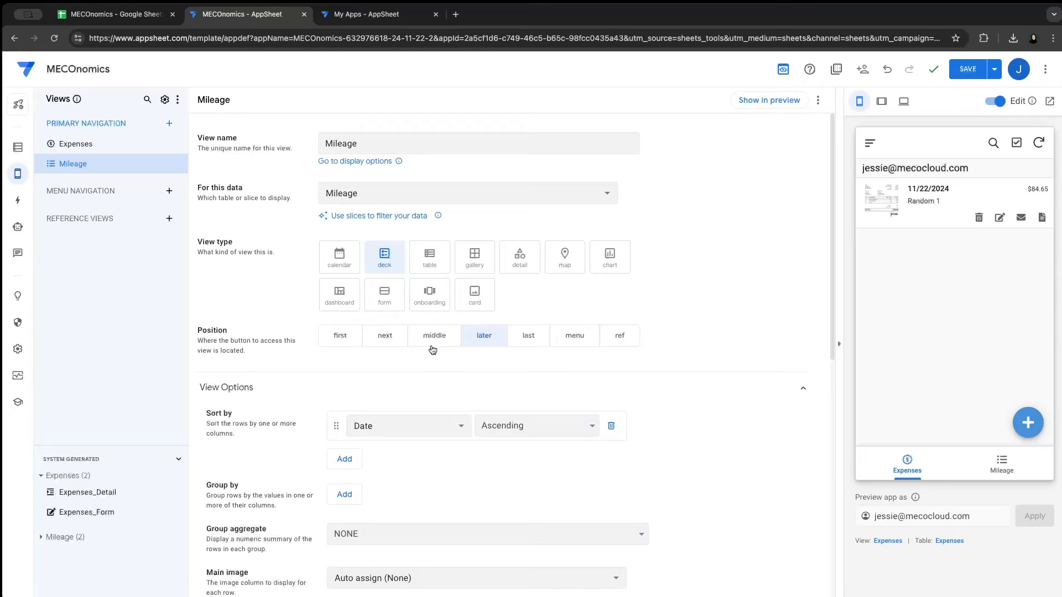
pyautogui.scroll(-1, 449, 427)
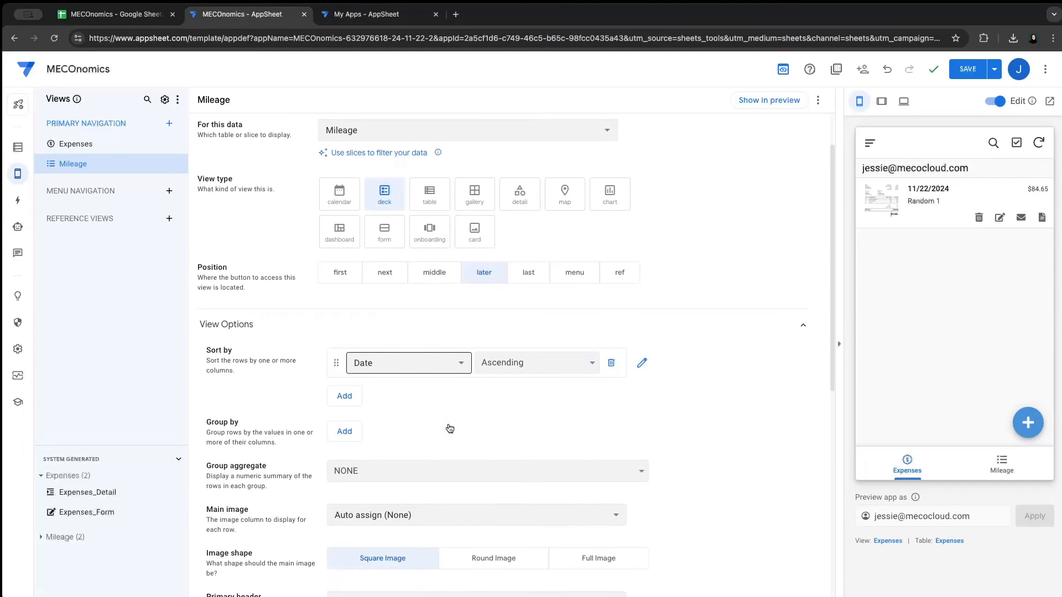
pyautogui.click(344, 431)
pyautogui.click(376, 434)
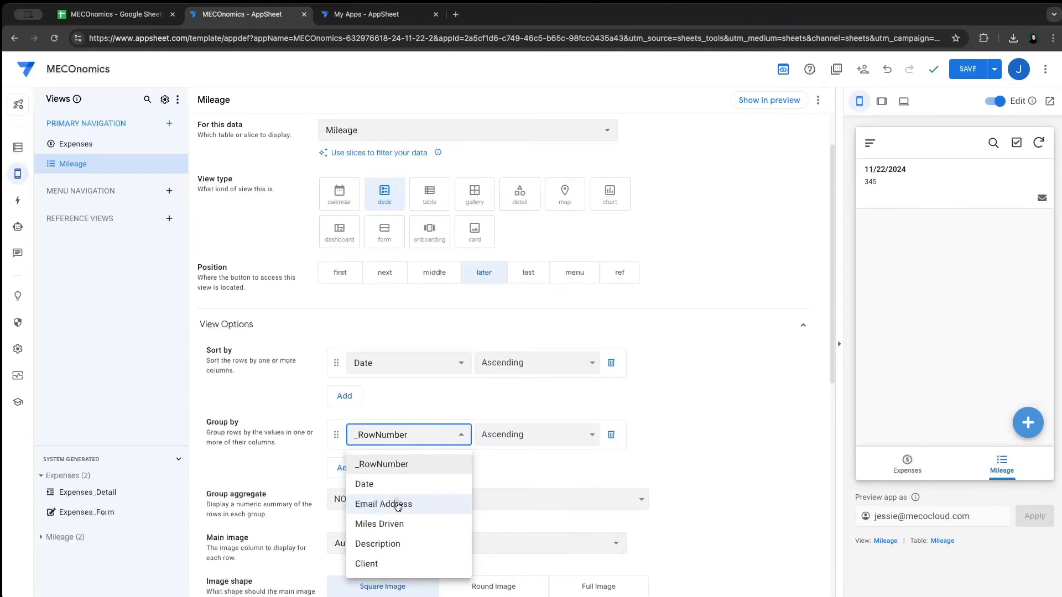
pyautogui.click(398, 505)
# Set the Mileage view's secondary header to Description
pyautogui.scroll(-2, 496, 479)
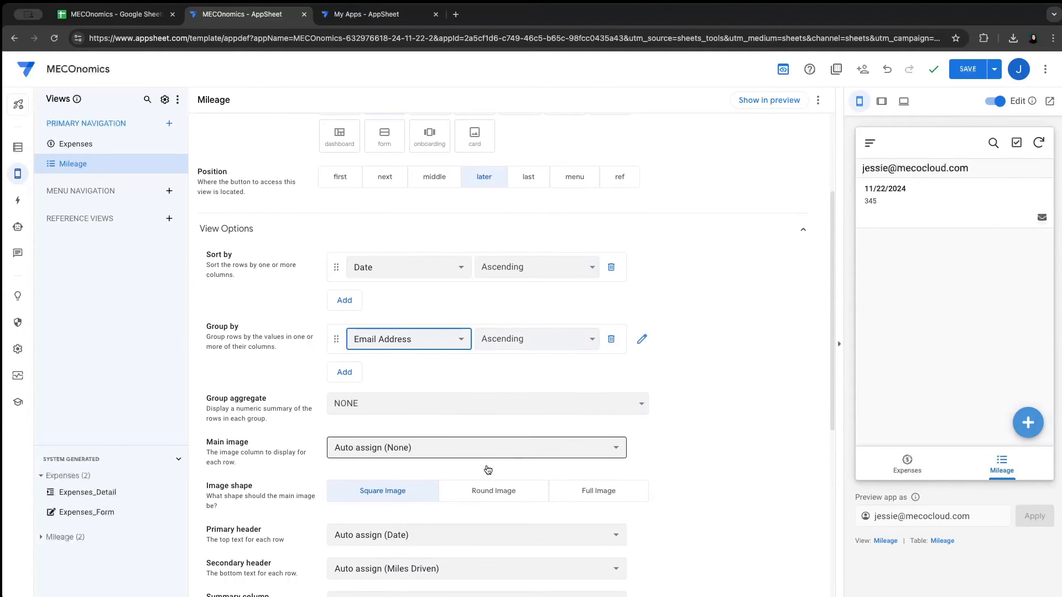
pyautogui.scroll(-2, 482, 464)
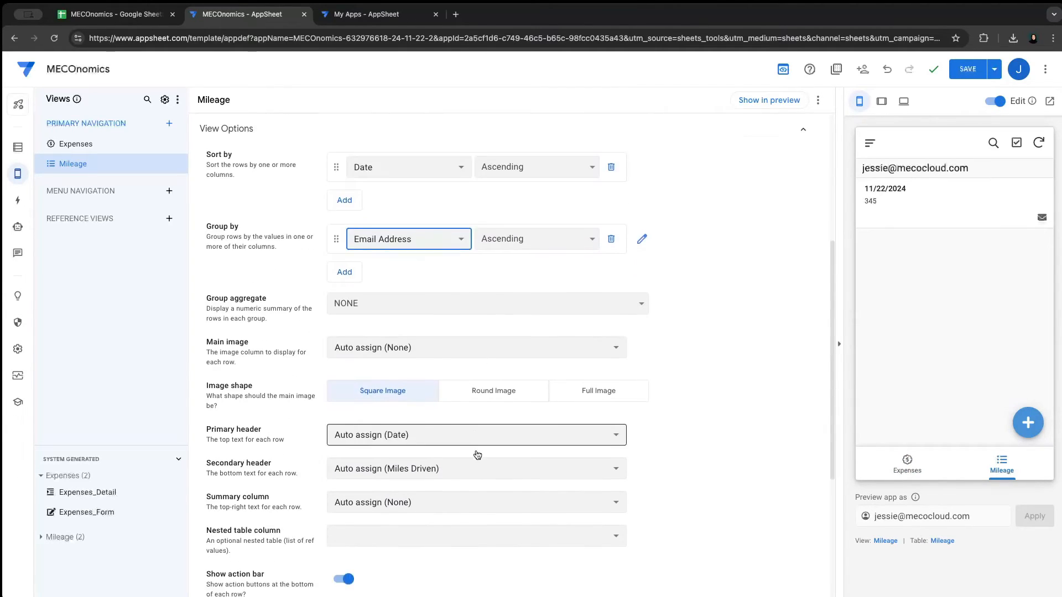
pyautogui.scroll(-1, 478, 455)
pyautogui.scroll(-1, 477, 451)
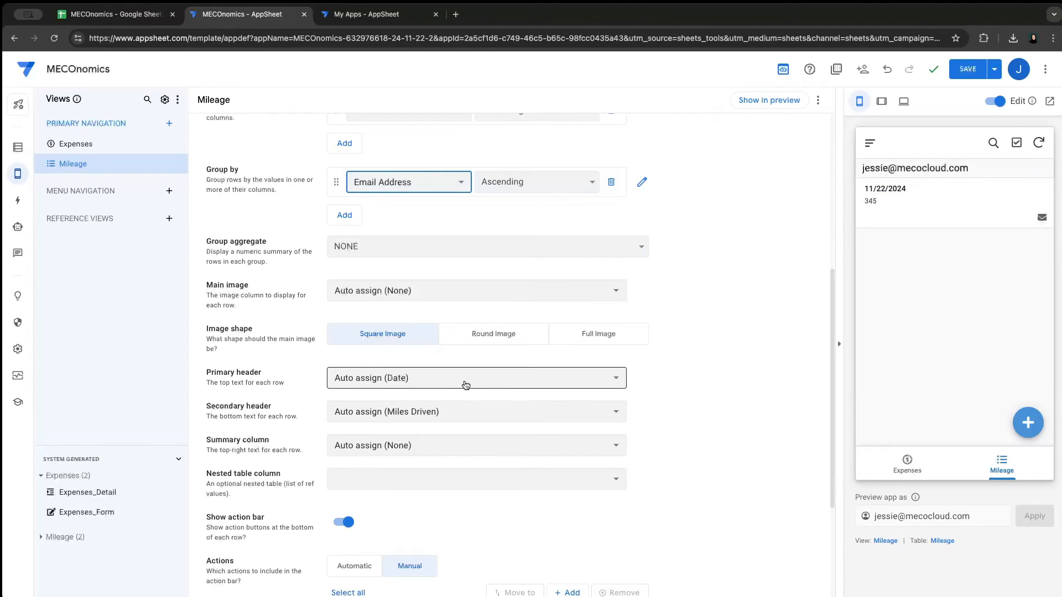
pyautogui.click(444, 410)
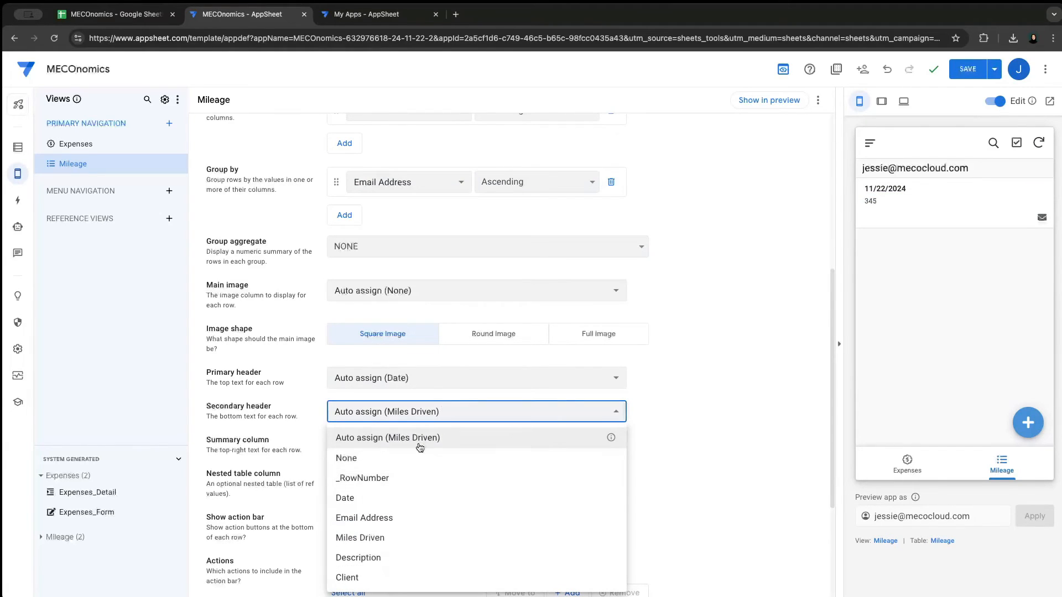
pyautogui.click(407, 558)
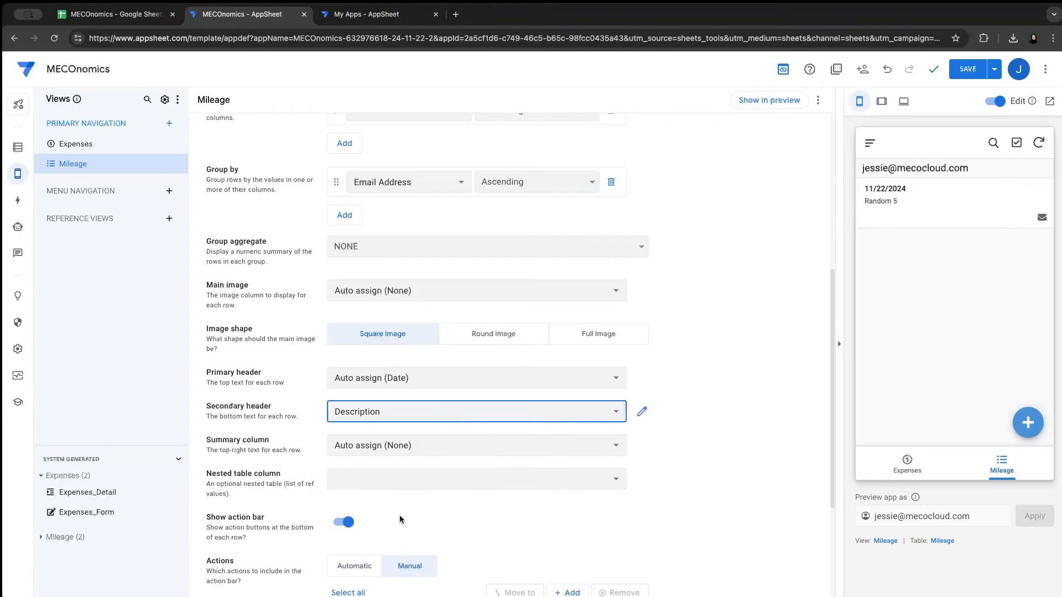
# Set the Mileage view's summary column to Miles Driven
pyautogui.click(410, 447)
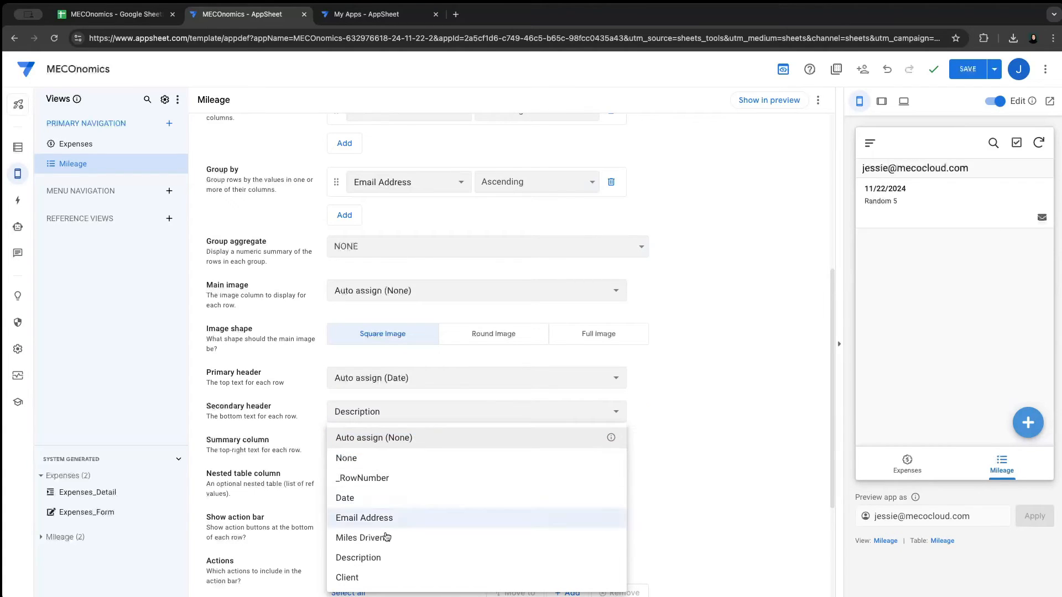
pyautogui.click(391, 535)
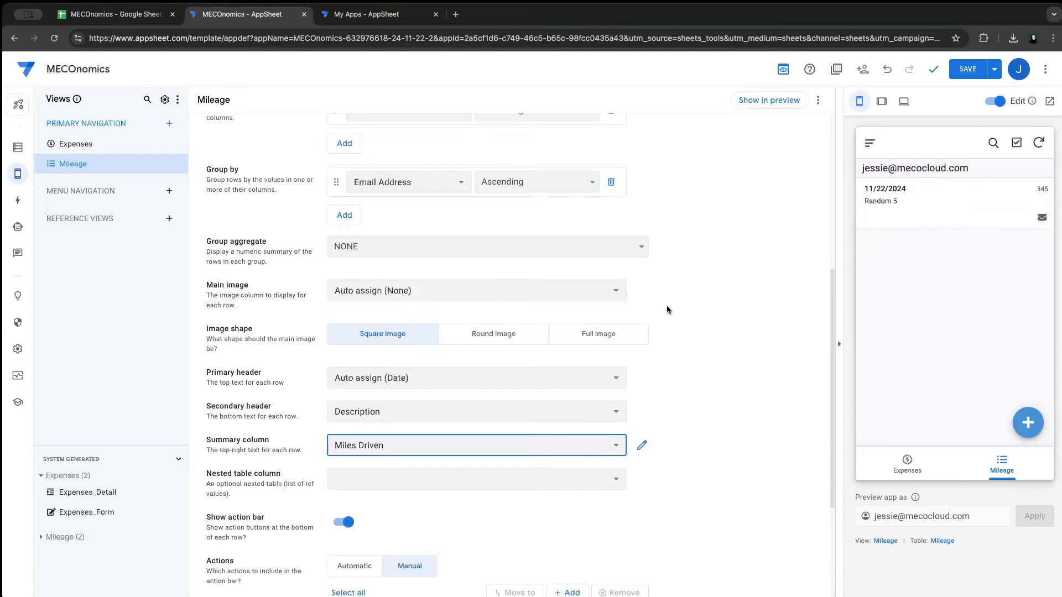
# Search the display icons for "car", give the Mileage view the outlined front-facing car icon, and save the app
pyautogui.scroll(-2, 580, 412)
pyautogui.scroll(-2, 580, 419)
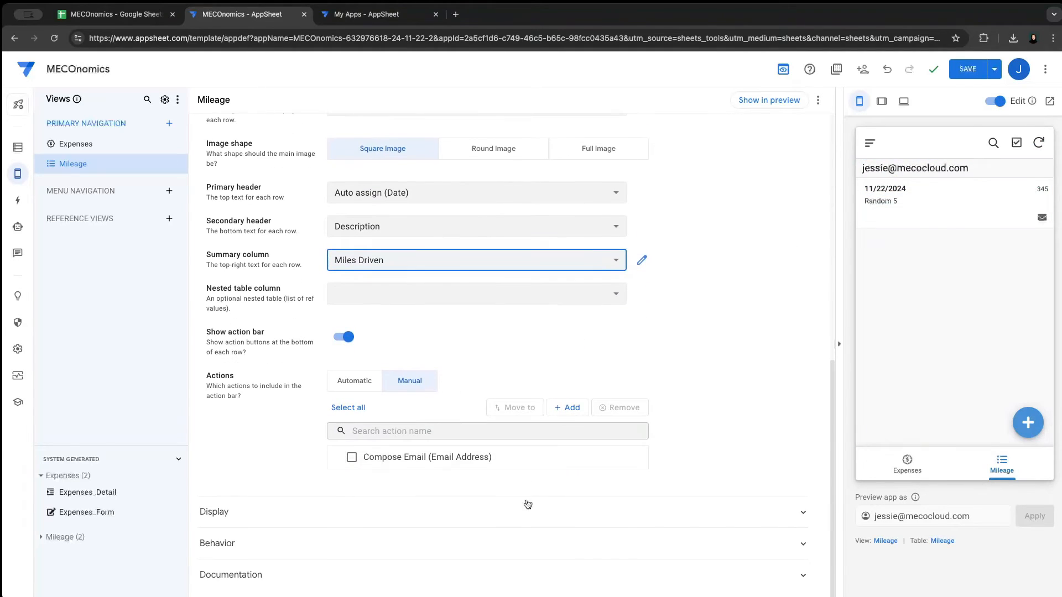
pyautogui.click(538, 514)
pyautogui.scroll(-3, 537, 501)
pyautogui.scroll(-3, 537, 501)
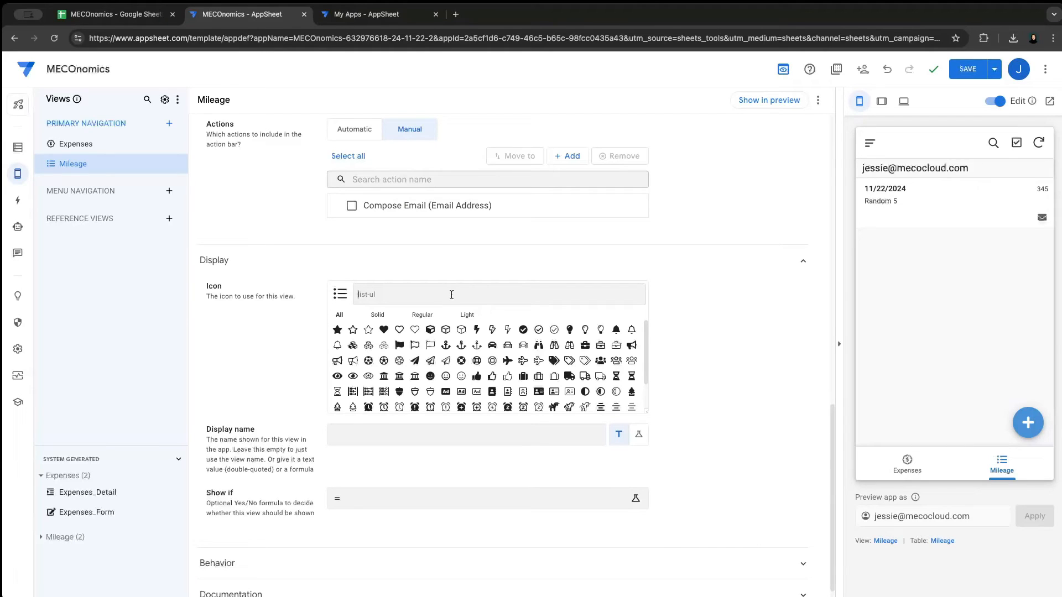
pyautogui.write('car')
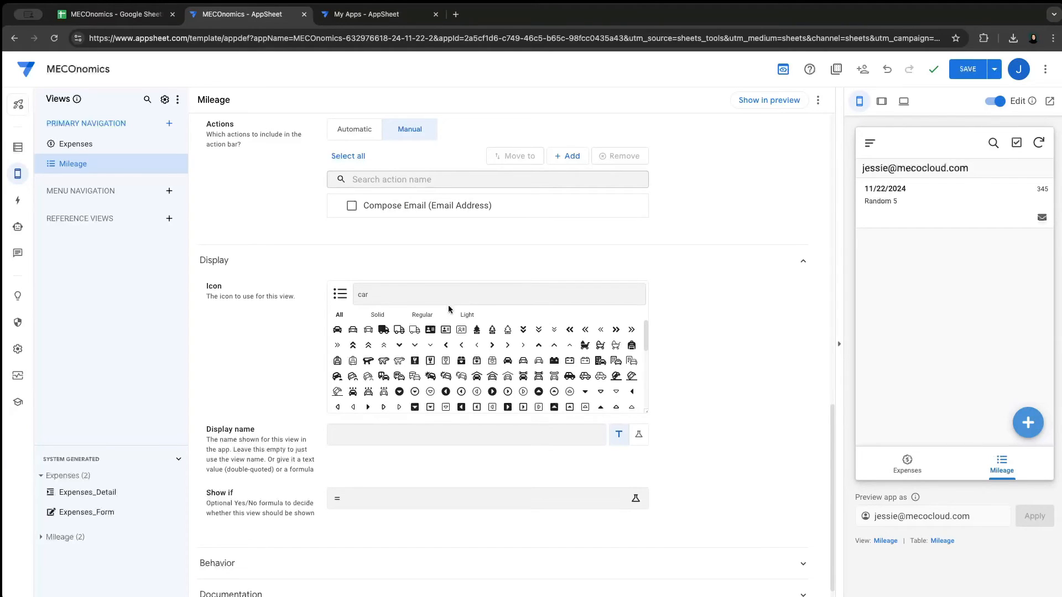
pyautogui.click(353, 330)
pyautogui.scroll(-1, 680, 409)
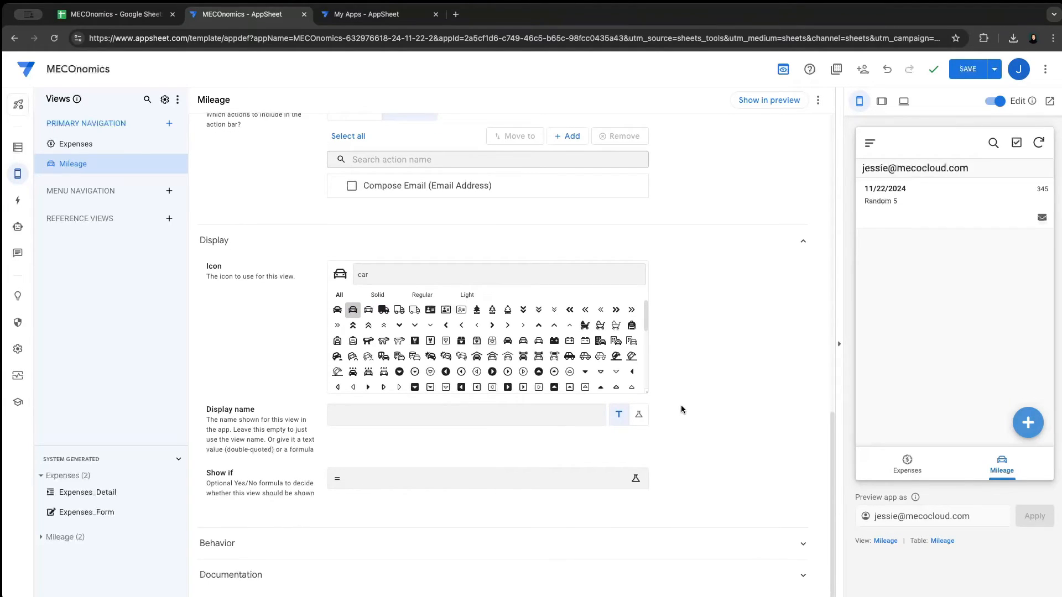
pyautogui.scroll(8, 812, 293)
pyautogui.click(969, 69)
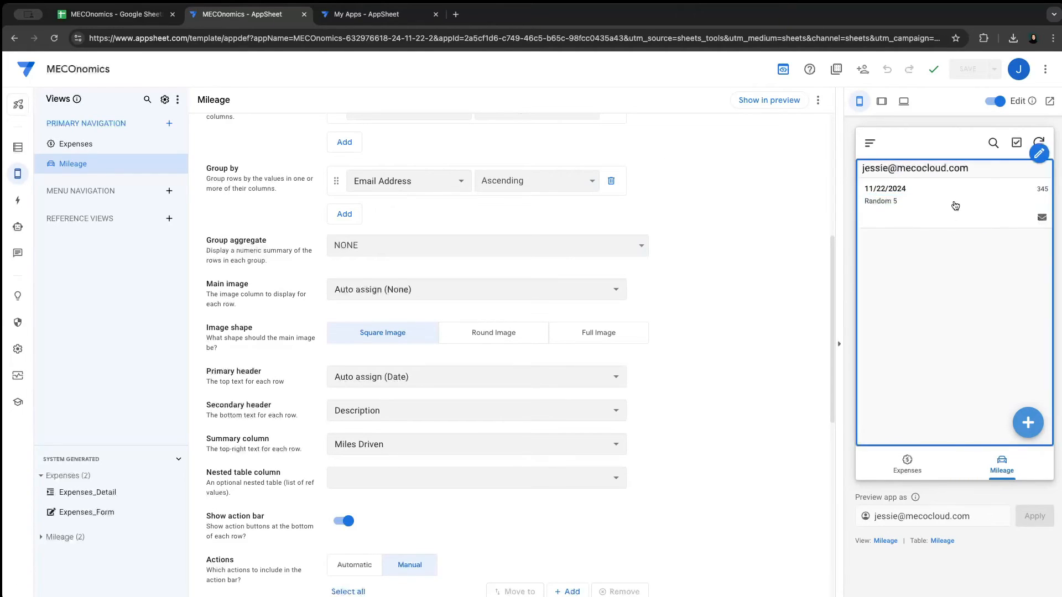
# Switch to the MECOnomics spreadsheet, fit the Upload File column's width to its contents, and check the Camera URL cell in row 2
pyautogui.click(111, 14)
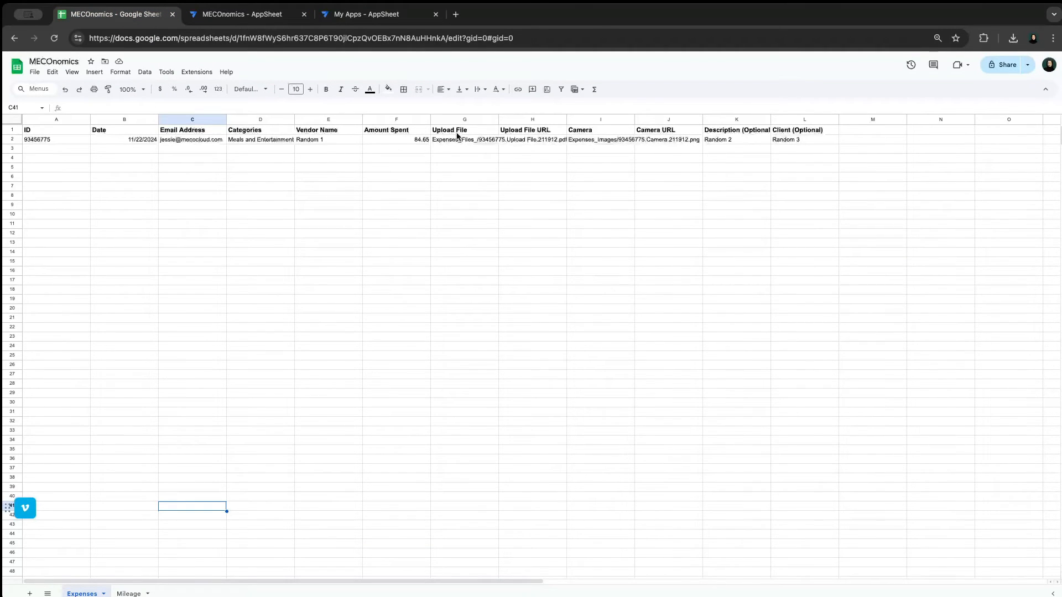
pyautogui.moveTo(498, 119); pyautogui.dragTo(498, 120)
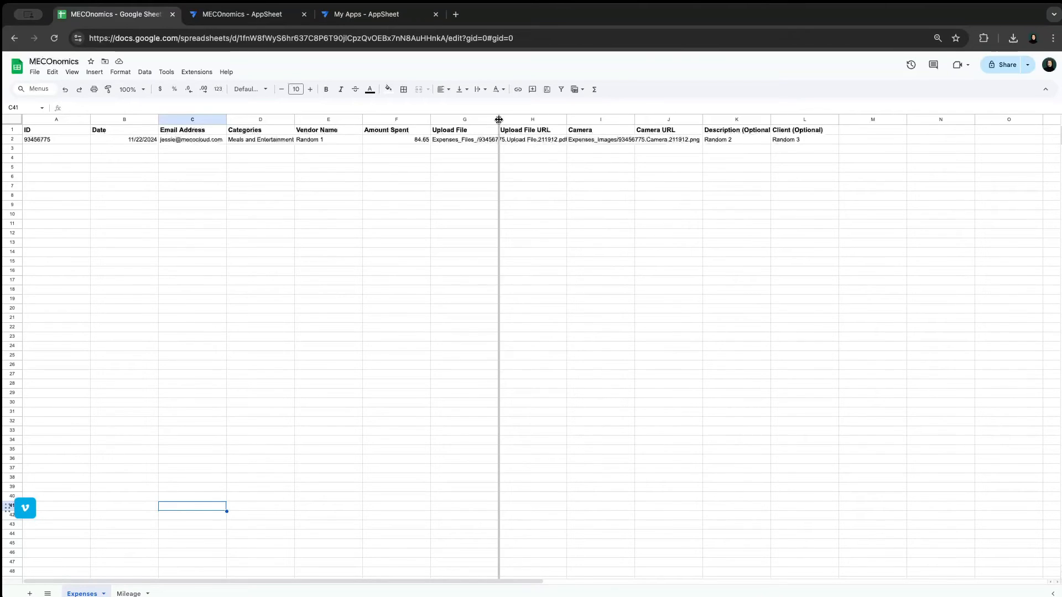
pyautogui.doubleClick(498, 119)
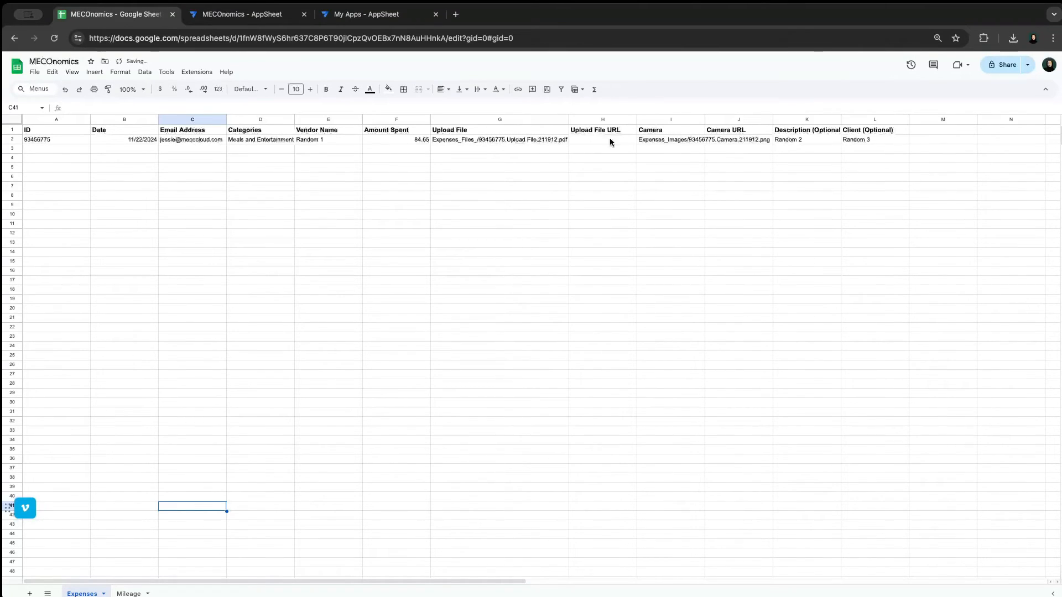
pyautogui.doubleClick(758, 140)
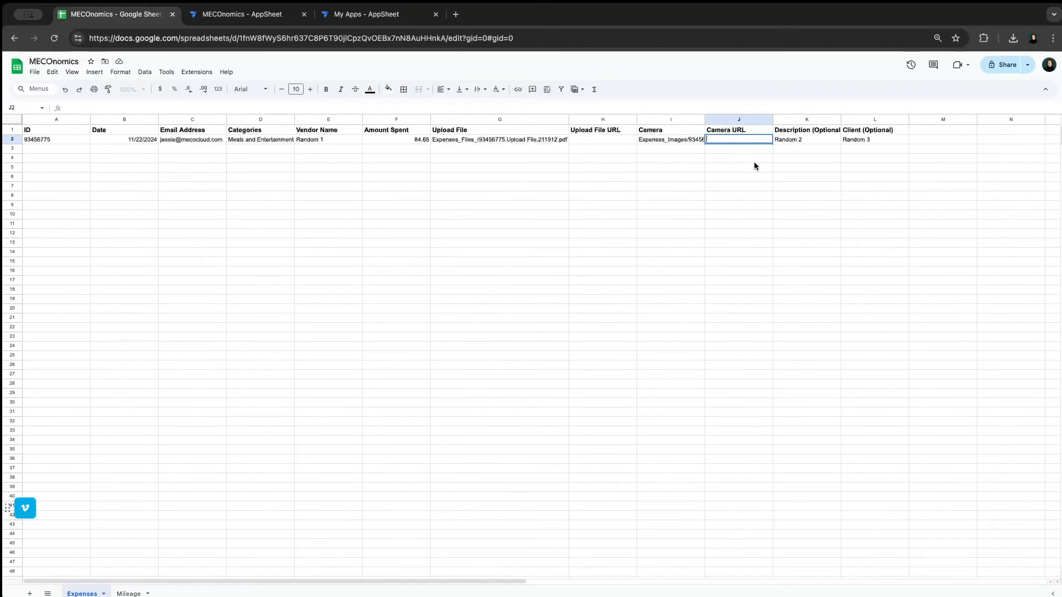
pyautogui.click(754, 161)
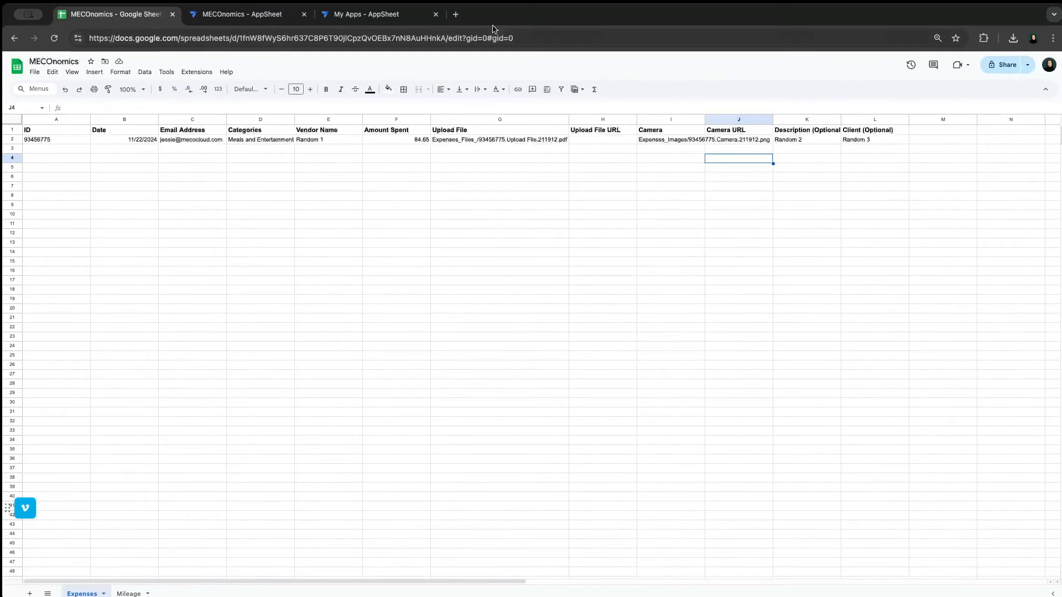
# Open drive.google.com in a new browser tab and view the receipt image stored in My Drive's Expenses_Images folder
pyautogui.click(456, 14)
pyautogui.write('drive.google.com')
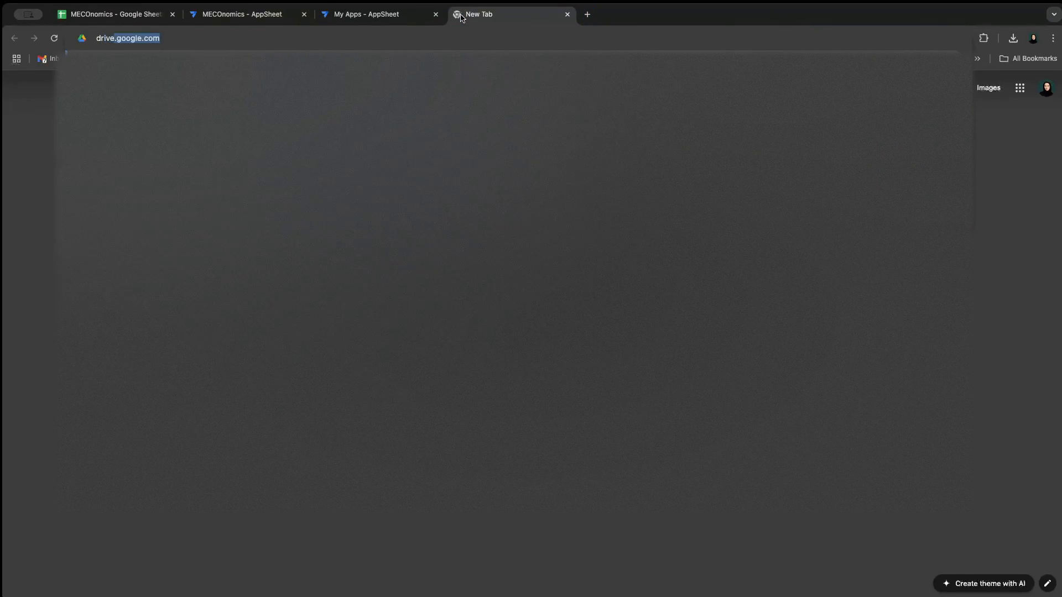
pyautogui.press('Return')
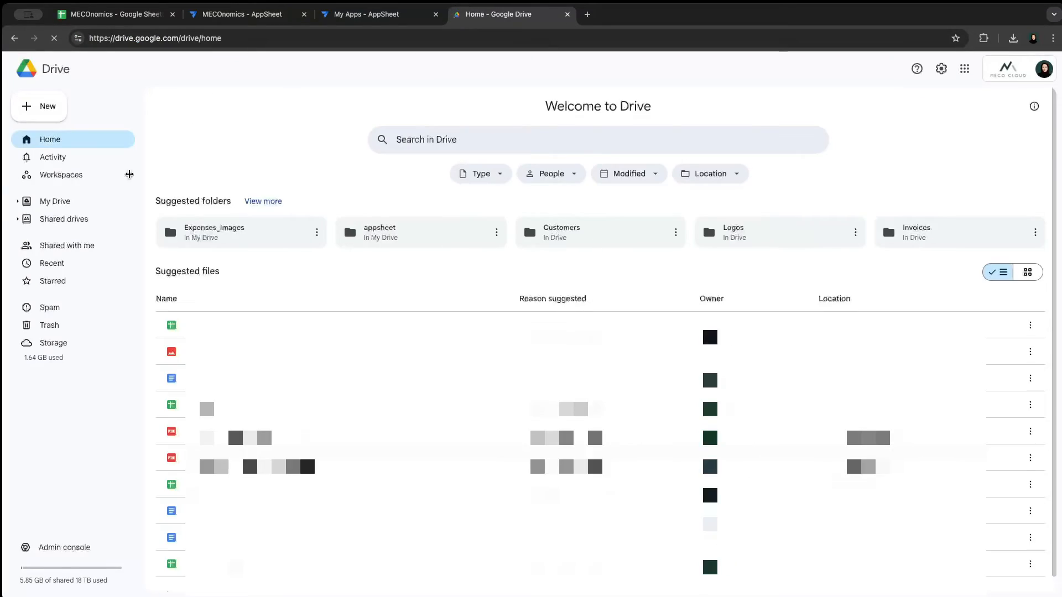
pyautogui.click(71, 203)
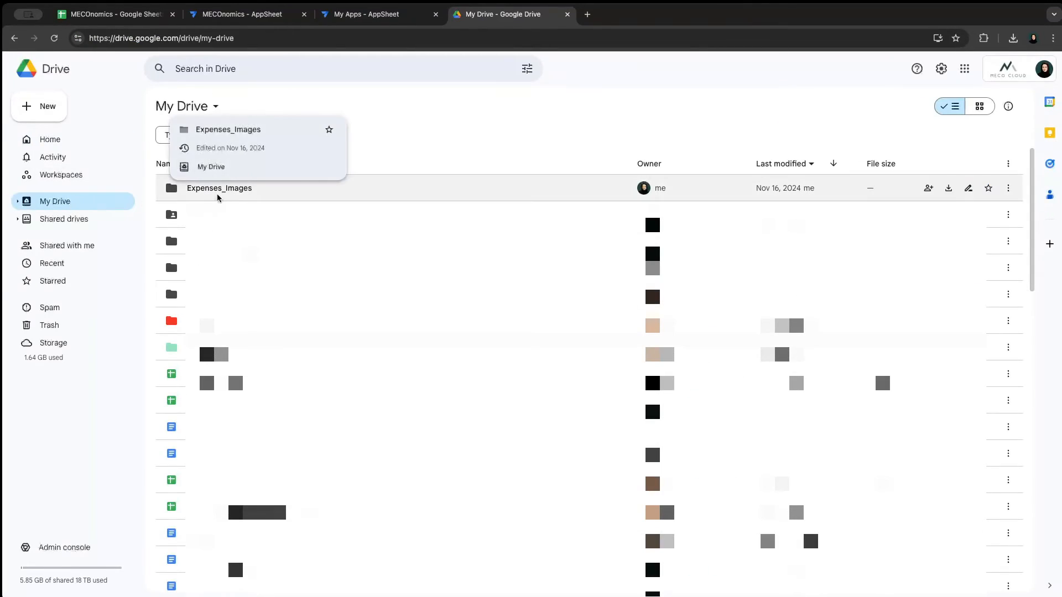
pyautogui.doubleClick(297, 193)
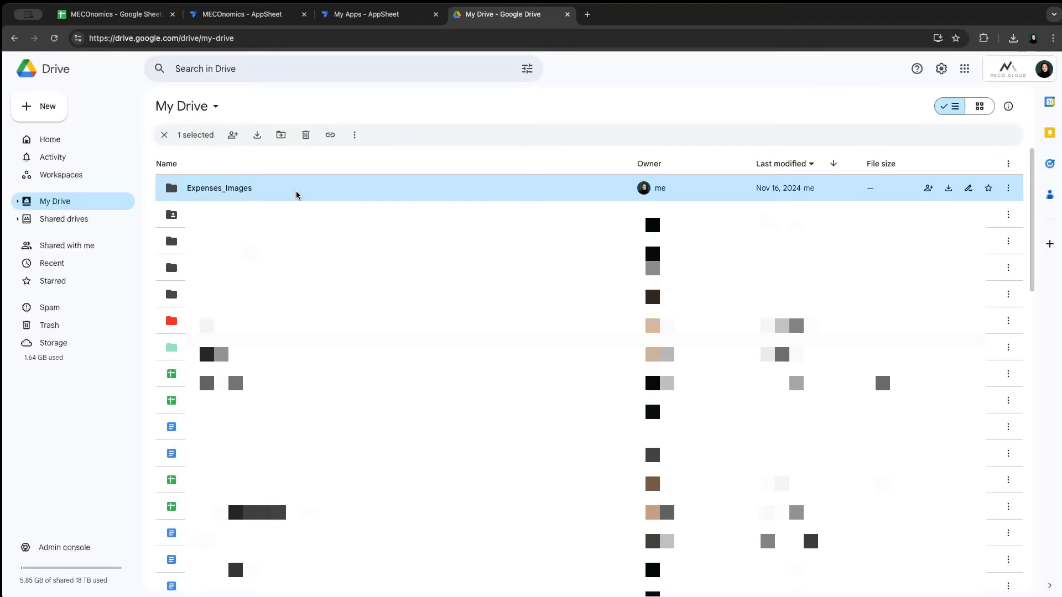
pyautogui.doubleClick(297, 191)
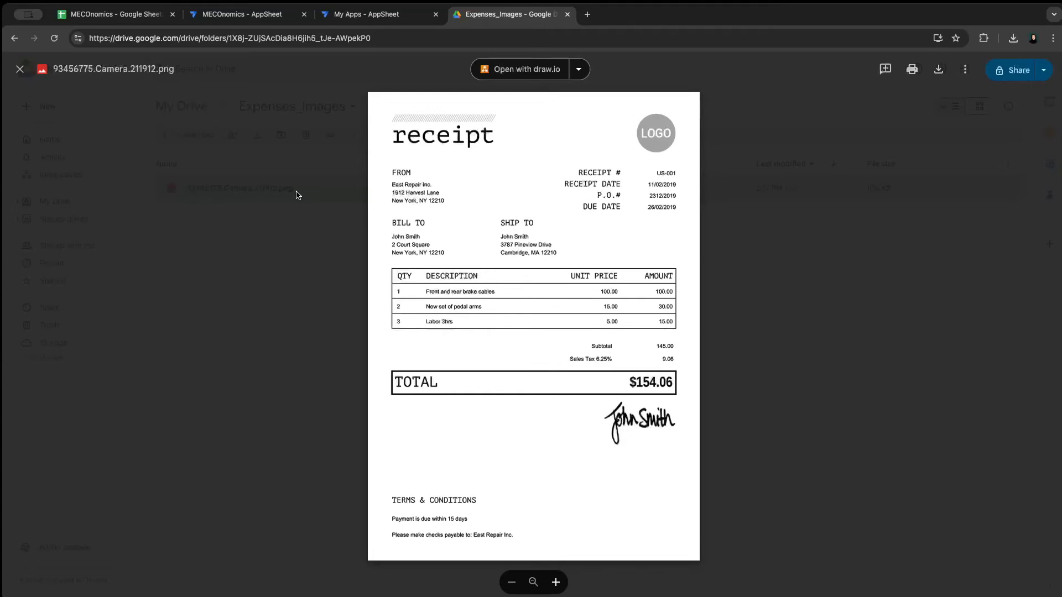
# Return to the MECOnomics spreadsheet, fit the Camera column's width to its contents, and select the Camera URL cell in row 2
pyautogui.click(132, 17)
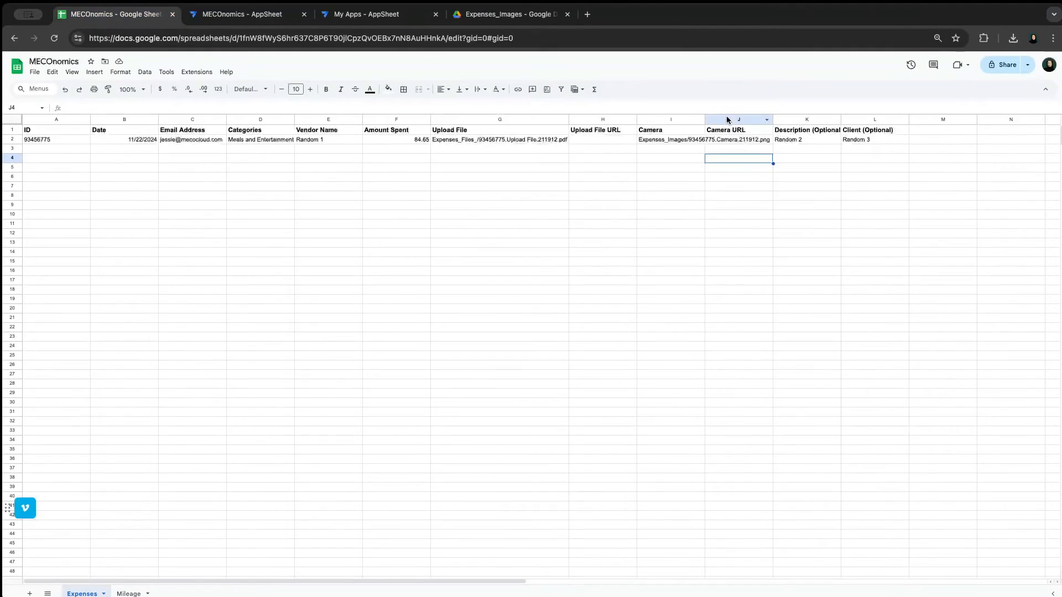
pyautogui.doubleClick(702, 116)
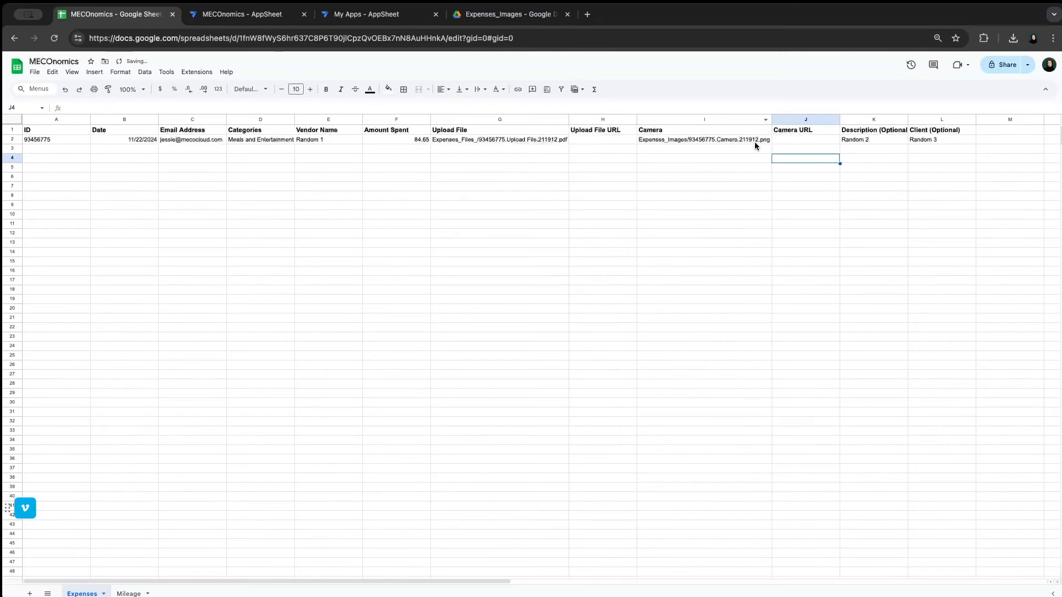
pyautogui.click(798, 139)
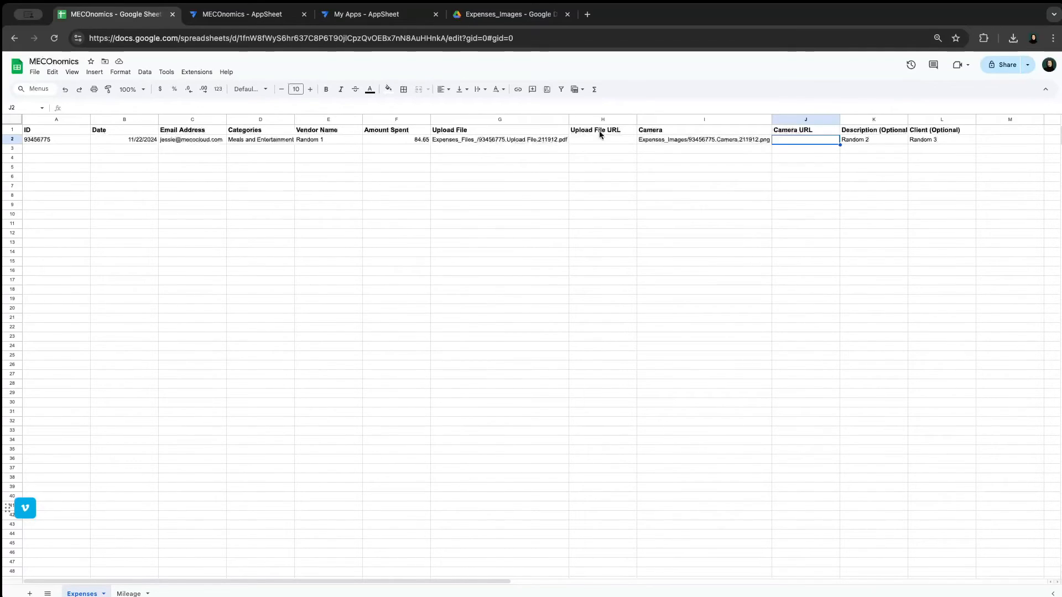
# Switch back to the MECOnomics app in AppSheet and create a new automation bot
pyautogui.click(258, 21)
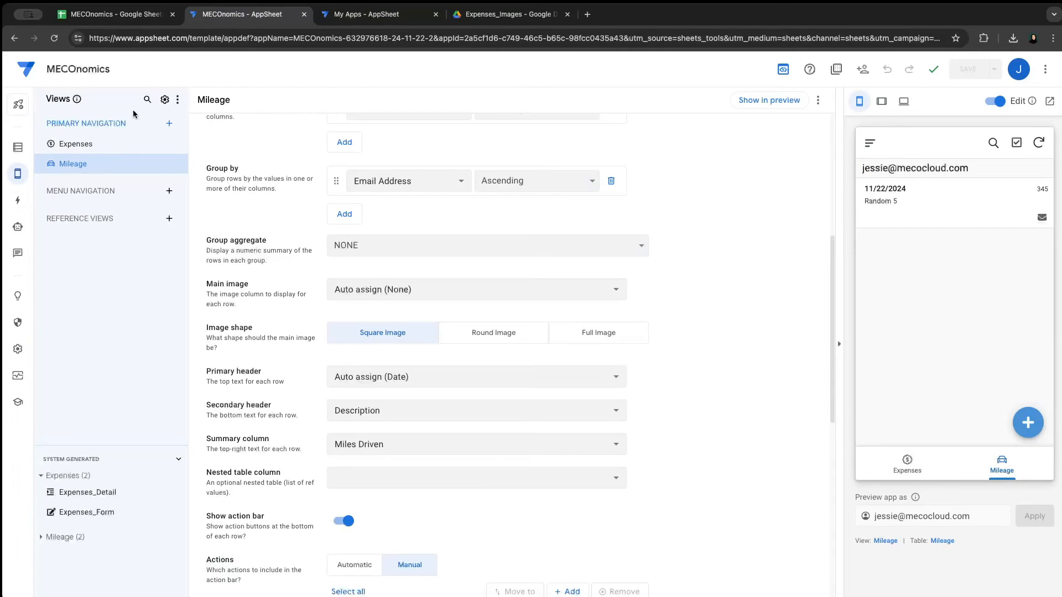
pyautogui.click(18, 229)
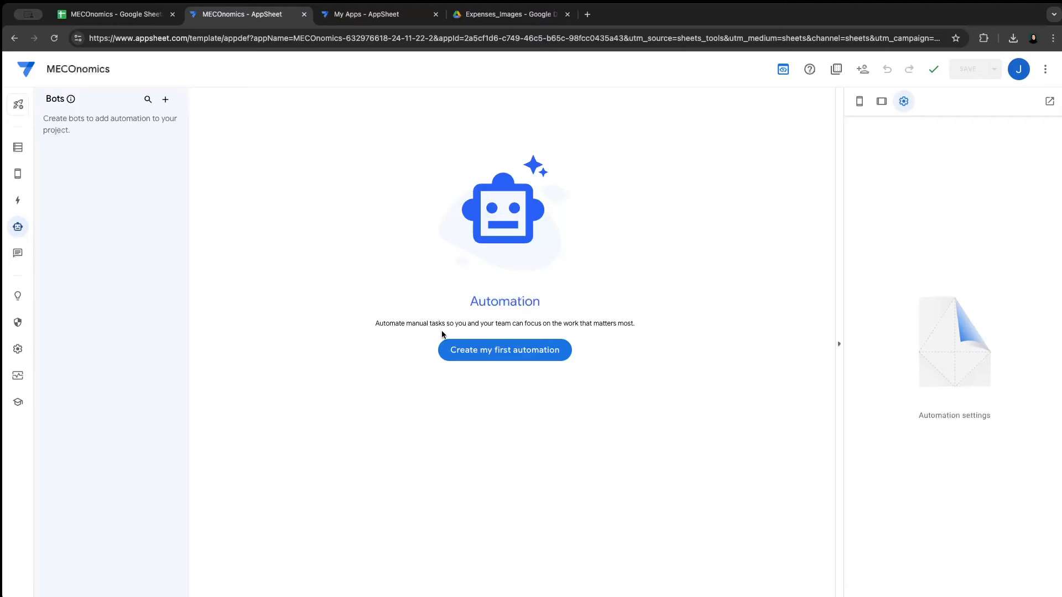
pyautogui.click(465, 348)
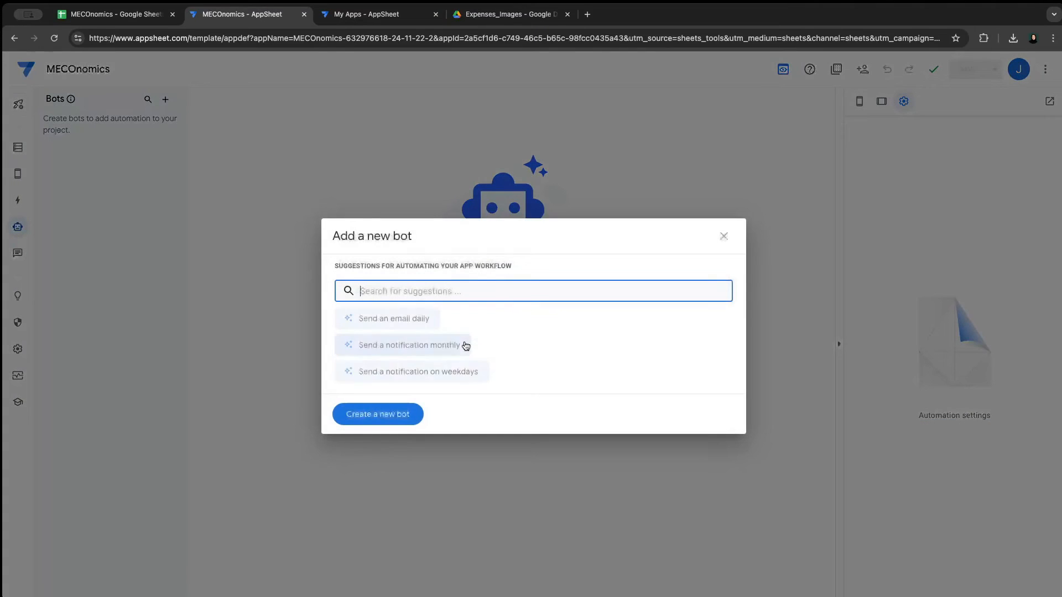
pyautogui.click(402, 413)
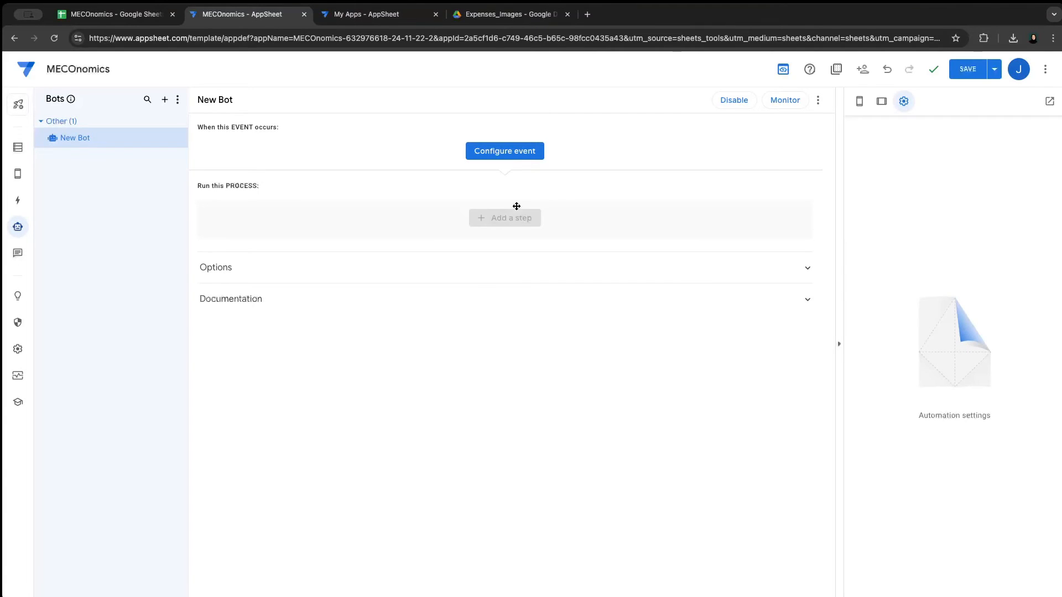
# Create a bot event named URL Update that triggers on adds and updates in the Expenses table, excluding deletes
pyautogui.click(518, 157)
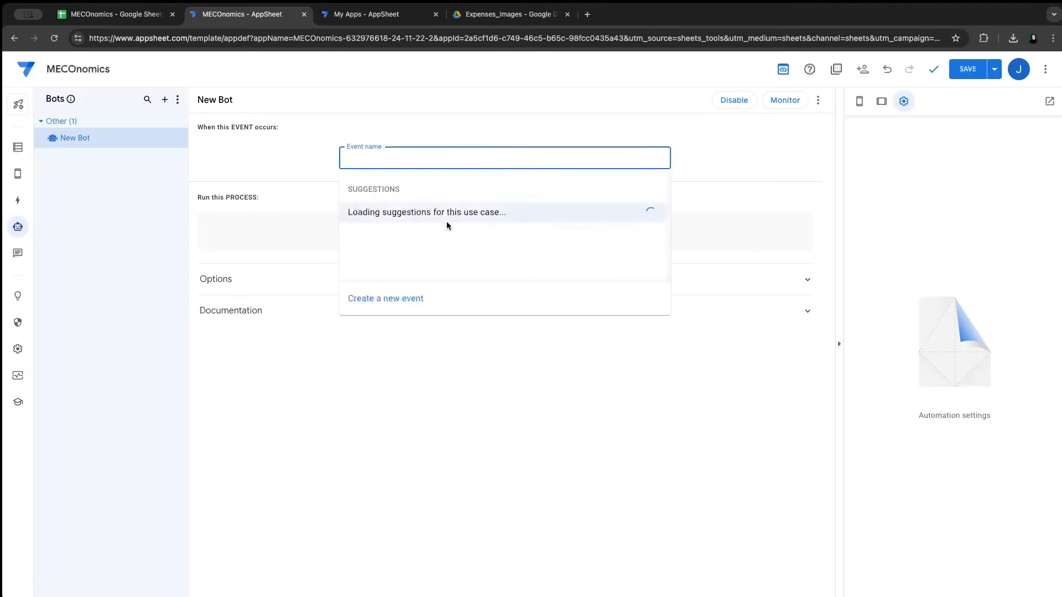
pyautogui.click(400, 307)
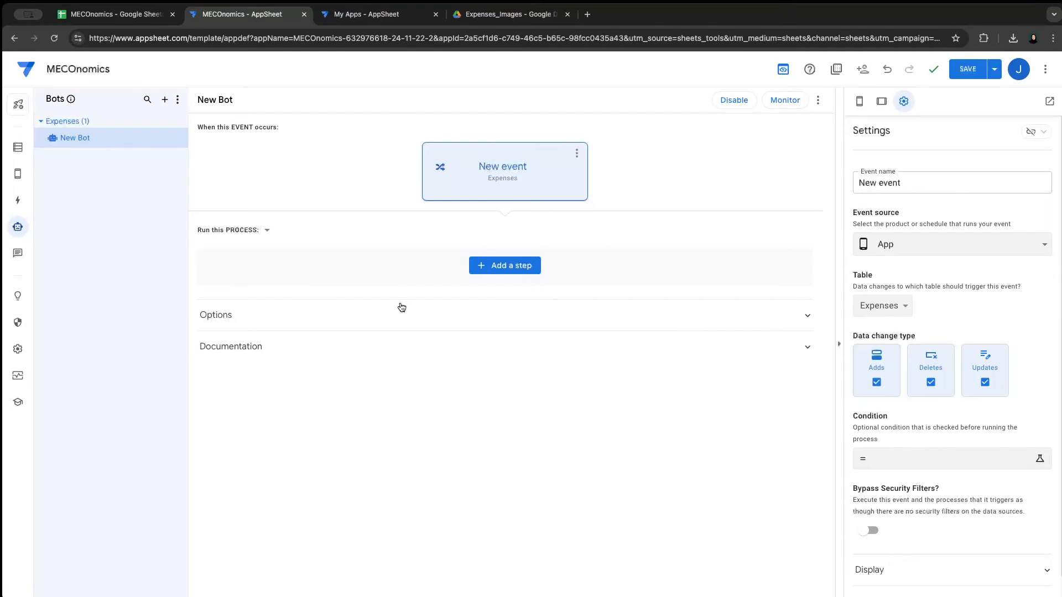
pyautogui.click(920, 184)
pyautogui.moveTo(921, 184); pyautogui.dragTo(869, 185)
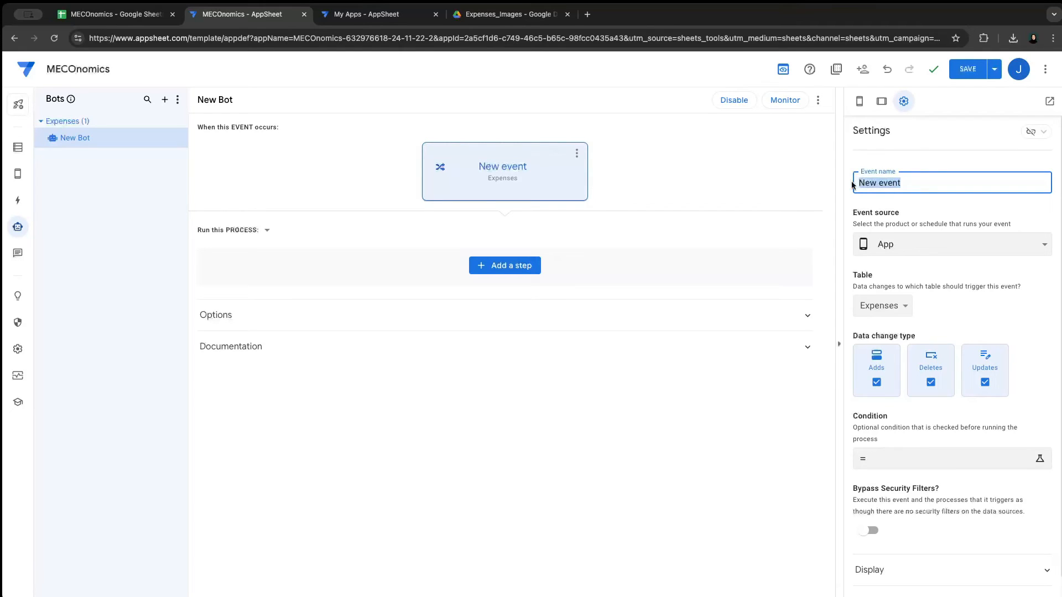
pyautogui.write('URL Update')
pyautogui.click(932, 383)
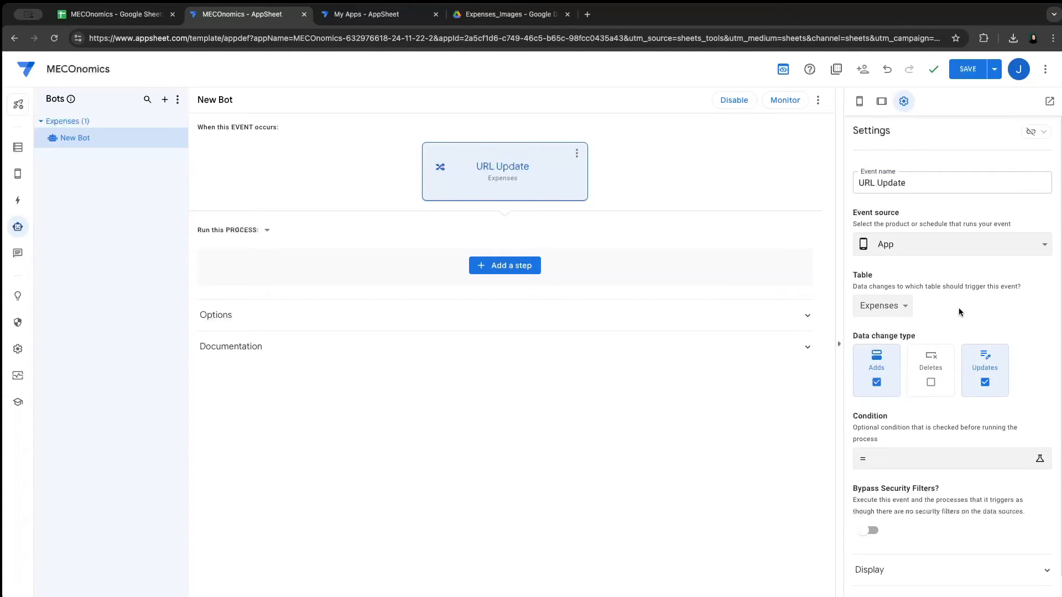
# Add a new step to the bot's process and make it run a data action
pyautogui.click(519, 269)
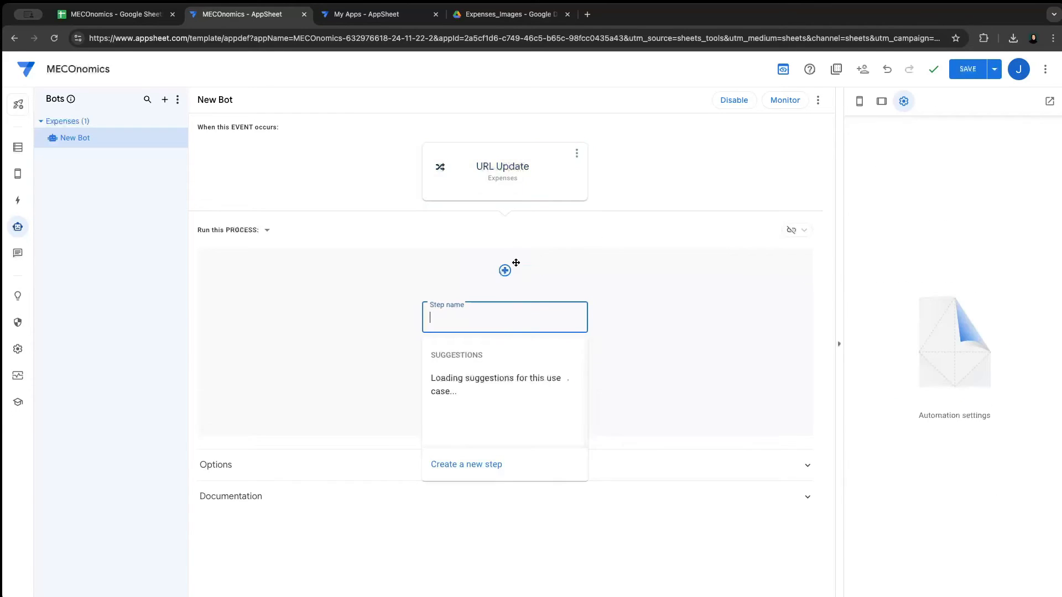
pyautogui.click(492, 466)
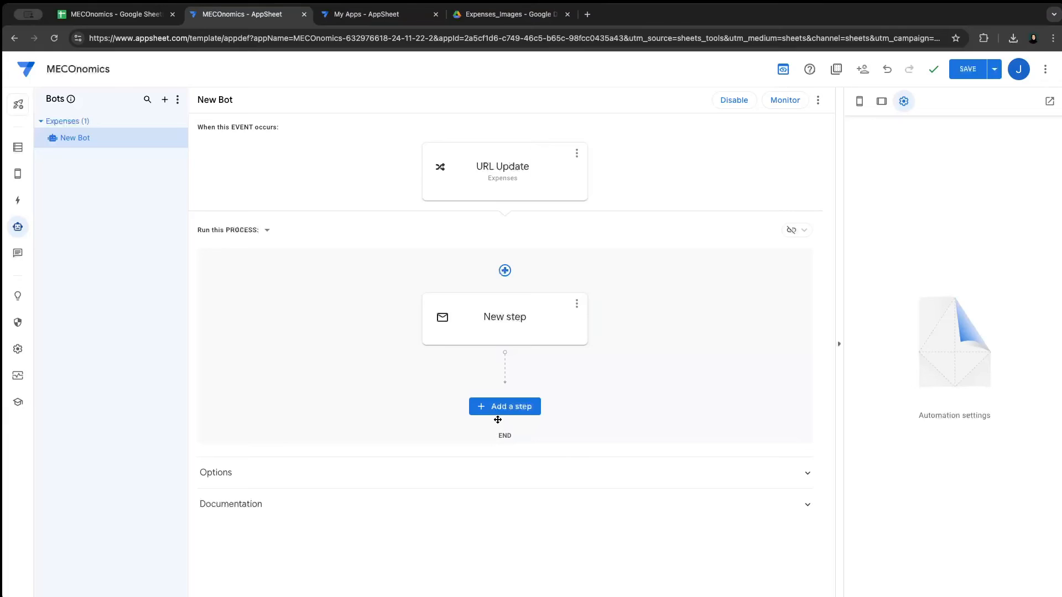
pyautogui.click(497, 326)
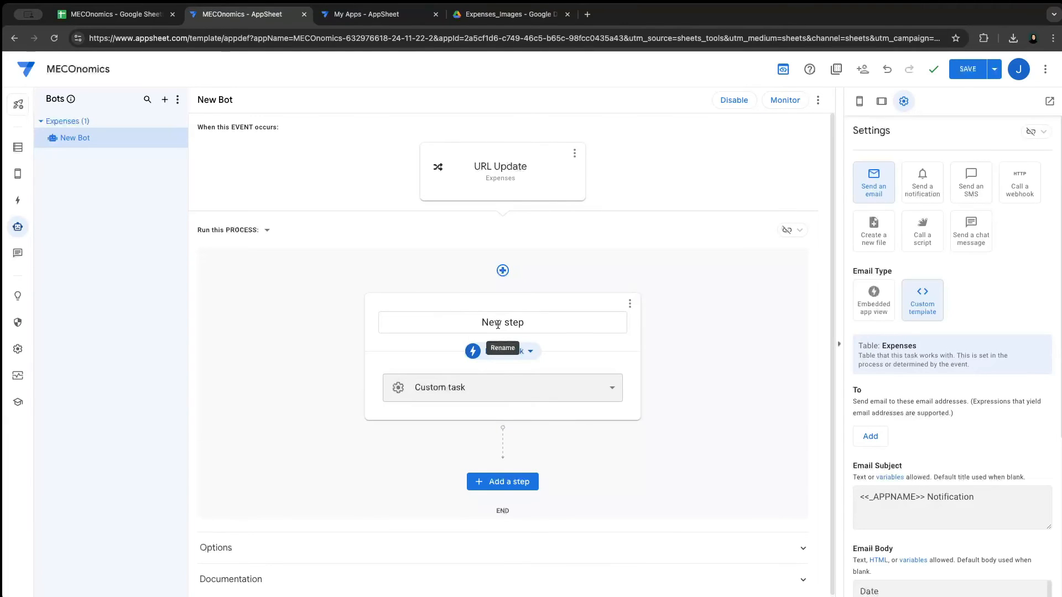
pyautogui.click(530, 353)
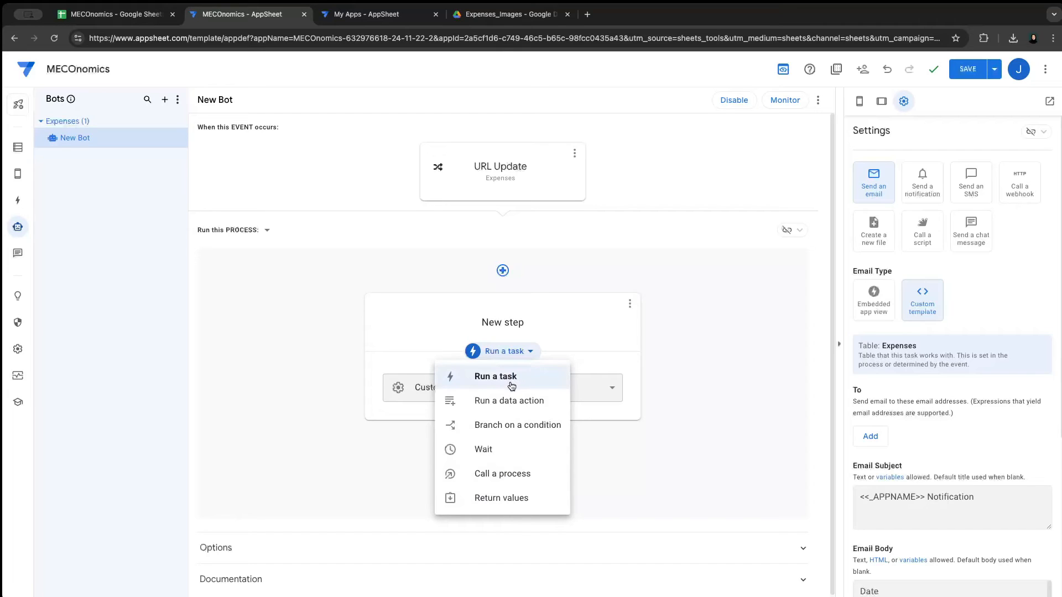
pyautogui.click(506, 402)
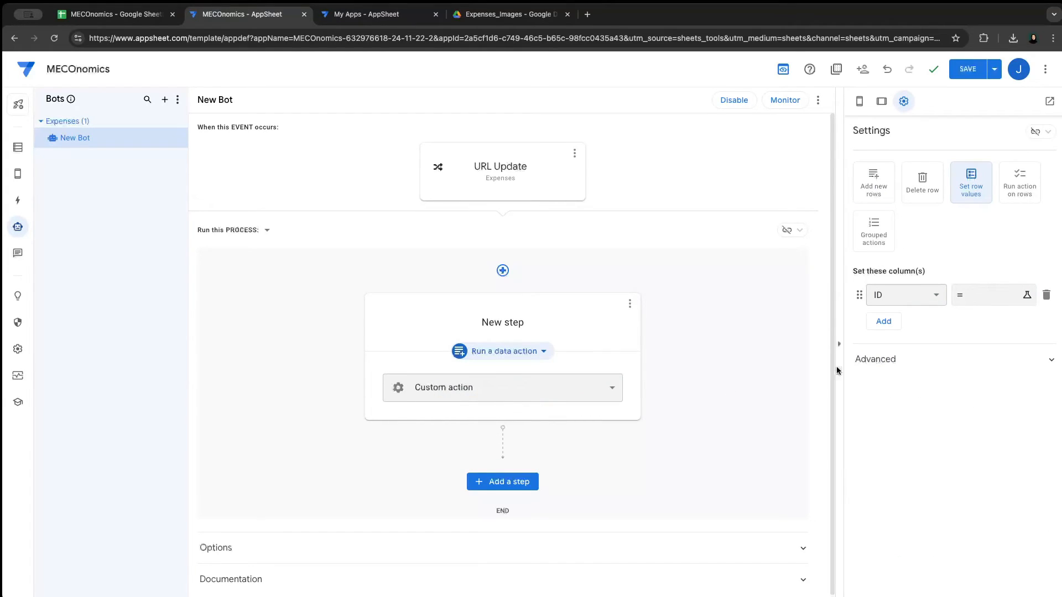
# Set the Upload File URL column to a Concatenate expression building the gettablefileurl link from app MECOnomics-632976618, table EXPENSES and [Upload File]
pyautogui.click(931, 301)
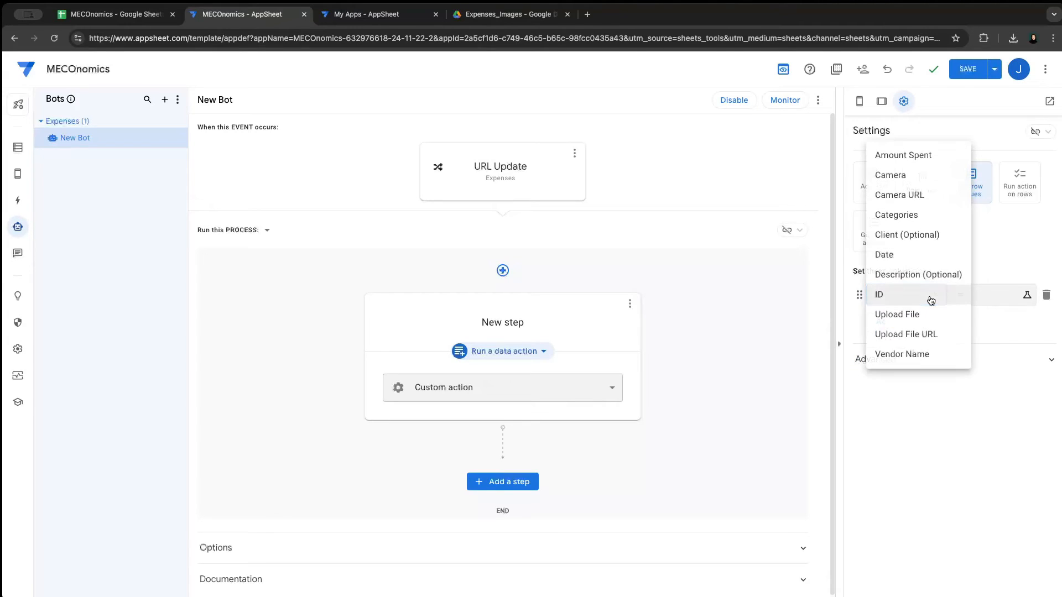
pyautogui.click(929, 334)
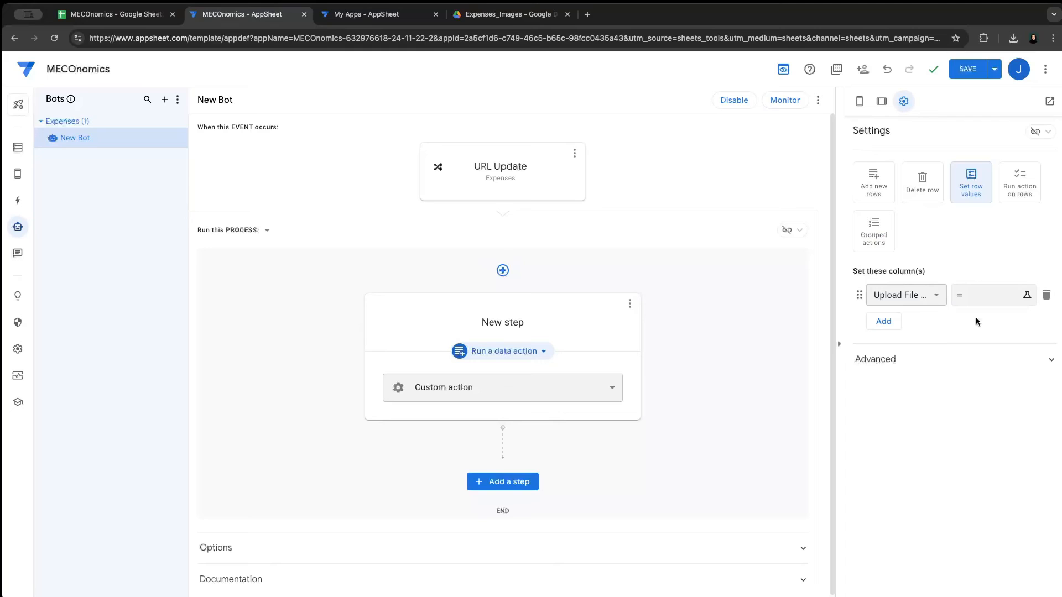
pyautogui.click(996, 299)
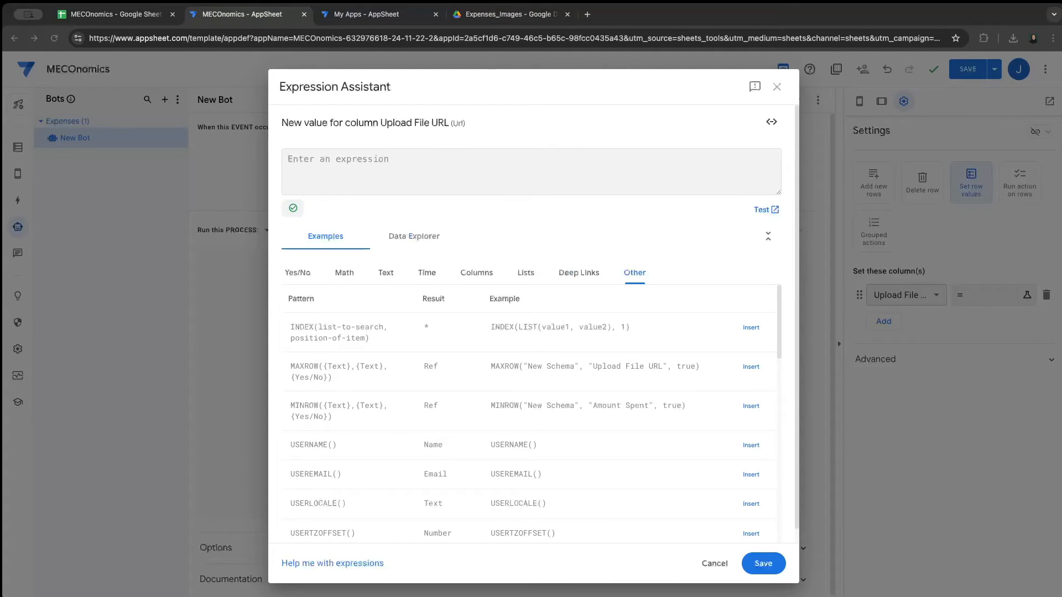
pyautogui.click(509, 161)
pyautogui.write("Concatenate('https://www.appsheet.com/Template/gettablefileurl?', 'appname=',encodeurl('MECOnomics-632976618'), '&tableName=',encodeurl('EXPENSES'), '&filename=',encodeurl([Upload File]) )")
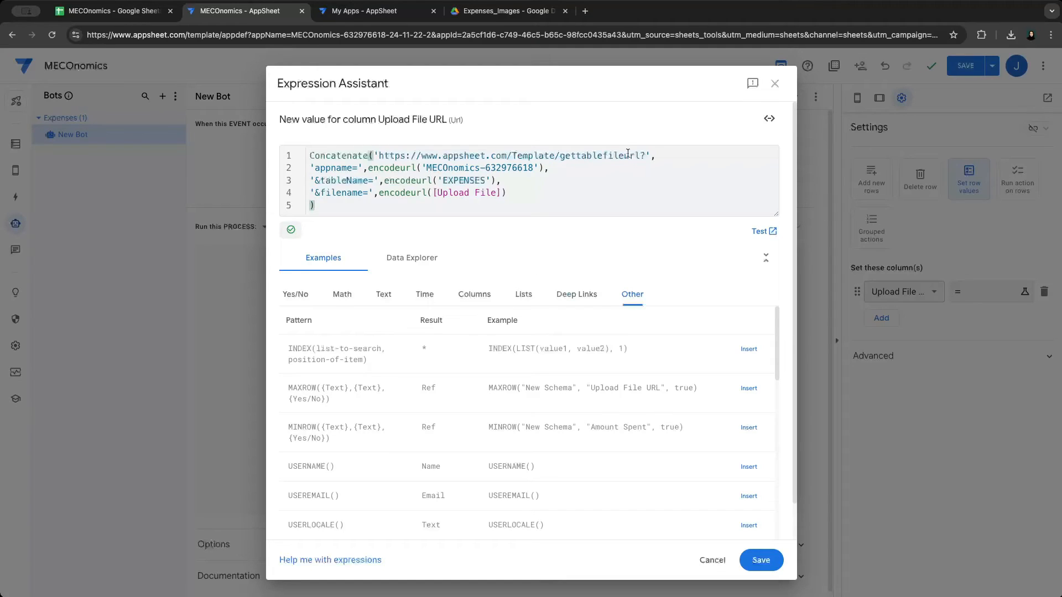
# Check the expression's base URL, app name against the page address, table name and file column, and save the expression
pyautogui.moveTo(642, 155); pyautogui.dragTo(378, 155)
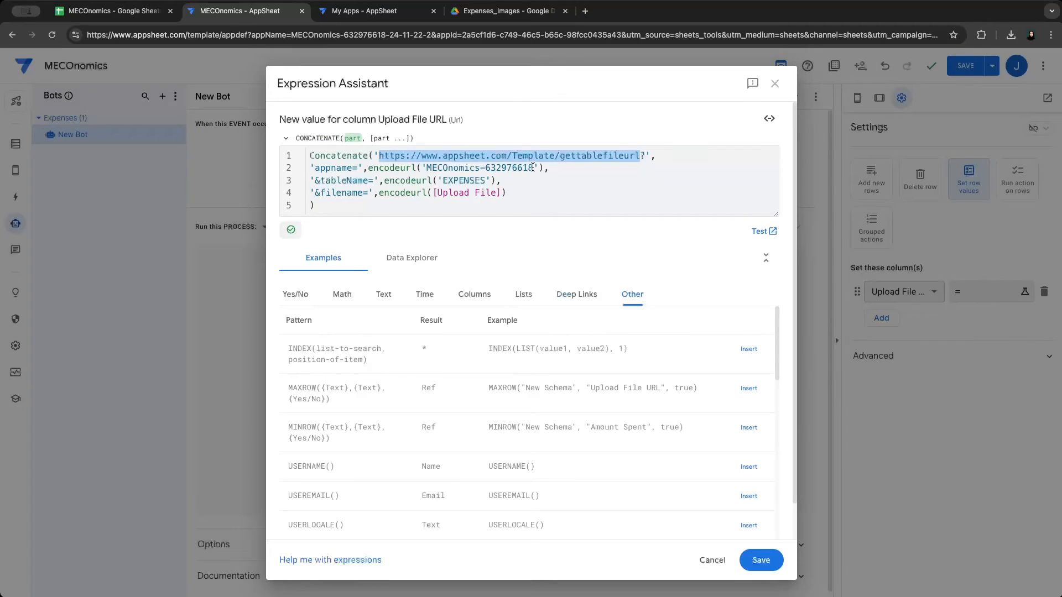
pyautogui.moveTo(533, 167); pyautogui.dragTo(427, 167)
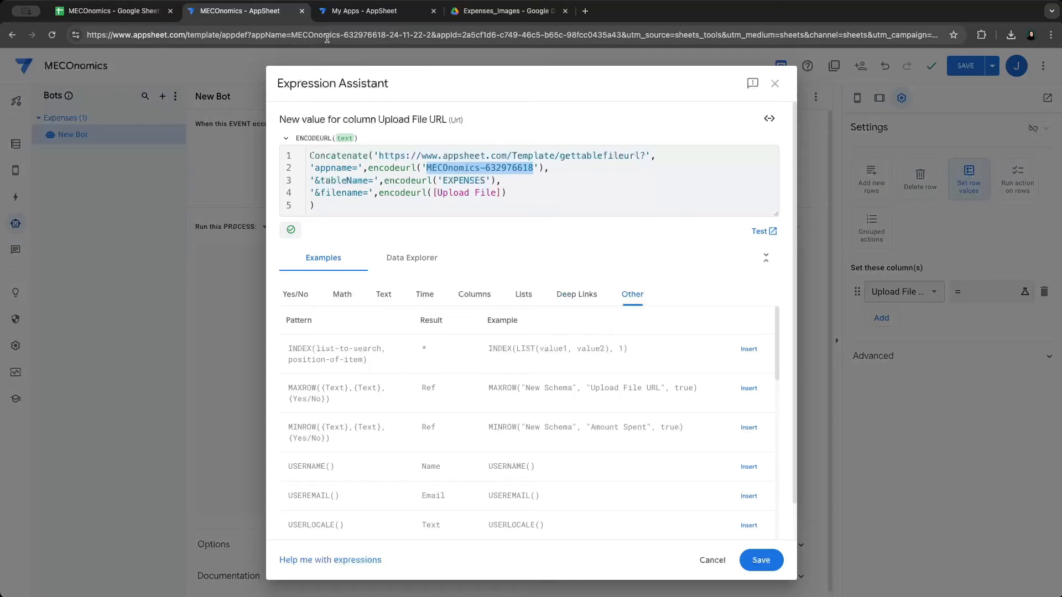
pyautogui.click(268, 34)
pyautogui.click(292, 34)
pyautogui.moveTo(291, 34); pyautogui.dragTo(388, 34)
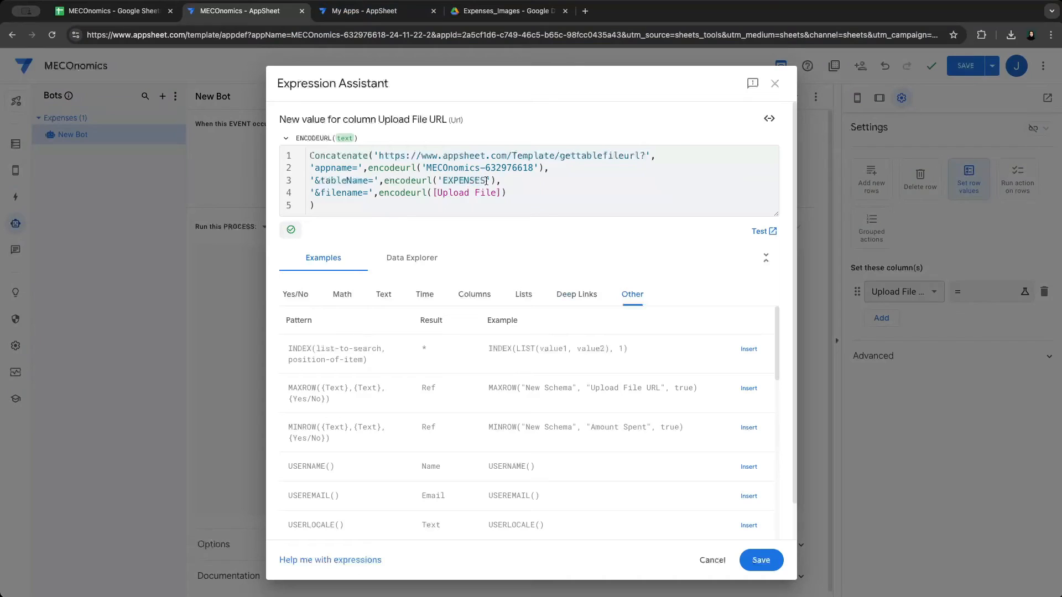
pyautogui.moveTo(485, 180); pyautogui.dragTo(441, 180)
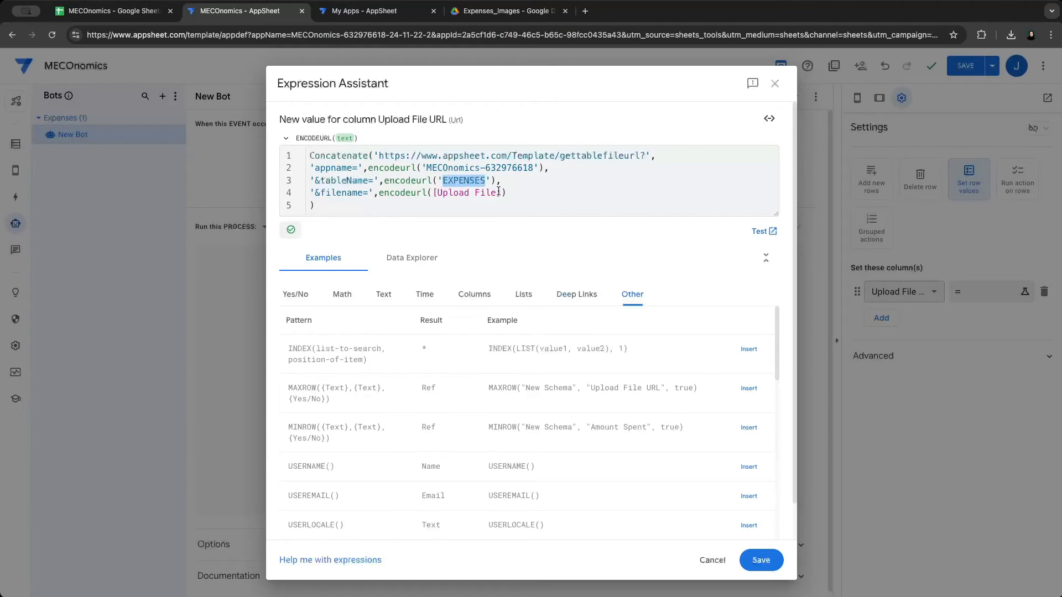
pyautogui.click(501, 192)
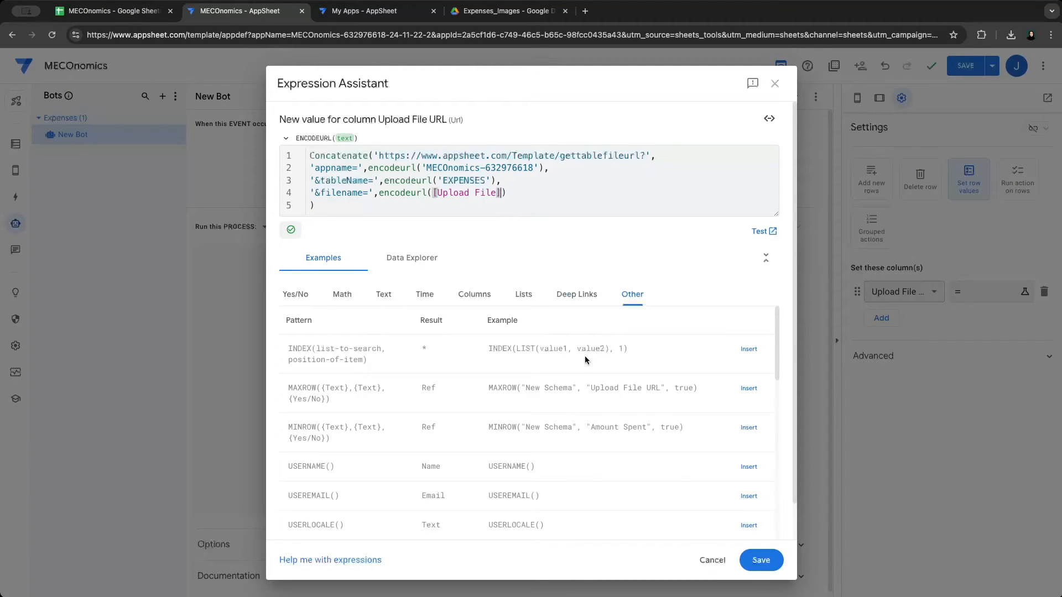
pyautogui.click(759, 560)
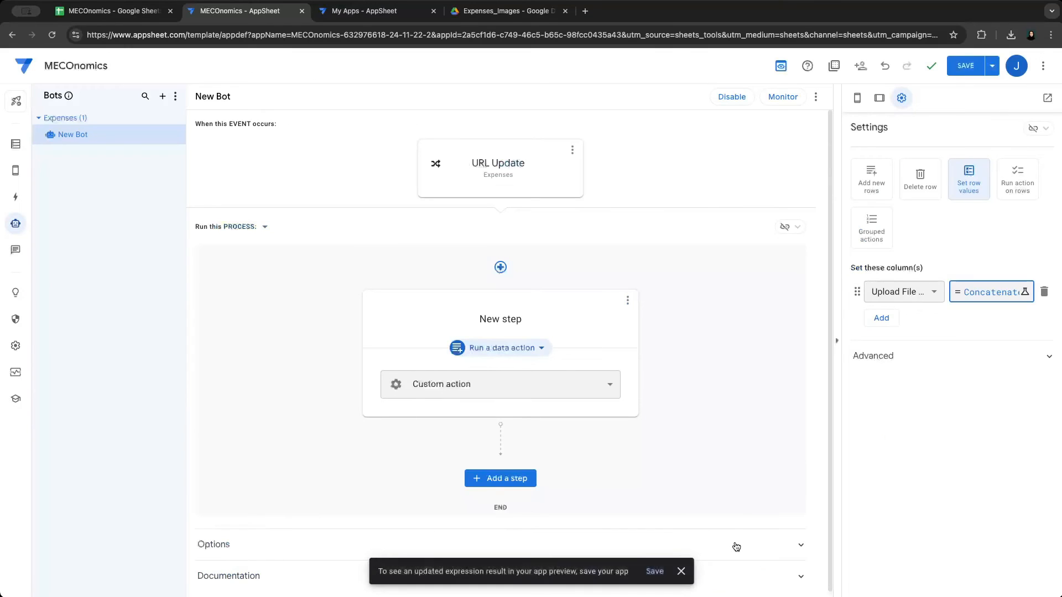
# Add Camera URL to the columns being set, using the same Concatenate expression with [Camera] as the filename, and save the app
pyautogui.click(887, 318)
pyautogui.click(921, 321)
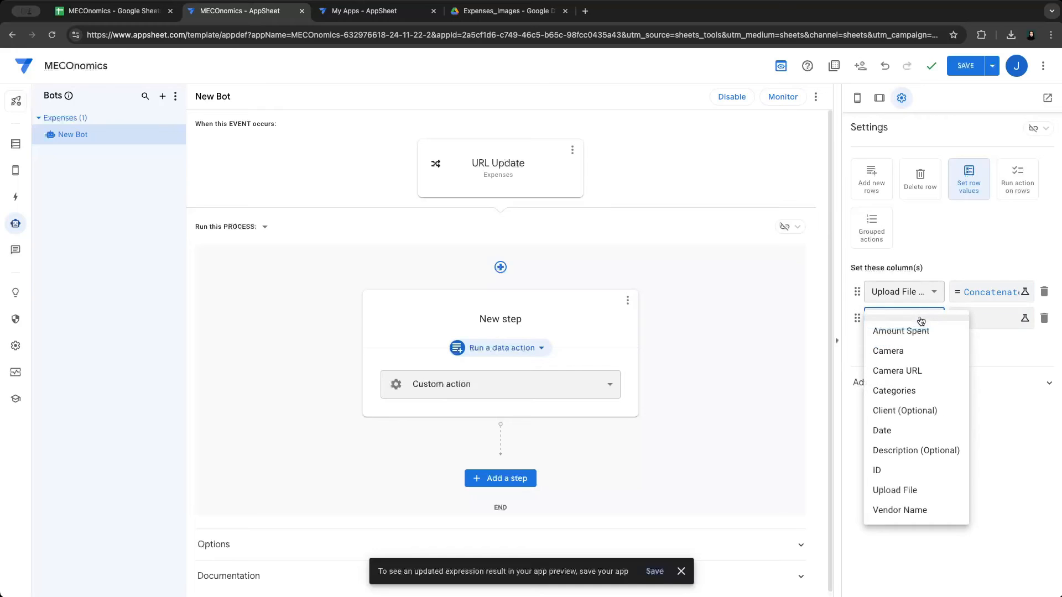
pyautogui.click(918, 374)
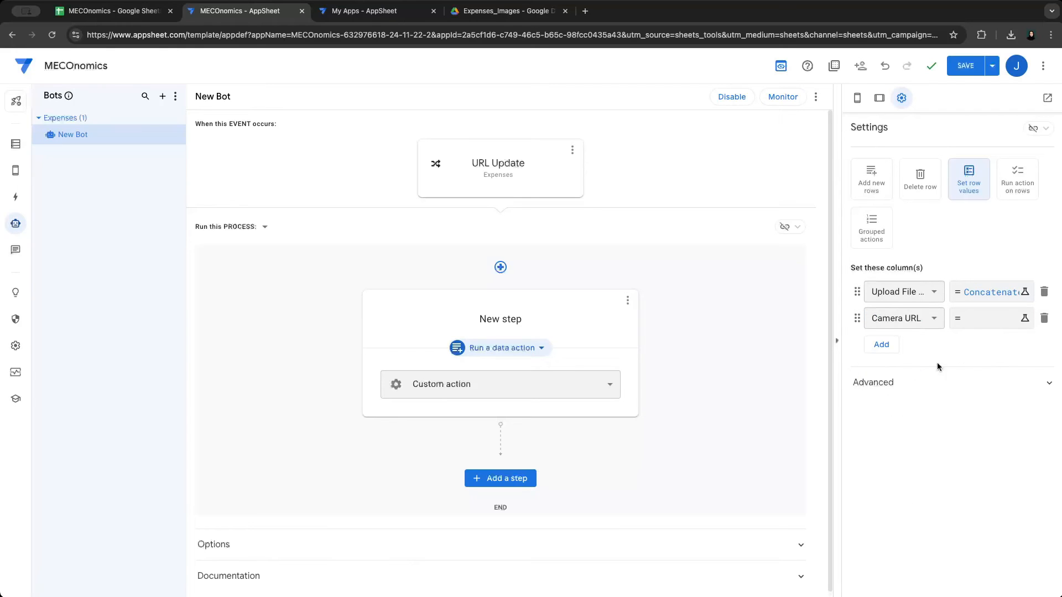
pyautogui.click(978, 320)
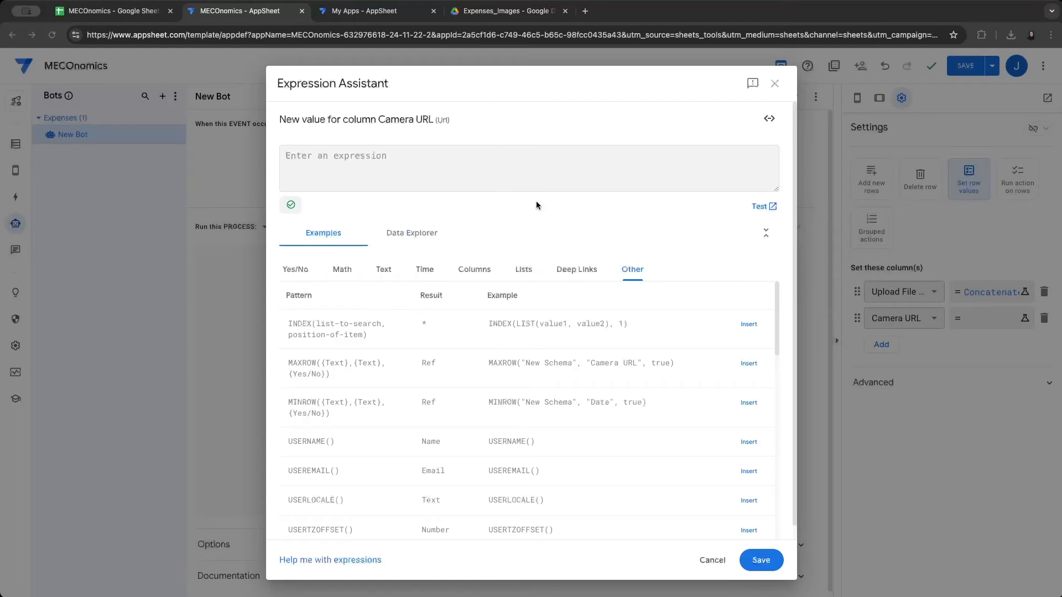
pyautogui.click(435, 152)
pyautogui.write("Concatenate('https://www.appsheet.com/Template/gettablefileurl?', 'appname=',encodeurl('MECOnomics-632976618'), '&tableName=',encodeurl('EXPENSES'), '&filename=',encodeurl([Camera]) )")
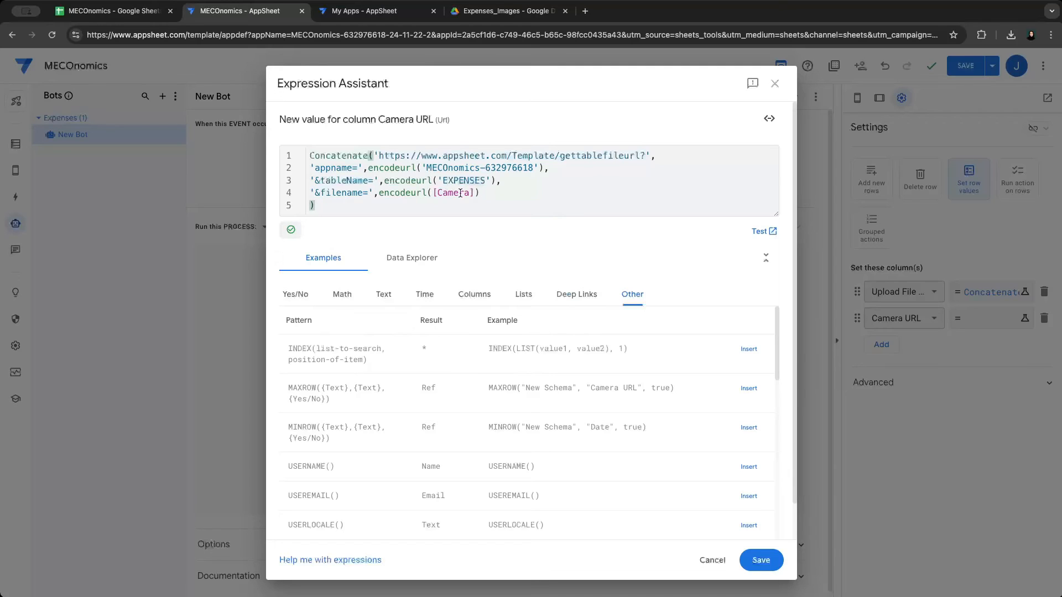
pyautogui.click(760, 560)
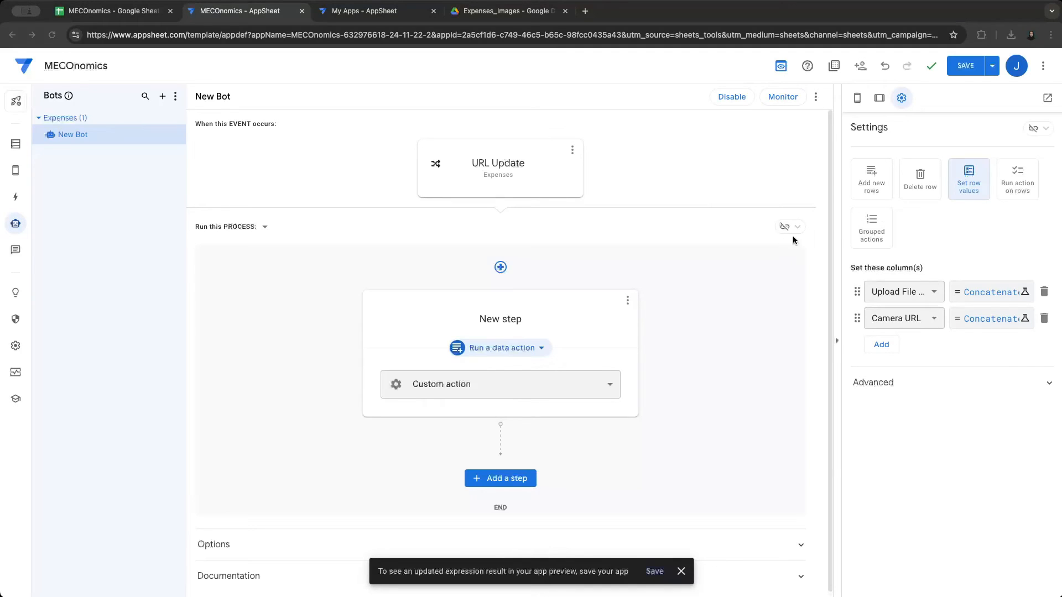
pyautogui.click(959, 76)
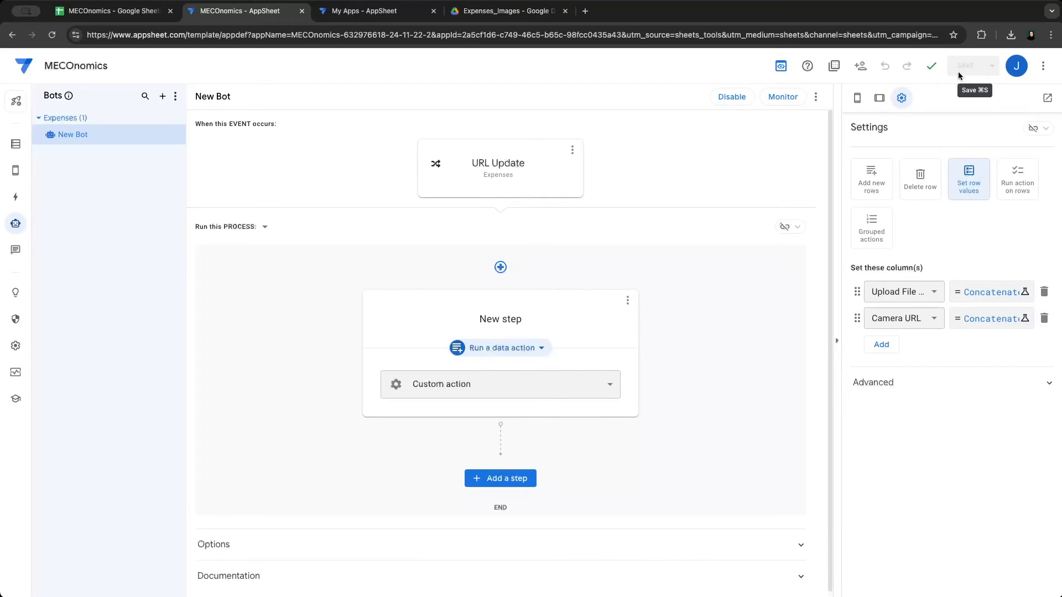
# Start a new expense in the app preview dated 11/07/2024 with category Meals and Entertainment, vendor Random 7 and amount 45.32
pyautogui.click(16, 144)
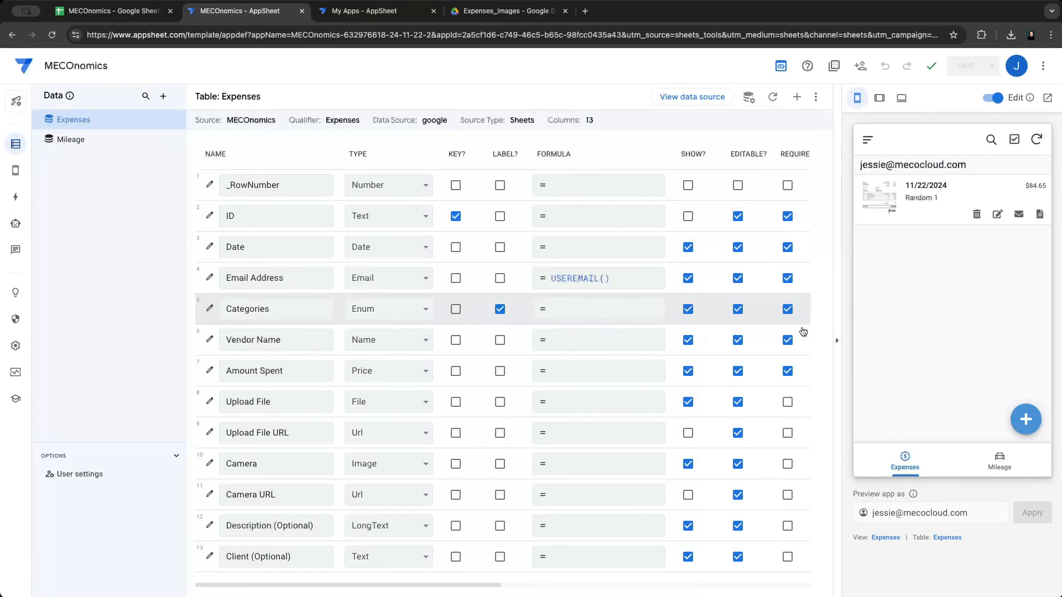
pyautogui.click(1035, 428)
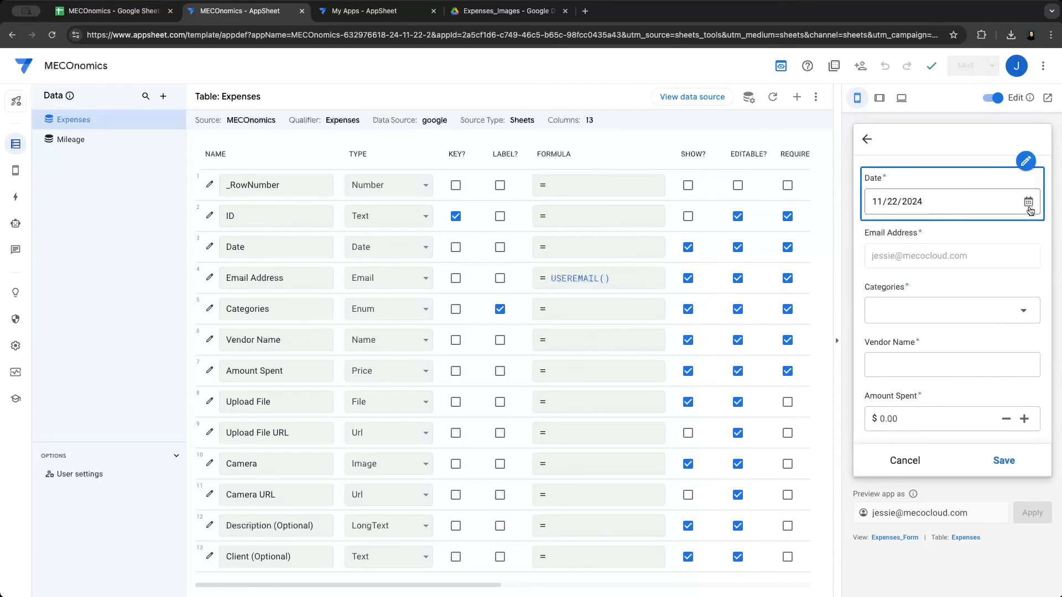
pyautogui.click(947, 308)
pyautogui.click(920, 223)
pyautogui.click(951, 365)
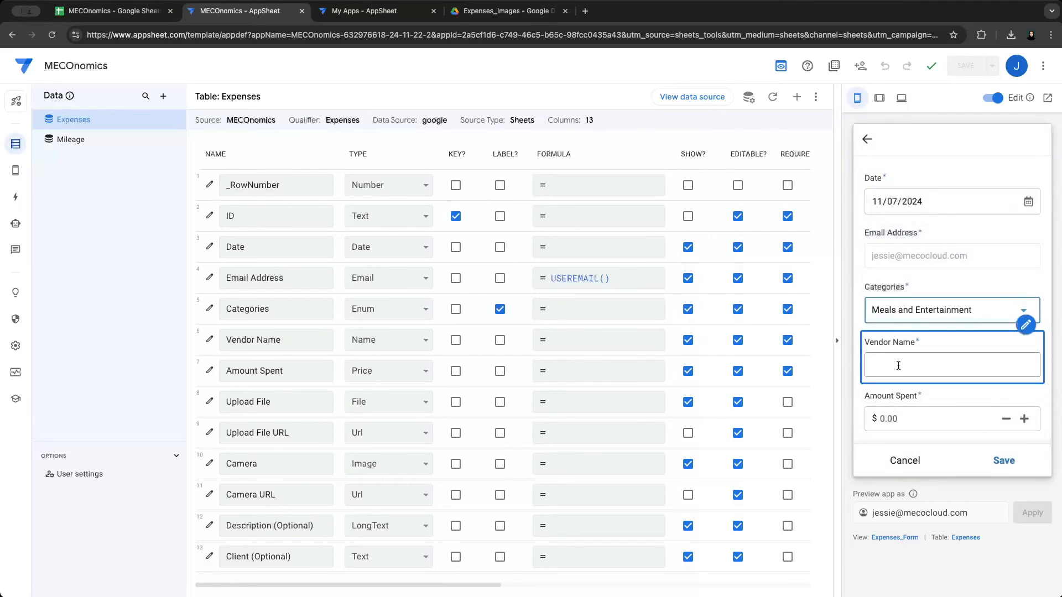
pyautogui.write('Random ')
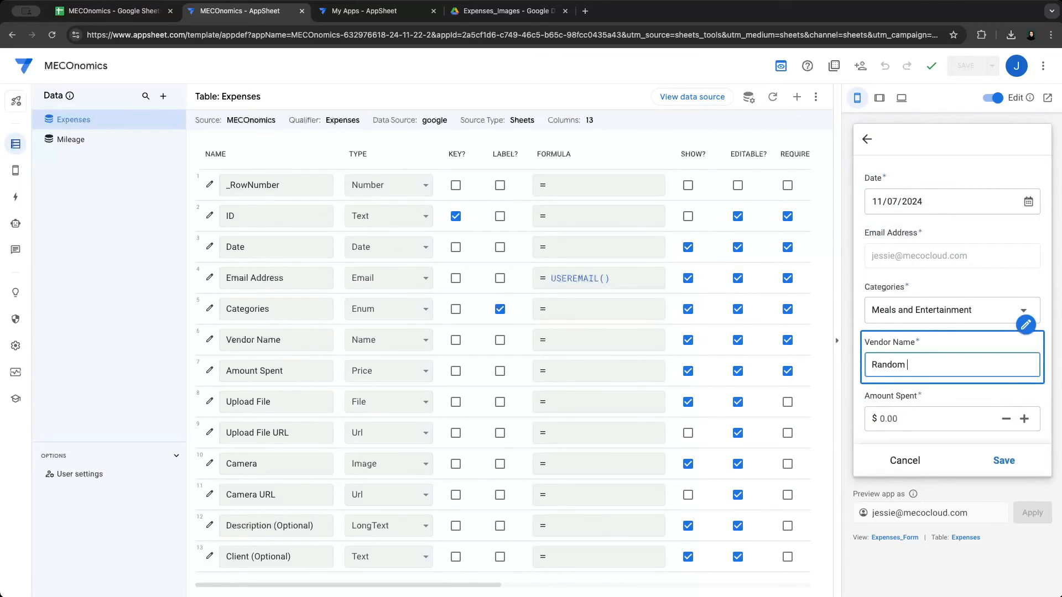
pyautogui.write('7')
pyautogui.press('Tab')
pyautogui.write('4')
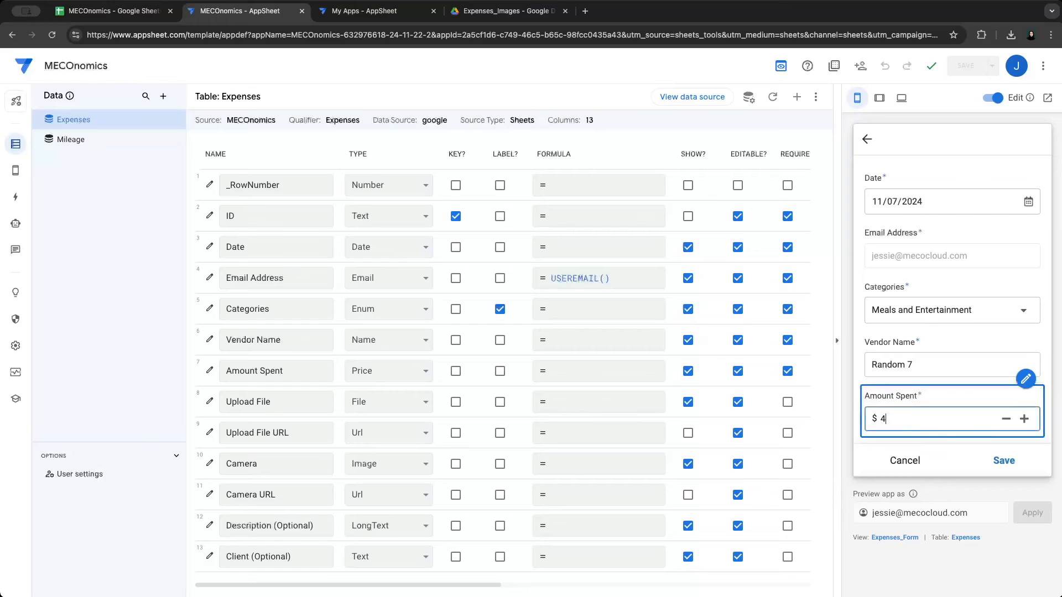
pyautogui.write('5.32')
# Attach PDF Invoice Example.pdf as the expense's upload file and an invoice image from Downloads as its Camera picture
pyautogui.scroll(-2, 918, 395)
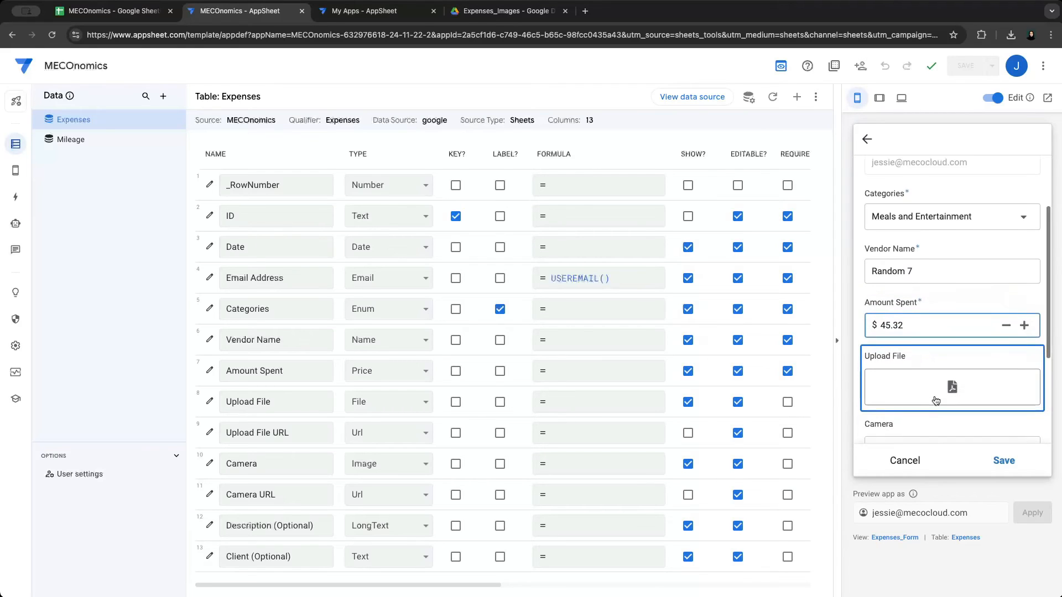
pyautogui.click(952, 384)
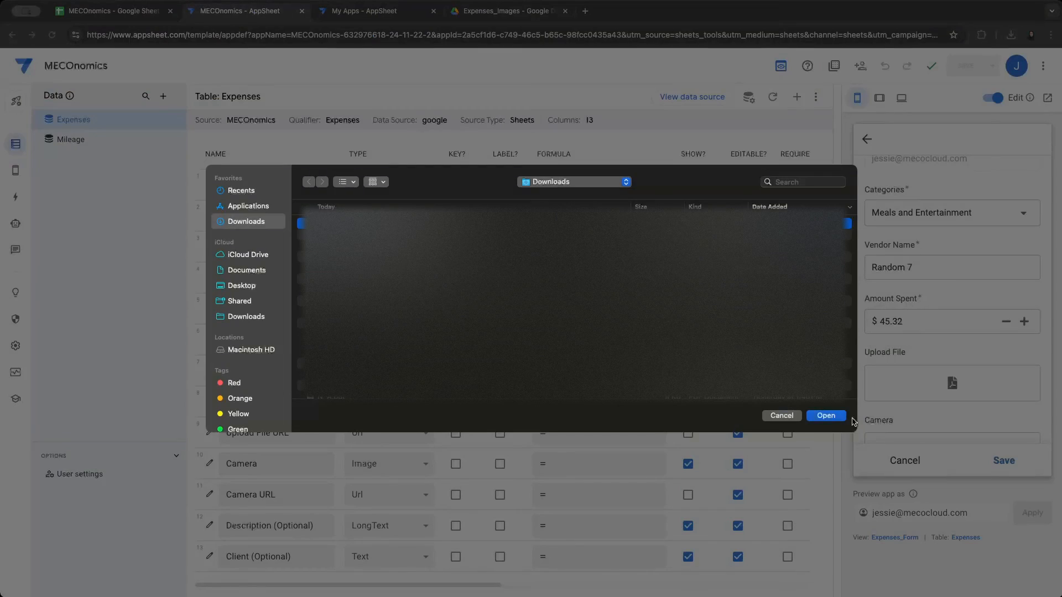
pyautogui.click(826, 415)
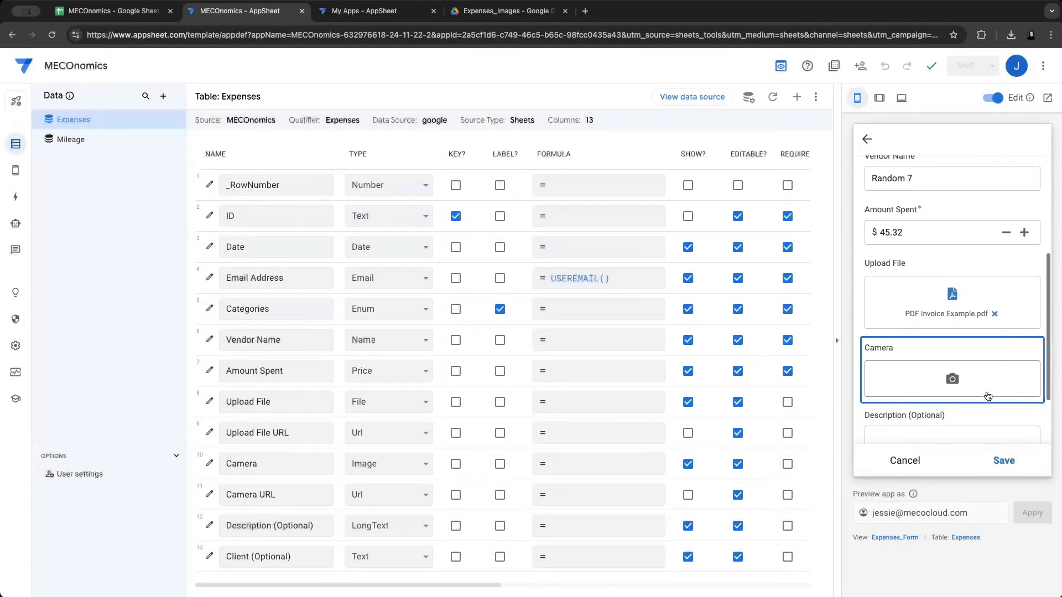
pyautogui.click(988, 382)
pyautogui.click(580, 234)
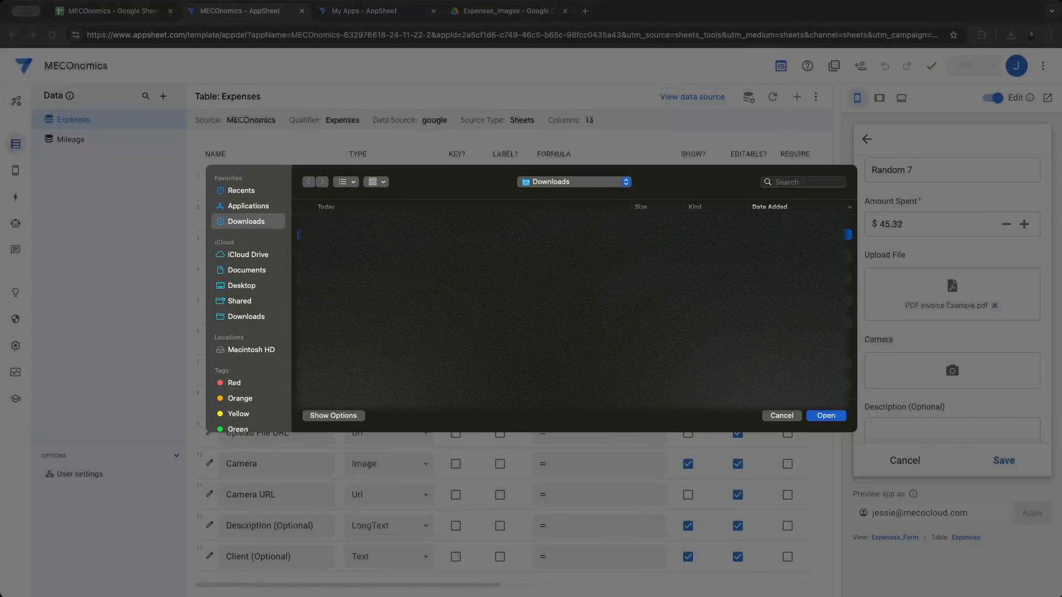
pyautogui.click(825, 415)
# Enter Random 8 as the description and Random 9 as the client, and save the expense
pyautogui.scroll(-2, 951, 400)
pyautogui.scroll(-3, 951, 399)
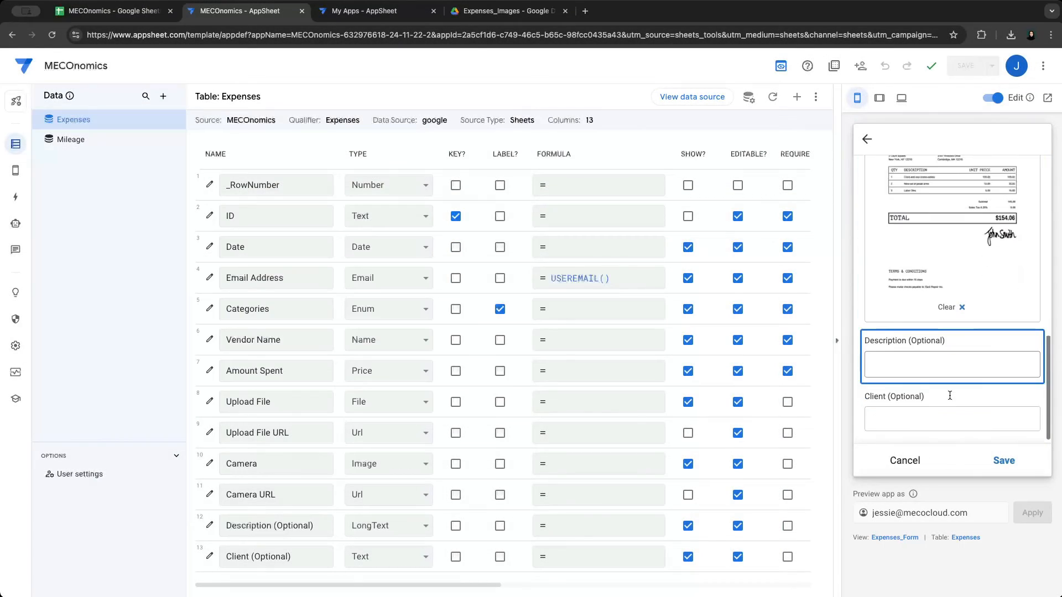
pyautogui.click(941, 360)
pyautogui.write('Random 8')
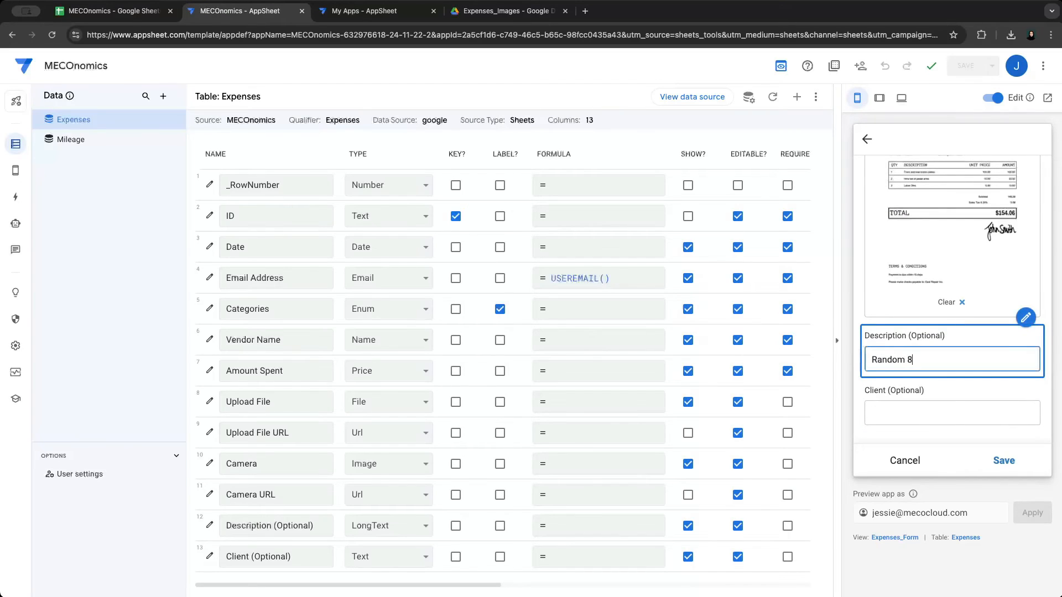
pyautogui.click(891, 412)
pyautogui.write('Random 9')
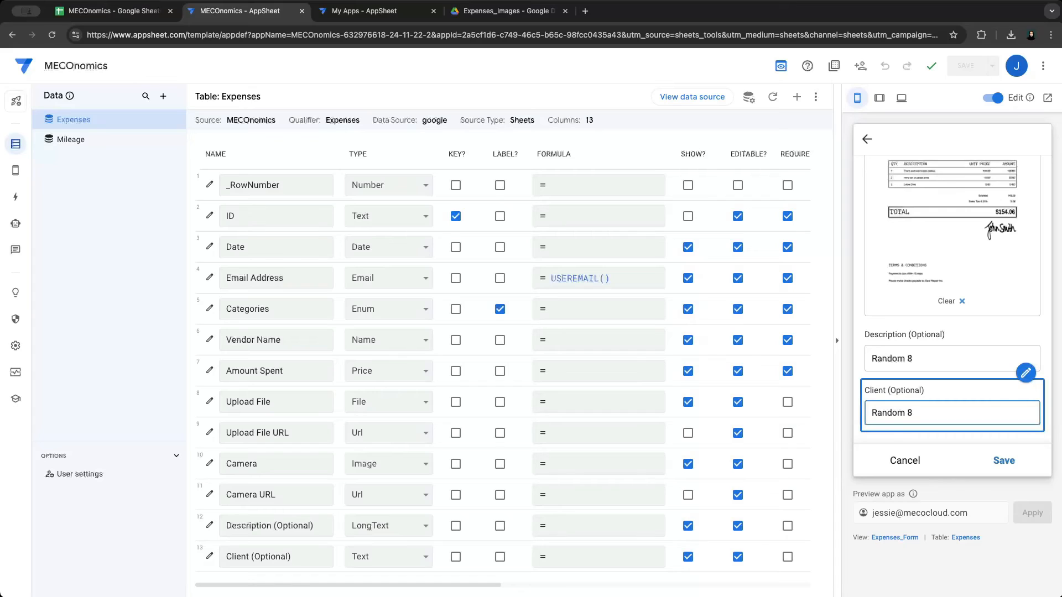
pyautogui.click(1004, 460)
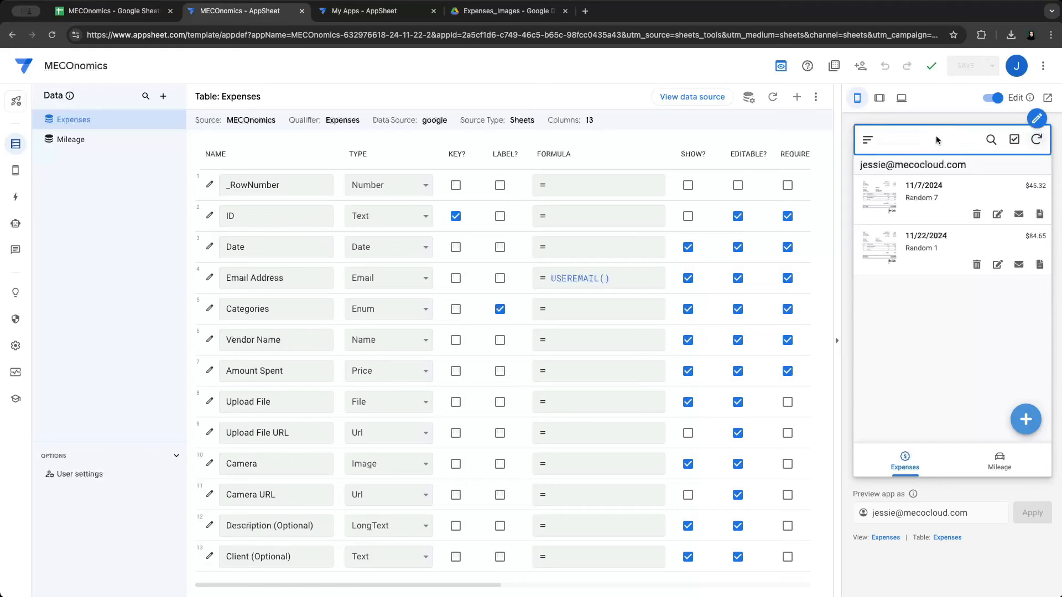
# Switch to the MECOnomics spreadsheet and open the Upload File URL link in row 3
pyautogui.click(142, 11)
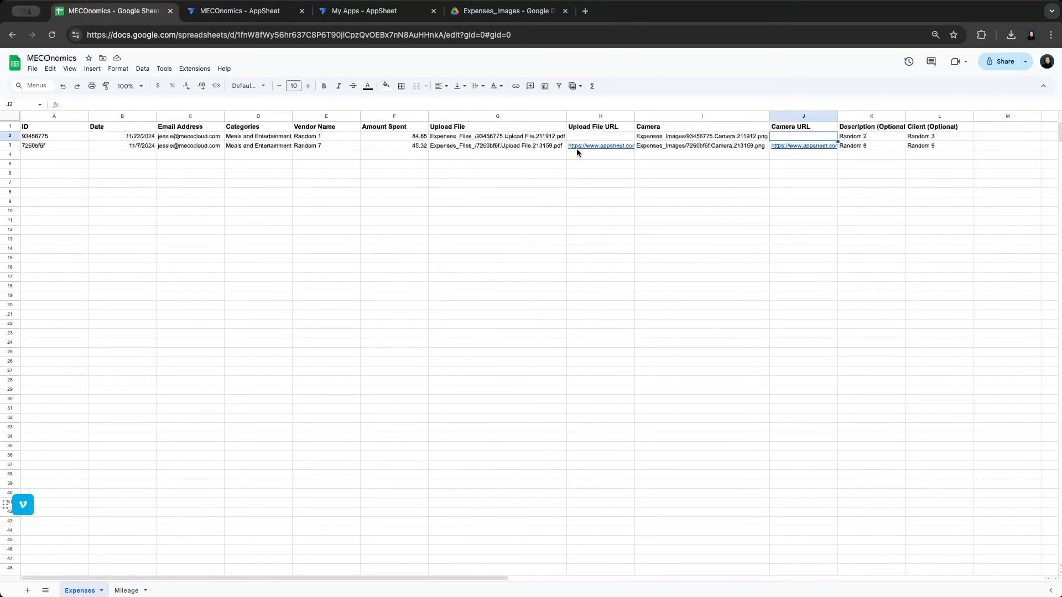
pyautogui.click(597, 146)
pyautogui.click(604, 162)
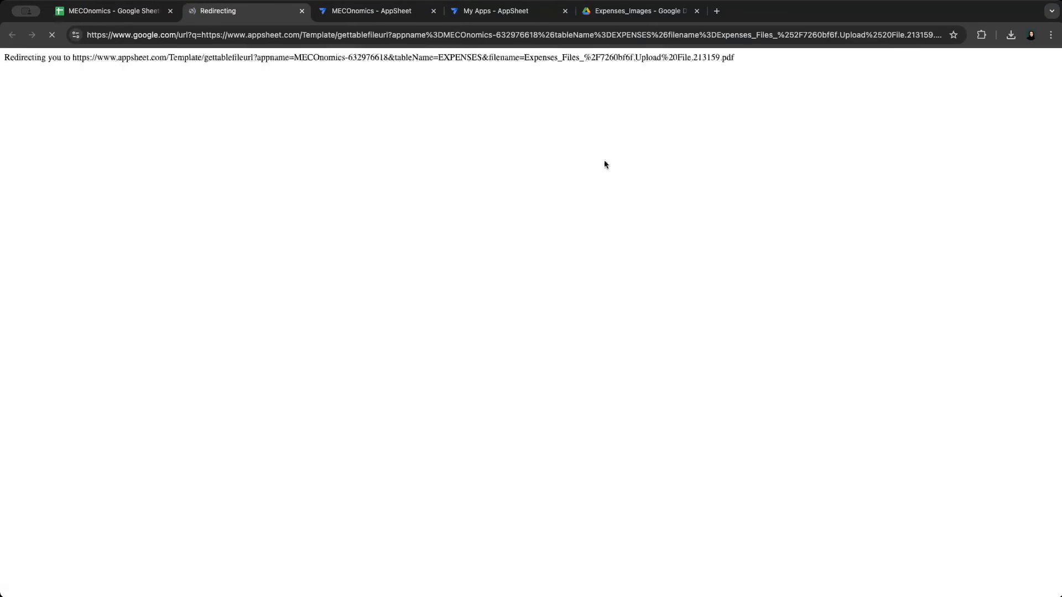
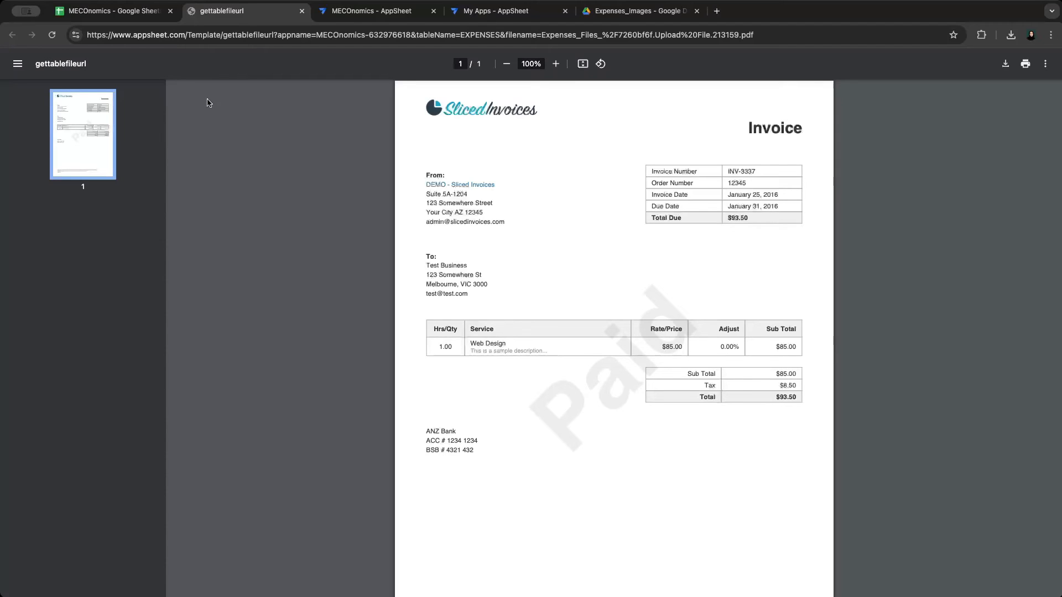
# Return to the MECOnomics app in AppSheet and open its Theme & Brand settings
pyautogui.click(363, 19)
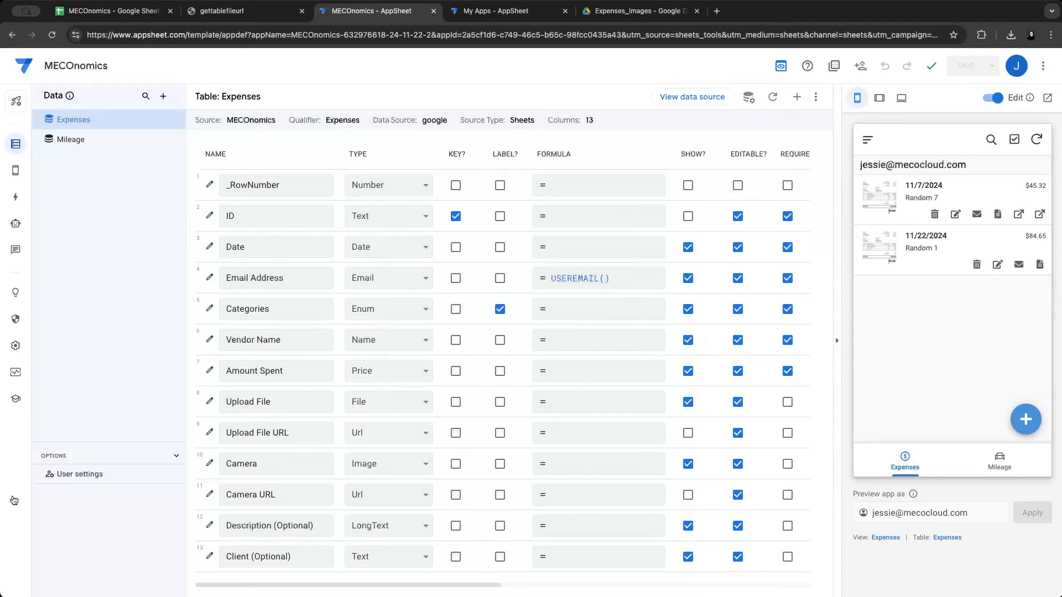
pyautogui.click(16, 349)
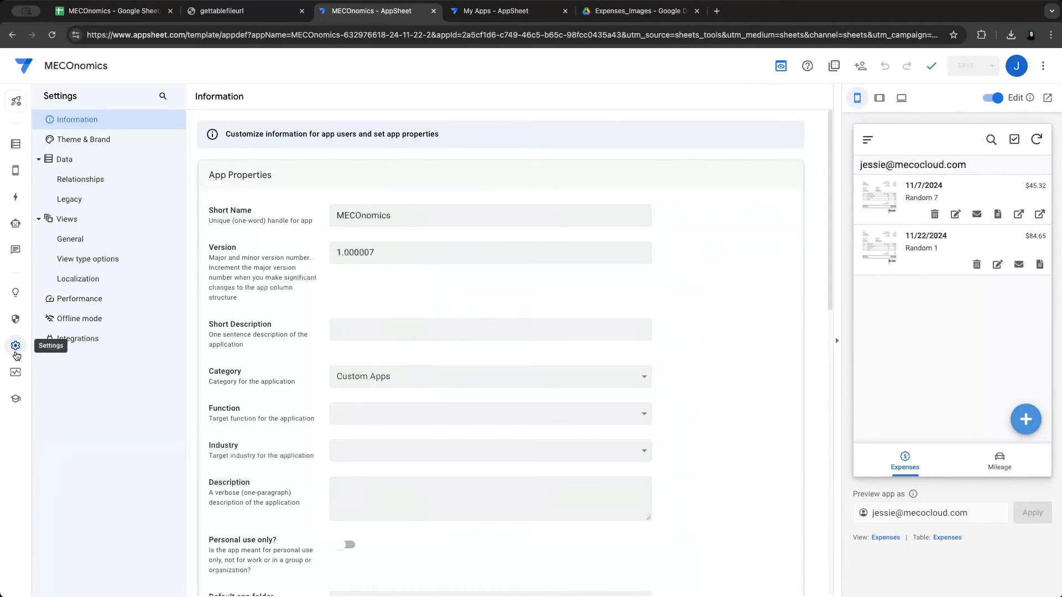
pyautogui.click(98, 147)
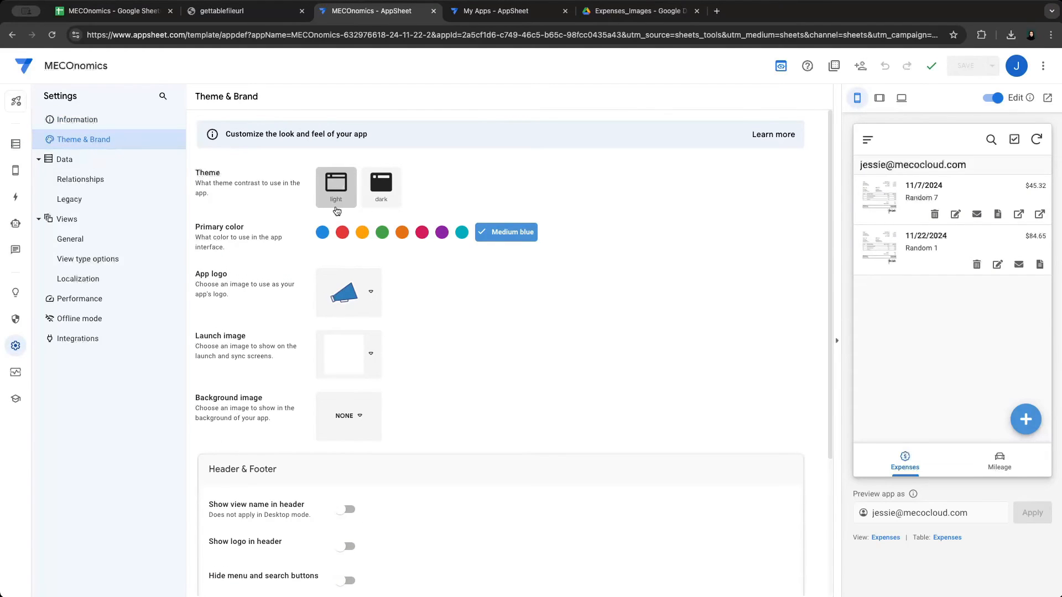
# Keep the light theme and set the app's primary color to the custom hex value #1a3a3a
pyautogui.click(382, 198)
pyautogui.click(337, 198)
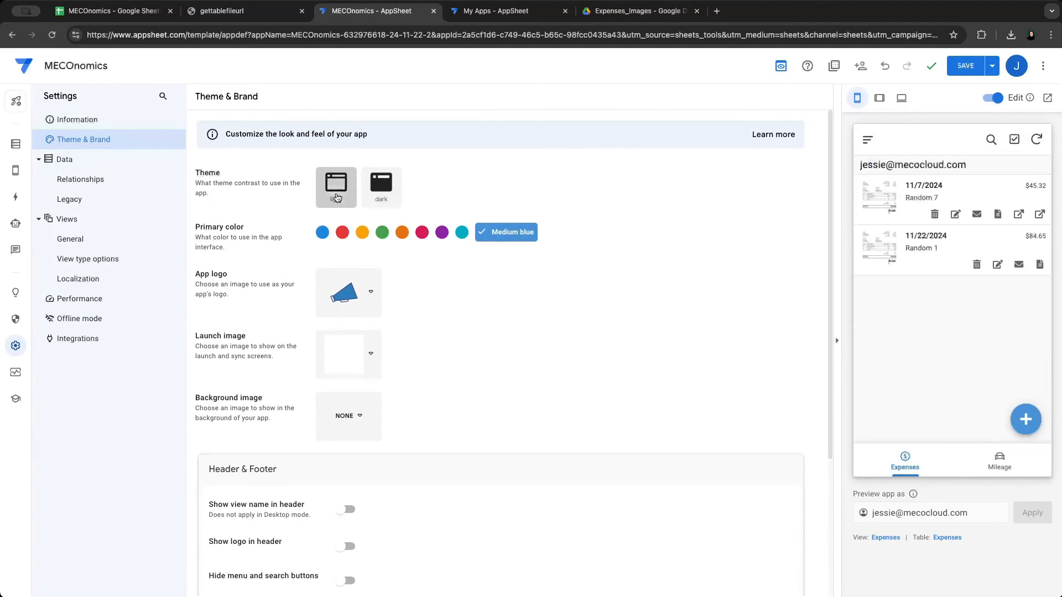
pyautogui.click(464, 232)
pyautogui.click(480, 233)
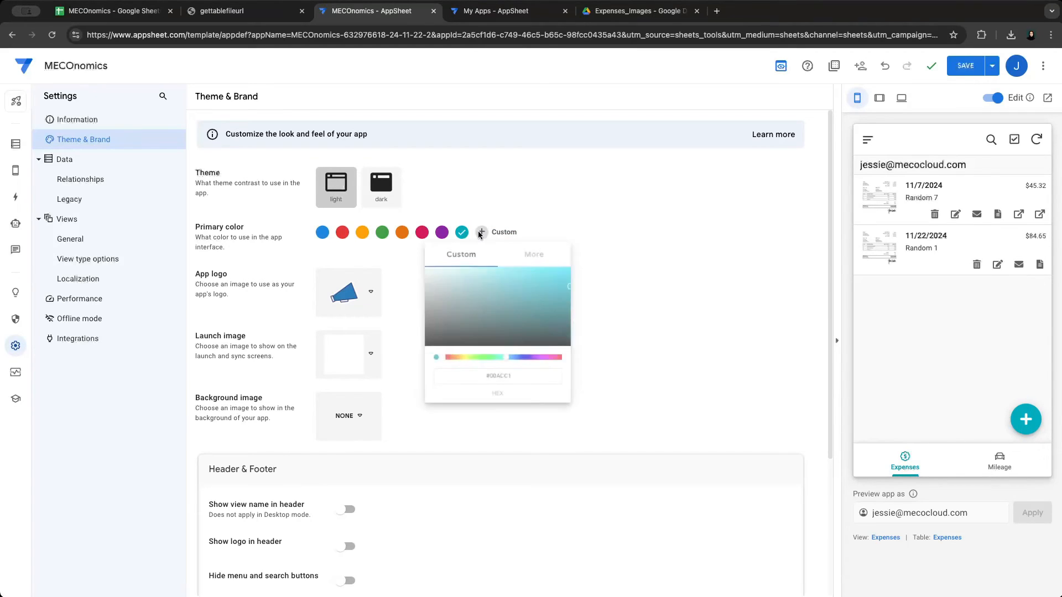
pyautogui.moveTo(512, 382); pyautogui.dragTo(492, 382)
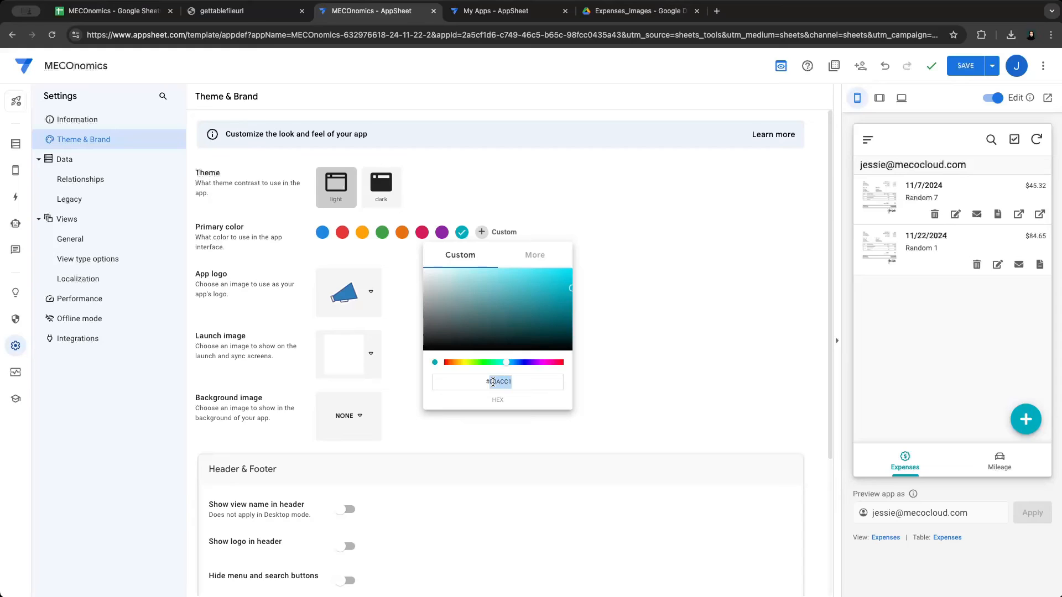
pyautogui.write('1a3a3a')
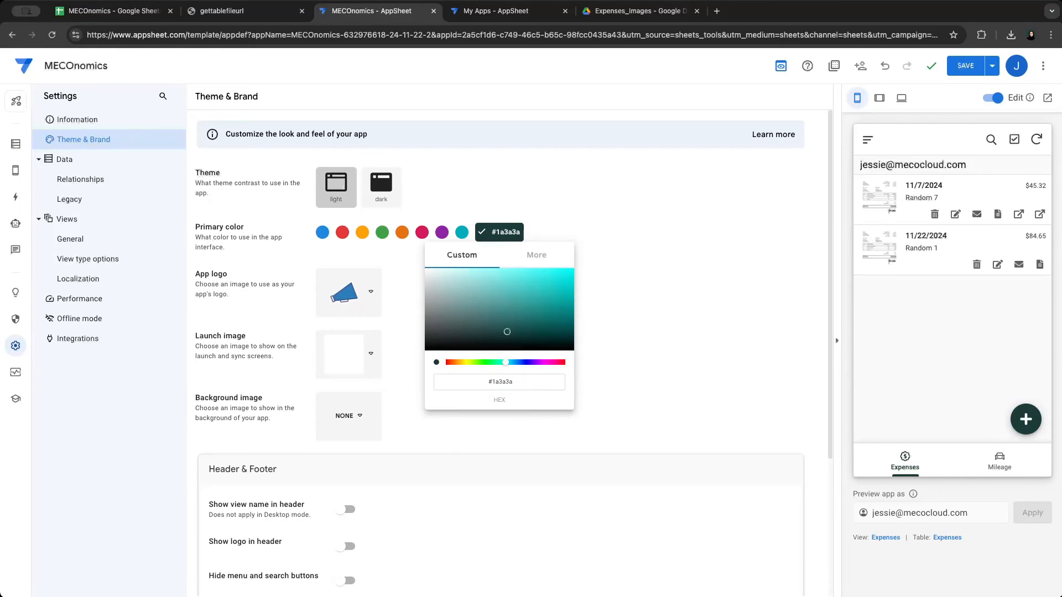
pyautogui.click(370, 323)
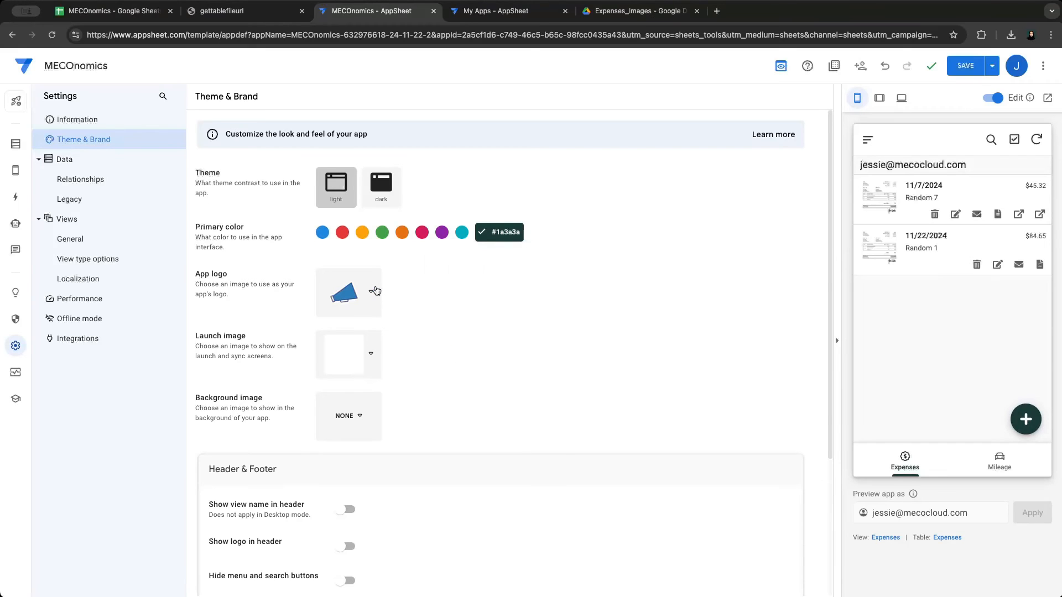
# Set the app logo to the Copy of IconOnly image from Google Drive
pyautogui.click(370, 291)
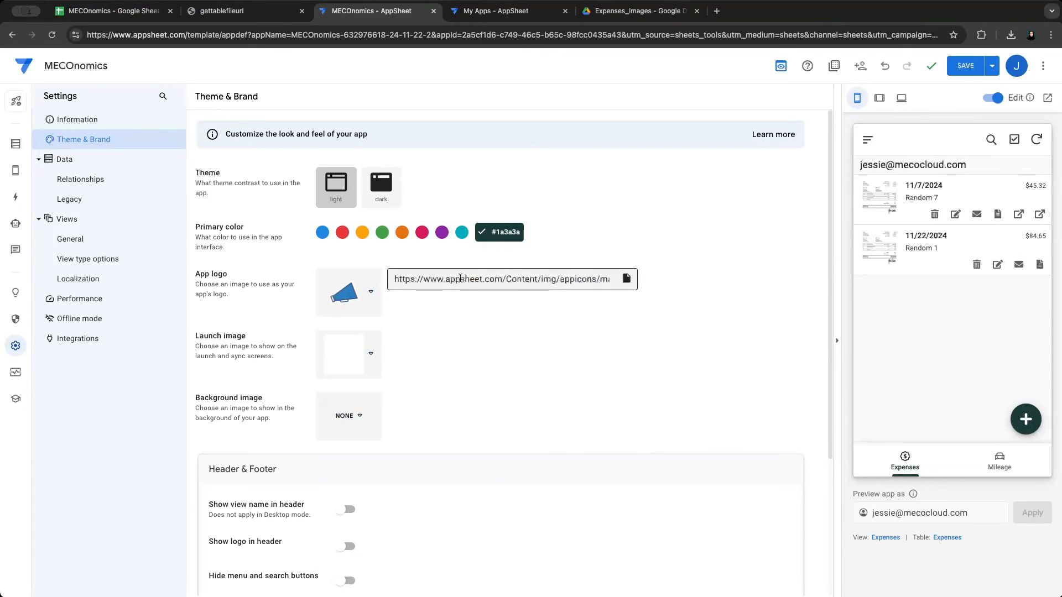
pyautogui.click(627, 279)
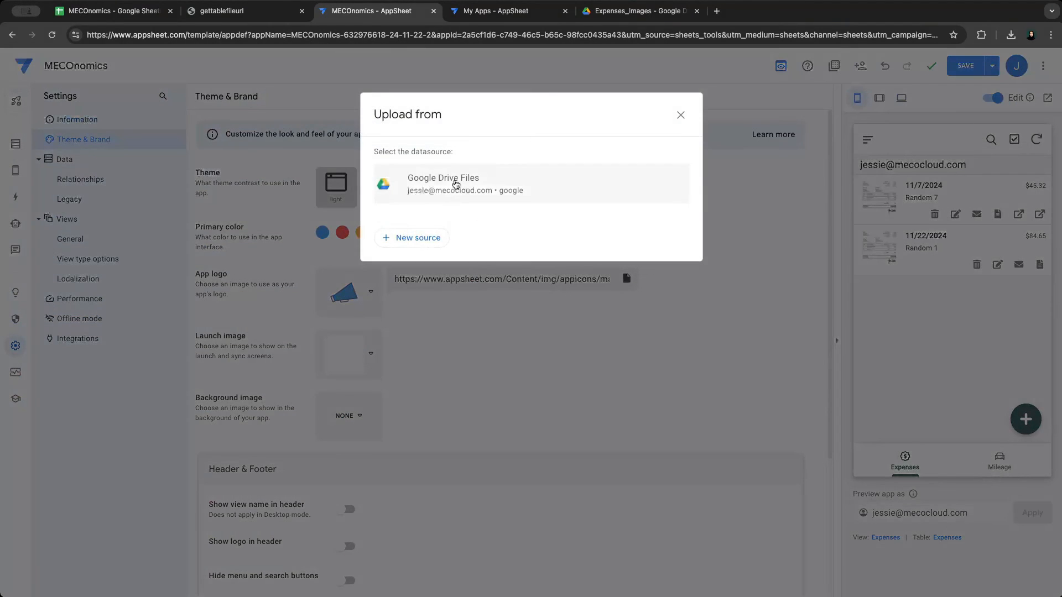
pyautogui.click(448, 182)
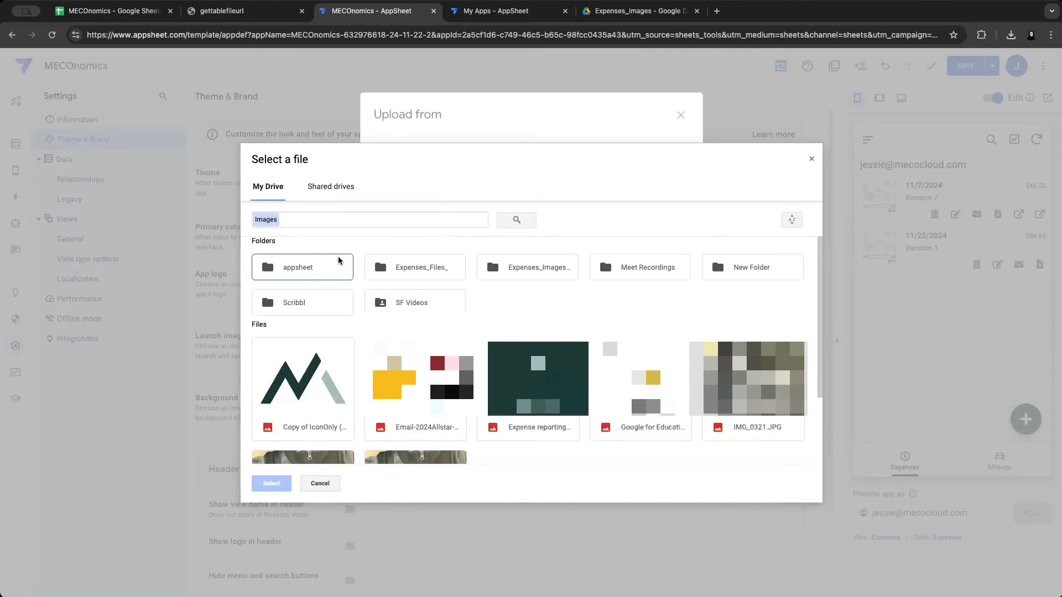
pyautogui.click(311, 377)
pyautogui.click(265, 486)
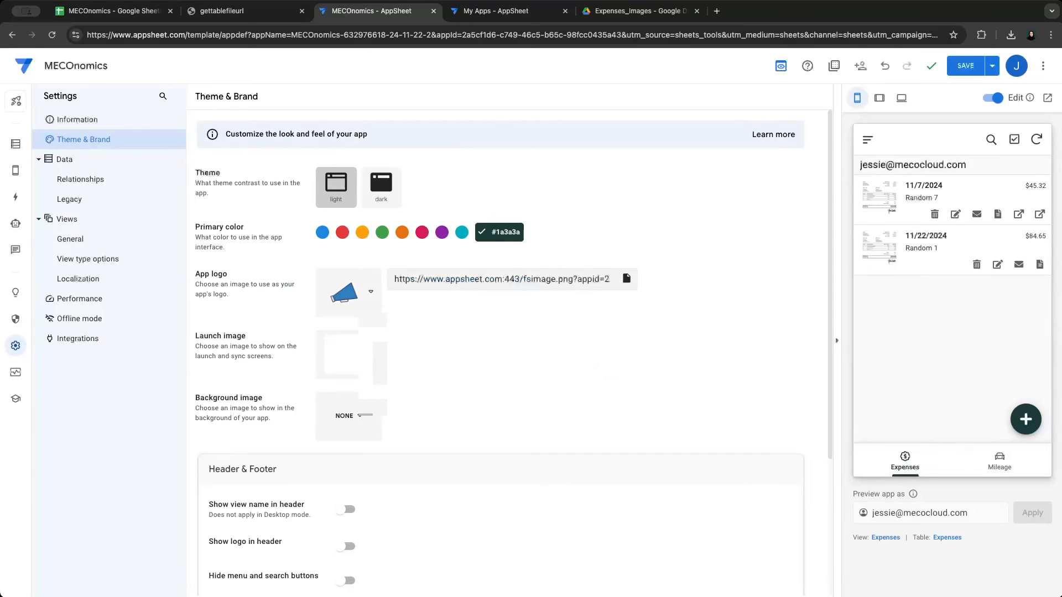
# Set a custom launch image using the Copy of IconOnly file from Google Drive
pyautogui.click(371, 357)
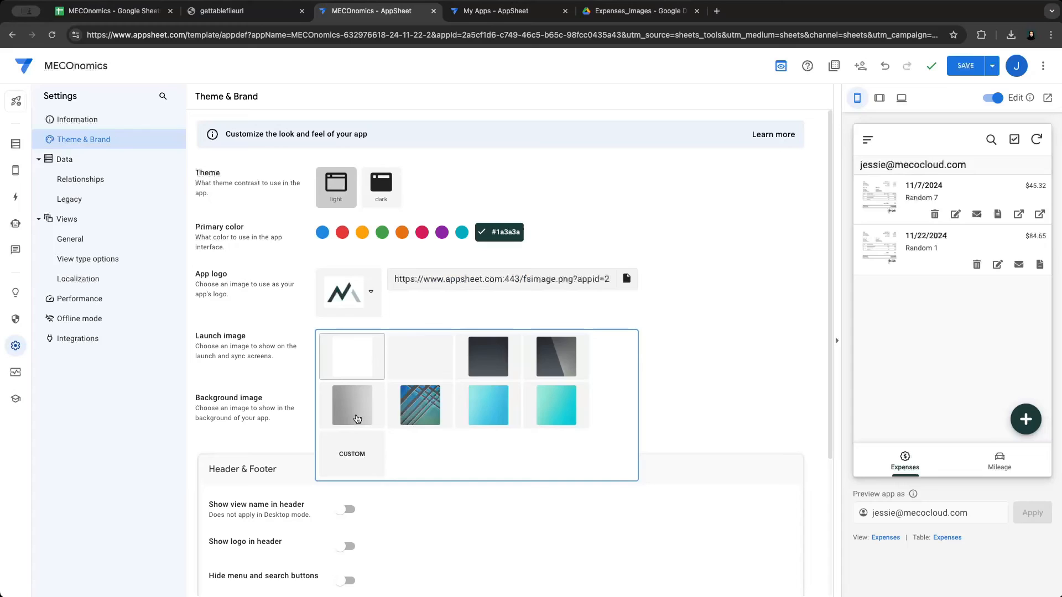
pyautogui.click(354, 451)
pyautogui.click(626, 340)
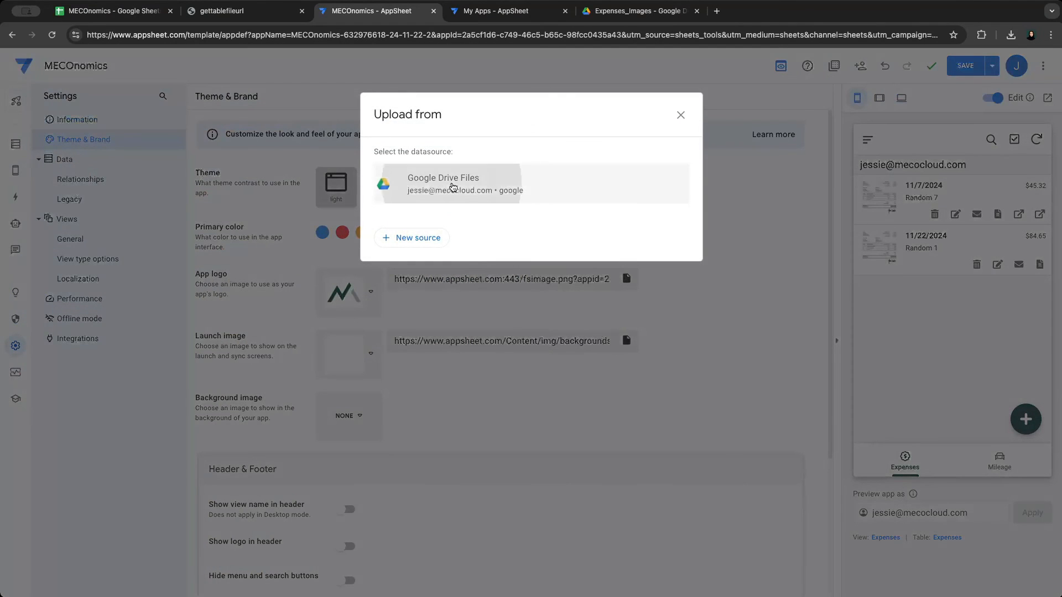
pyautogui.click(451, 182)
pyautogui.click(324, 380)
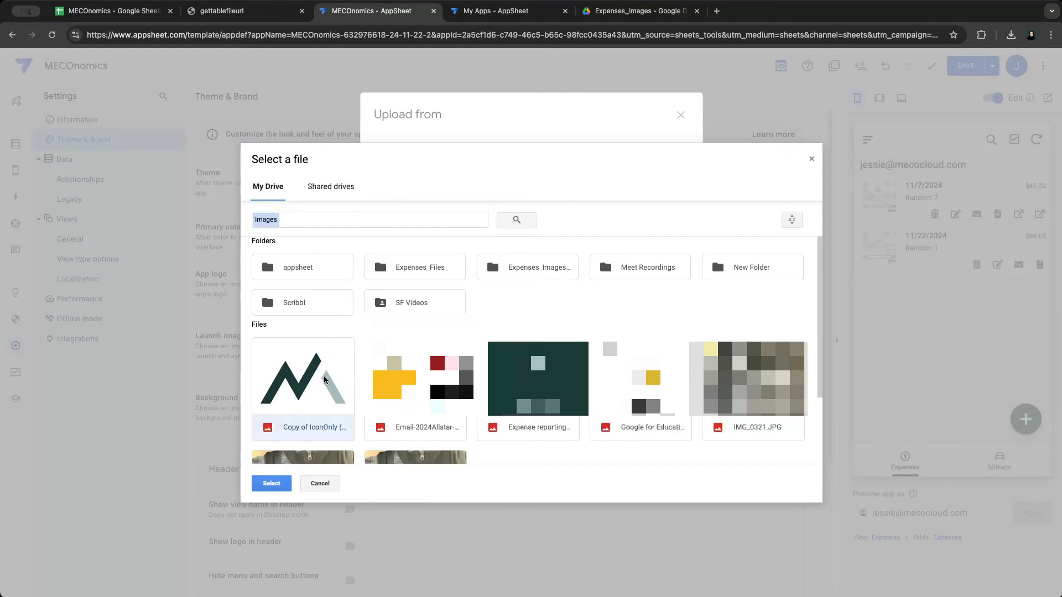
pyautogui.click(275, 489)
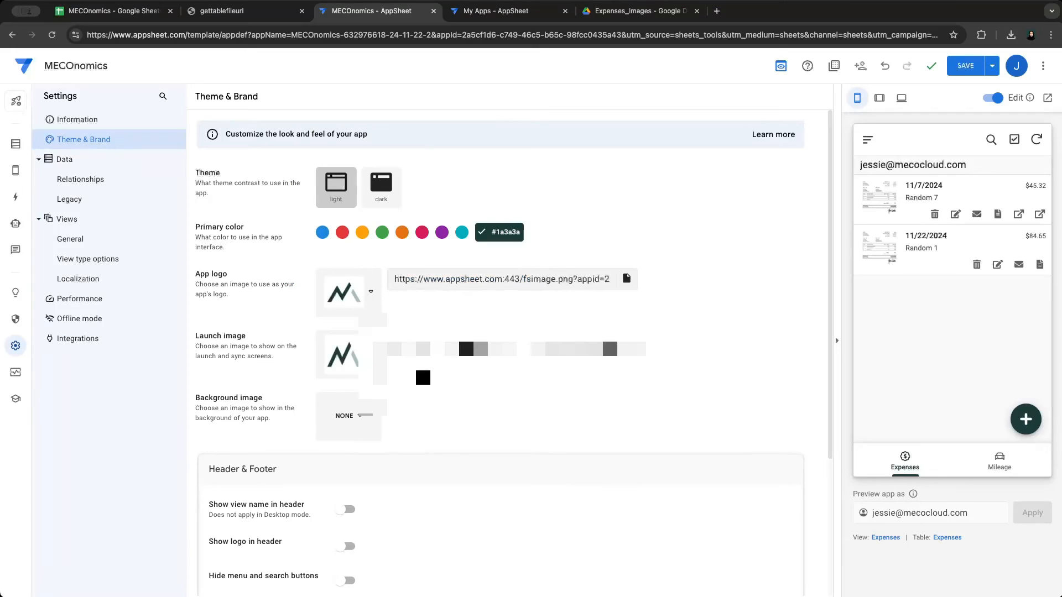
# Try a patterned background image for the app and set the background back to None
pyautogui.scroll(-1, 372, 420)
pyautogui.click(358, 409)
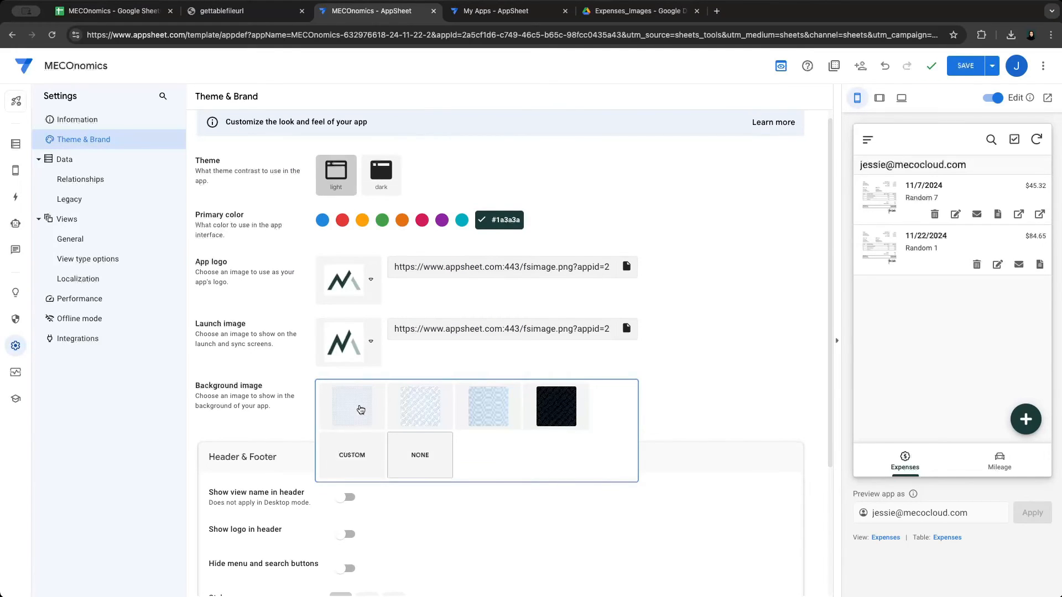
pyautogui.click(444, 412)
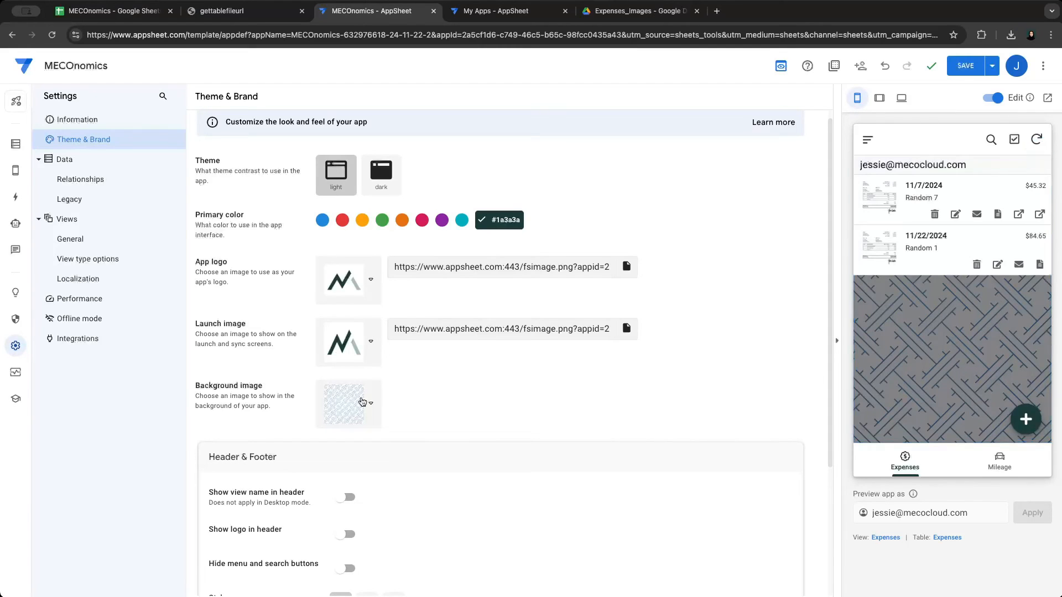
pyautogui.click(370, 404)
pyautogui.click(429, 465)
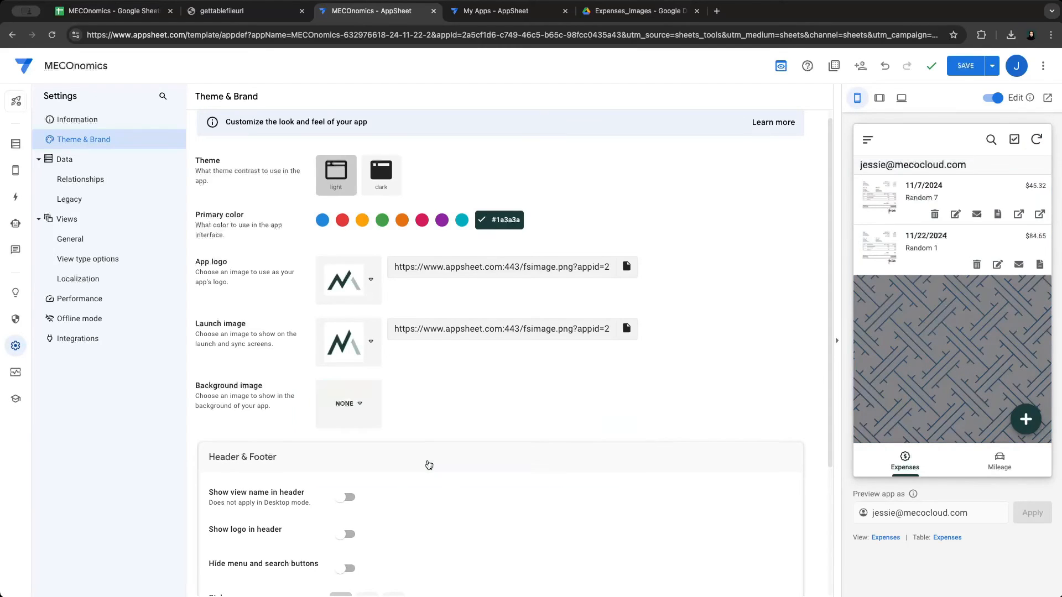
# Show the logo in the header, leave the view name in the header off, and save the app
pyautogui.scroll(-3, 428, 462)
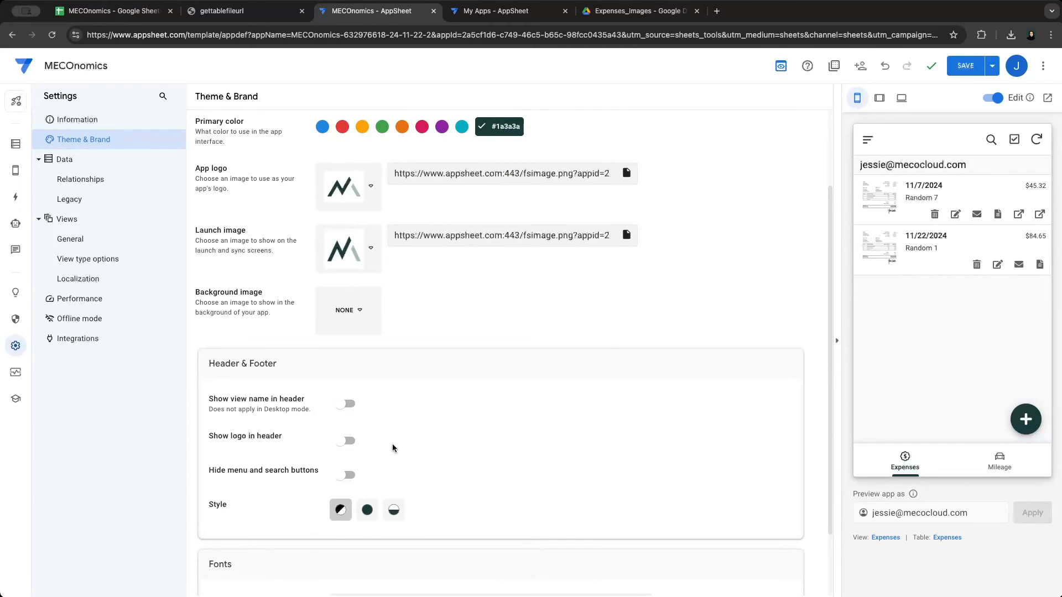
pyautogui.click(348, 405)
pyautogui.scroll(-1, 442, 416)
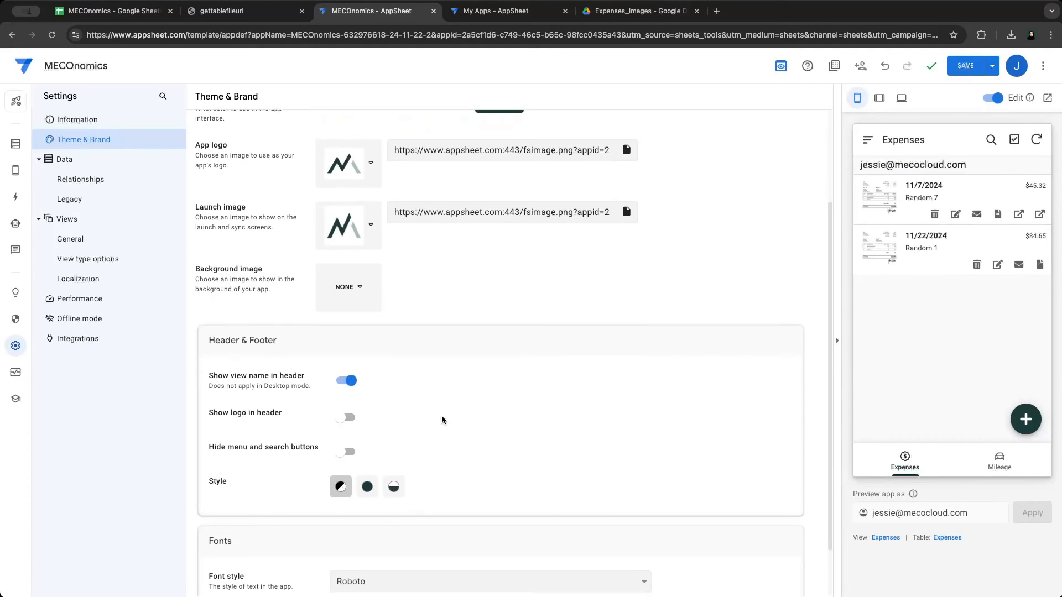
pyautogui.click(346, 422)
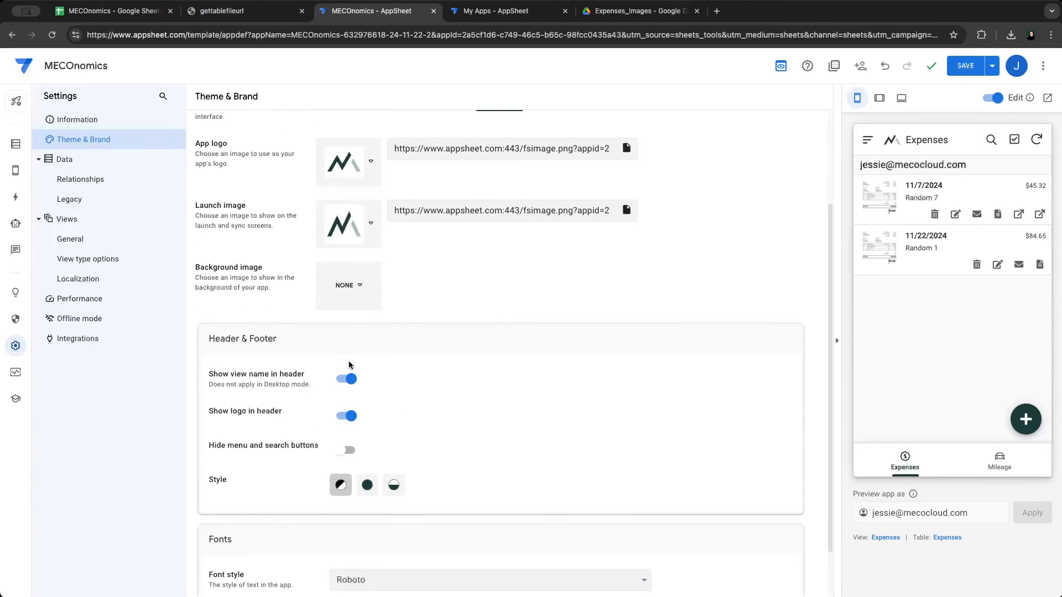
pyautogui.click(347, 378)
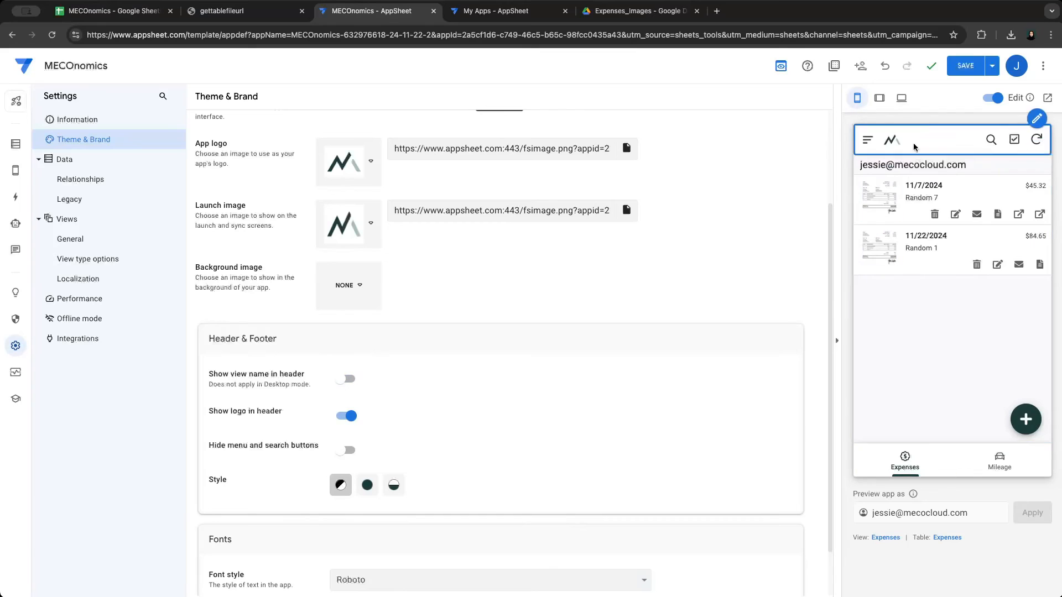
pyautogui.click(962, 72)
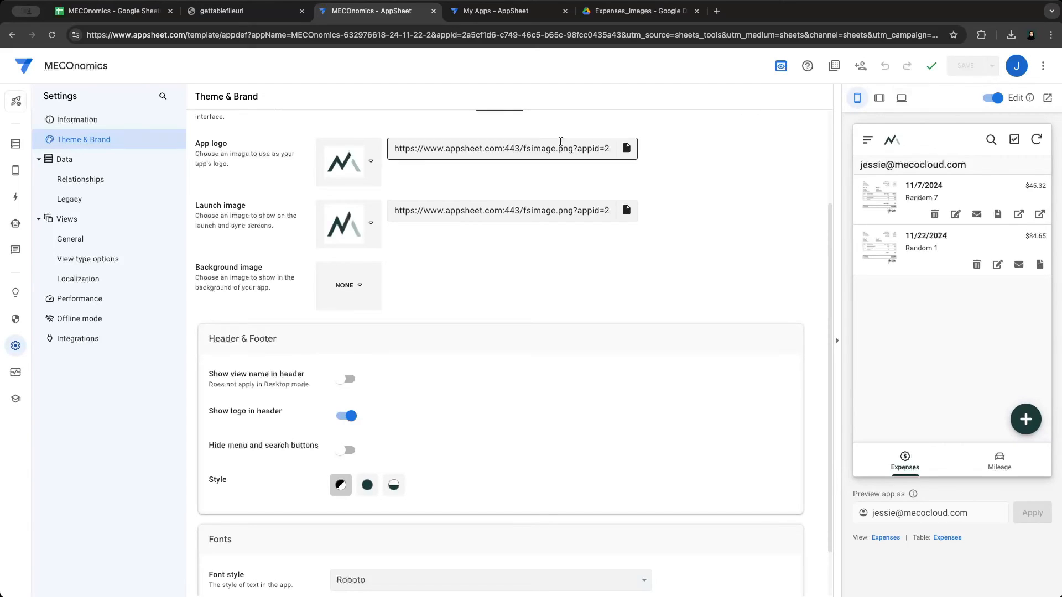
# Review the app's deployment check, expanding the App description, Content caching on the mobile device and Data caching on server items
pyautogui.click(17, 104)
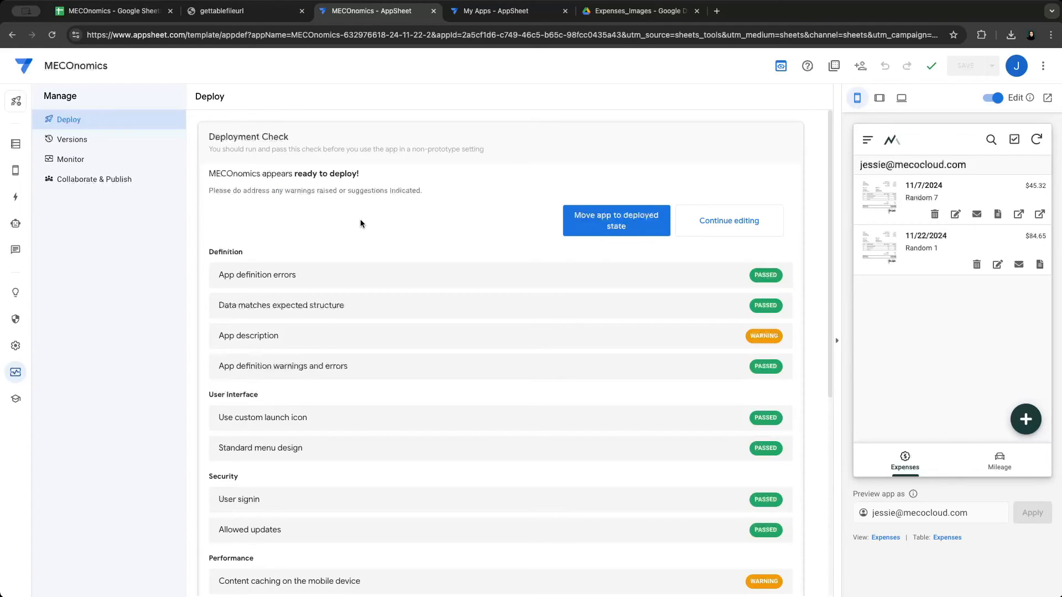
pyautogui.scroll(-1, 609, 321)
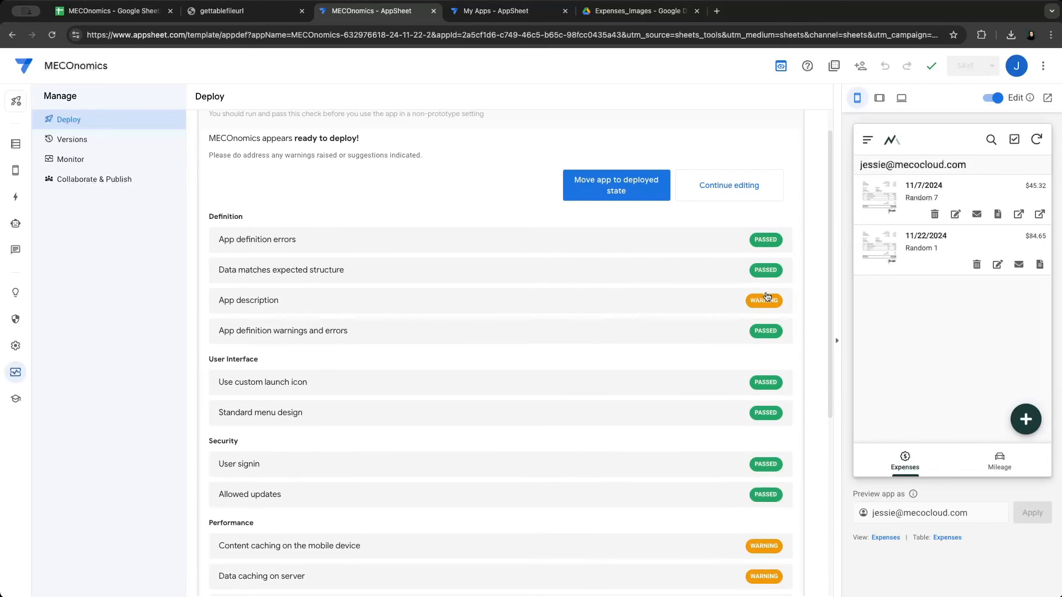
pyautogui.click(765, 300)
pyautogui.scroll(-2, 666, 310)
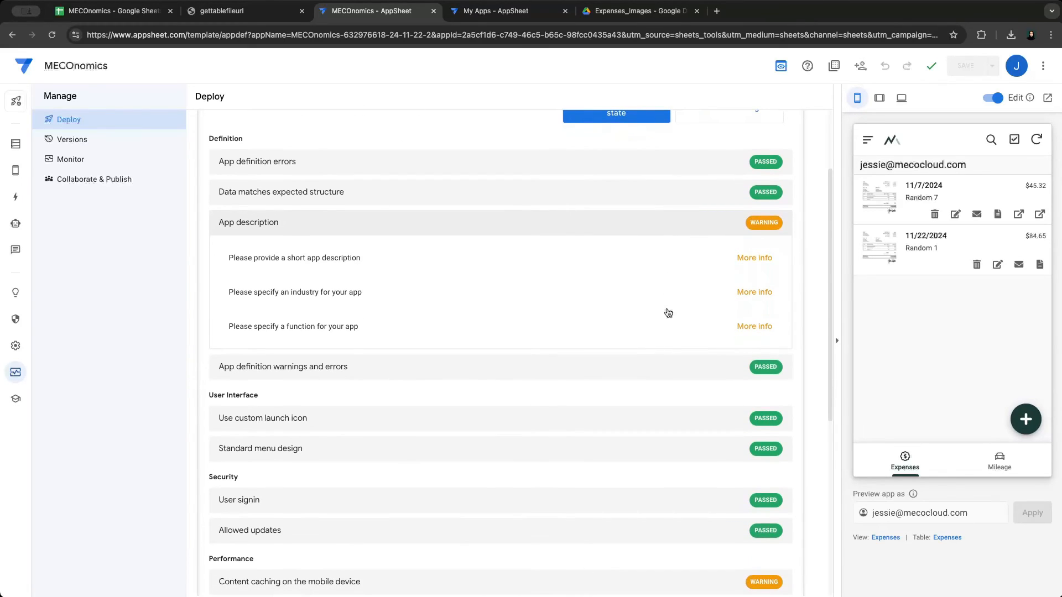
pyautogui.scroll(-5, 666, 312)
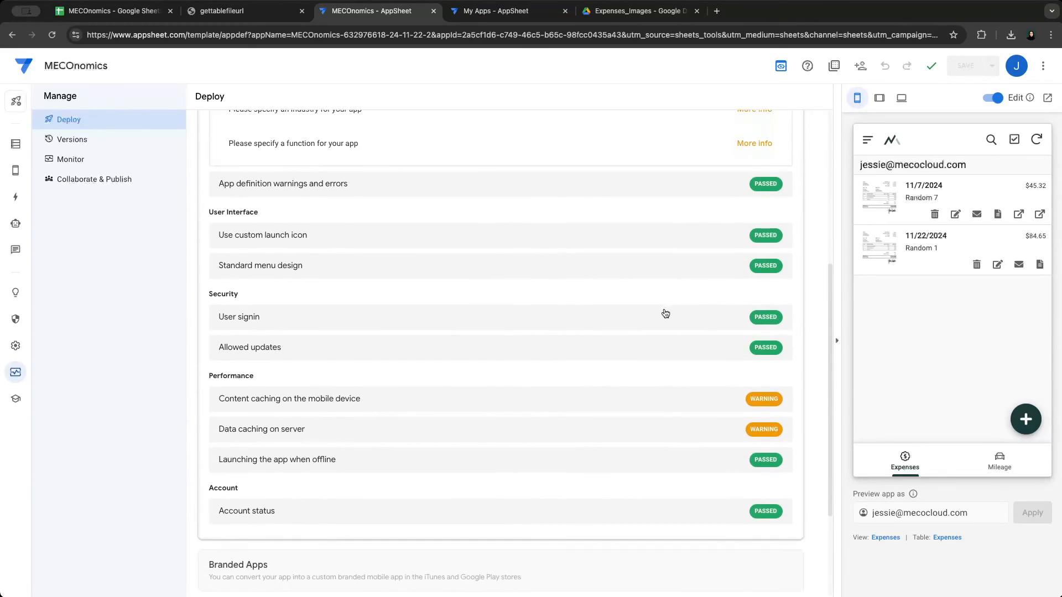
pyautogui.click(506, 399)
pyautogui.scroll(-2, 506, 398)
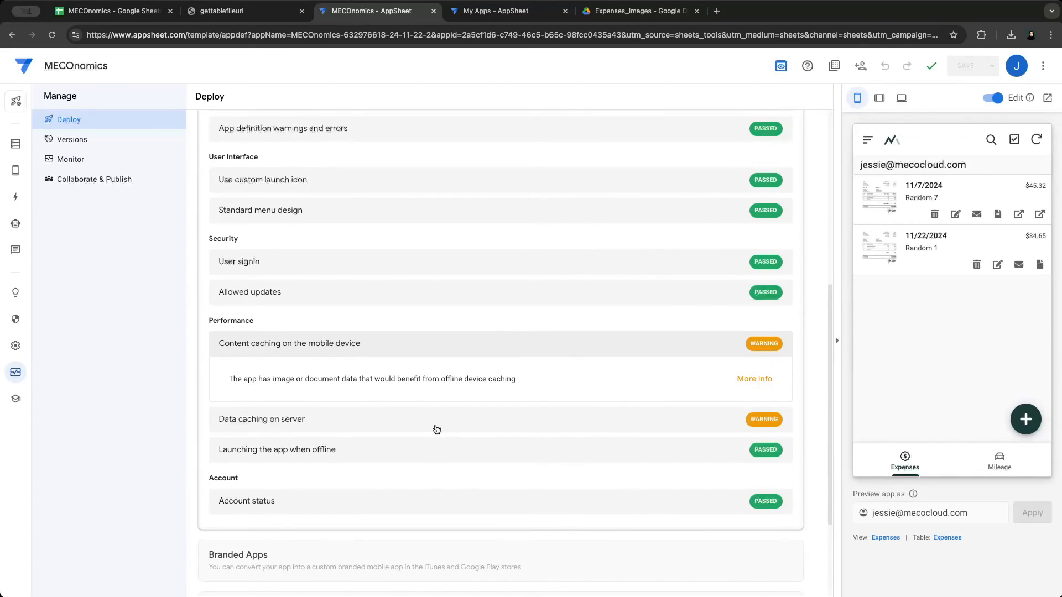
pyautogui.click(436, 429)
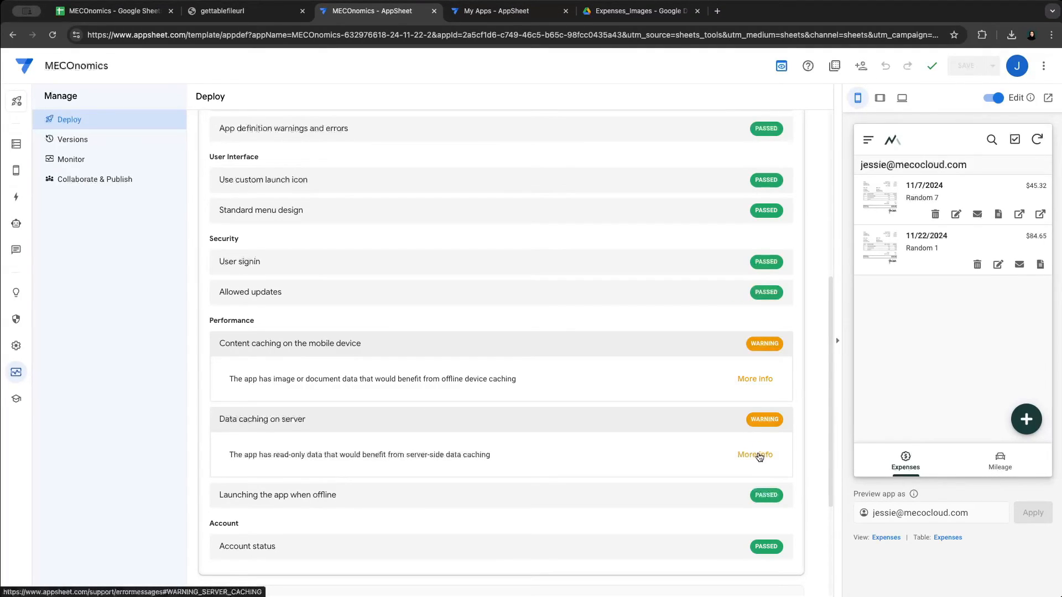
pyautogui.scroll(6, 429, 284)
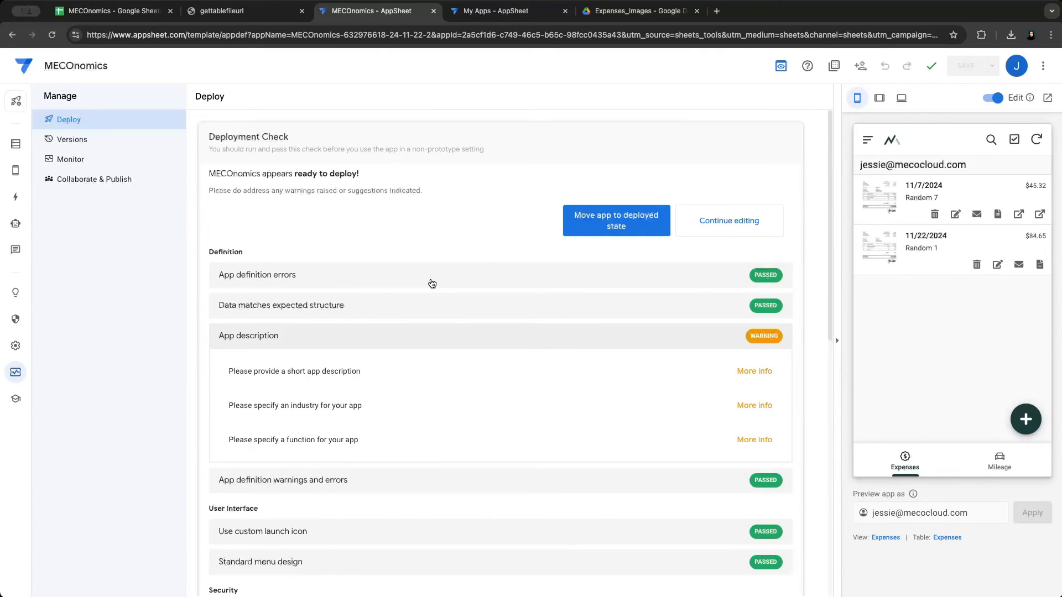
# In the app's Information settings, fill Short Description and Description with the text describing MECOnomics as an expense and mileage tracking application synced to Google Drive
pyautogui.click(17, 345)
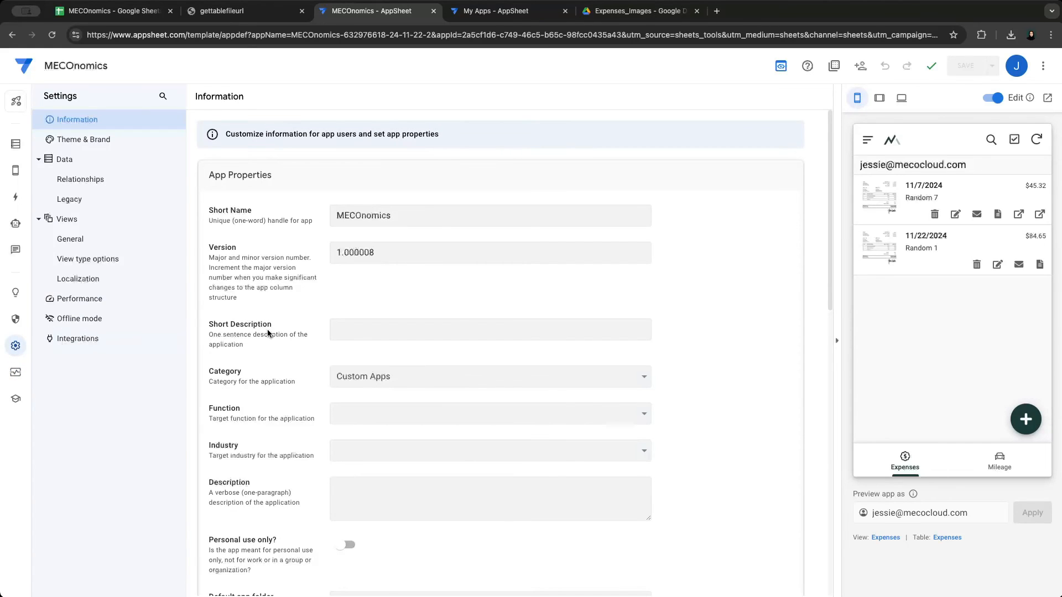
pyautogui.click(350, 332)
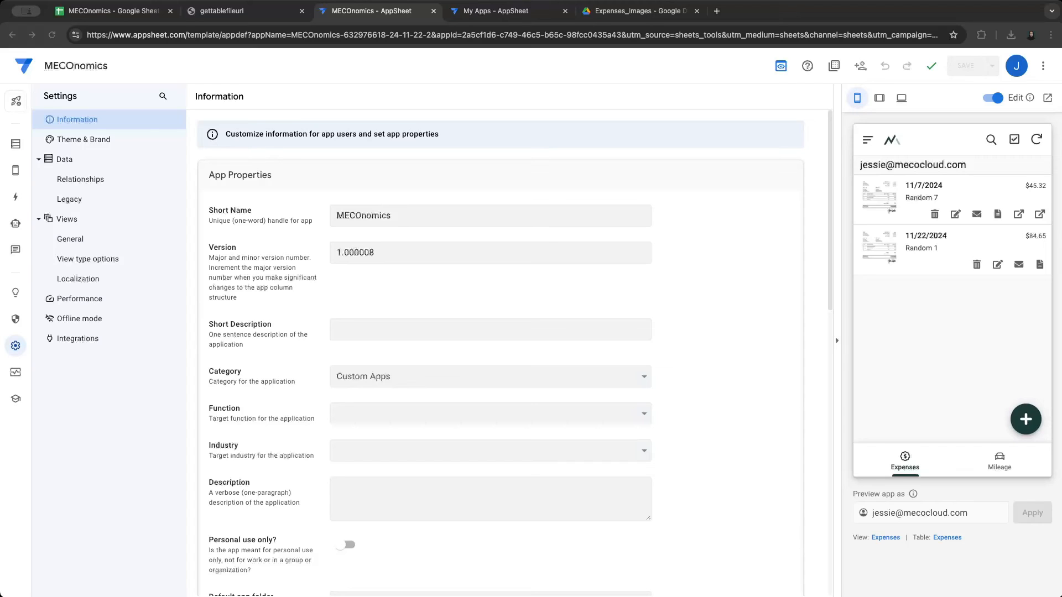
pyautogui.click(399, 329)
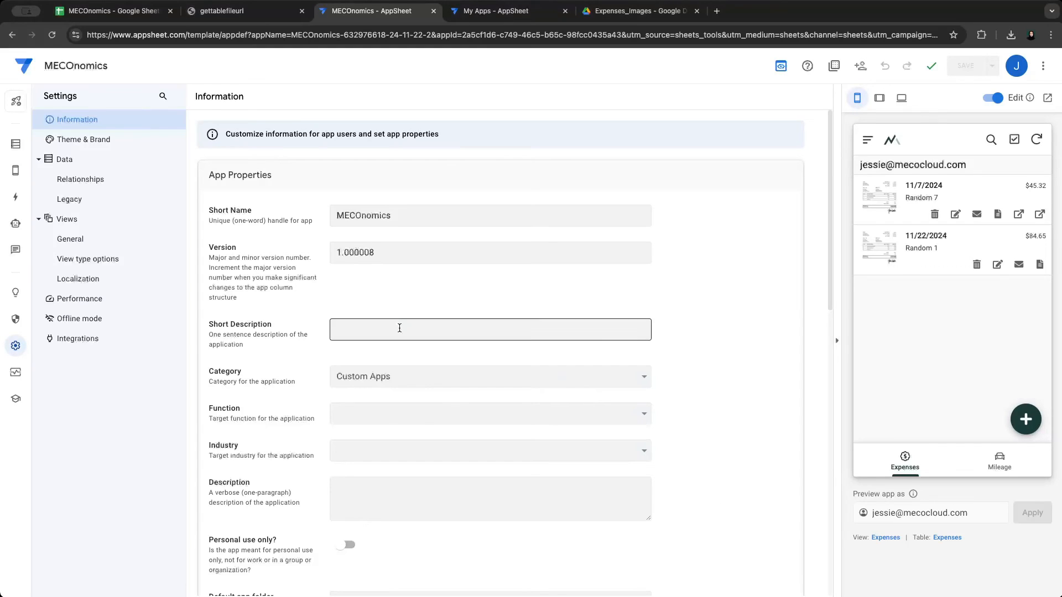
pyautogui.press('super+v')
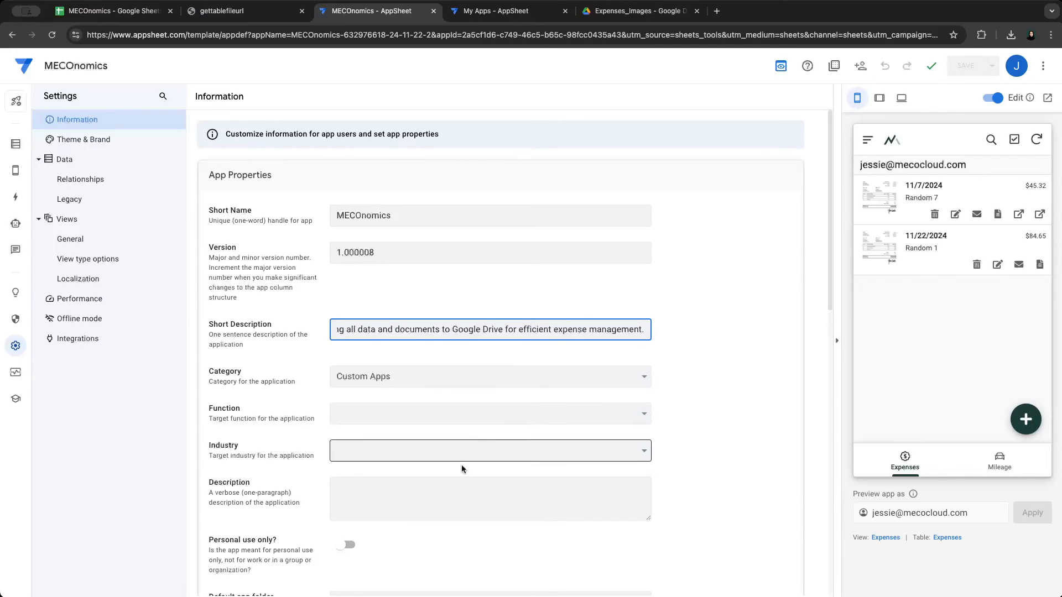
pyautogui.click(440, 494)
pyautogui.write('MECOnomics is an expense and mileage tracking application that allows employees to easily submit receipts, invoices, and mileage on the go while automatically syncing all data and documents to Google Drive for efficient expense management.')
# Set the app's function to Accounting and its industry to Travel
pyautogui.click(401, 409)
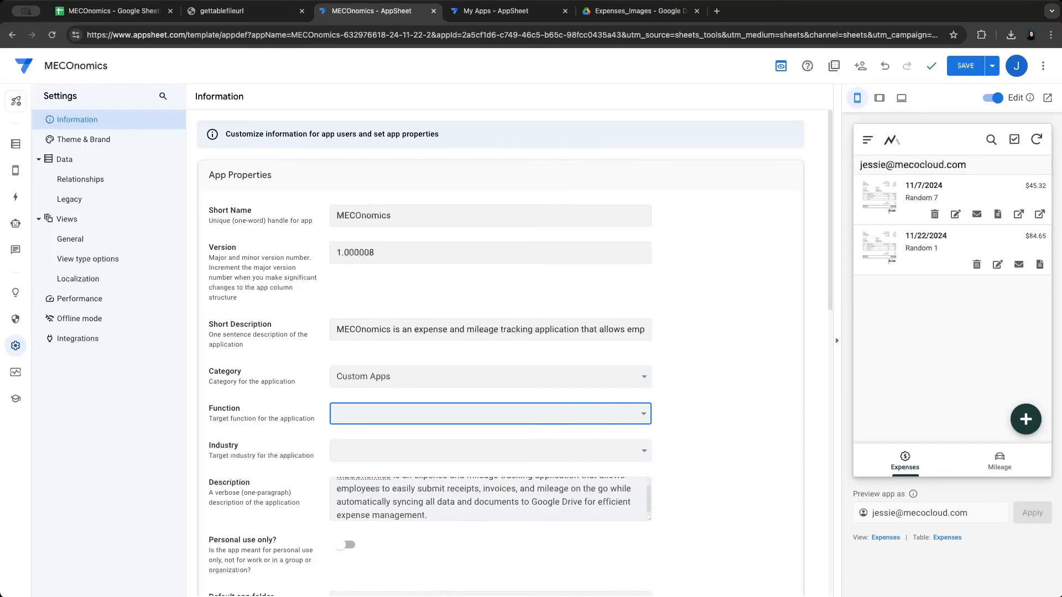
pyautogui.click(423, 584)
pyautogui.click(510, 449)
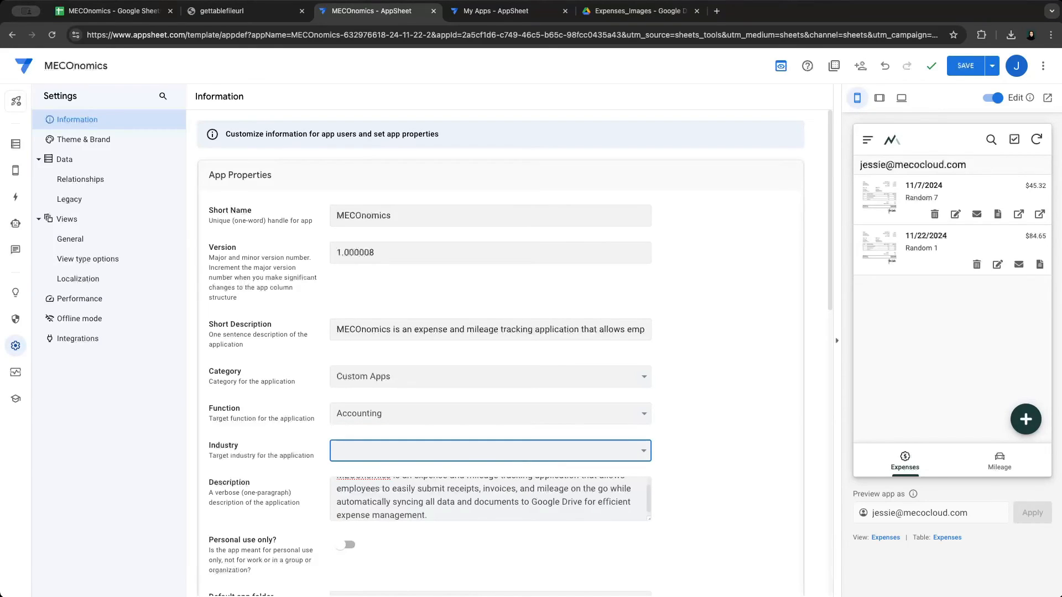
pyautogui.click(447, 579)
pyautogui.scroll(-2, 435, 441)
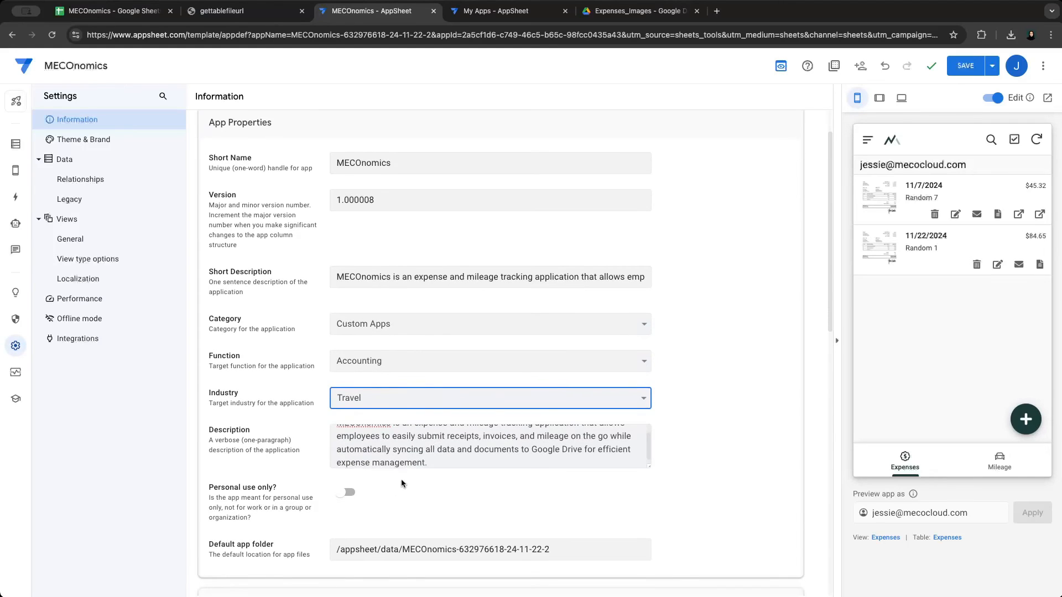
# Fill in User Guidance with the app usage instructions, including double-checking amounts and mileage and writing descriptions clear enough for accounting
pyautogui.scroll(-3, 388, 490)
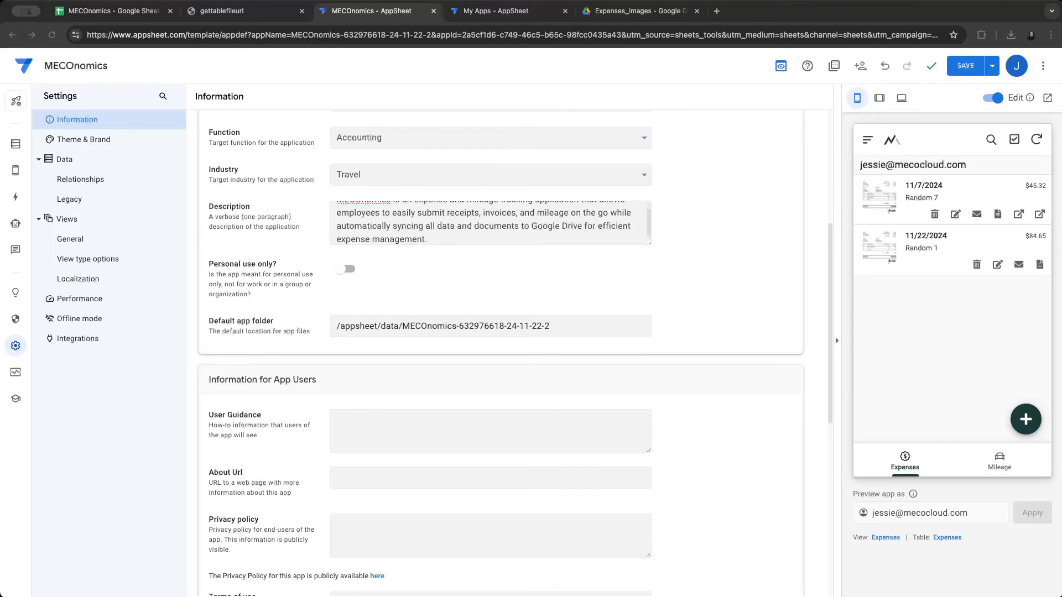
pyautogui.click(491, 432)
pyautogui.hotkey('ctrl', 'v')
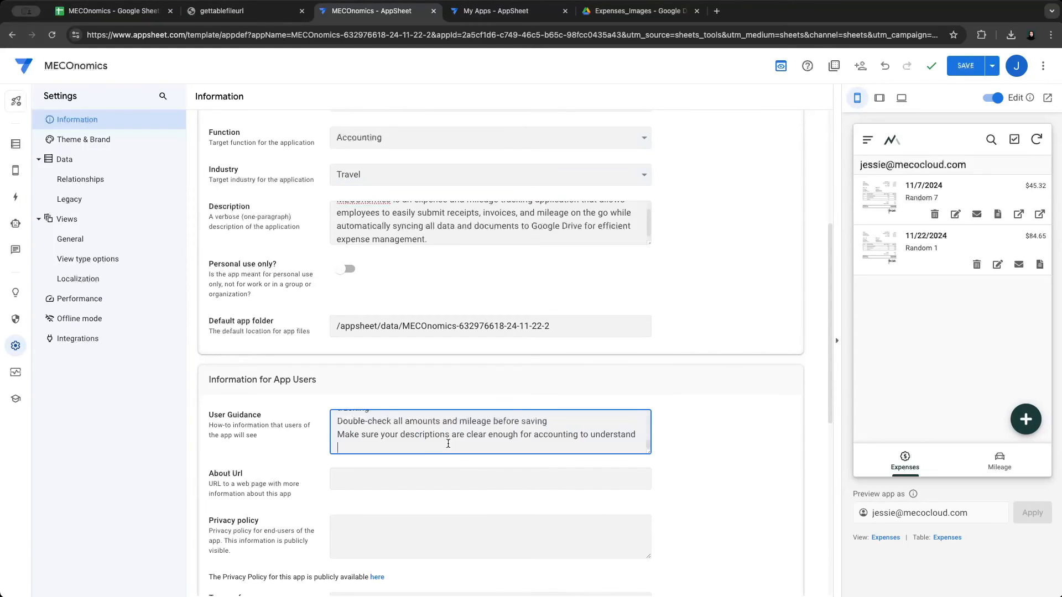
# Fill in the Privacy policy with the prepared eight-point text, ending with the Contact clause and no trailing blank line
pyautogui.click(404, 526)
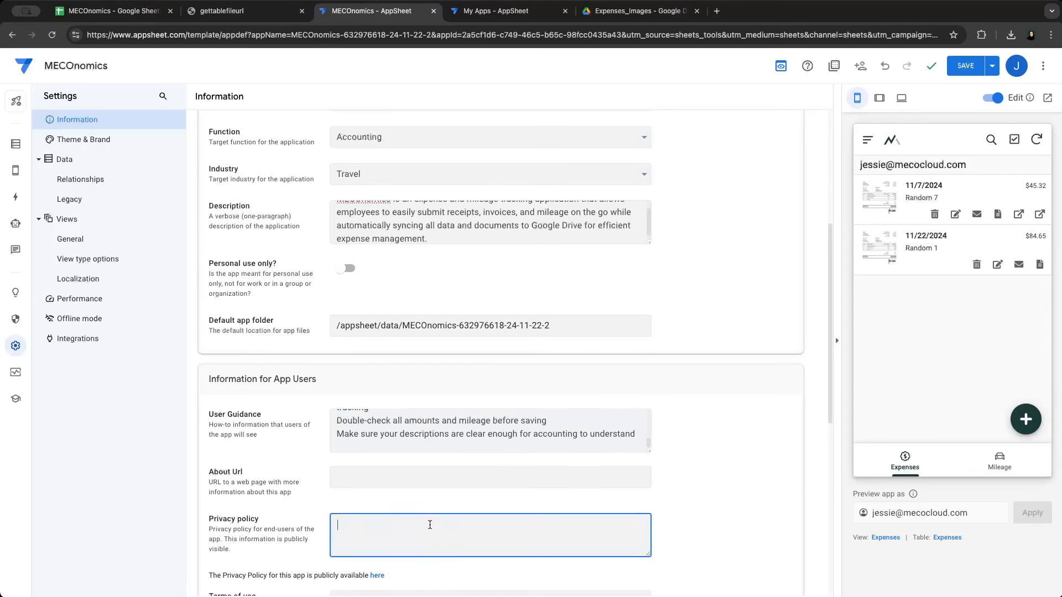
pyautogui.scroll(-2, 430, 526)
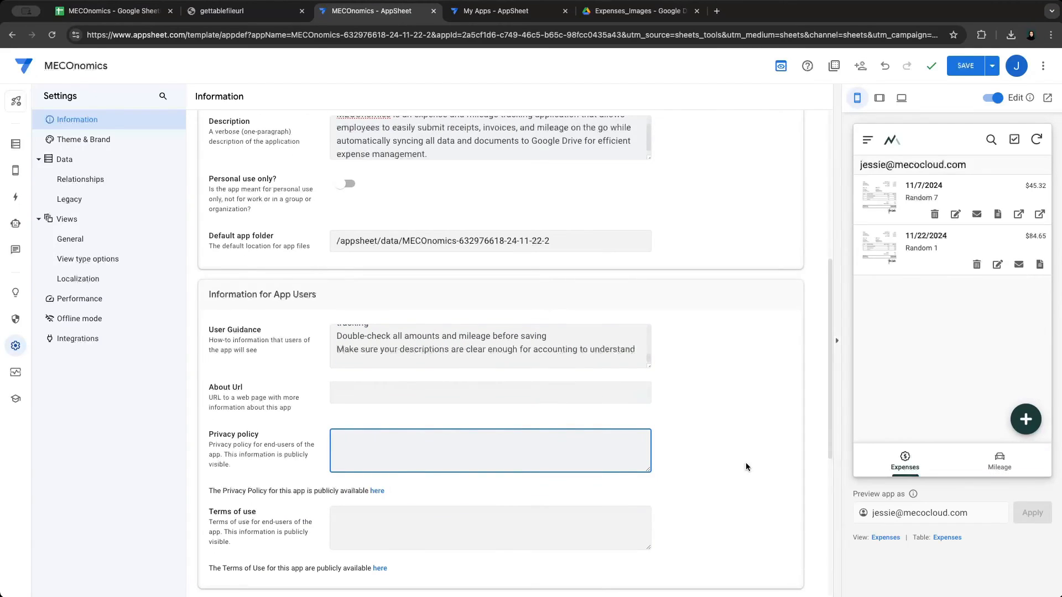
pyautogui.hotkey('ctrl', 'v')
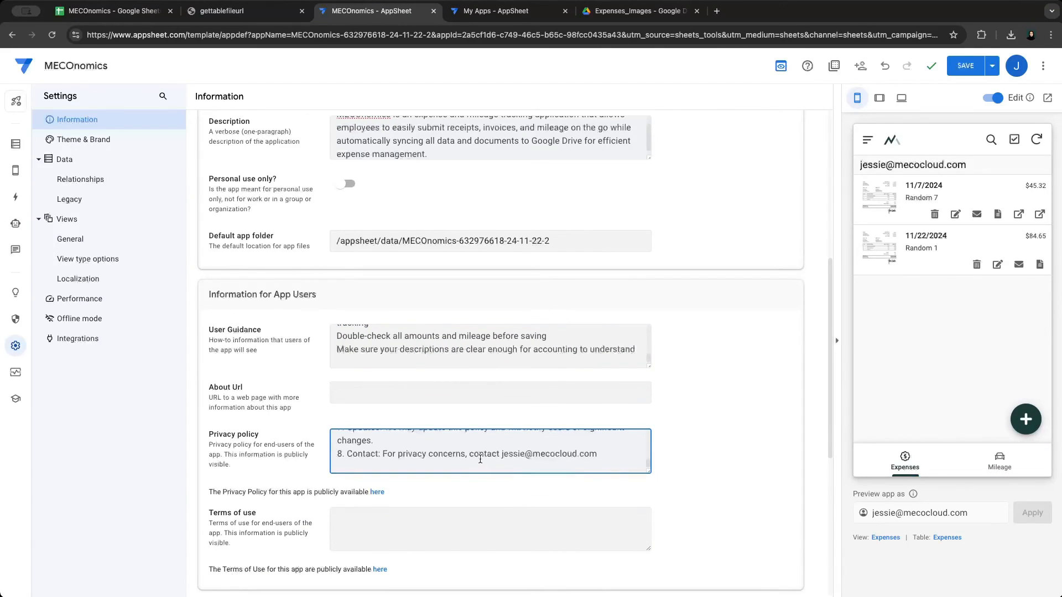
pyautogui.press('BackSpace')
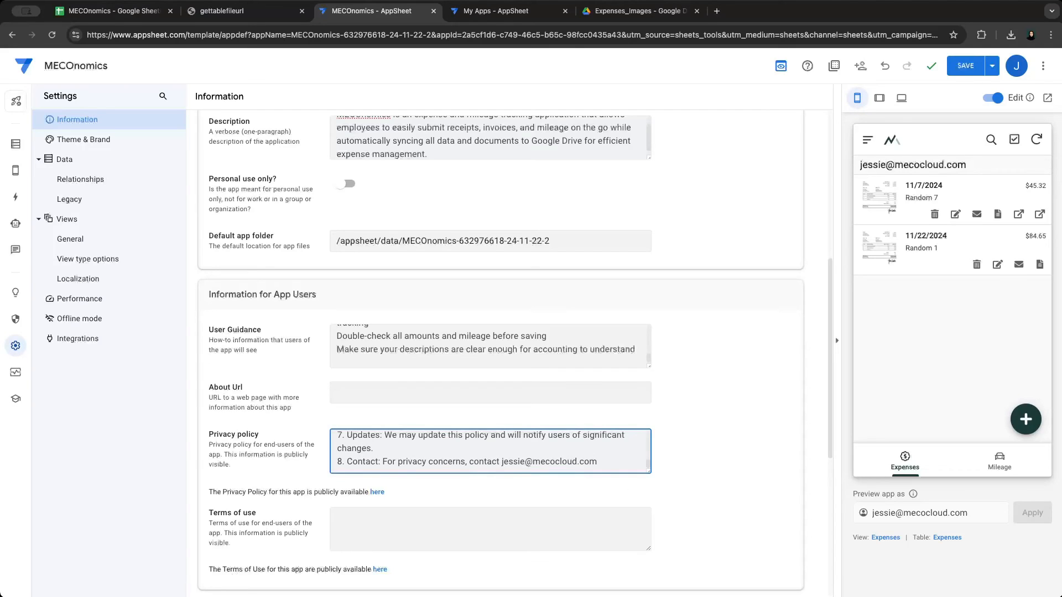
pyautogui.press('super+Tab')
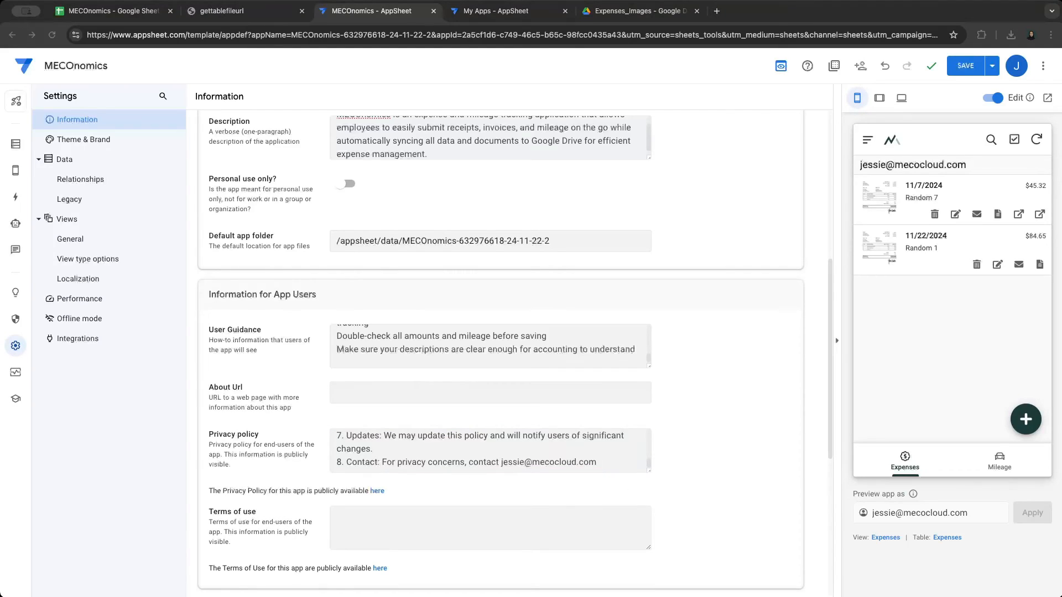
# Fill in the Terms of use with the prepared ten-point text and look over the optional App Documentation fields
pyautogui.click(442, 527)
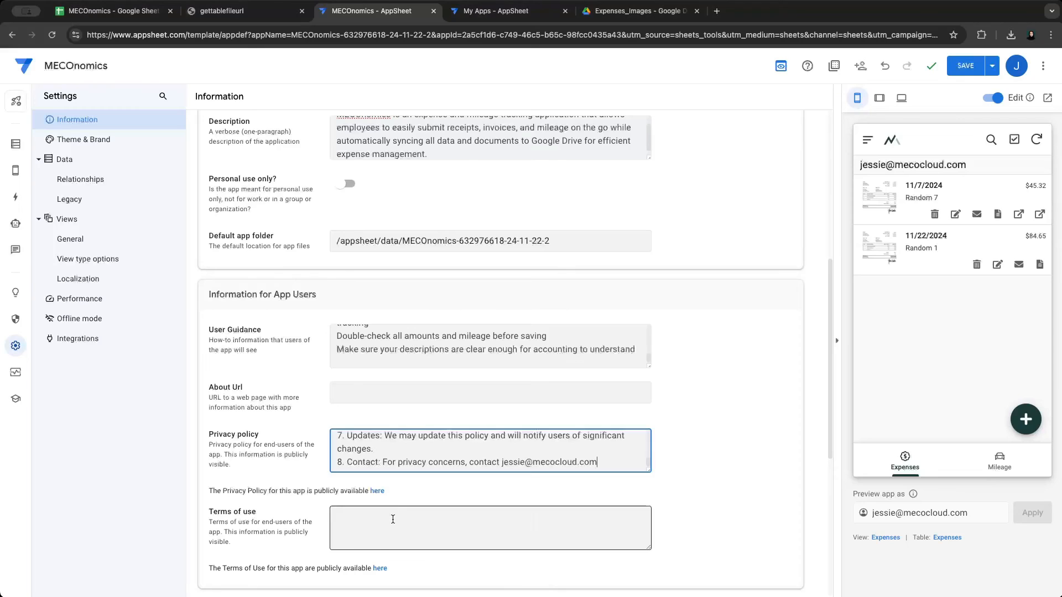
pyautogui.hotkey('ctrl', 'v')
pyautogui.press('BackSpace')
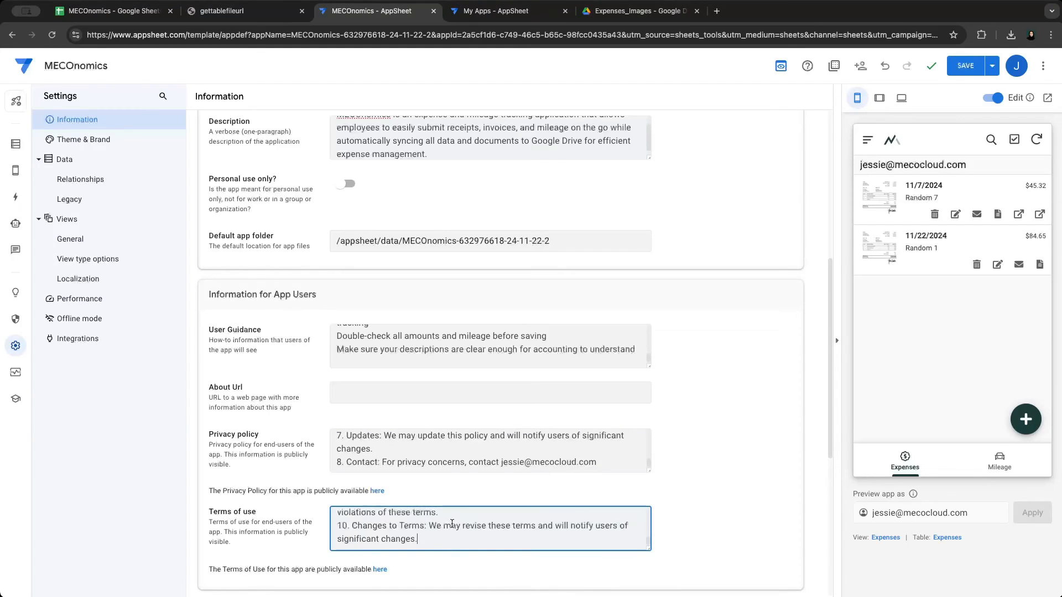
pyautogui.scroll(-2, 445, 525)
pyautogui.press('super+Tab')
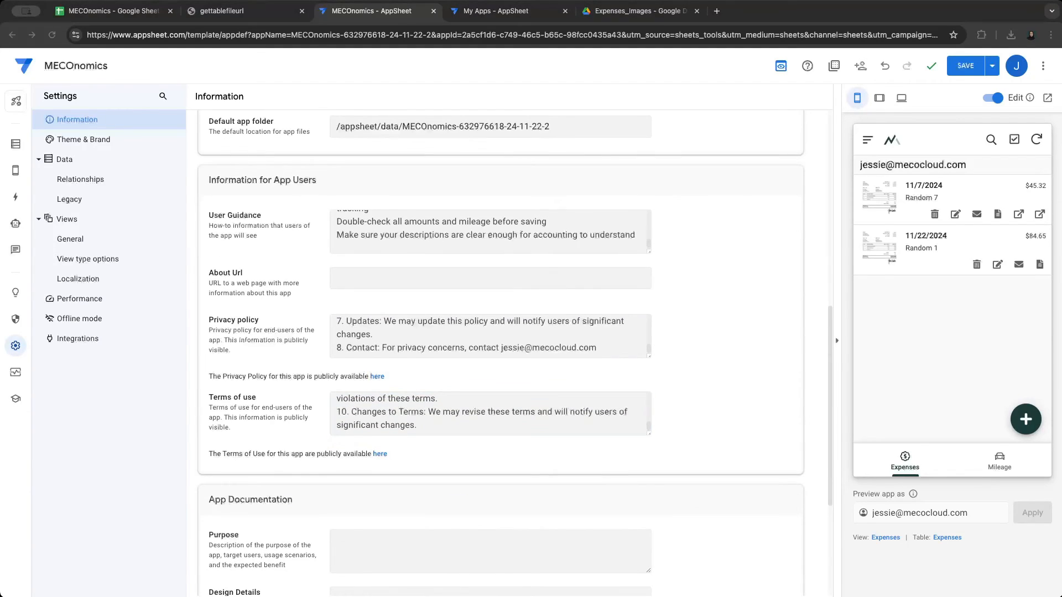
pyautogui.scroll(-3, 569, 407)
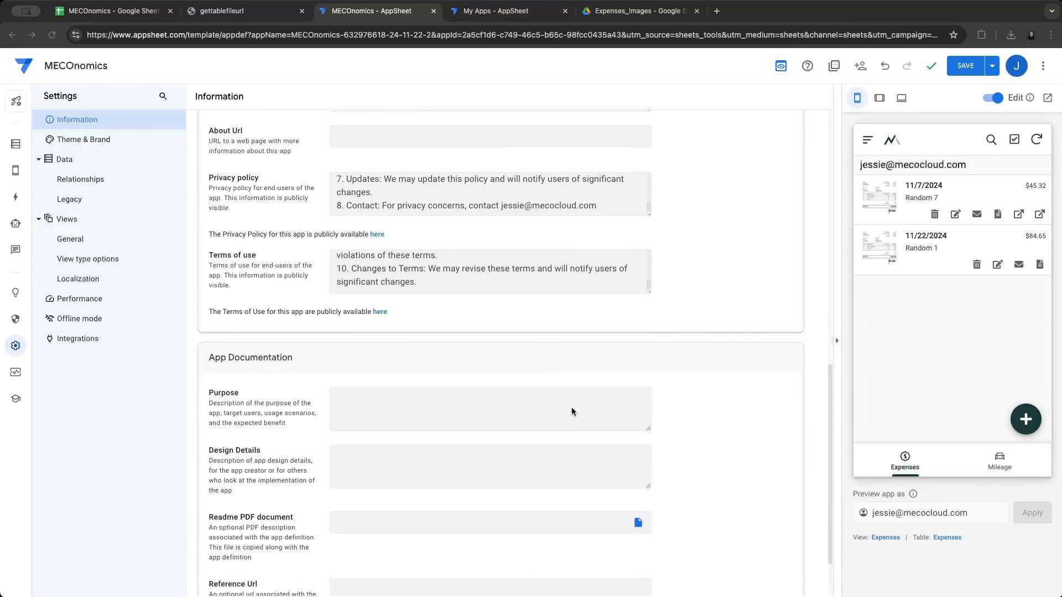
pyautogui.scroll(-2, 572, 411)
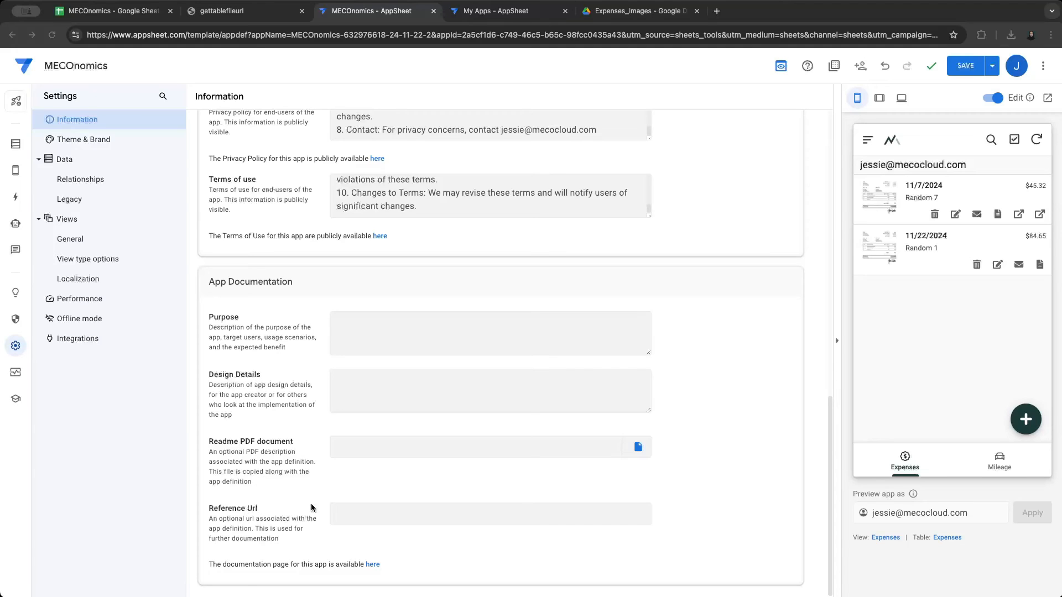
pyautogui.click(277, 511)
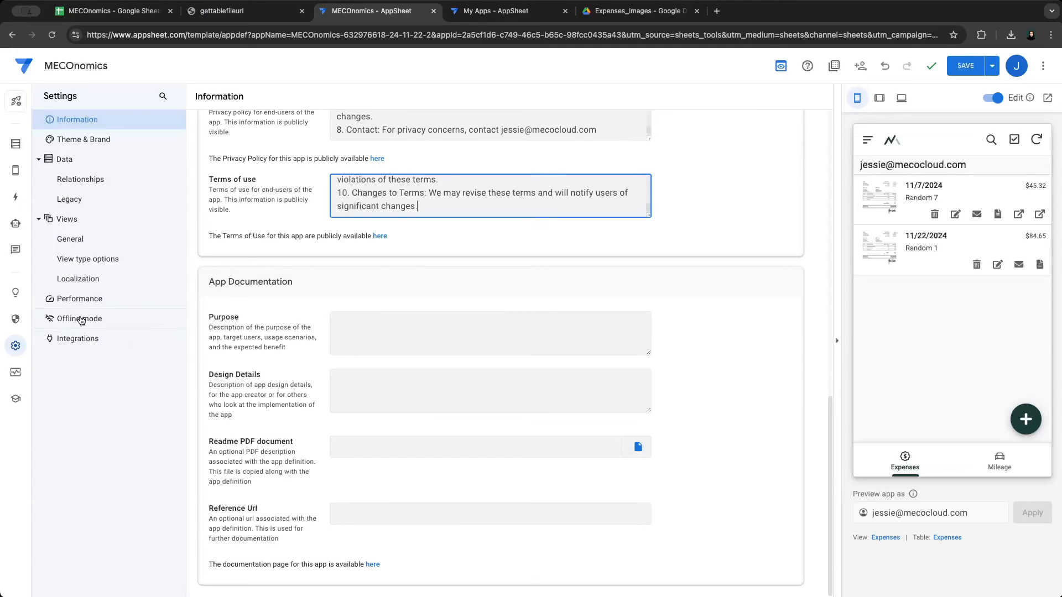
# Turn on Server caching in the Performance settings and Store content for offline use in the Offline mode settings, and save the app
pyautogui.click(69, 300)
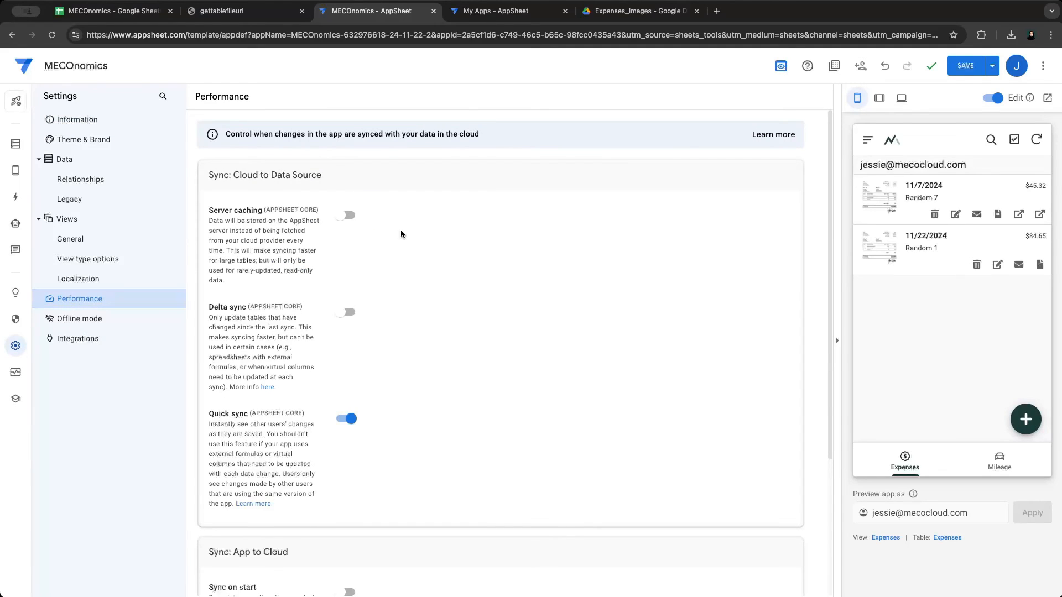
pyautogui.click(346, 216)
pyautogui.click(88, 319)
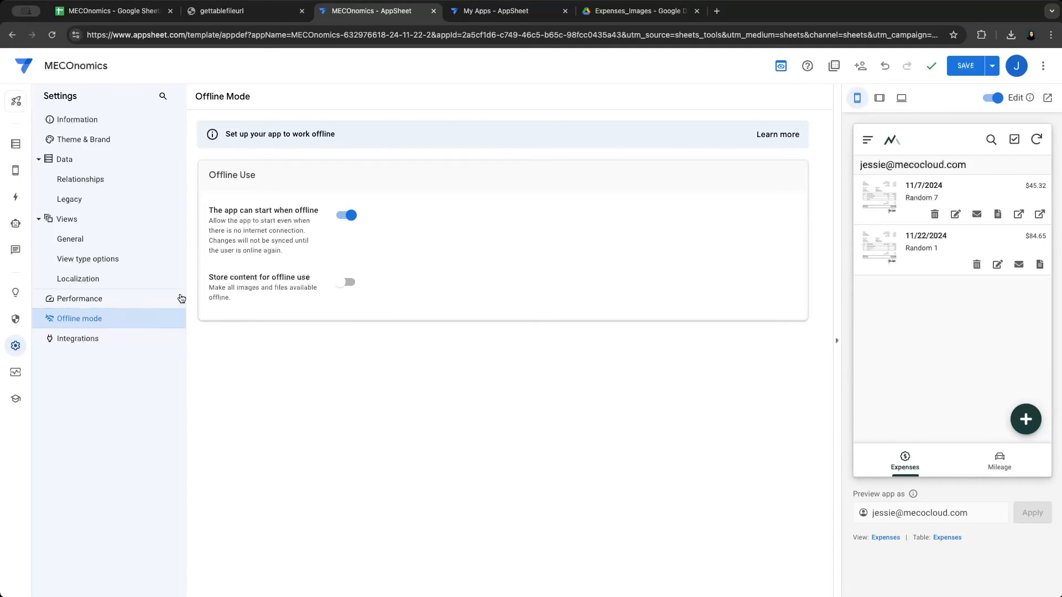
pyautogui.click(349, 284)
pyautogui.click(970, 74)
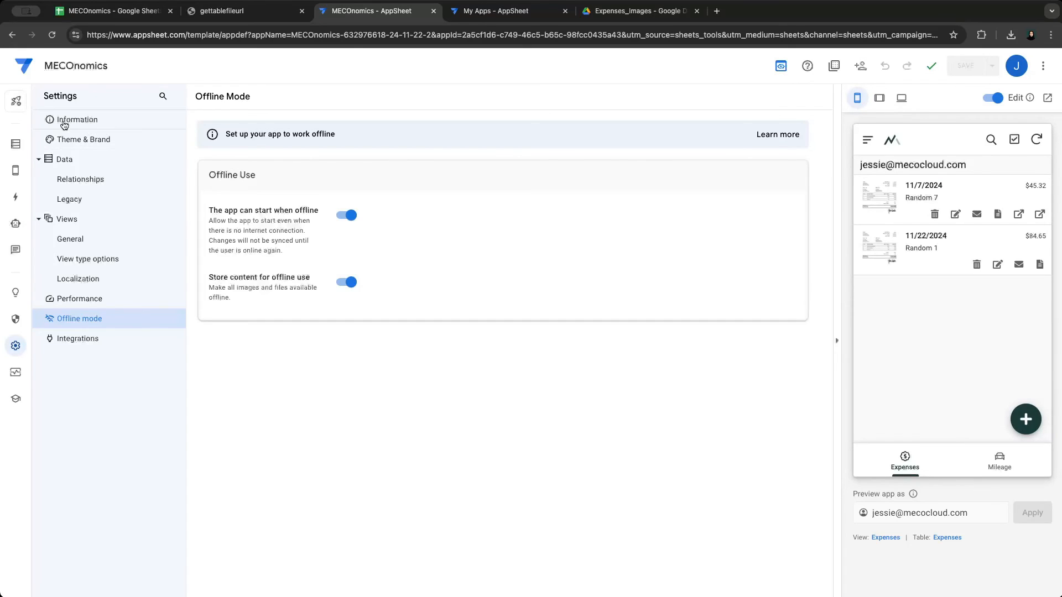
# Rerun the deployment check, review its results, and move MECOnomics to the deployed state
pyautogui.click(16, 104)
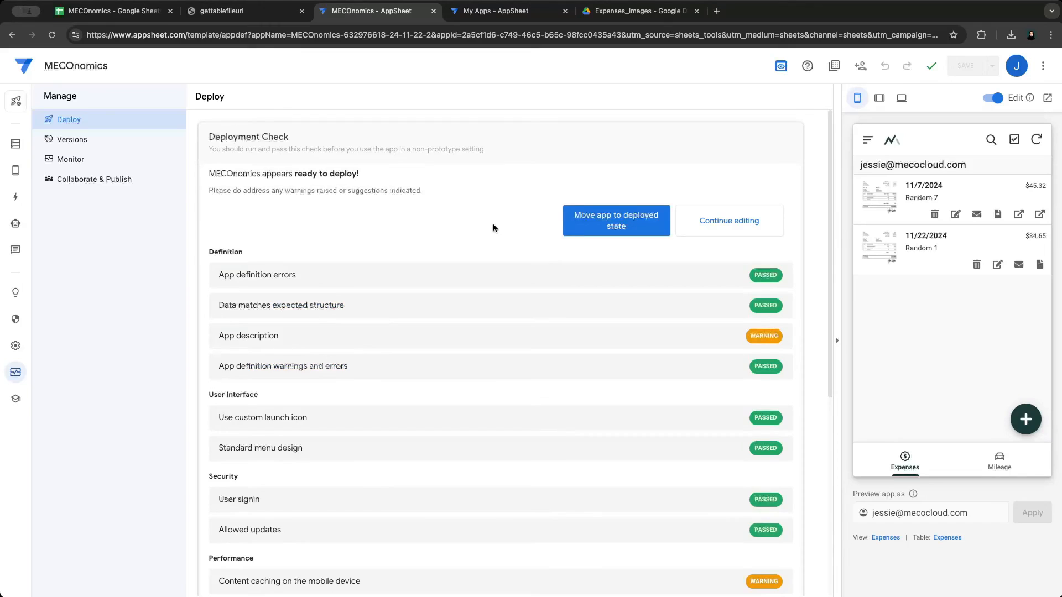
pyautogui.click(729, 220)
pyautogui.click(248, 200)
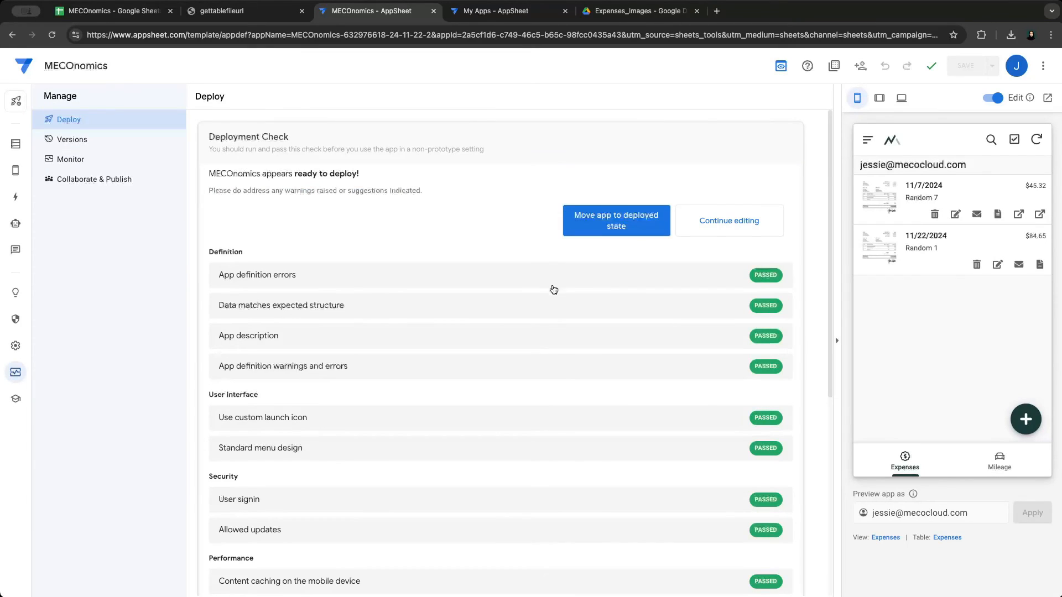
pyautogui.scroll(-6, 554, 286)
pyautogui.scroll(6, 553, 286)
pyautogui.click(603, 233)
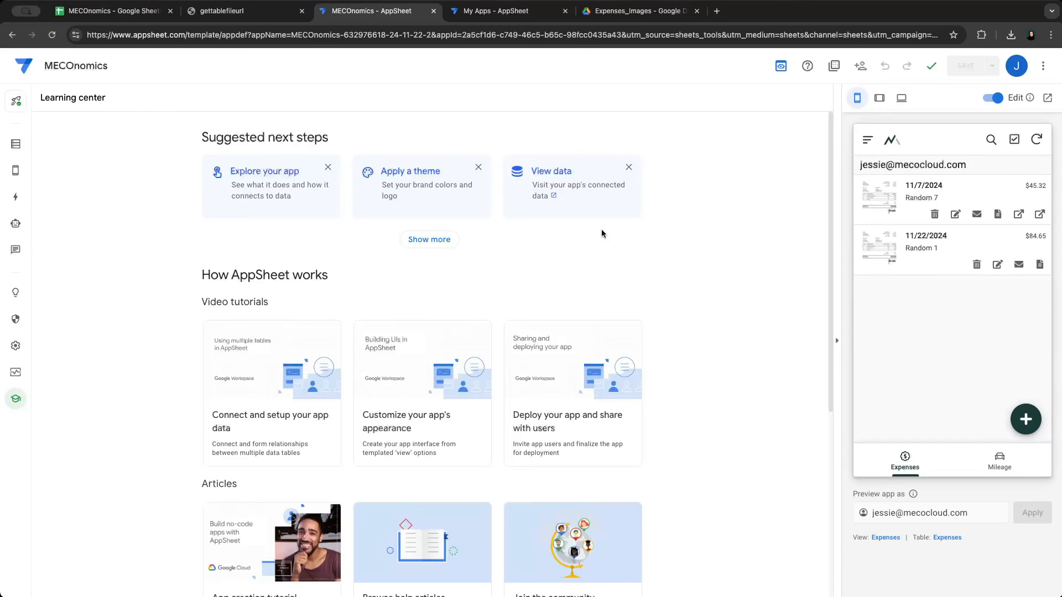
pyautogui.click(17, 103)
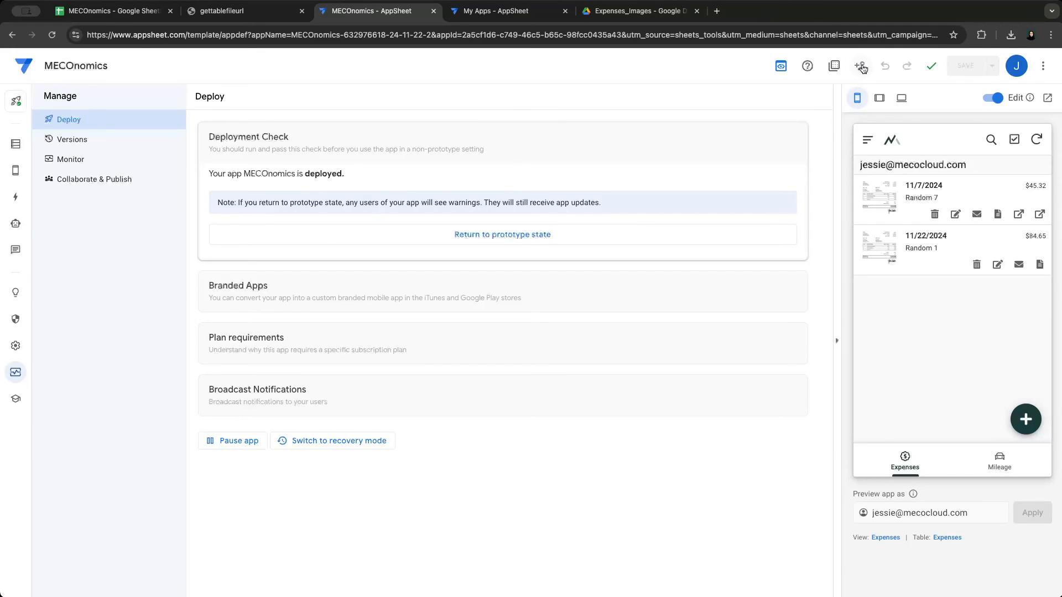
# Share the app with everyone at the mecocloud.com domain with Use app access, completing the robot verification
pyautogui.click(861, 67)
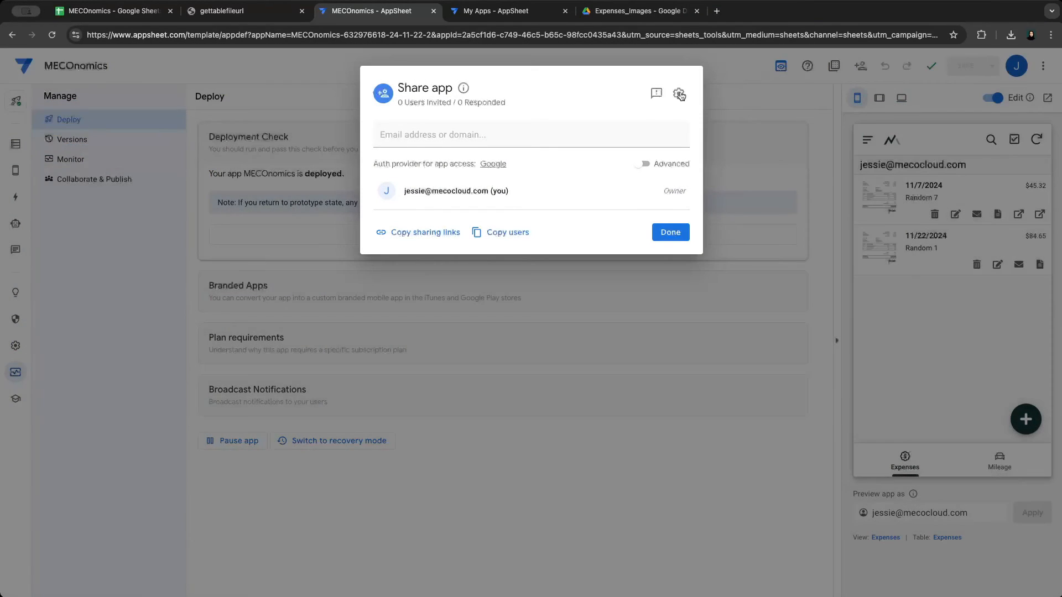
pyautogui.click(578, 129)
pyautogui.write('me')
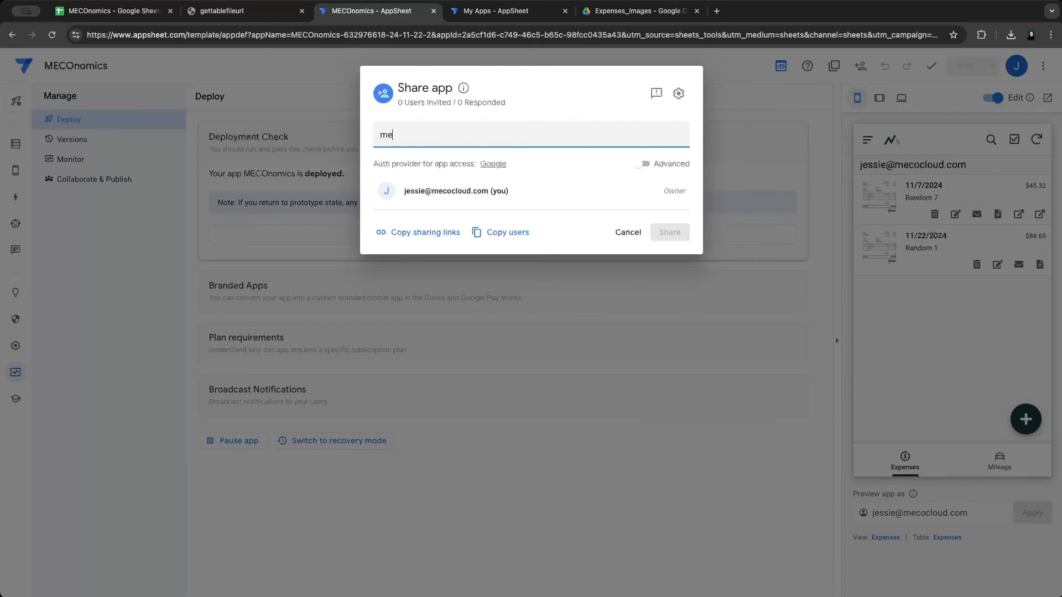
pyautogui.write('cocloud.com')
pyautogui.press('Return')
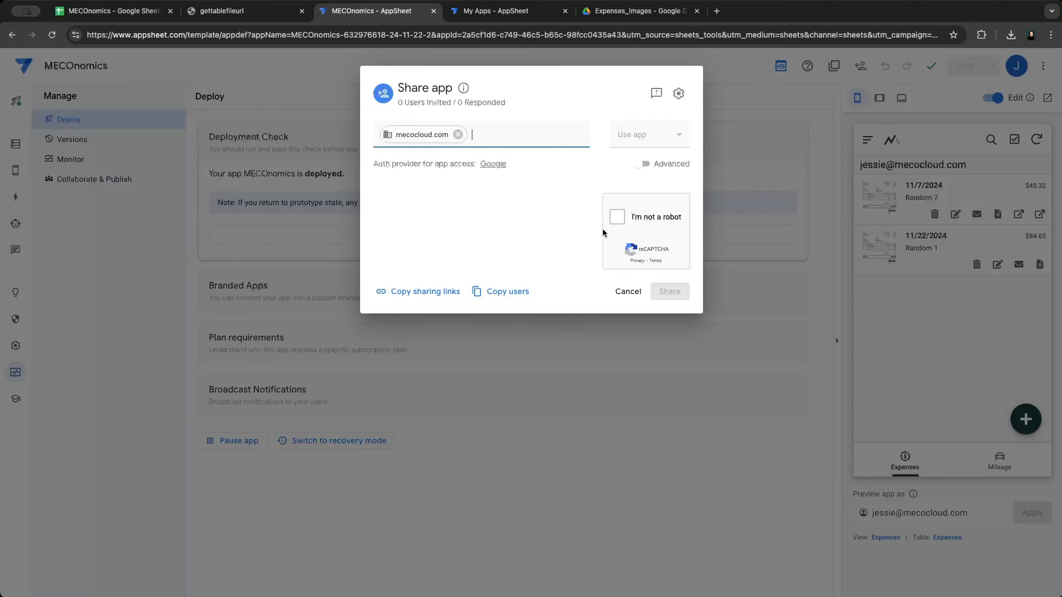
pyautogui.click(616, 217)
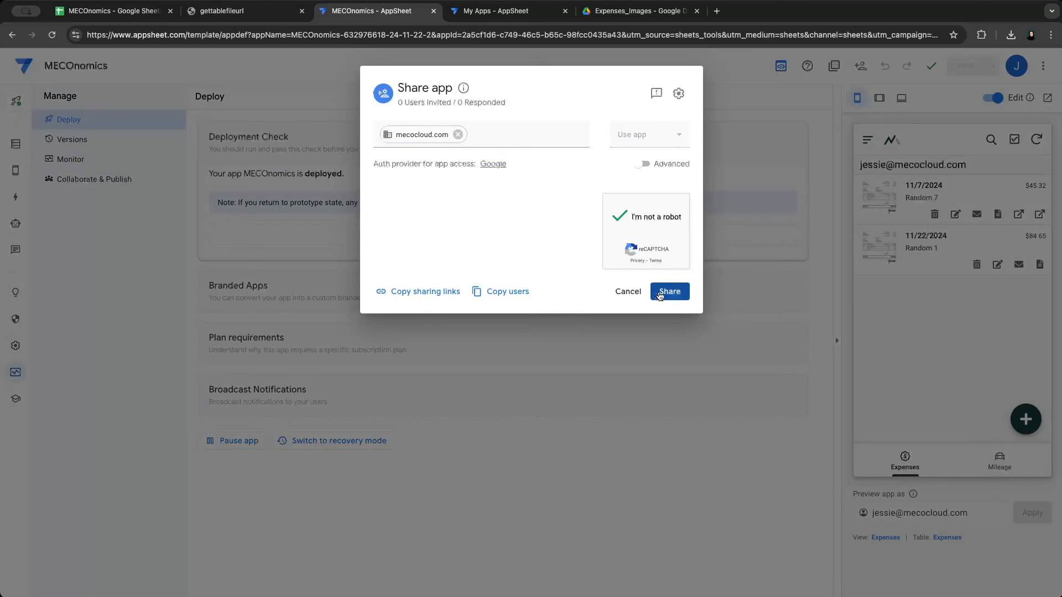
pyautogui.click(660, 294)
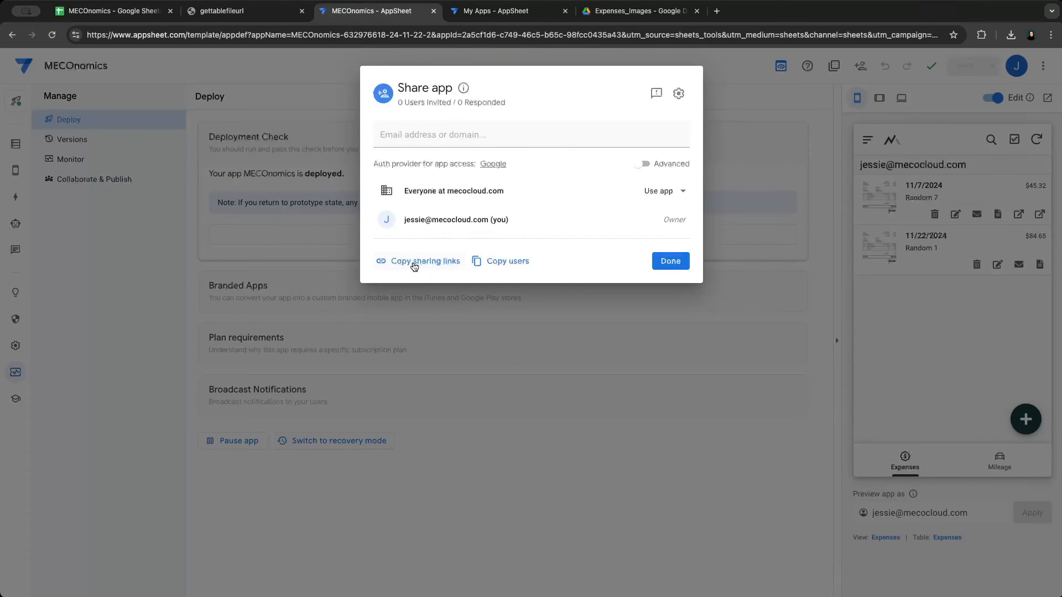
# Copy the app's Browser Link from the sharing links and open it in a new browser tab
pyautogui.click(415, 267)
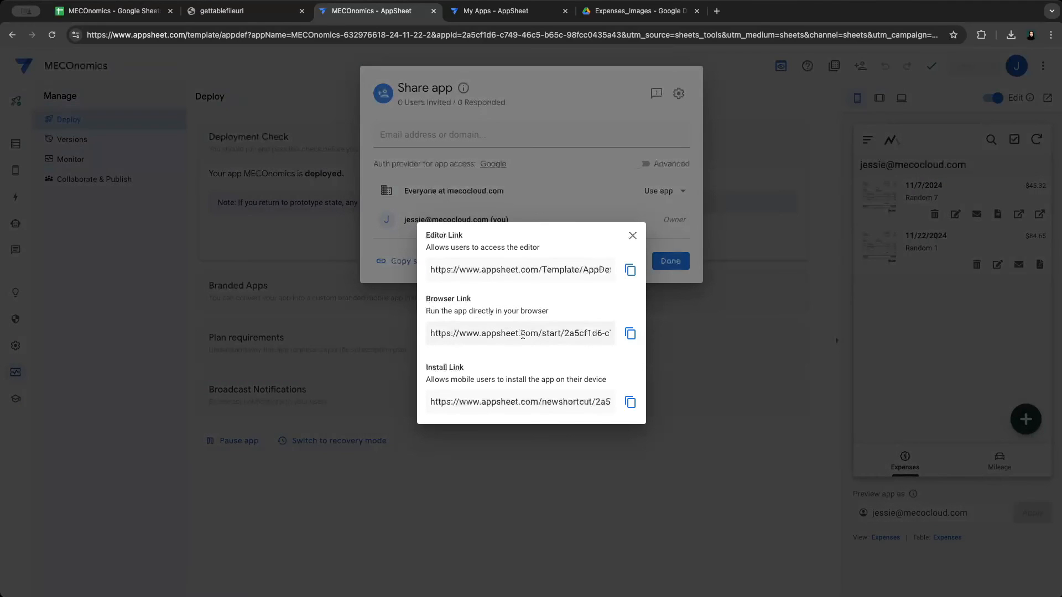
pyautogui.click(630, 334)
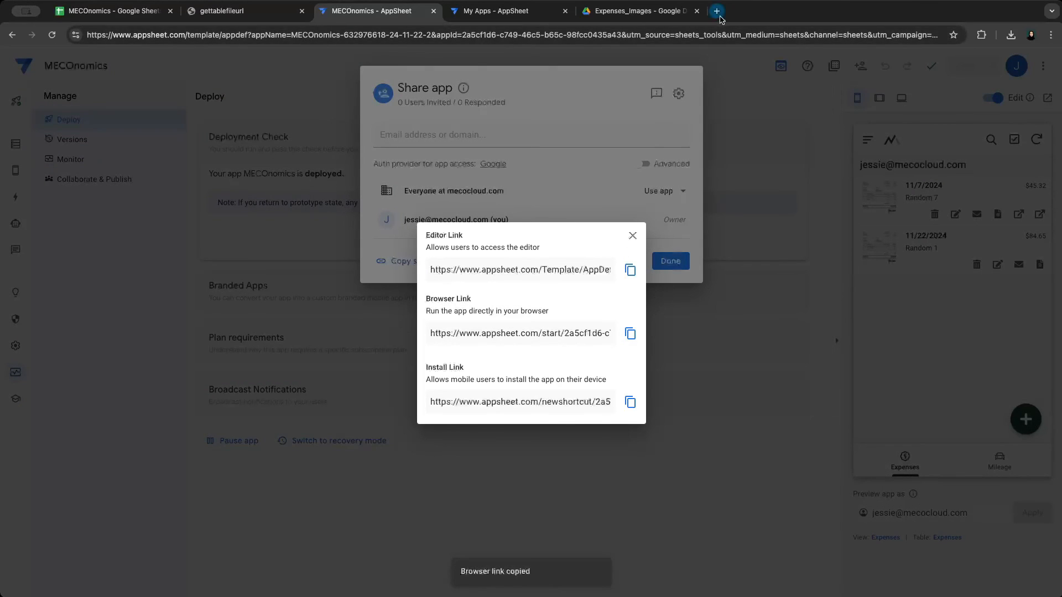
pyautogui.click(717, 12)
pyautogui.hotkey('ctrl', 'v')
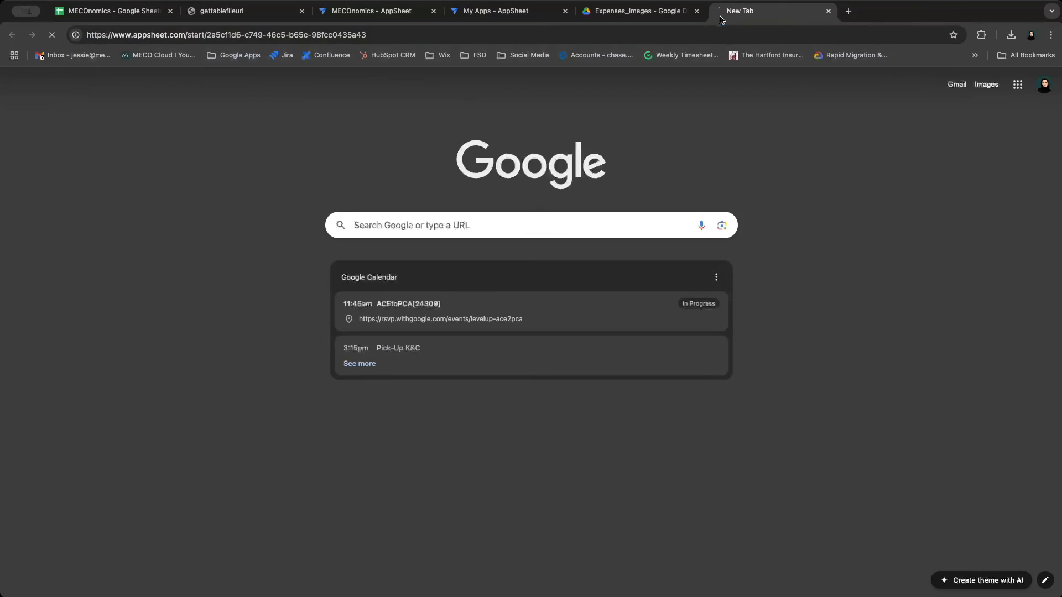
pyautogui.press('Return')
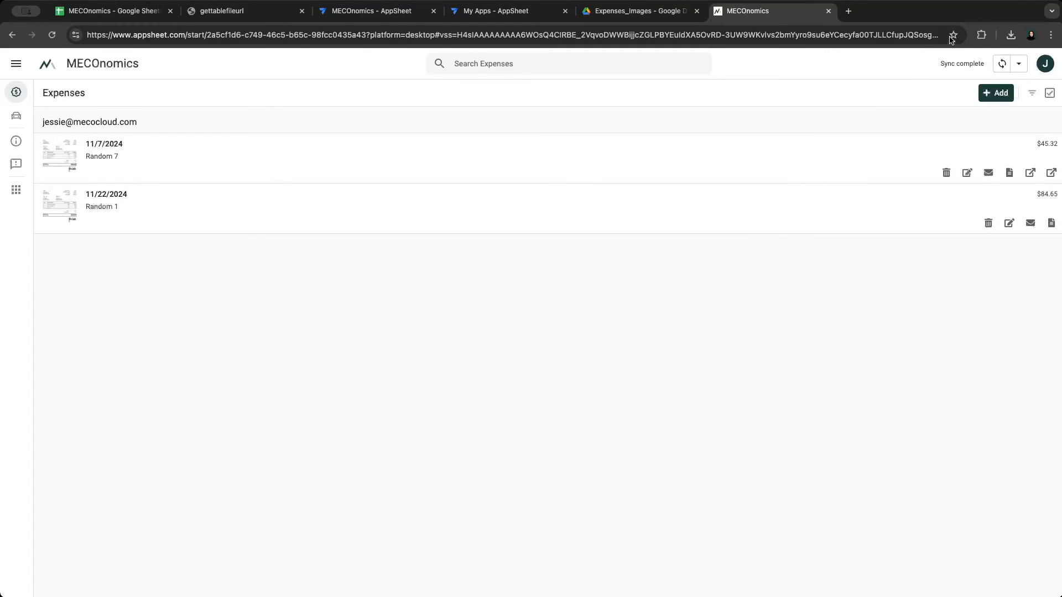
# Switch to the MECOnomics Google Sheet and open the Camera URL link of the Random 15 expense to view its receipt image
pyautogui.hotkey('ctrl', 'shift', 'Tab')
pyautogui.hotkey('ctrl', 'shift', 'Tab')
pyautogui.hotkey('ctrl', 'shift', 'Tab')
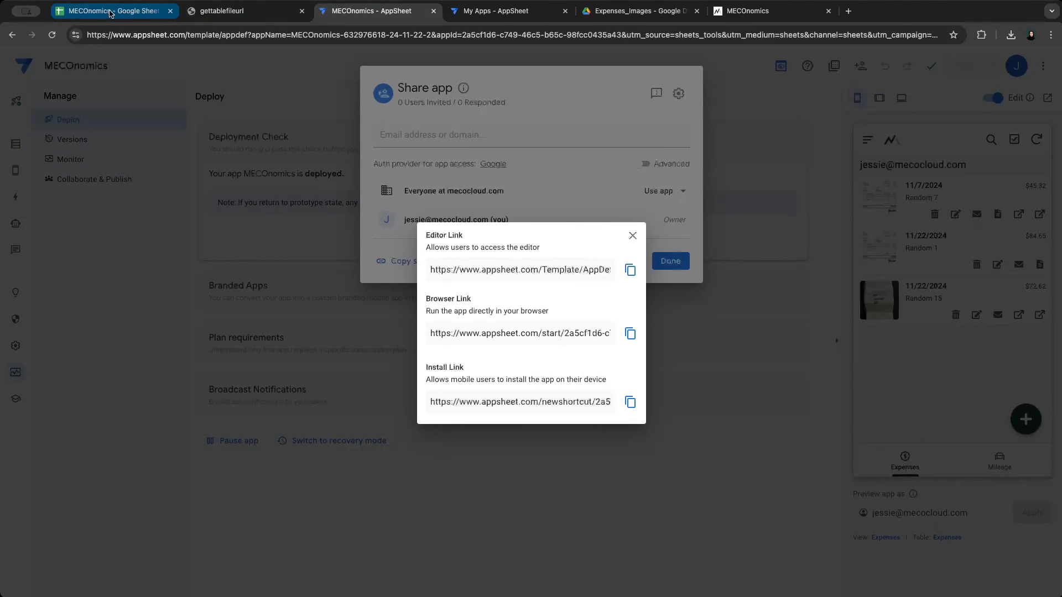
pyautogui.click(110, 11)
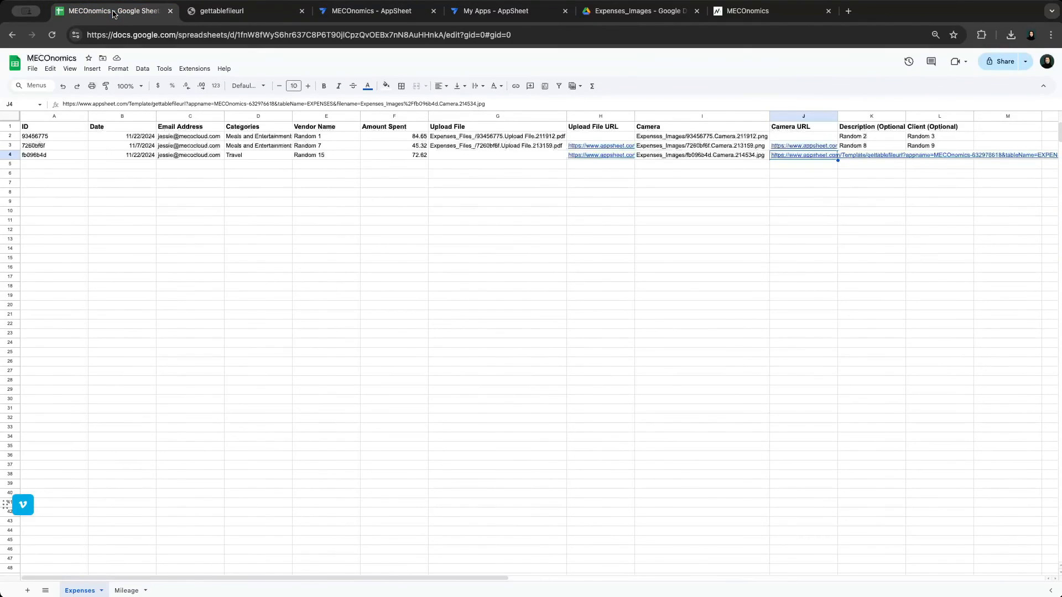
pyautogui.click(698, 158)
pyautogui.click(818, 155)
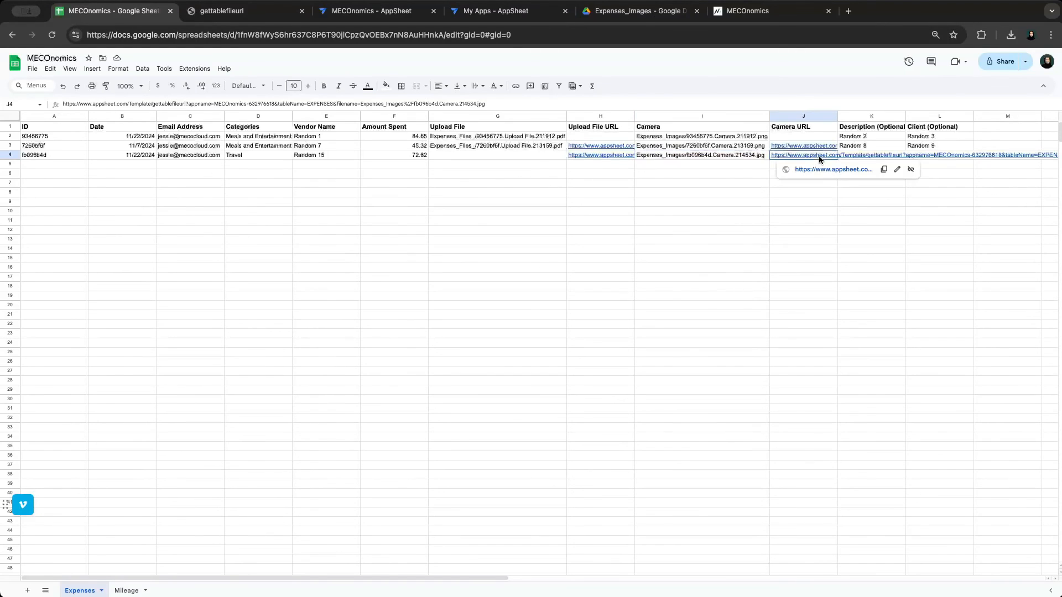
pyautogui.click(820, 168)
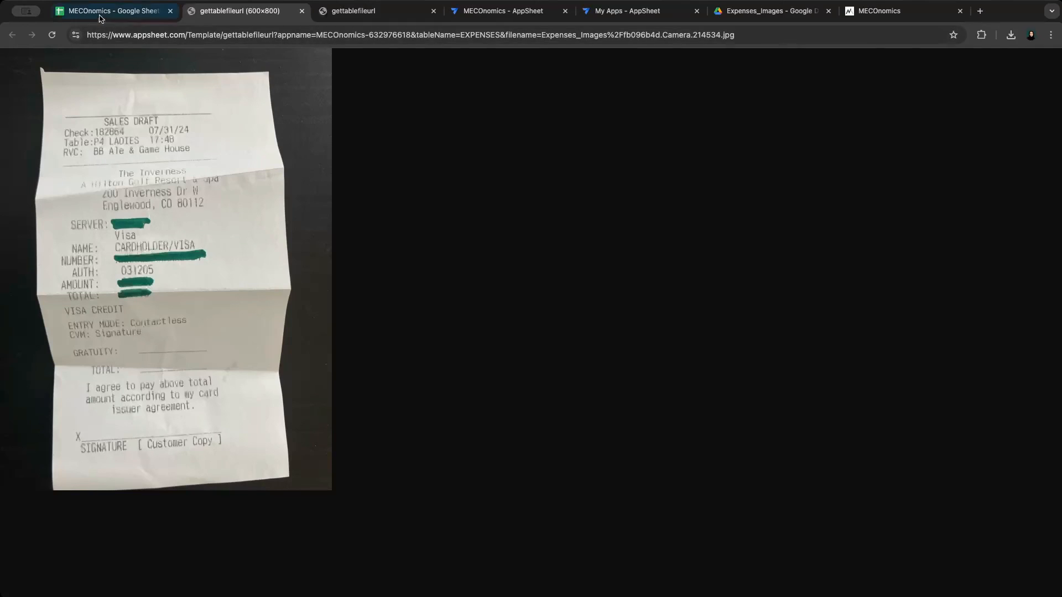
# Switch to the MECOnomics Google Sheet and make a copy of it named "MECOnomics Expense - Oct 24" in My Drive
pyautogui.click(100, 18)
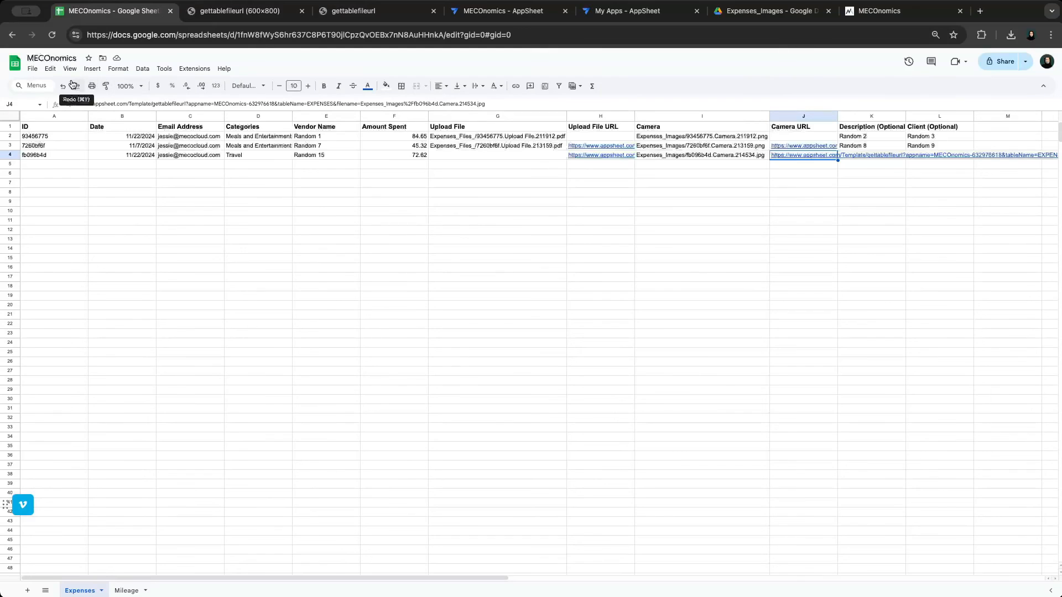
pyautogui.click(33, 70)
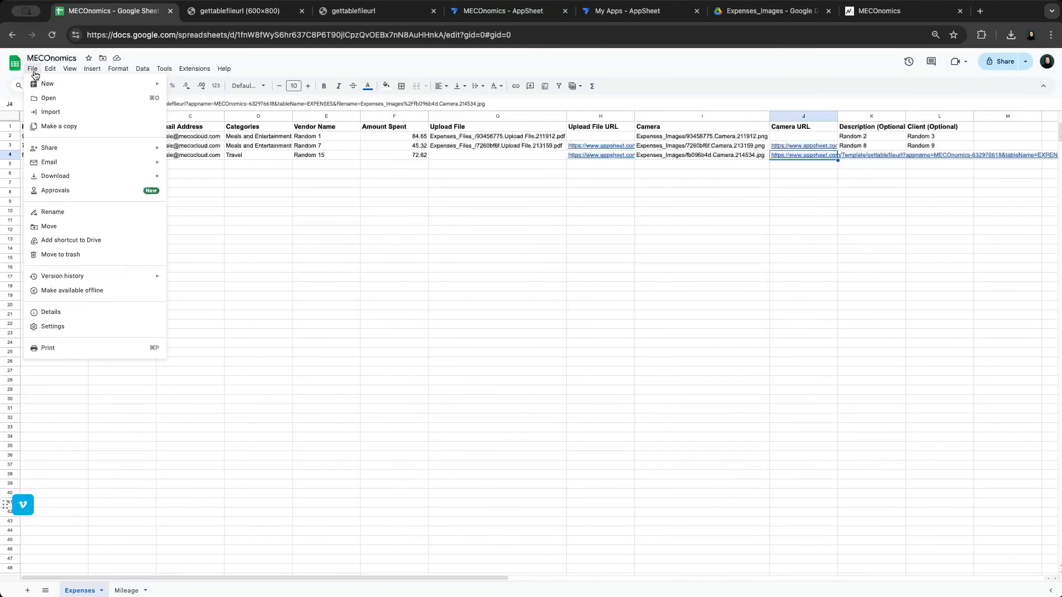
pyautogui.click(59, 128)
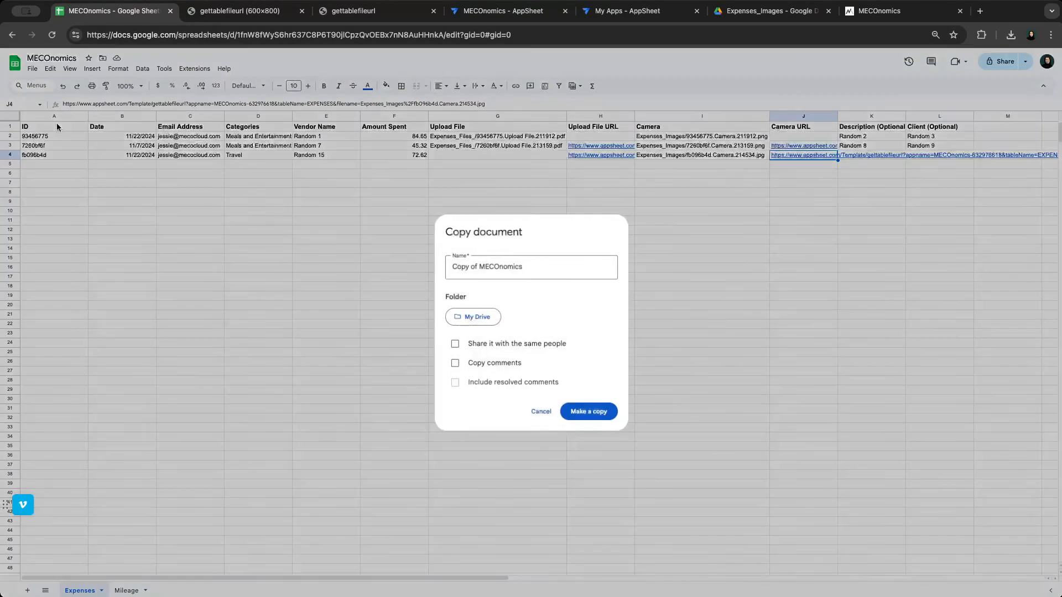
pyautogui.click(493, 267)
pyautogui.moveTo(482, 269); pyautogui.dragTo(455, 266)
pyautogui.press('BackSpace')
pyautogui.write('M')
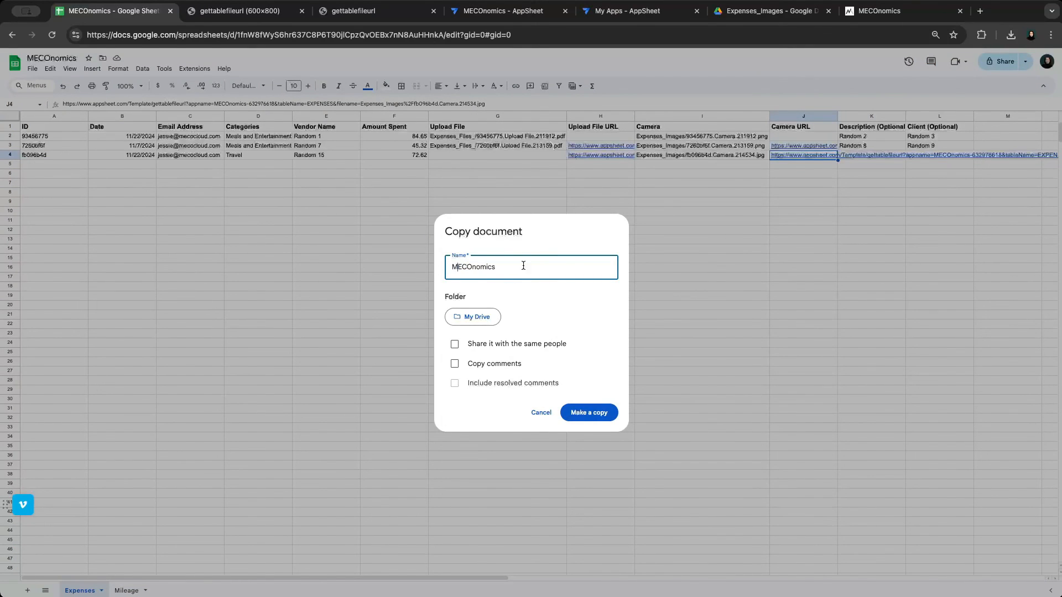
pyautogui.click(536, 267)
pyautogui.write('Expense - Oct 24')
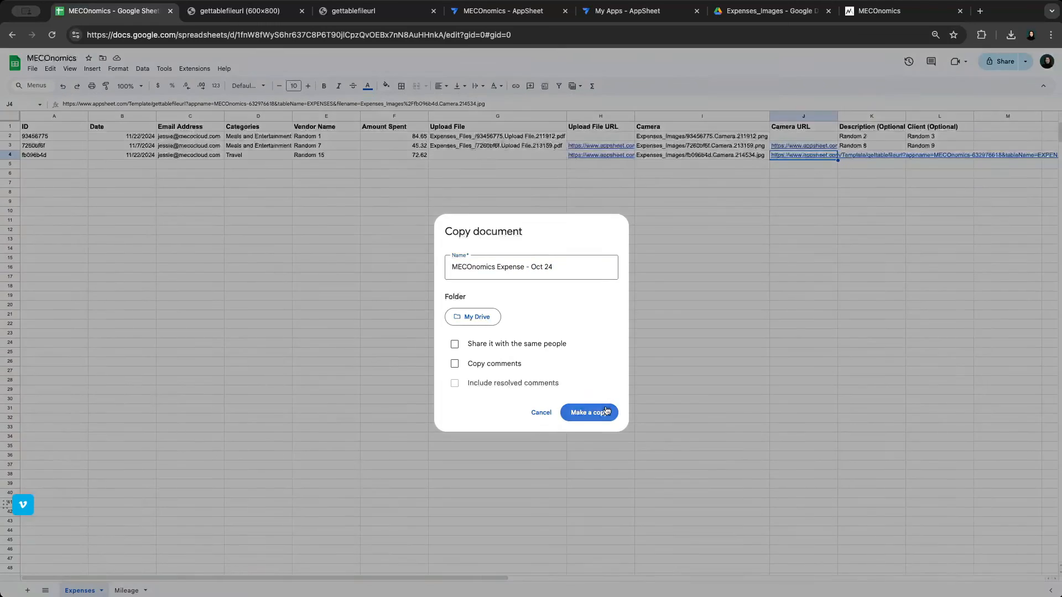
pyautogui.click(606, 411)
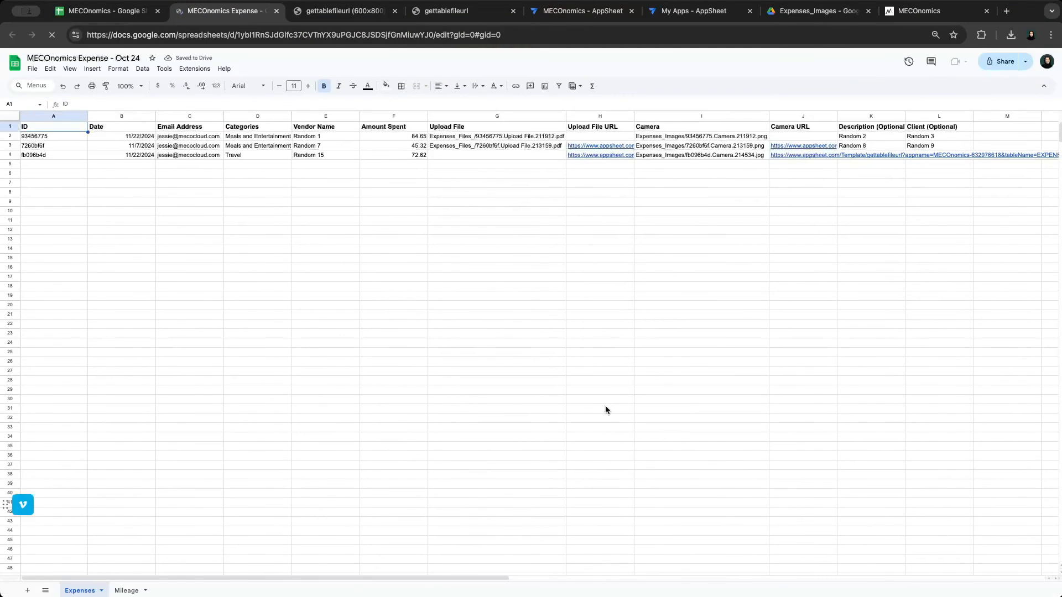
pyautogui.hscroll(1, 502, 398)
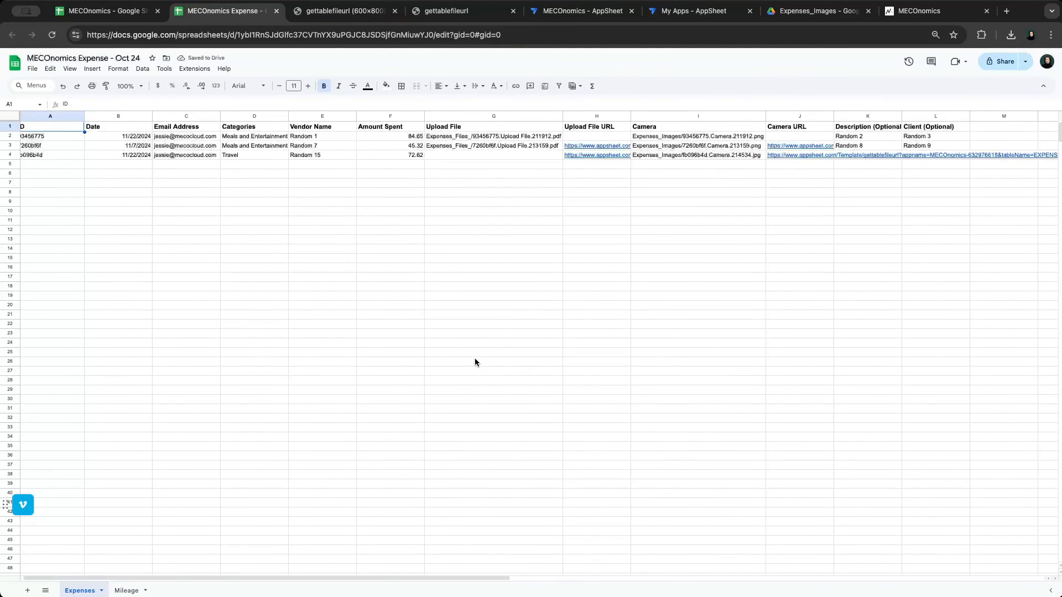
pyautogui.hscroll(-1, 475, 358)
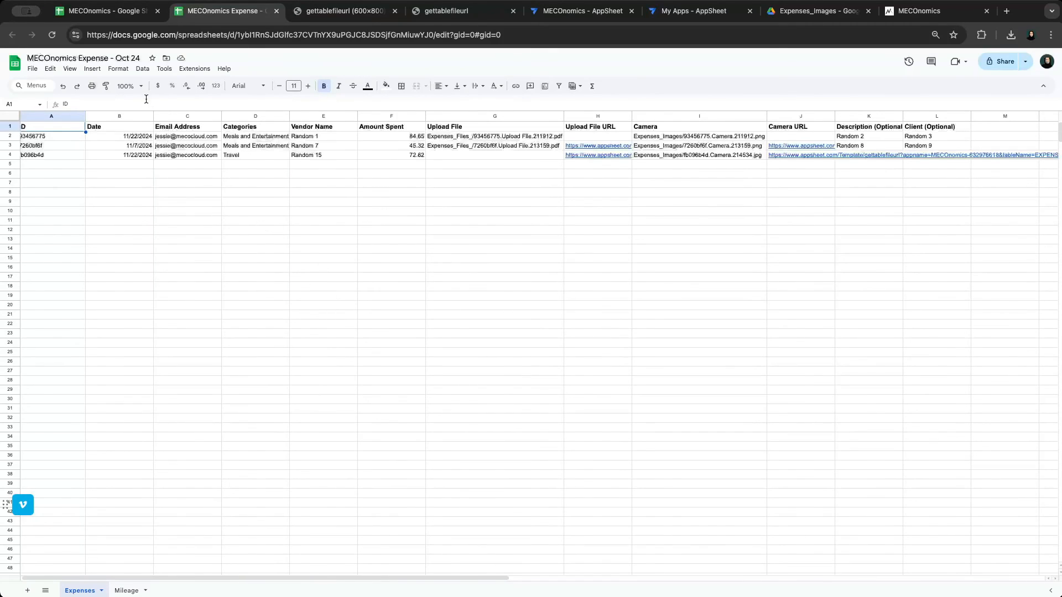
# Return to the original MECOnomics sheet and clear the expense entries in rows 2 to 4 of the Expenses sheet
pyautogui.click(105, 11)
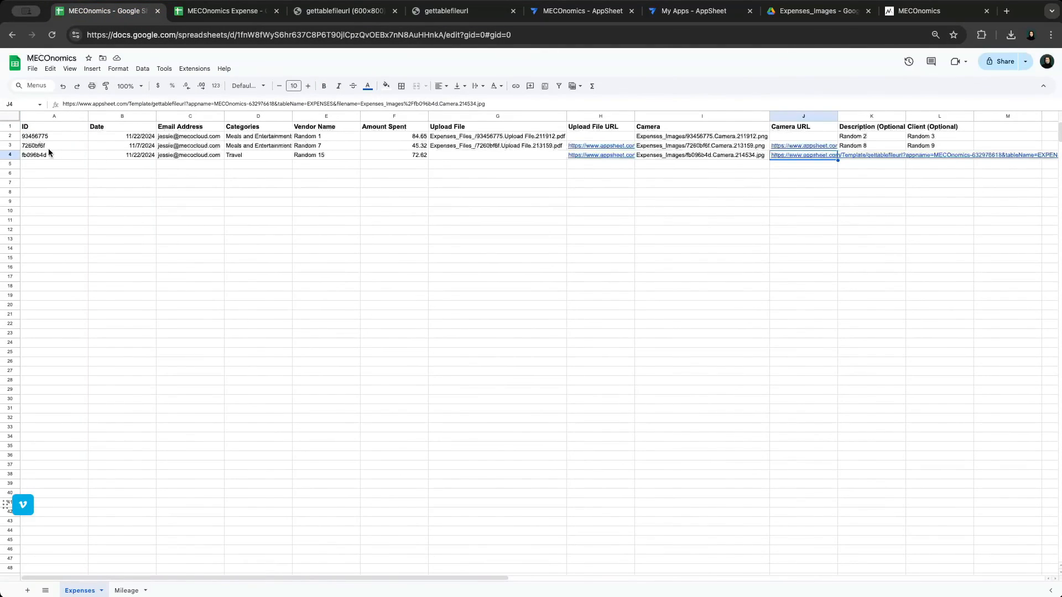
pyautogui.moveTo(11, 140); pyautogui.dragTo(12, 155)
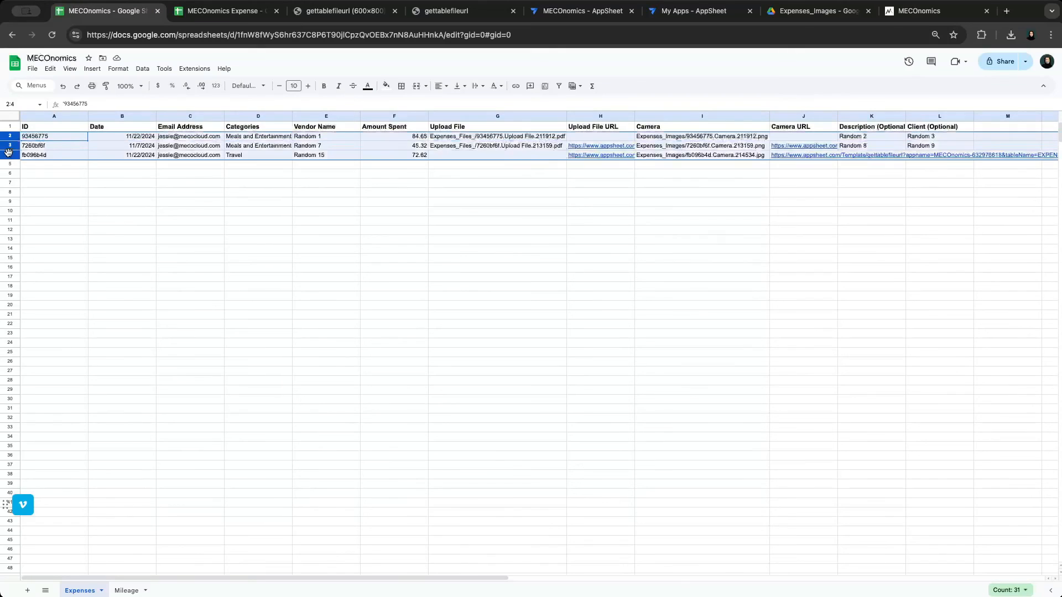
pyautogui.press('Delete')
# Clear the mileage entry in row 2 of the Mileage sheet, keeping the header row
pyautogui.click(125, 590)
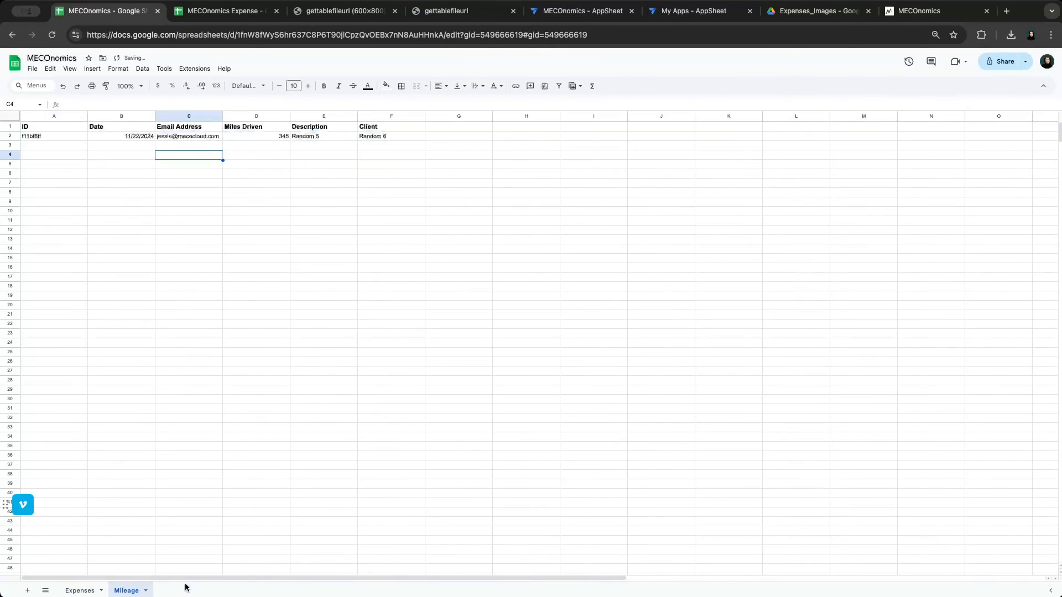
pyautogui.click(6, 136)
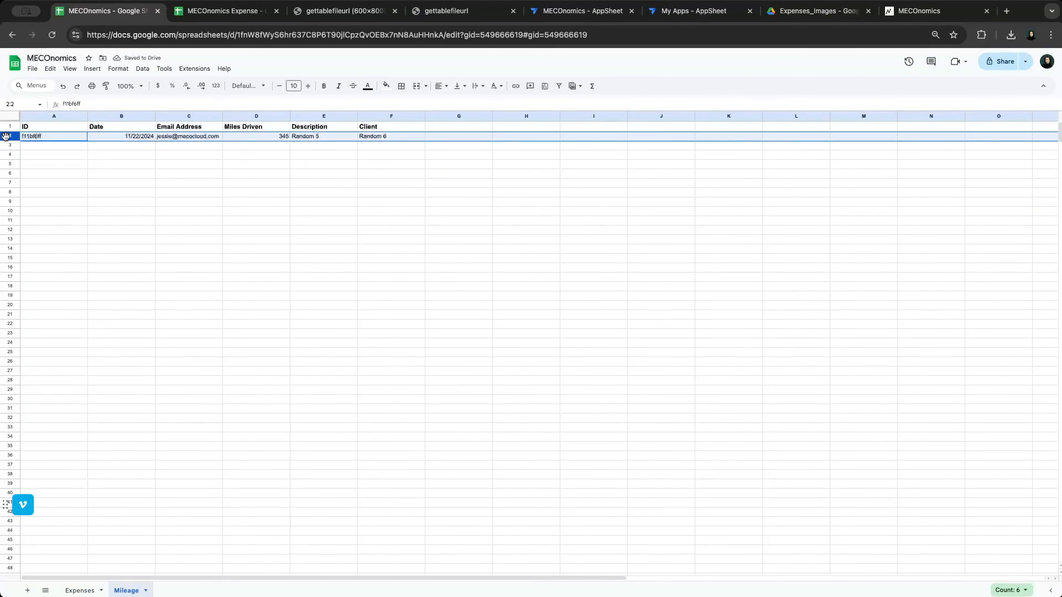
pyautogui.press('Delete')
pyautogui.click(132, 192)
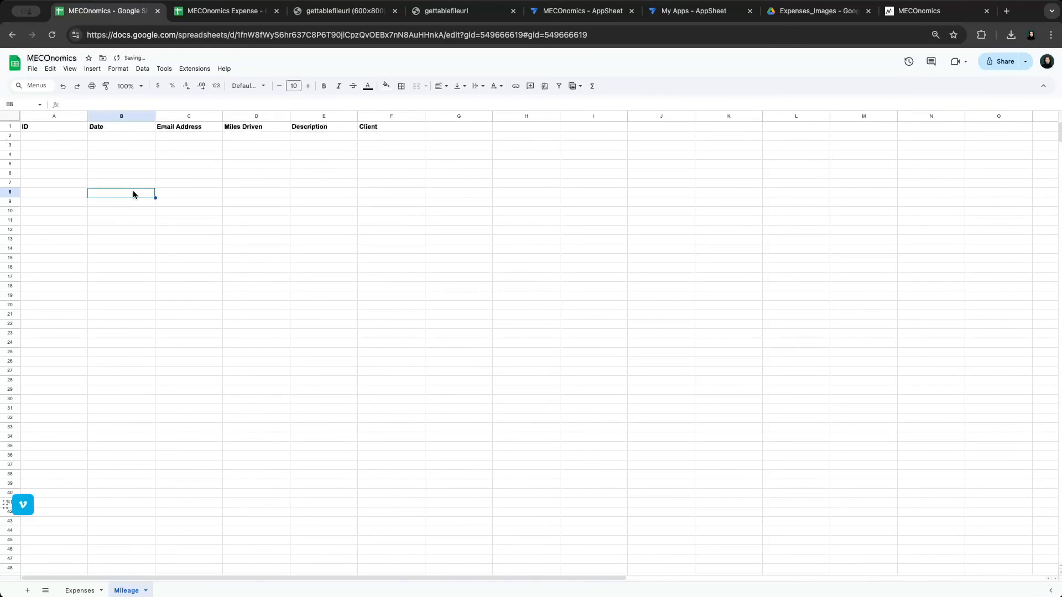
# Switch to the MECOnomics AppSheet editor, close the sharing links and share dialog, and reload the editor to refresh the app preview
pyautogui.click(594, 21)
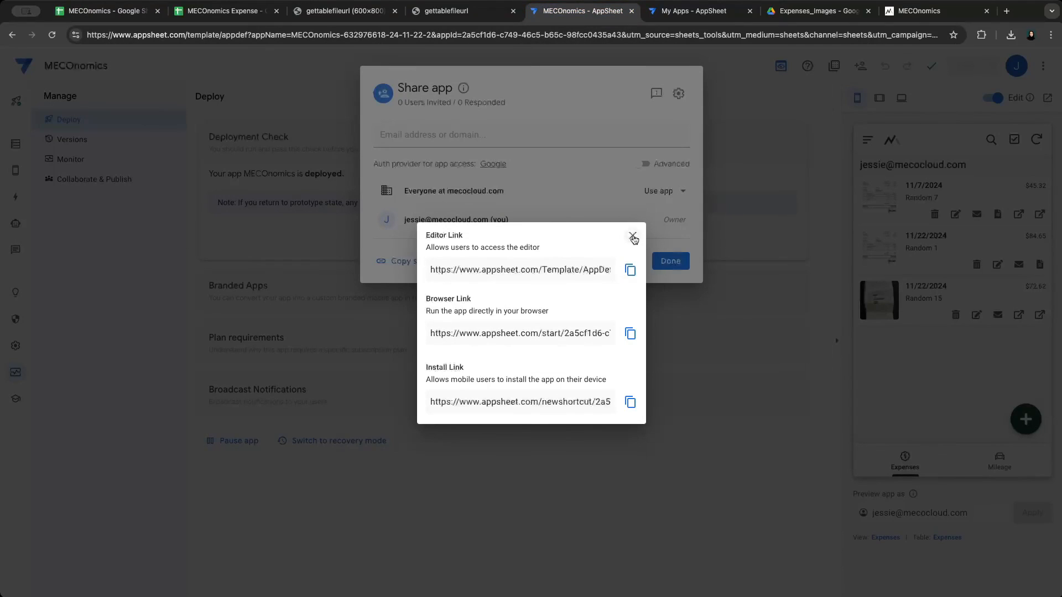
pyautogui.click(632, 235)
pyautogui.click(670, 261)
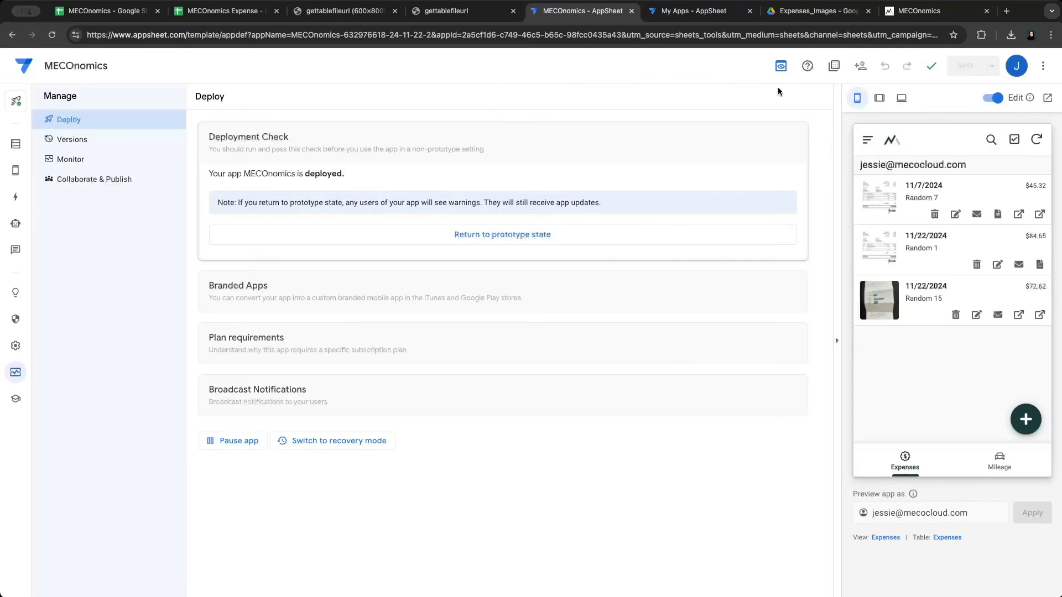
pyautogui.click(904, 35)
pyautogui.press('Return')
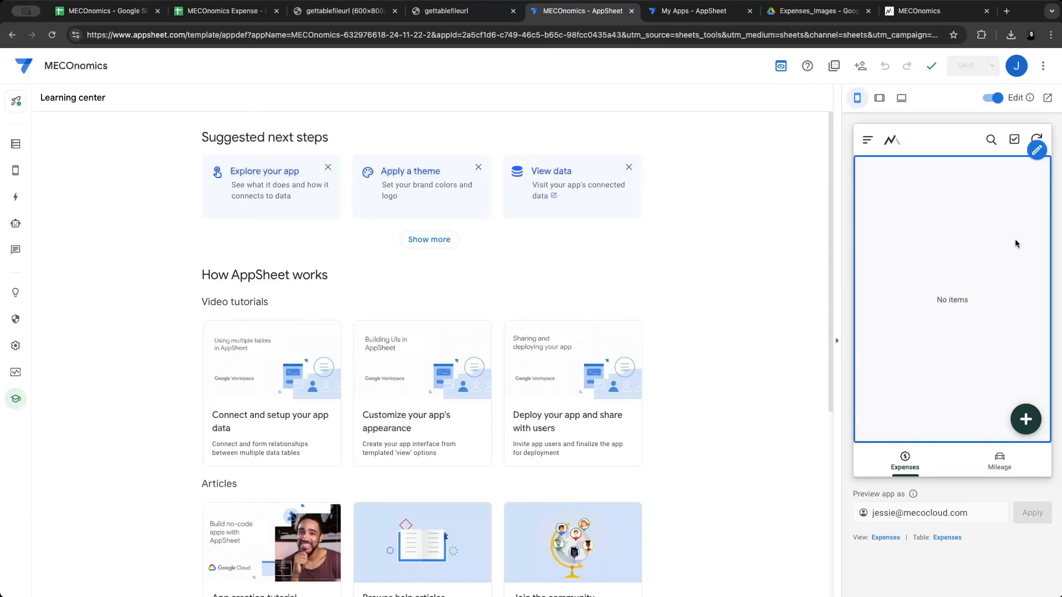
# Review the expense records in the MECOnomics Expense - Oct 24 copy and switch back to the original MECOnomics sheet
pyautogui.click(221, 11)
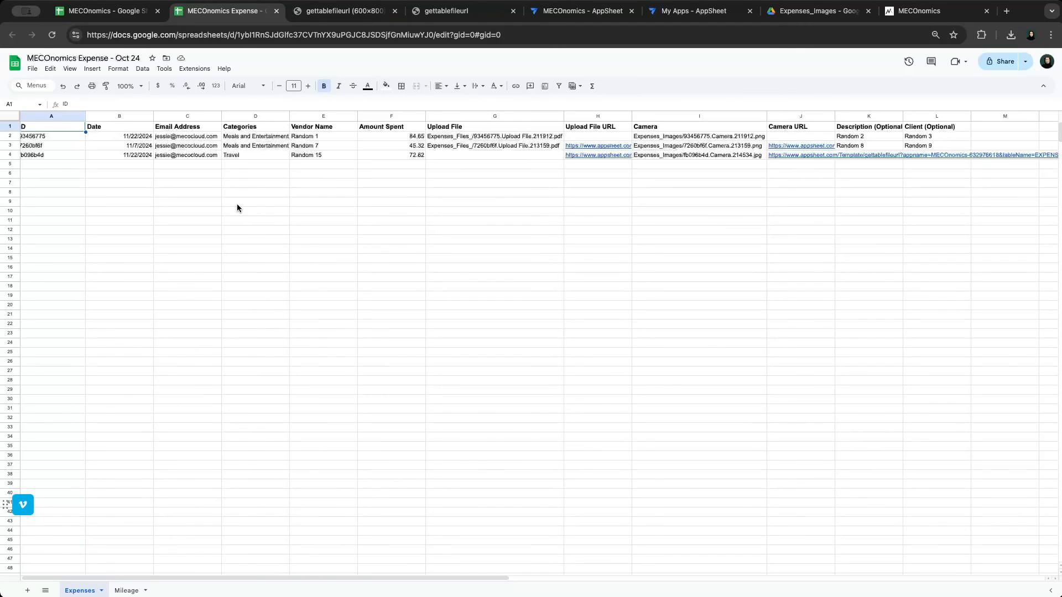
pyautogui.click(100, 11)
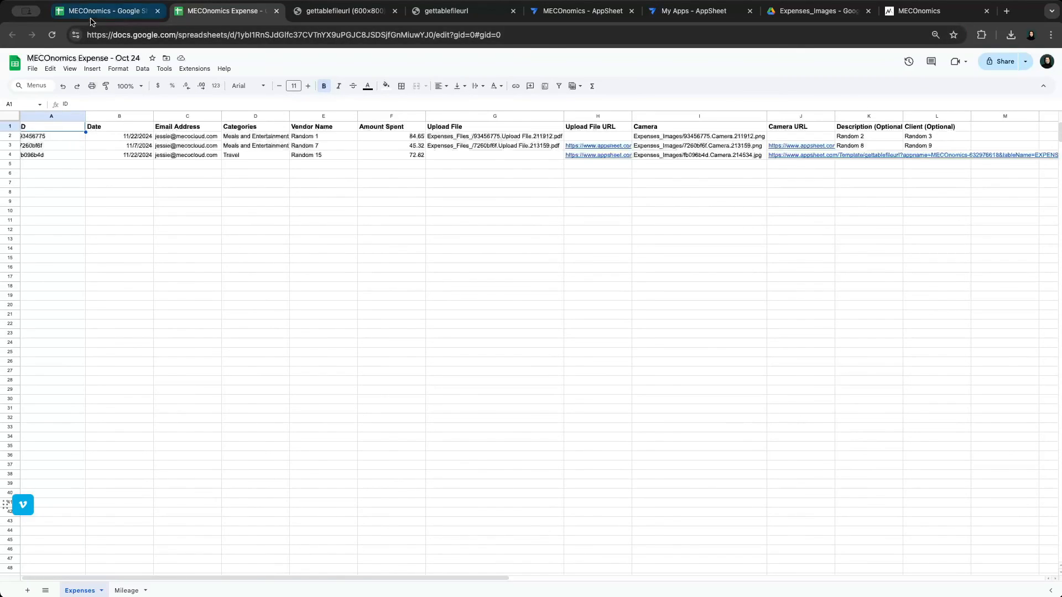